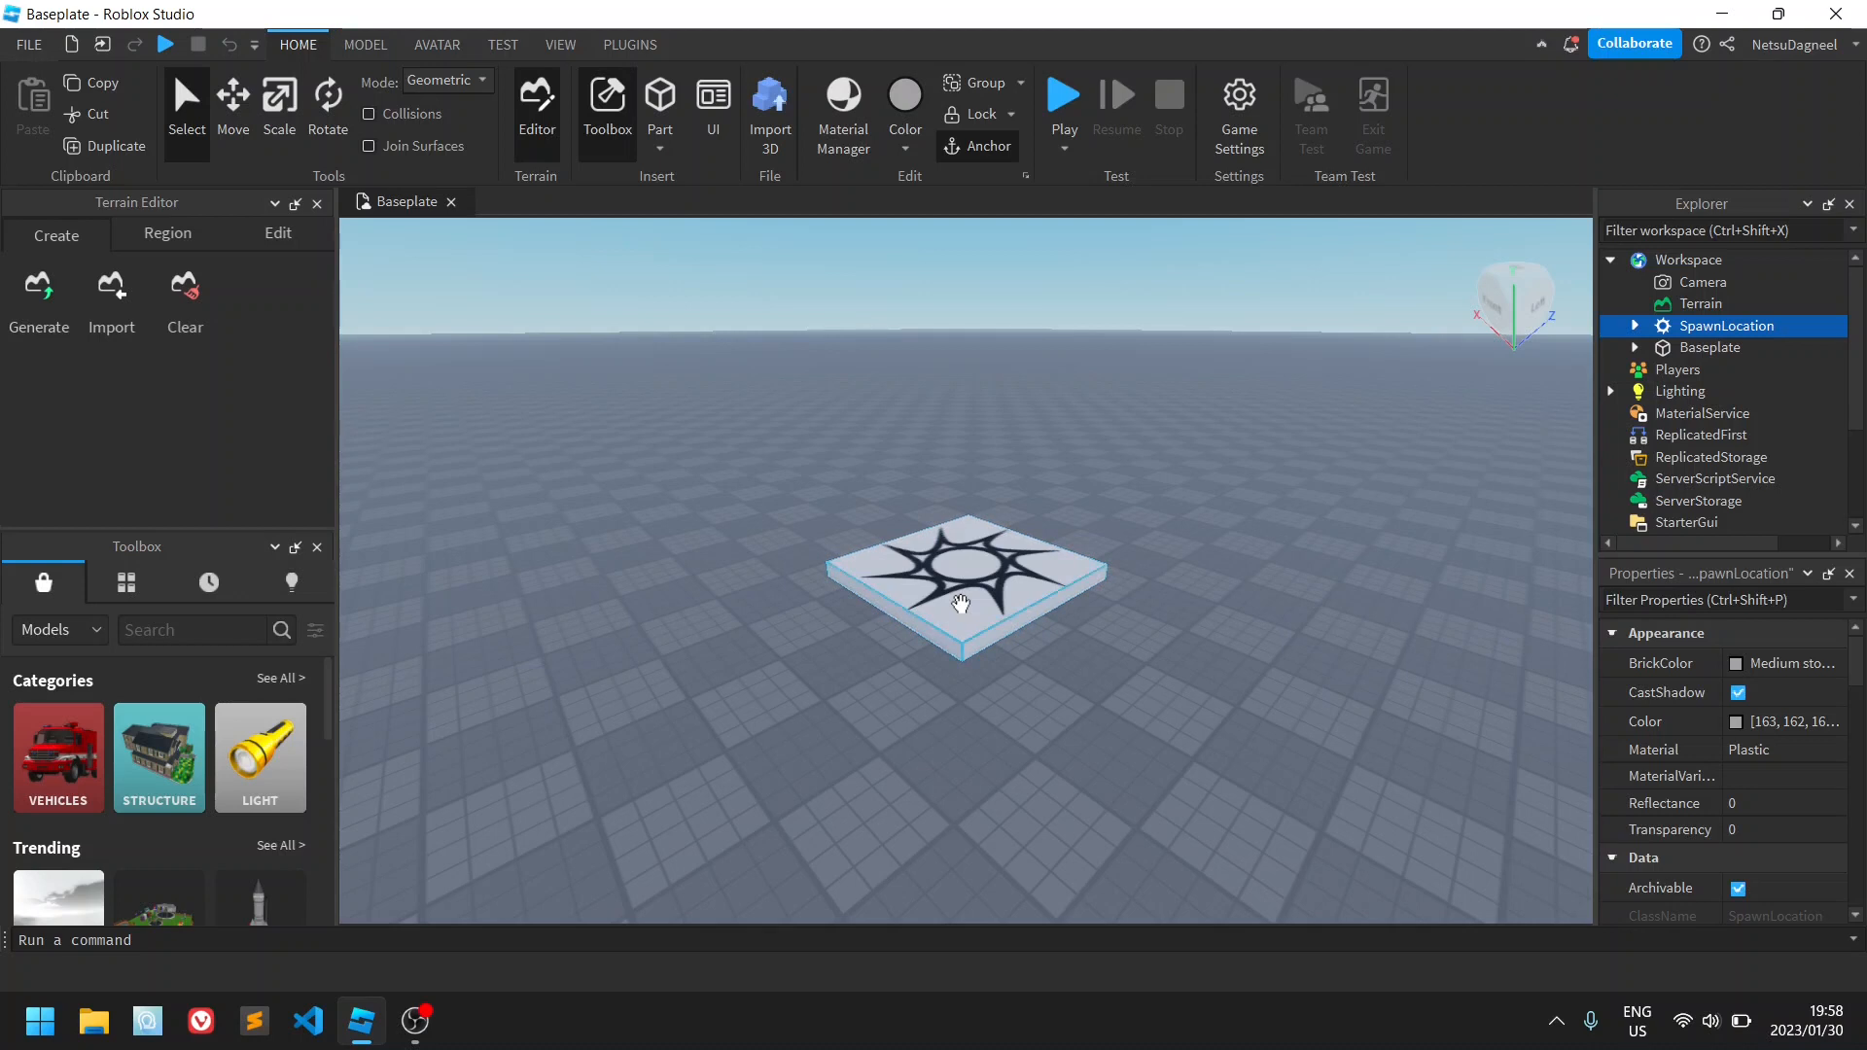
Fly the camera around, below and above the spawn pad with W, A, S, D, Q and E.
key(w)
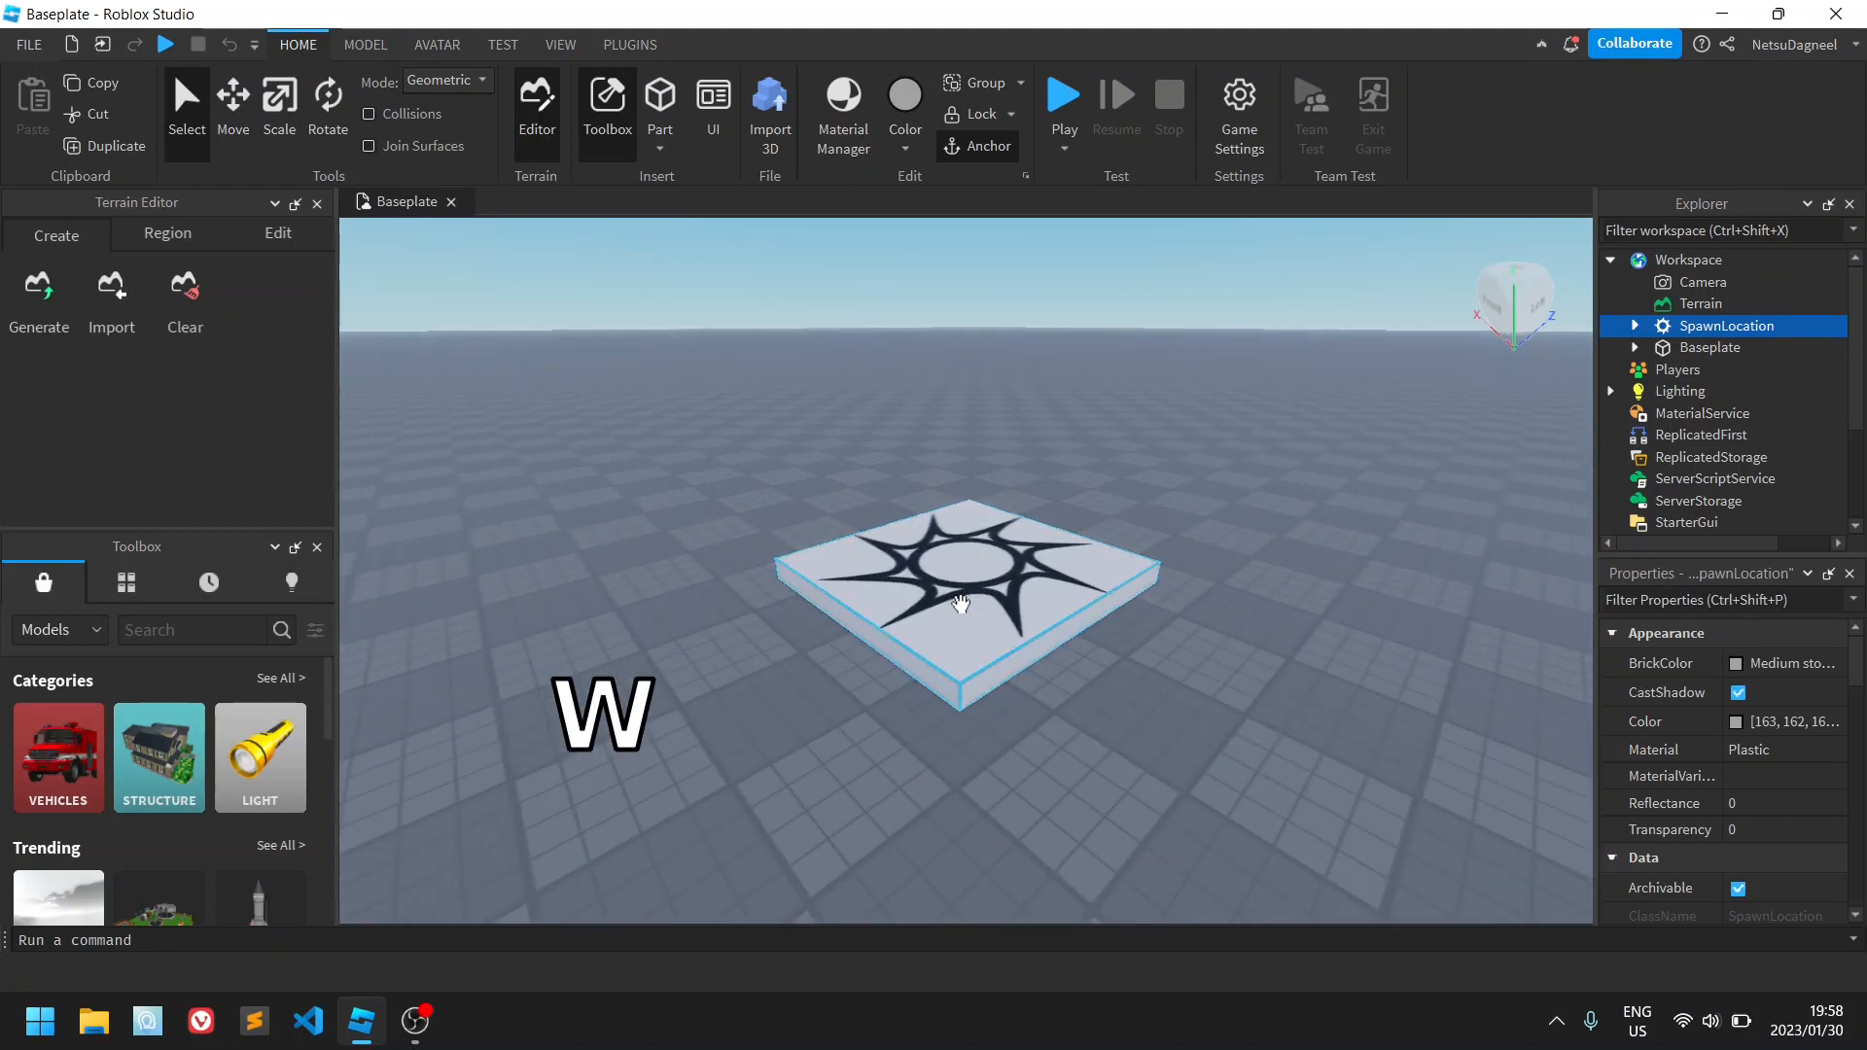
key(s)
key(w)
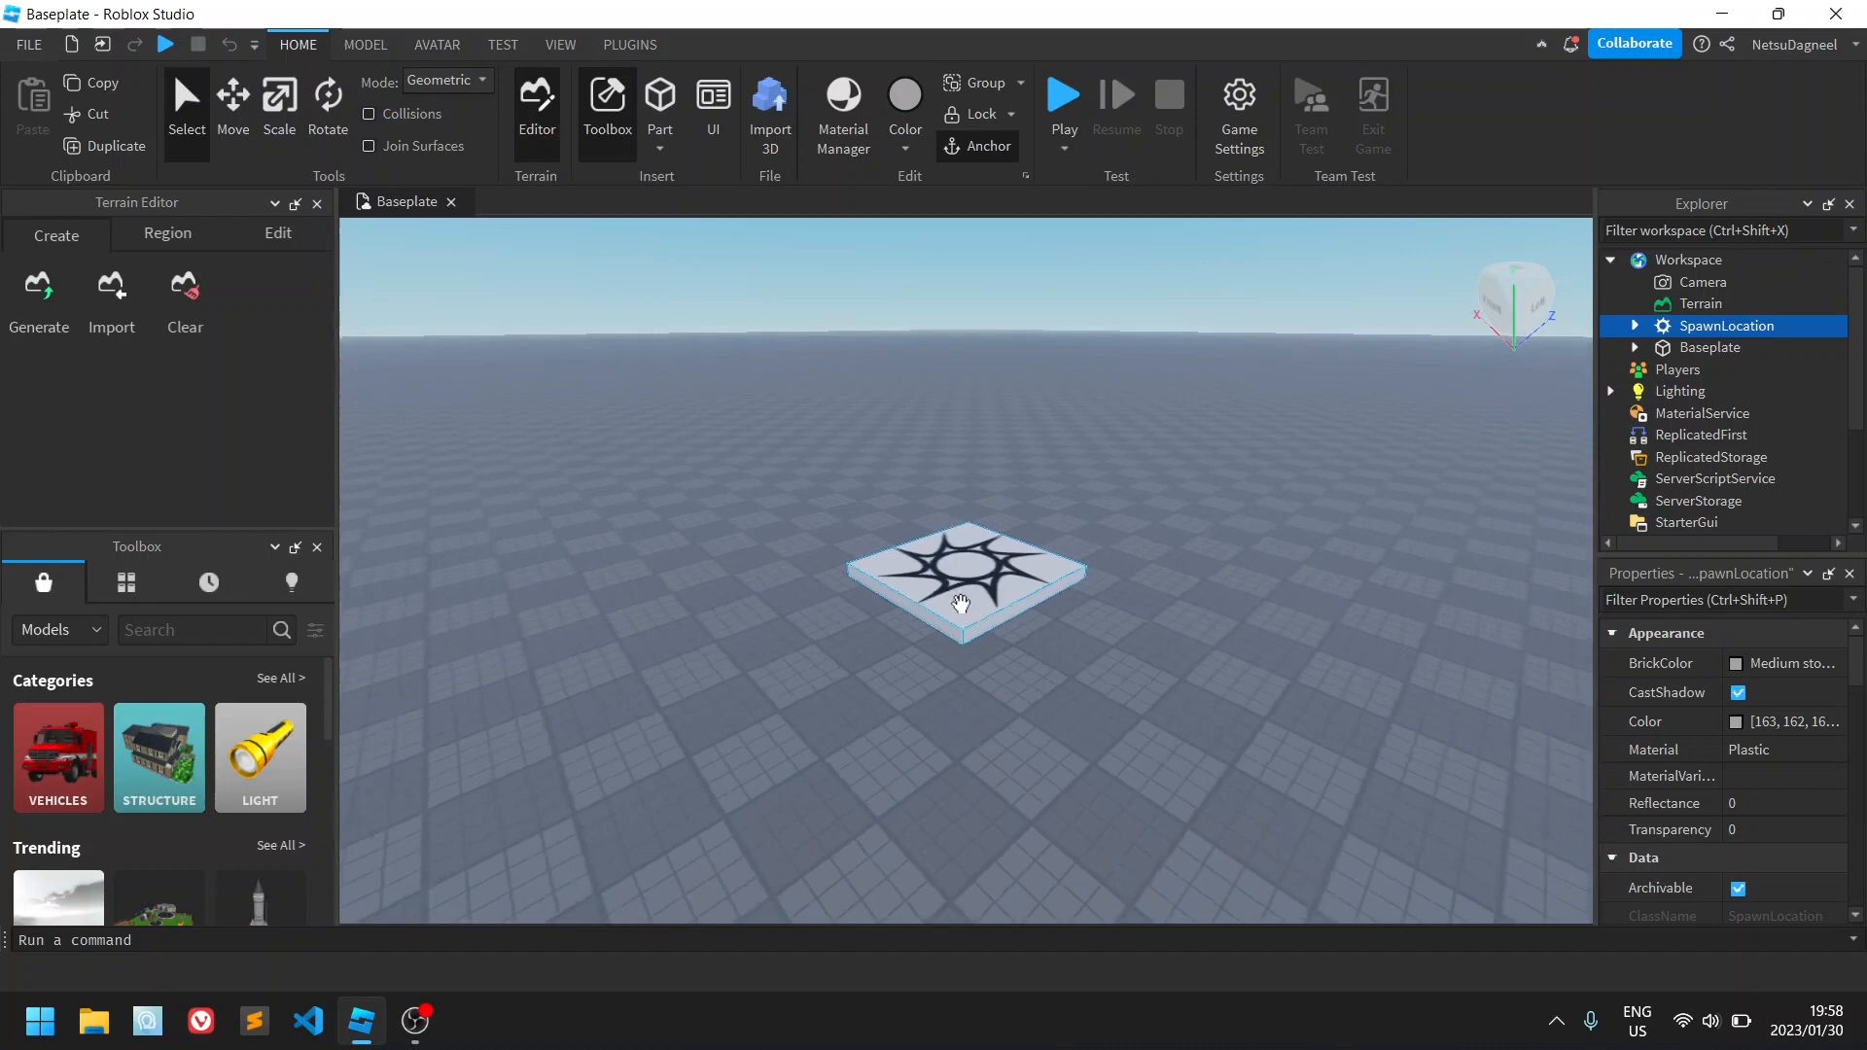
key(a)
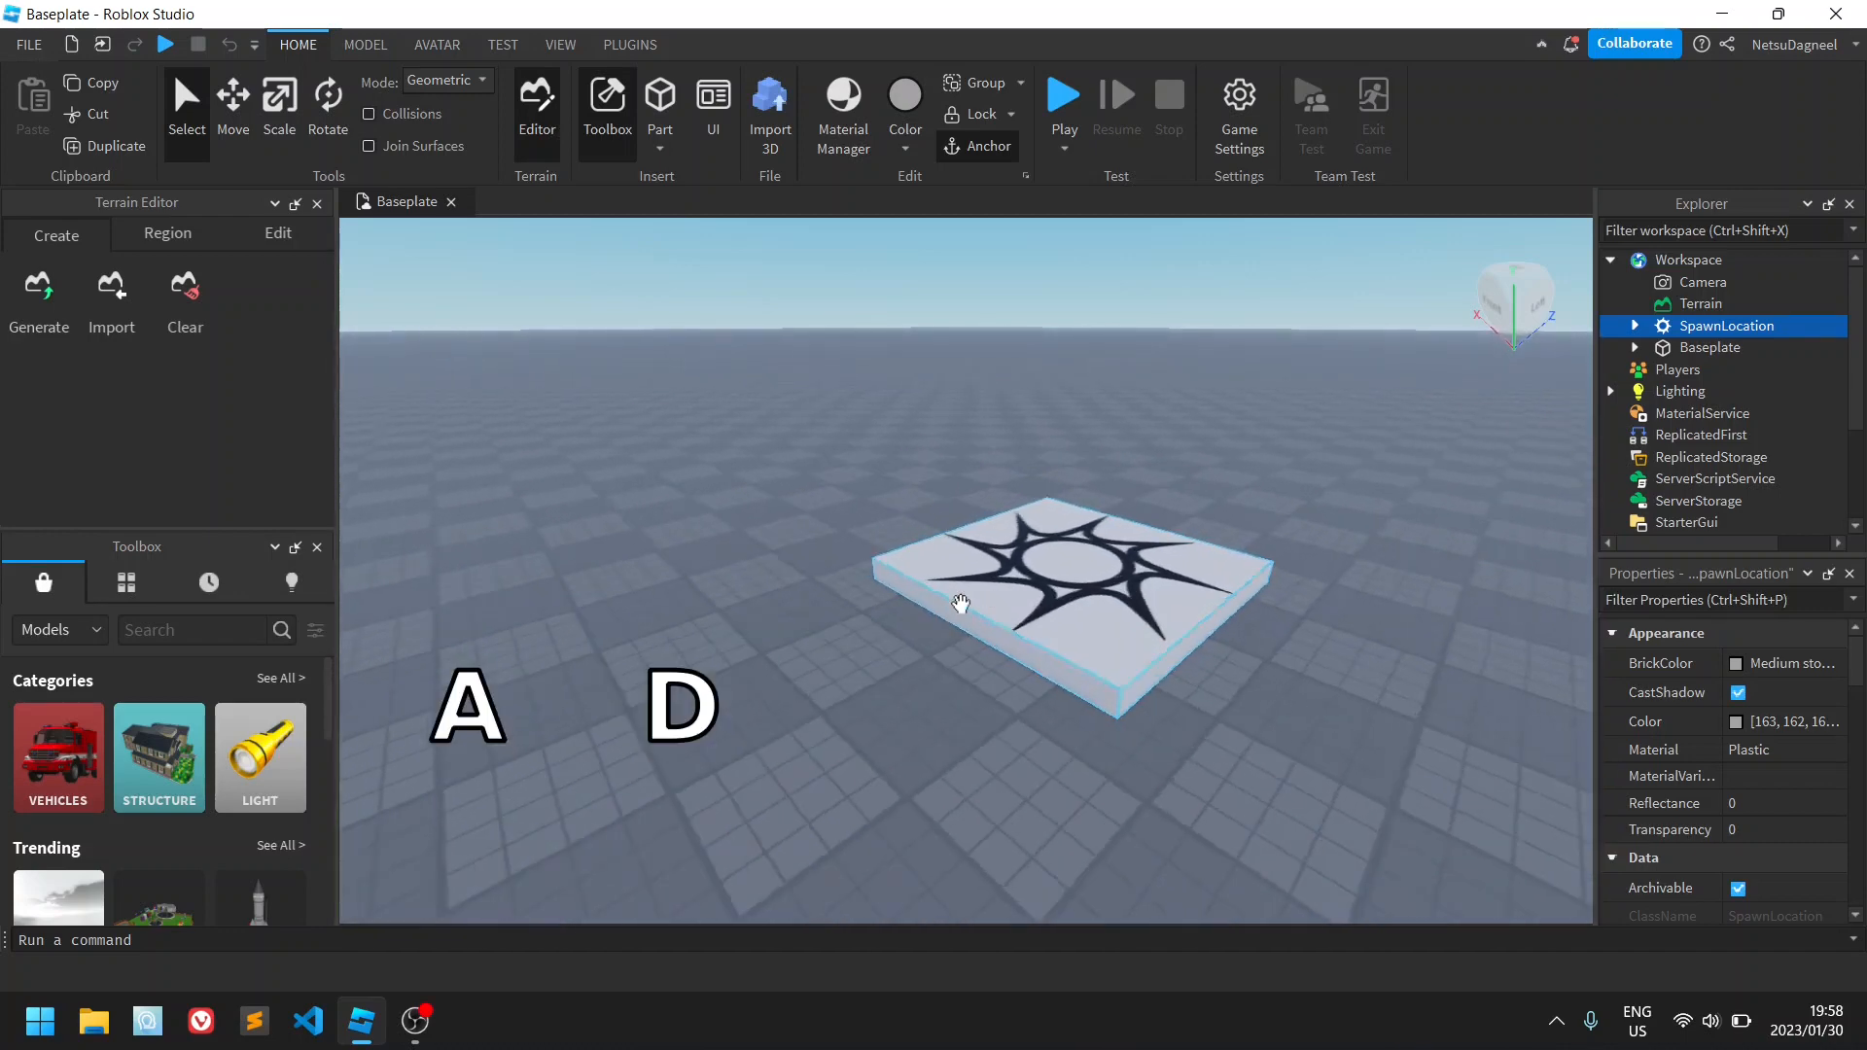
key(d)
key(d)
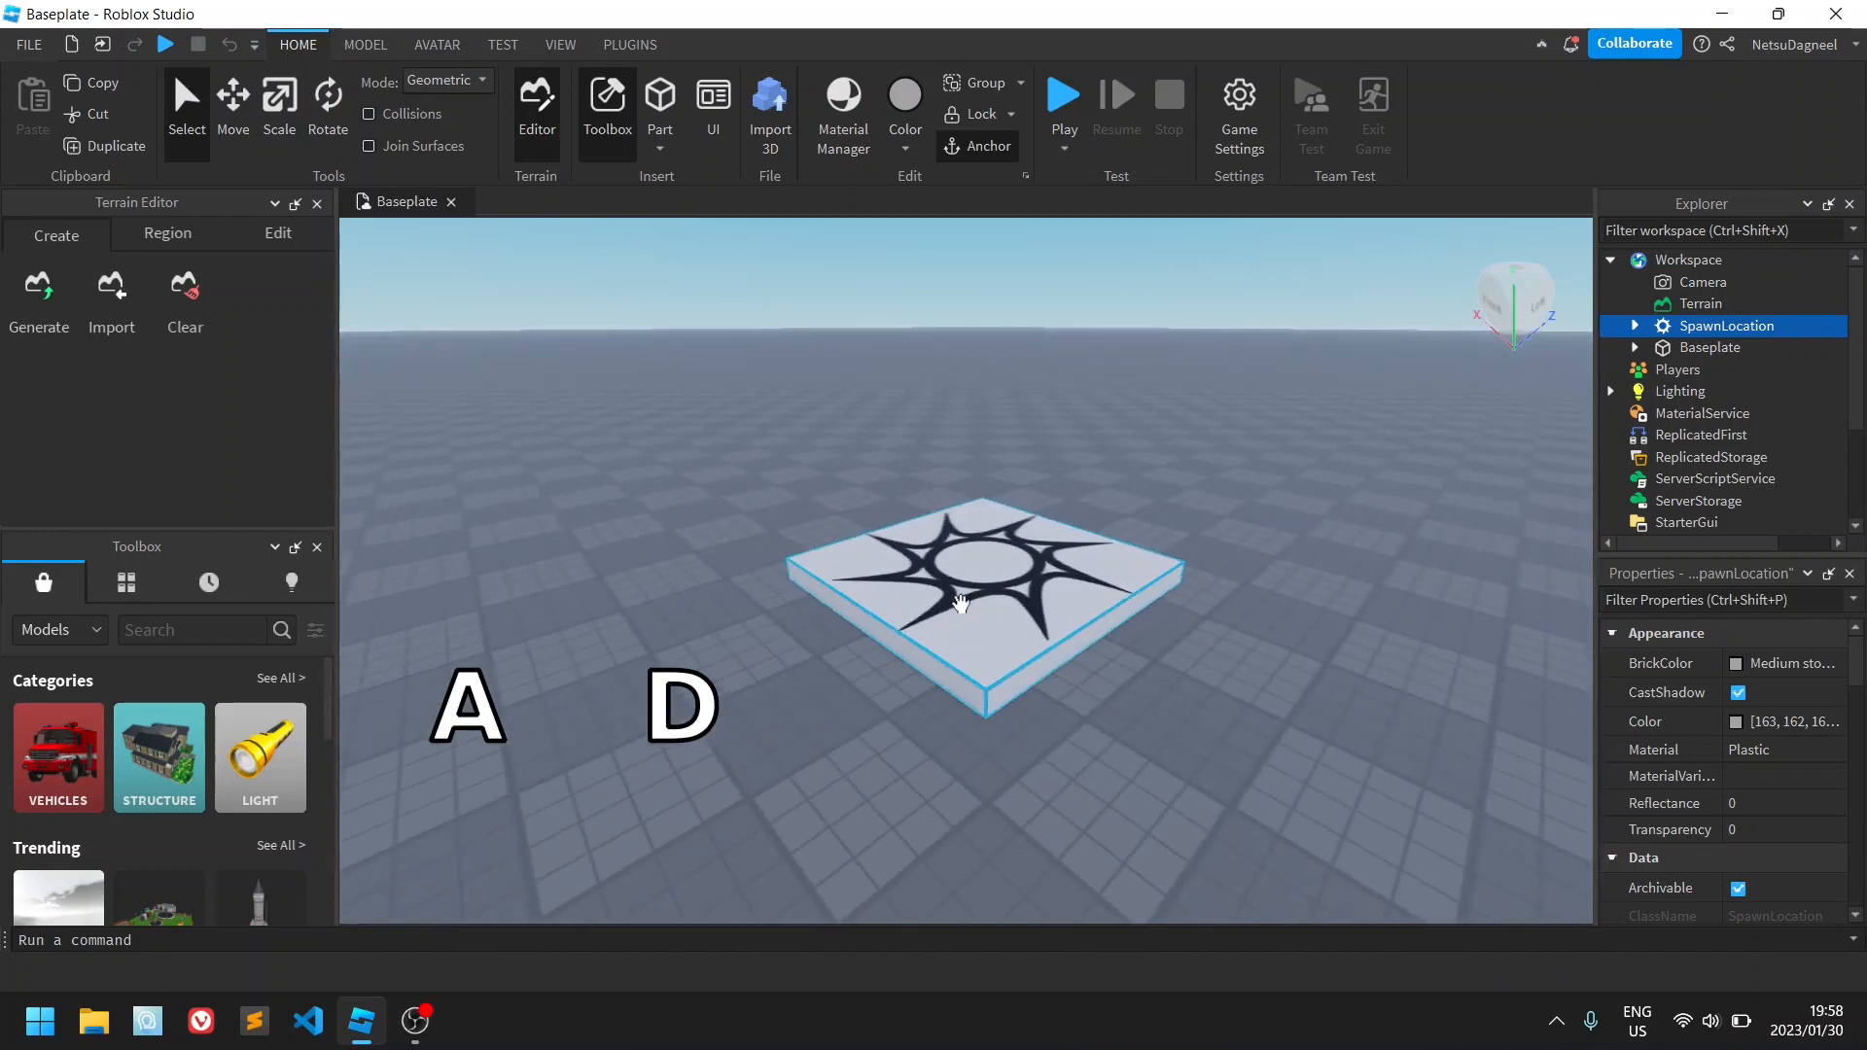
key(s)
key(w)
key(w)
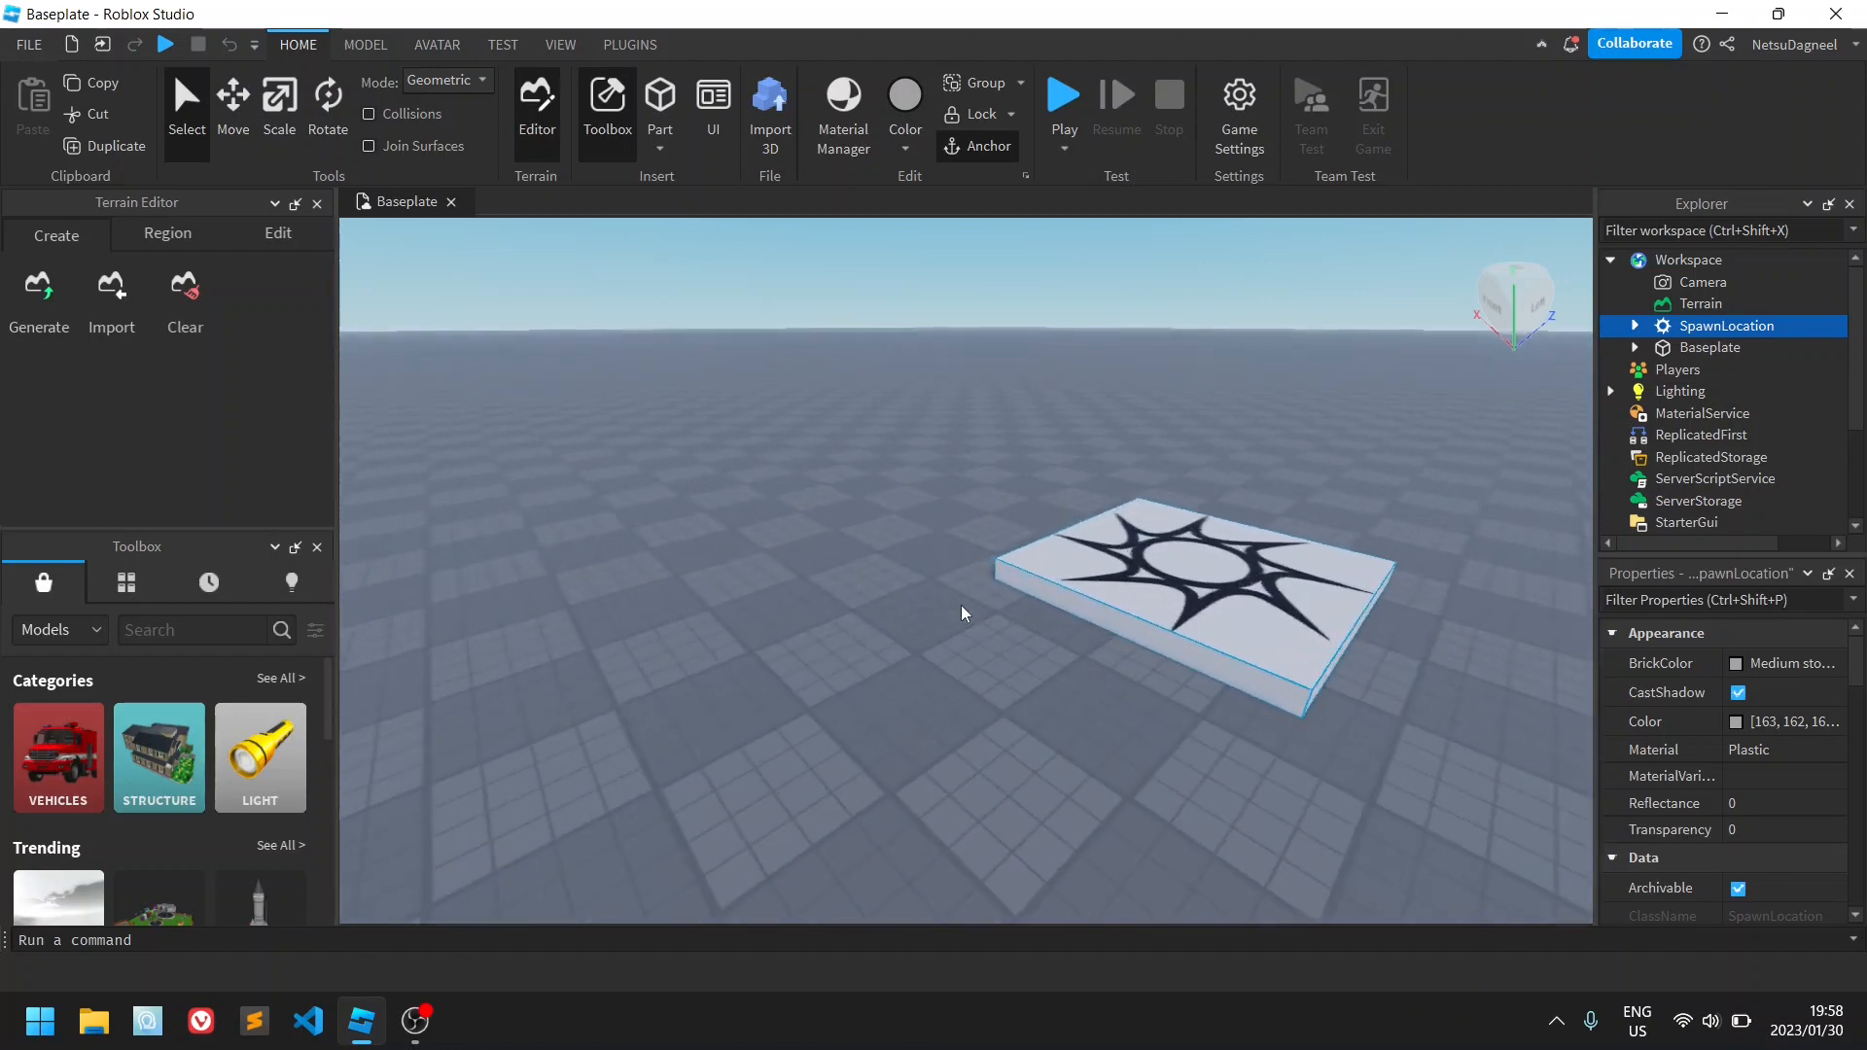
key(s)
key(a)
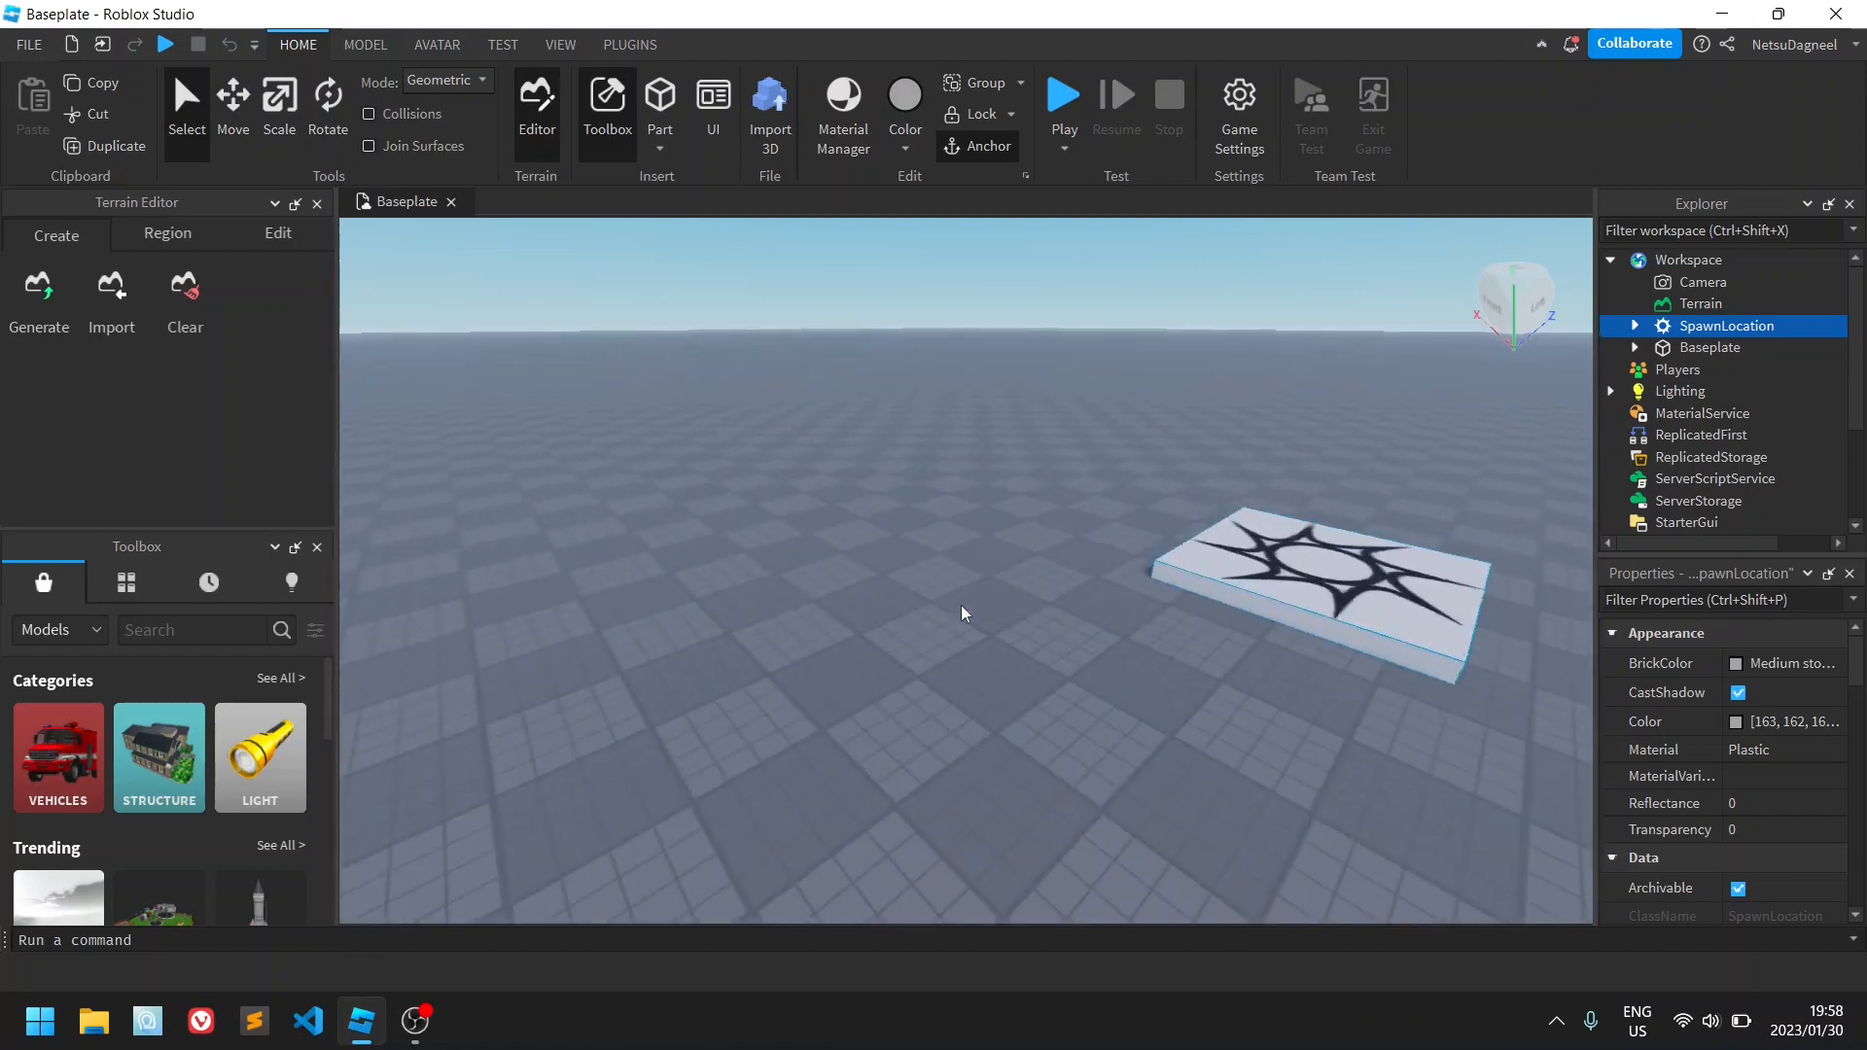
key(d)
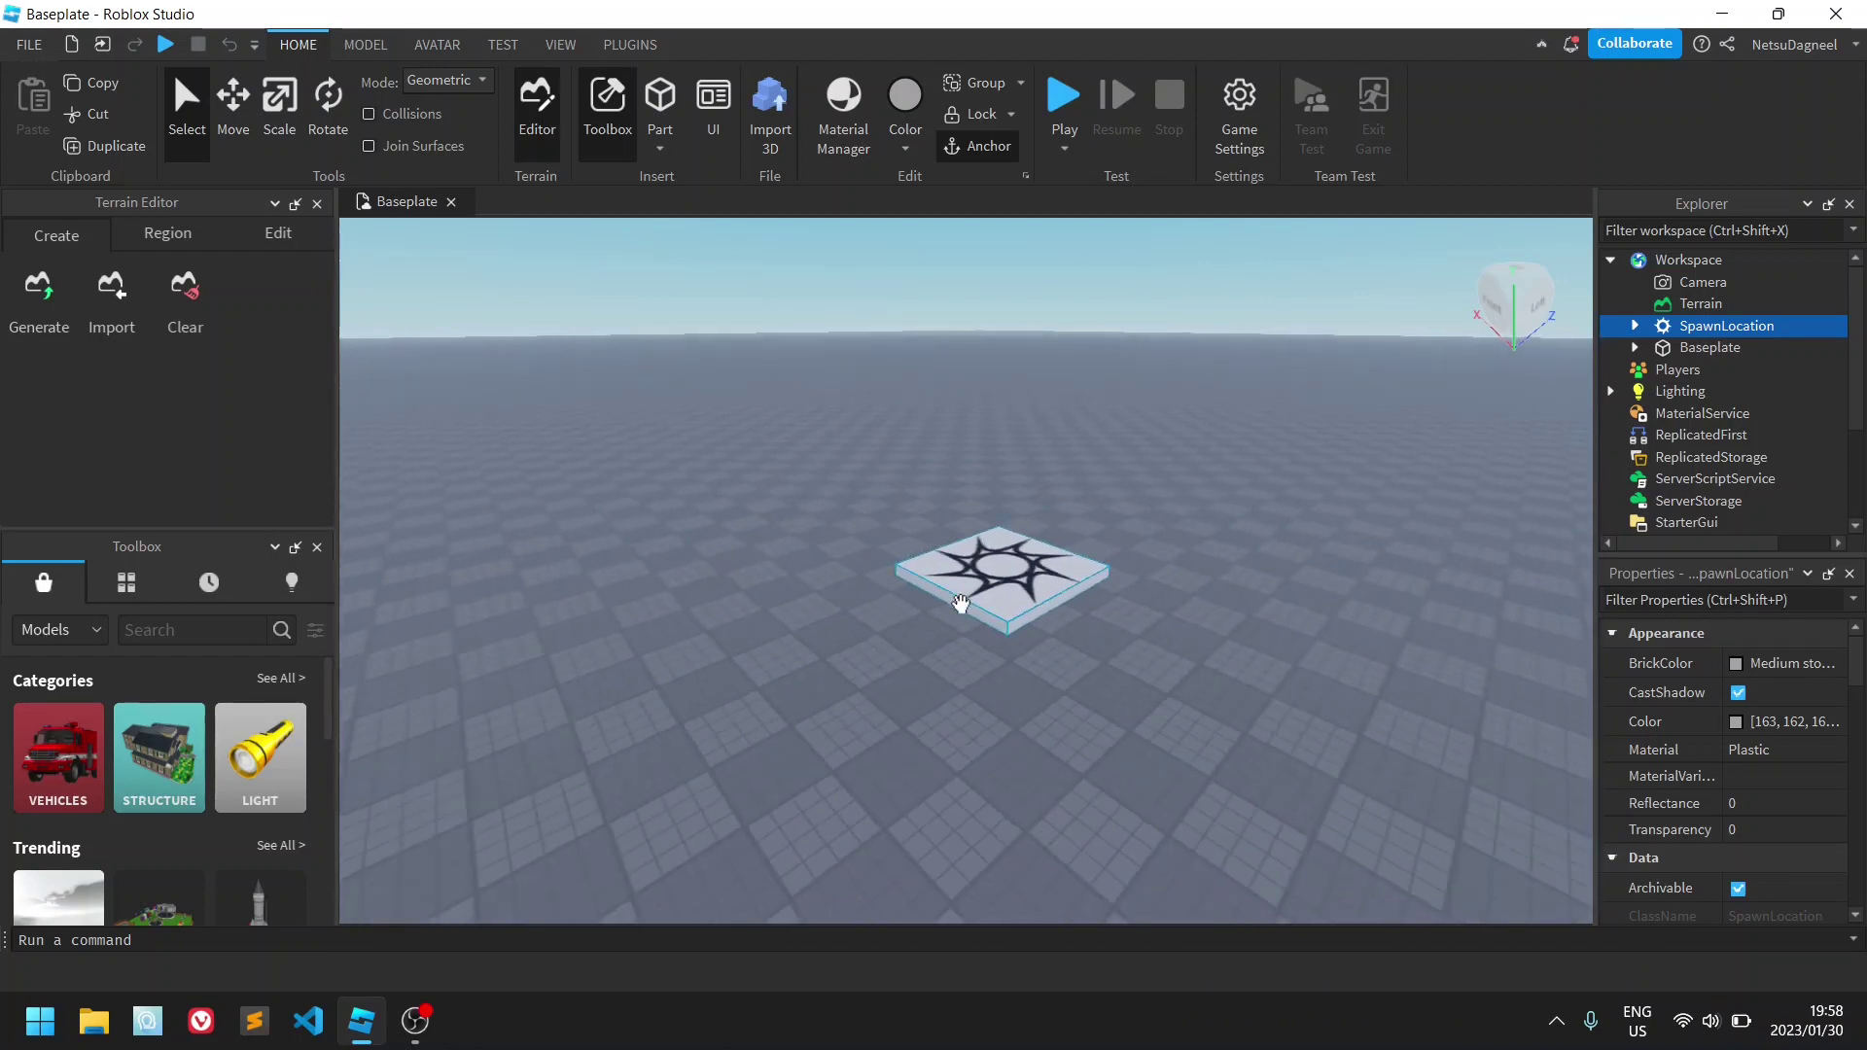
scroll(960, 601, up, 1)
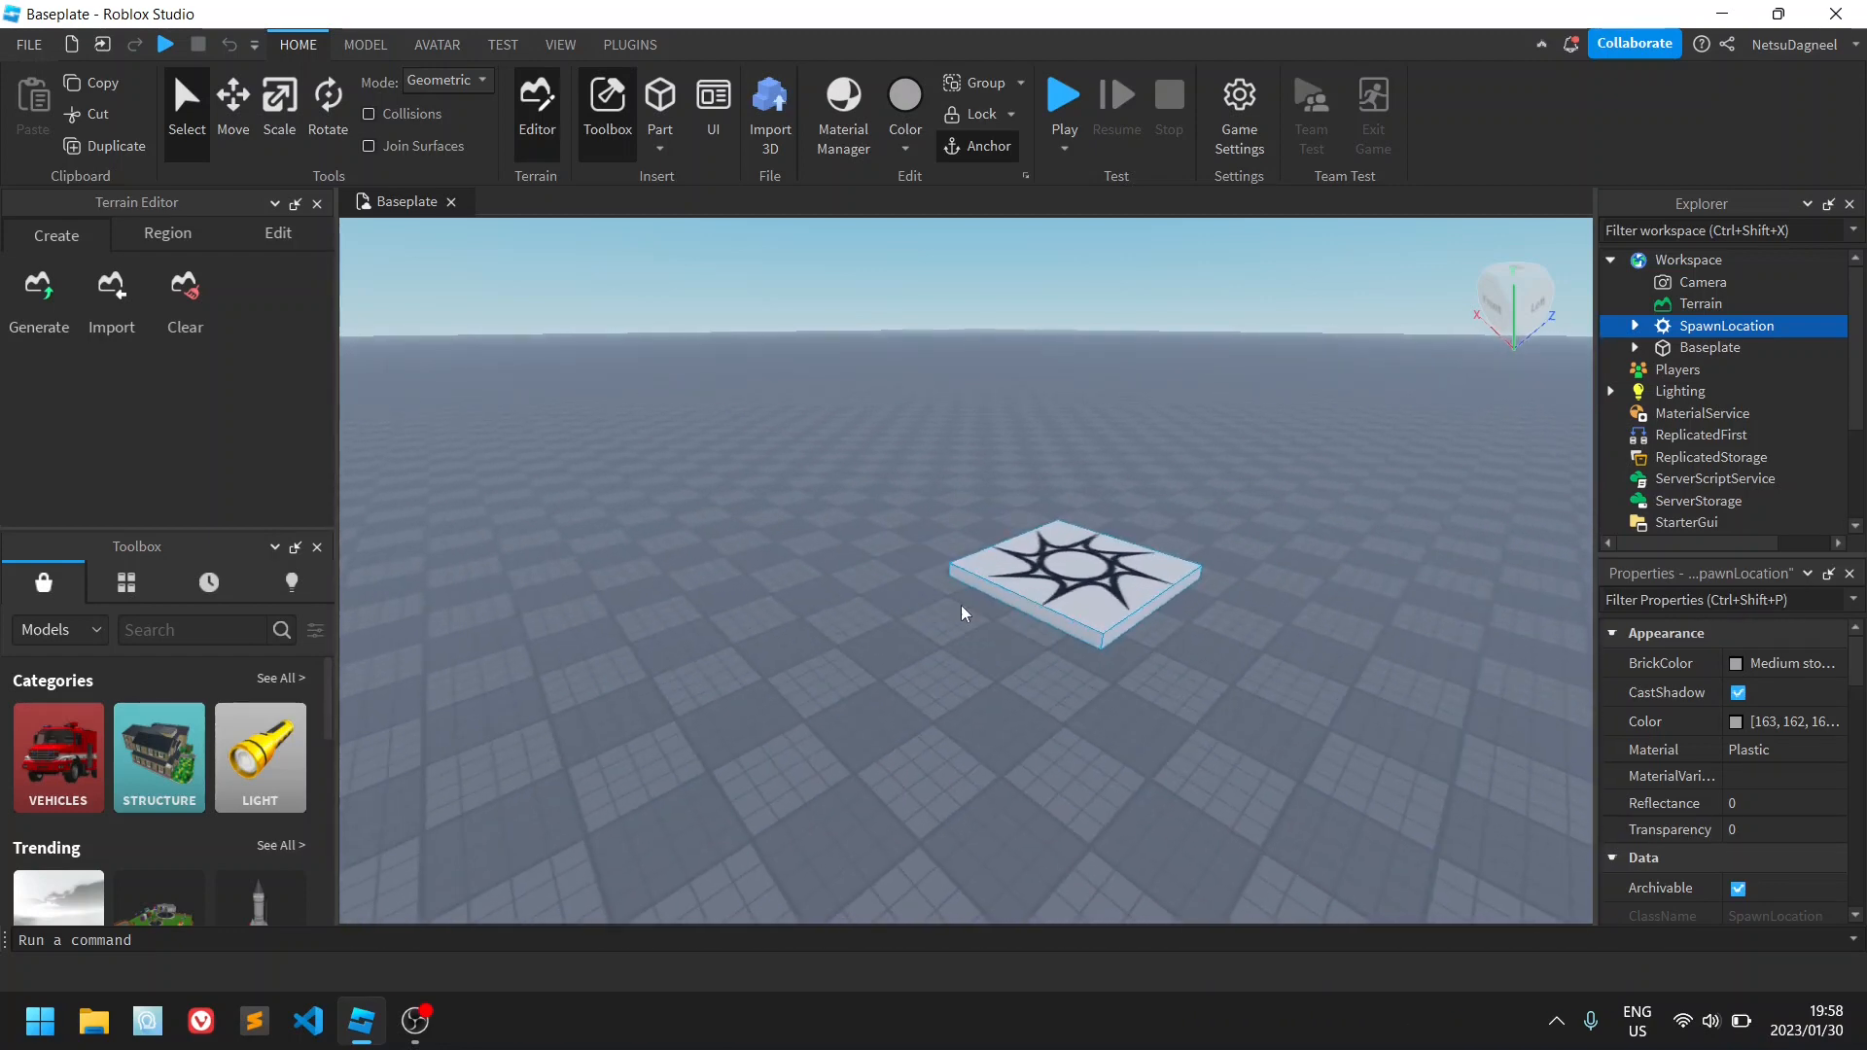
key(q)
key(e)
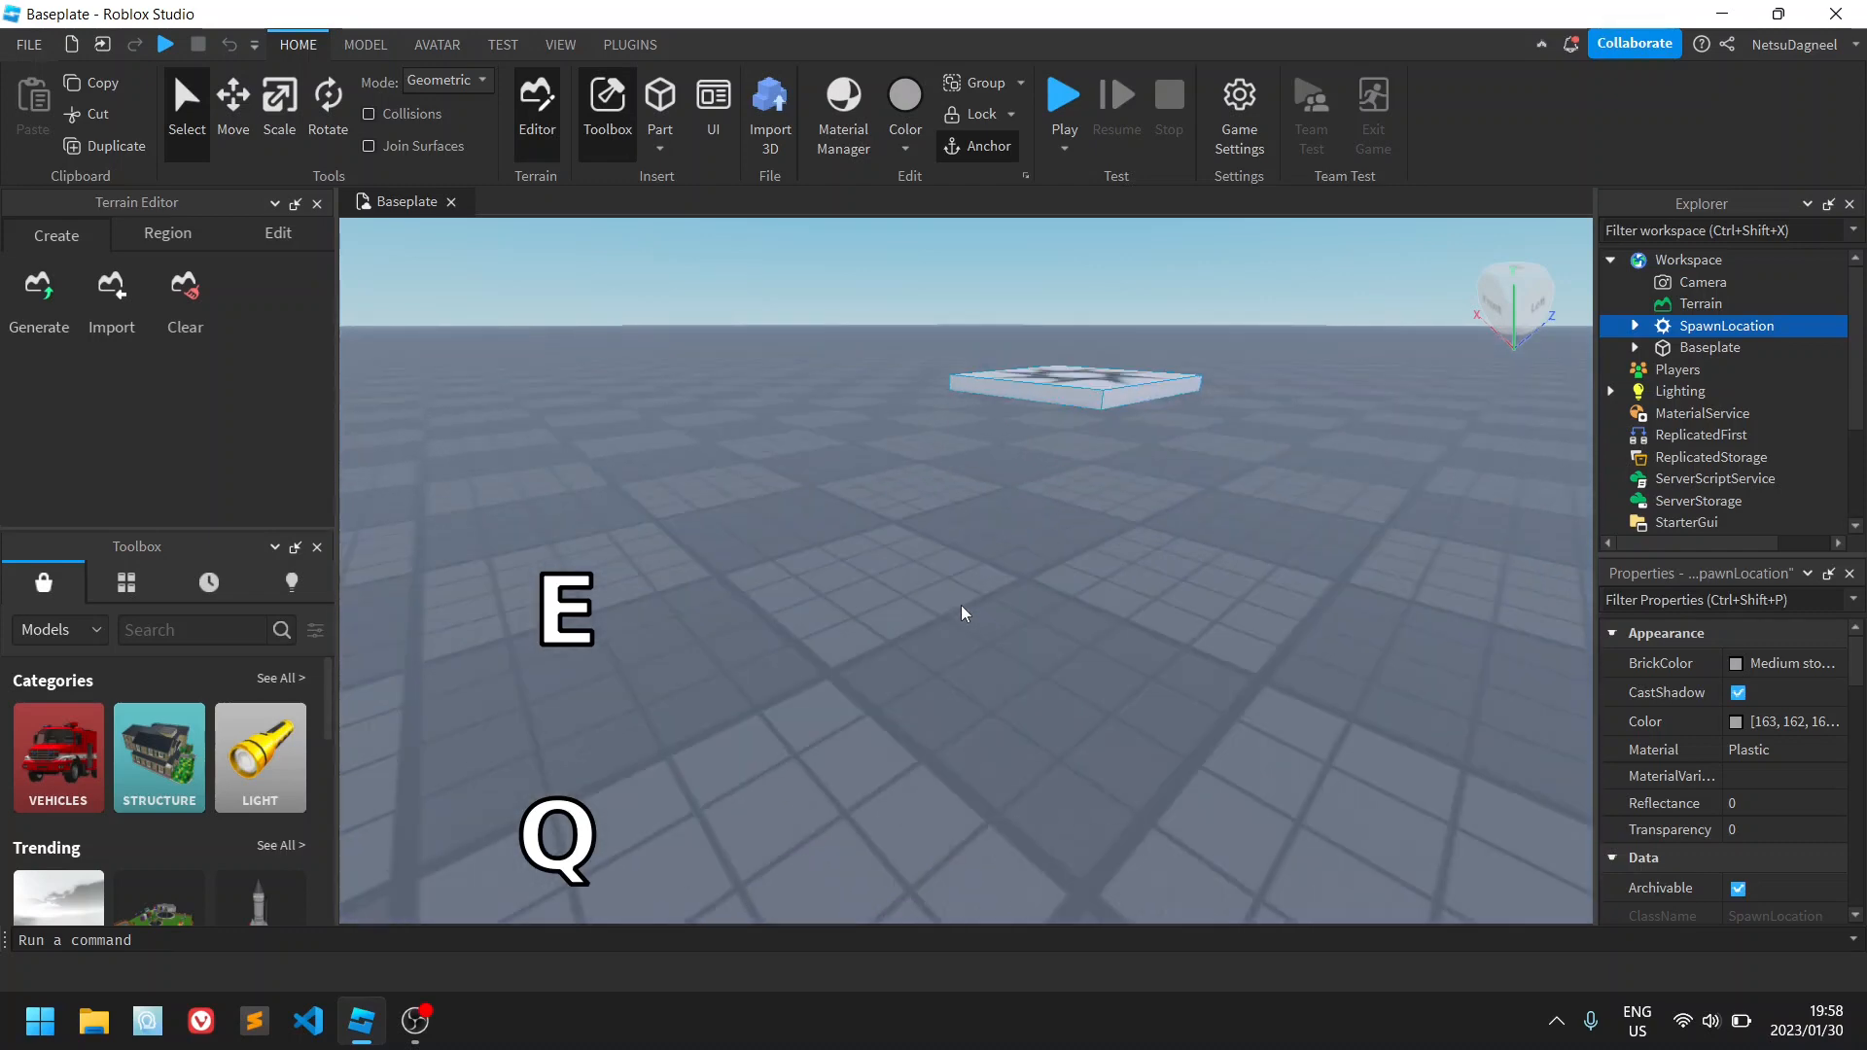
key(e)
key(w)
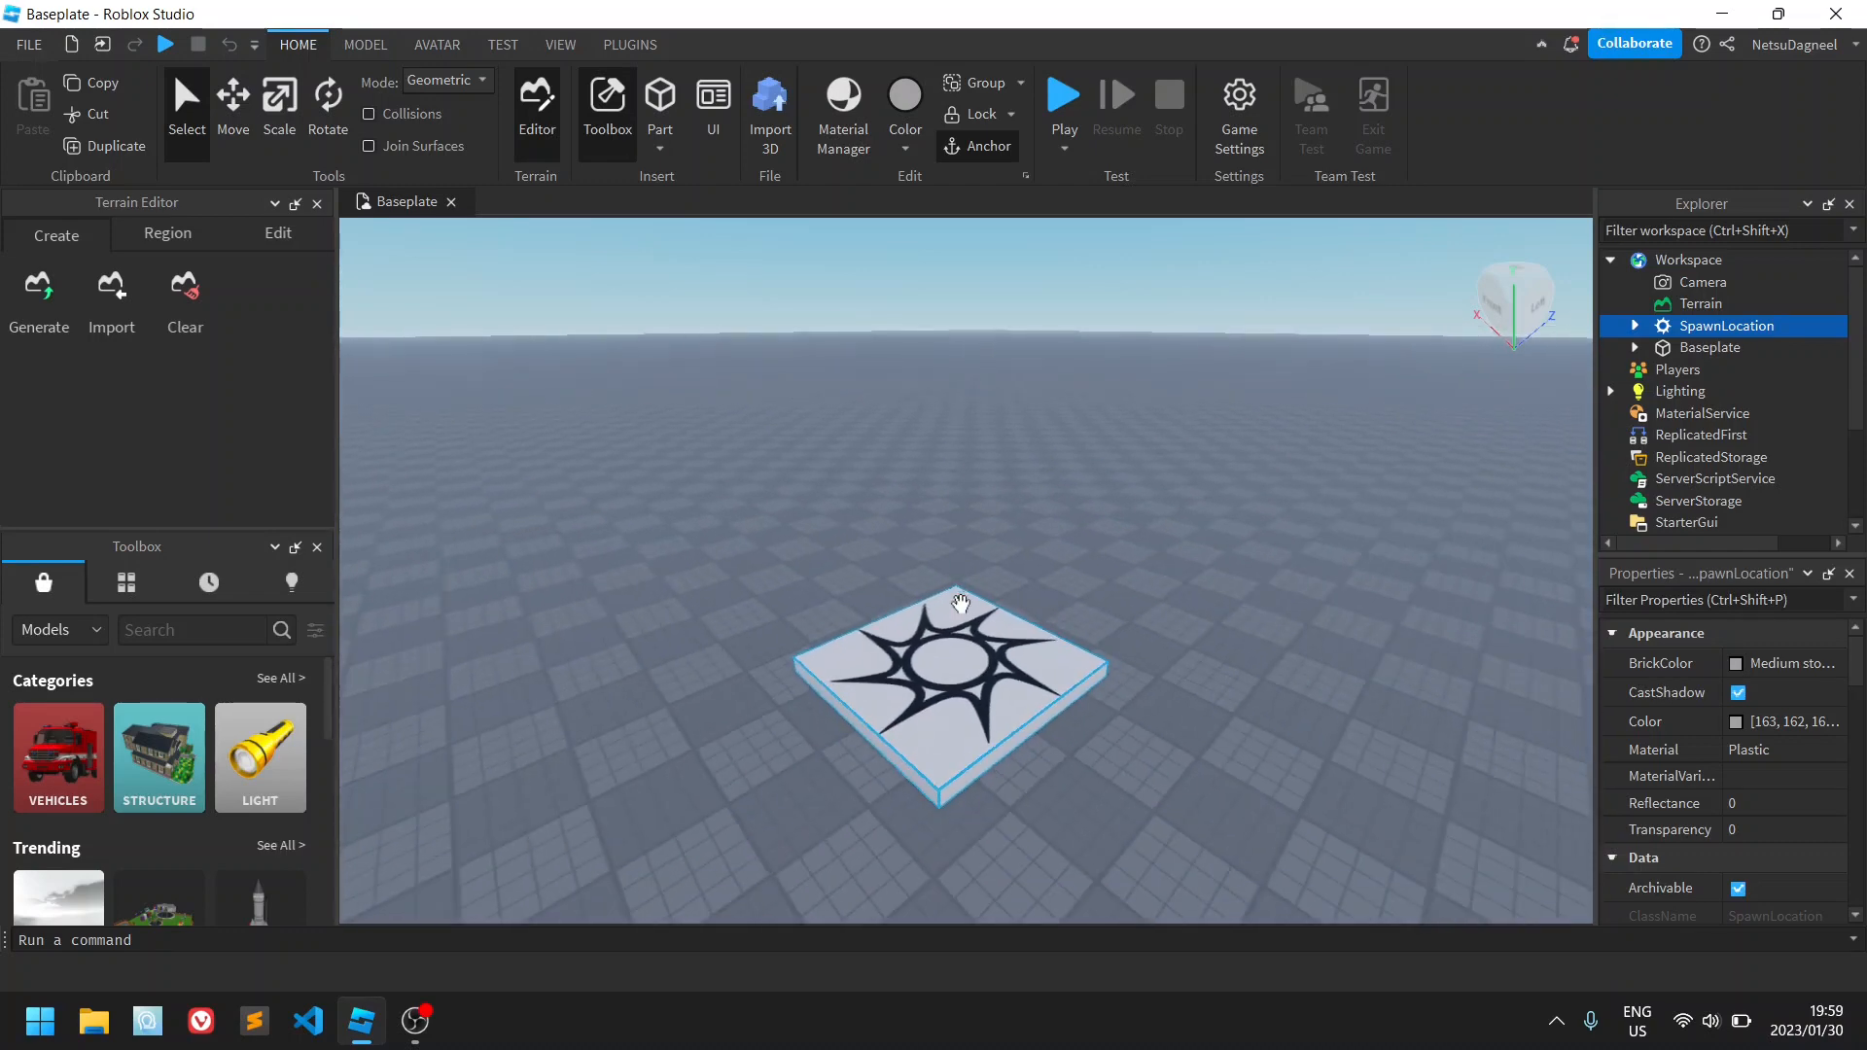
scroll(960, 603, down, 2)
scroll(960, 603, up, 1)
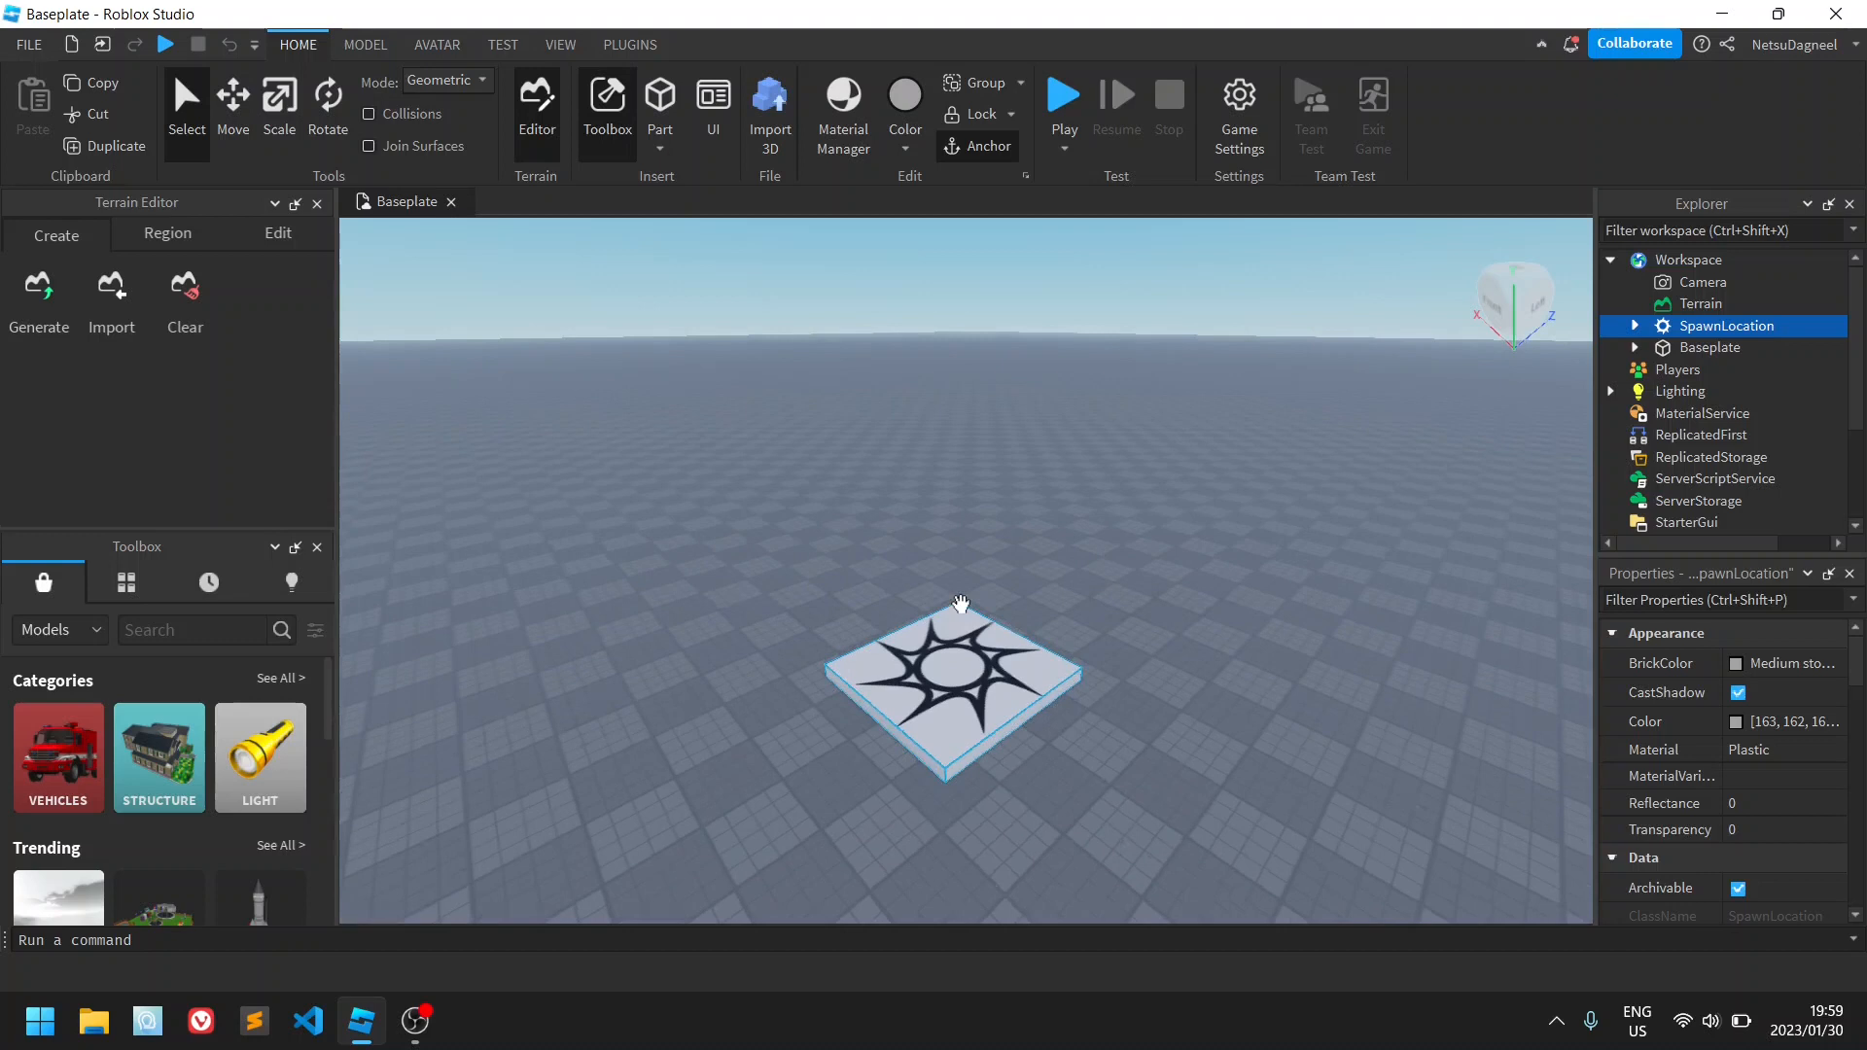
key(w)
key(q)
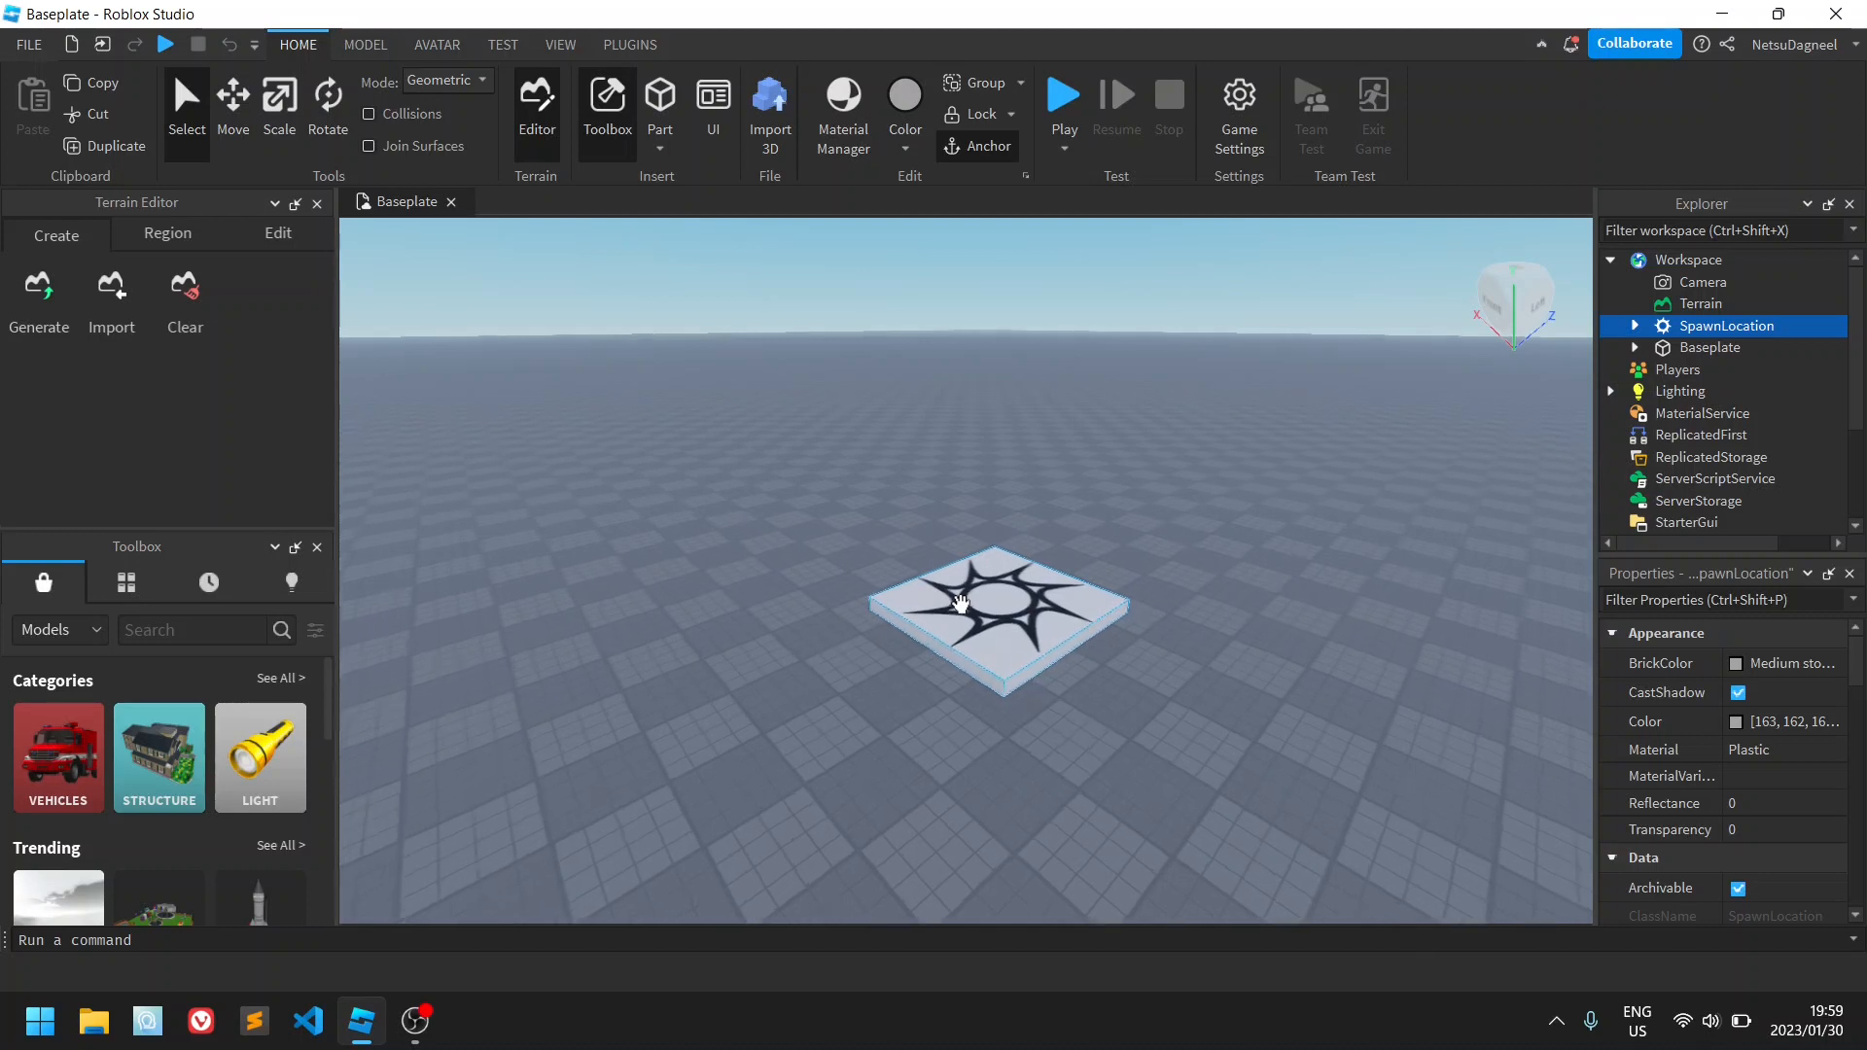
key(w)
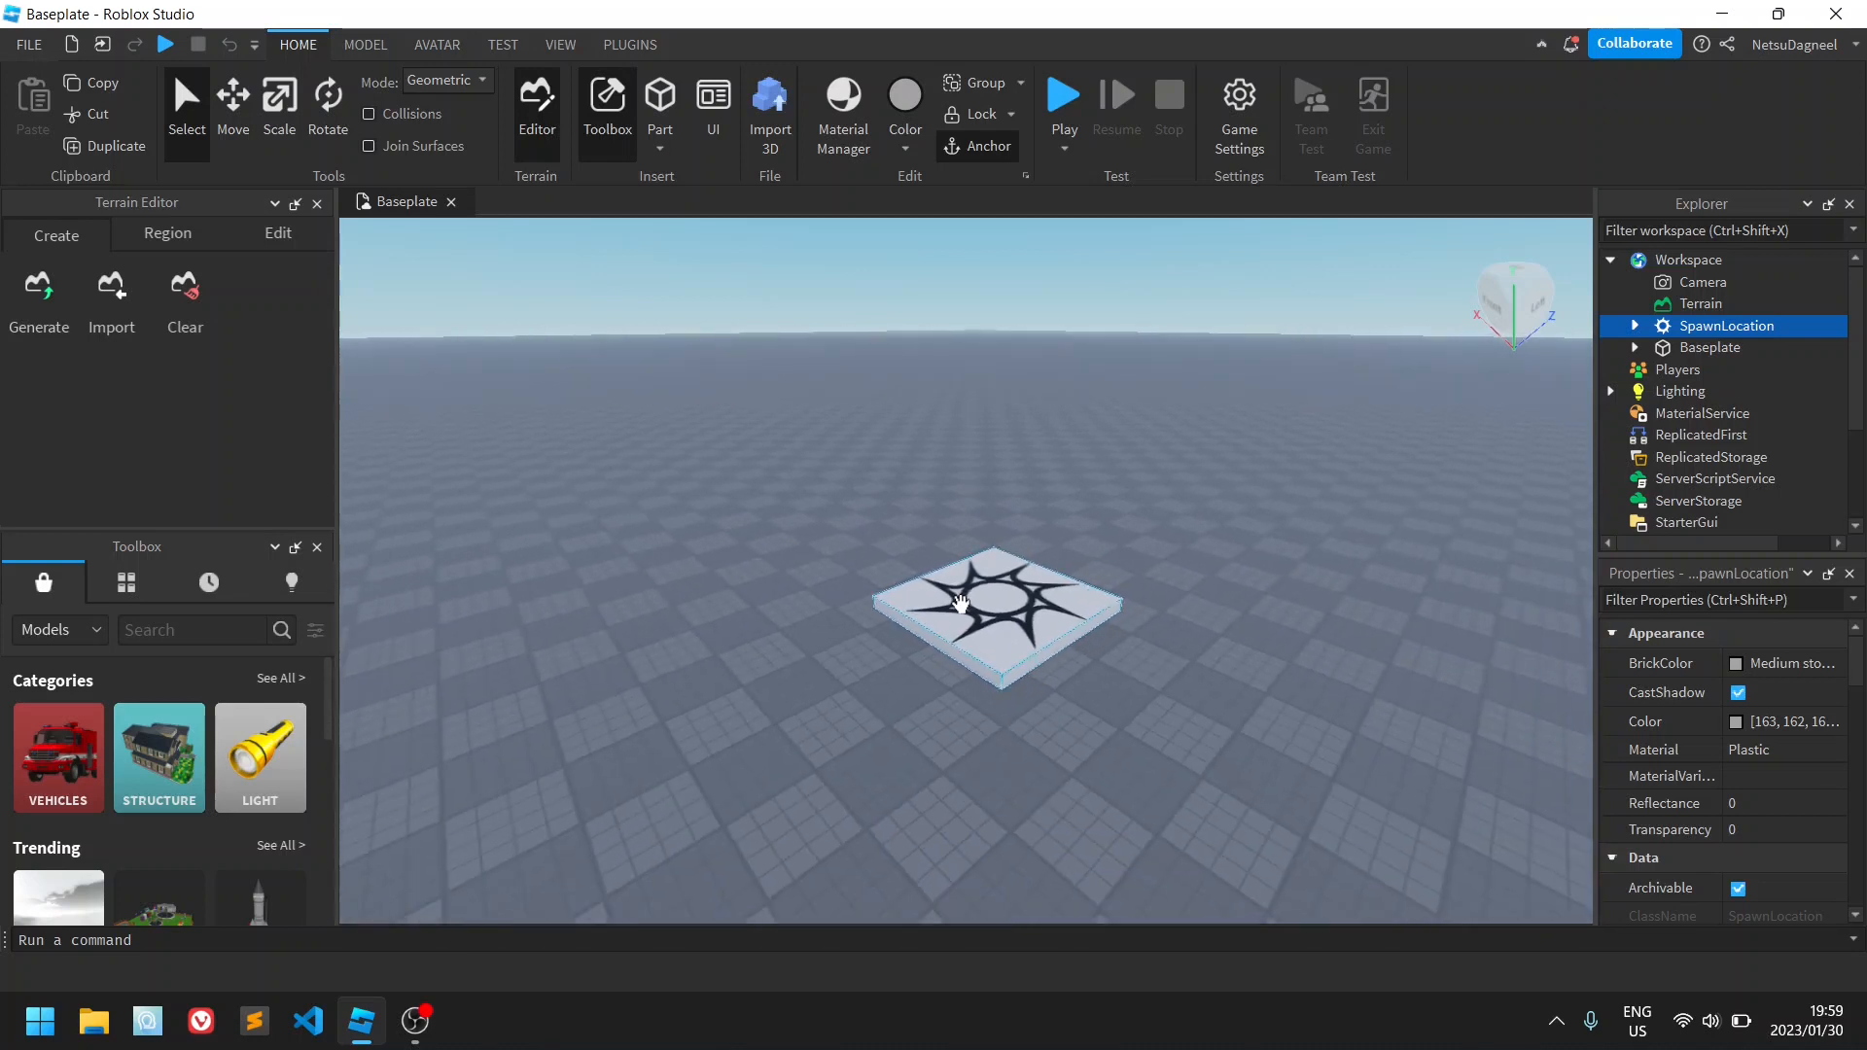
key(s)
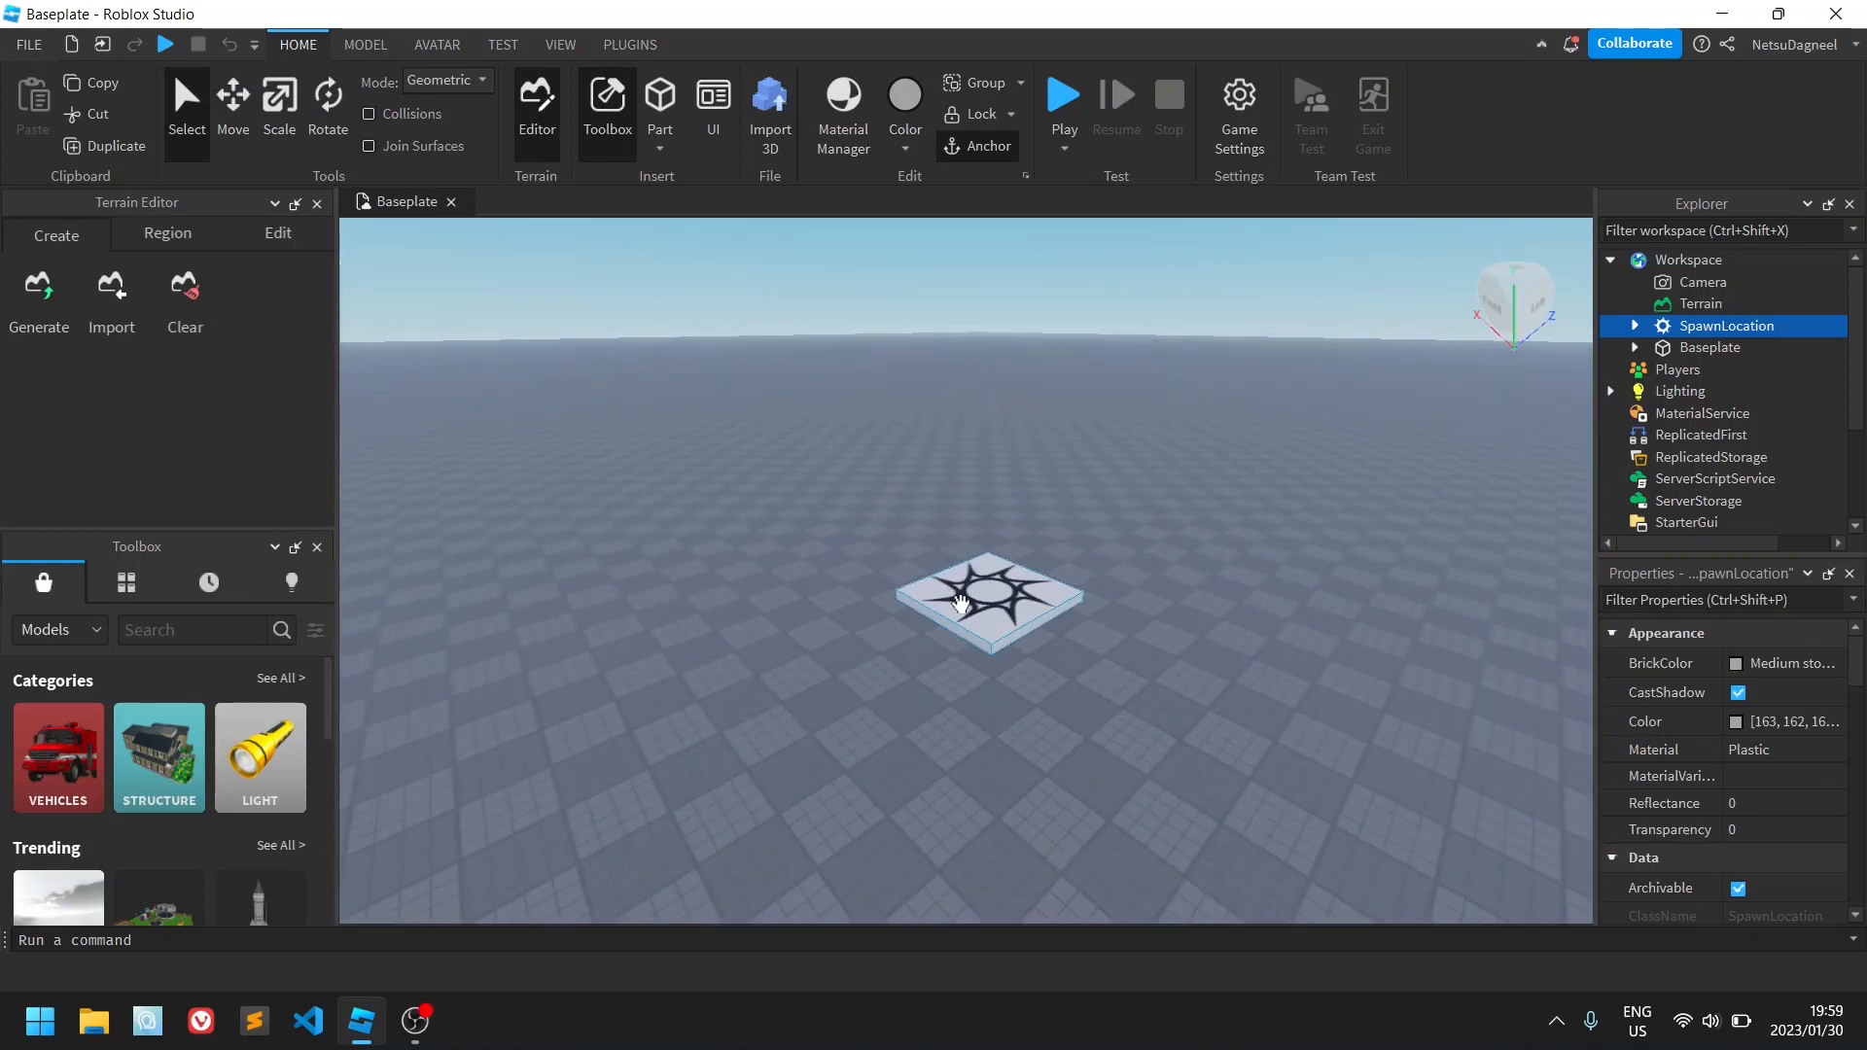
key(w)
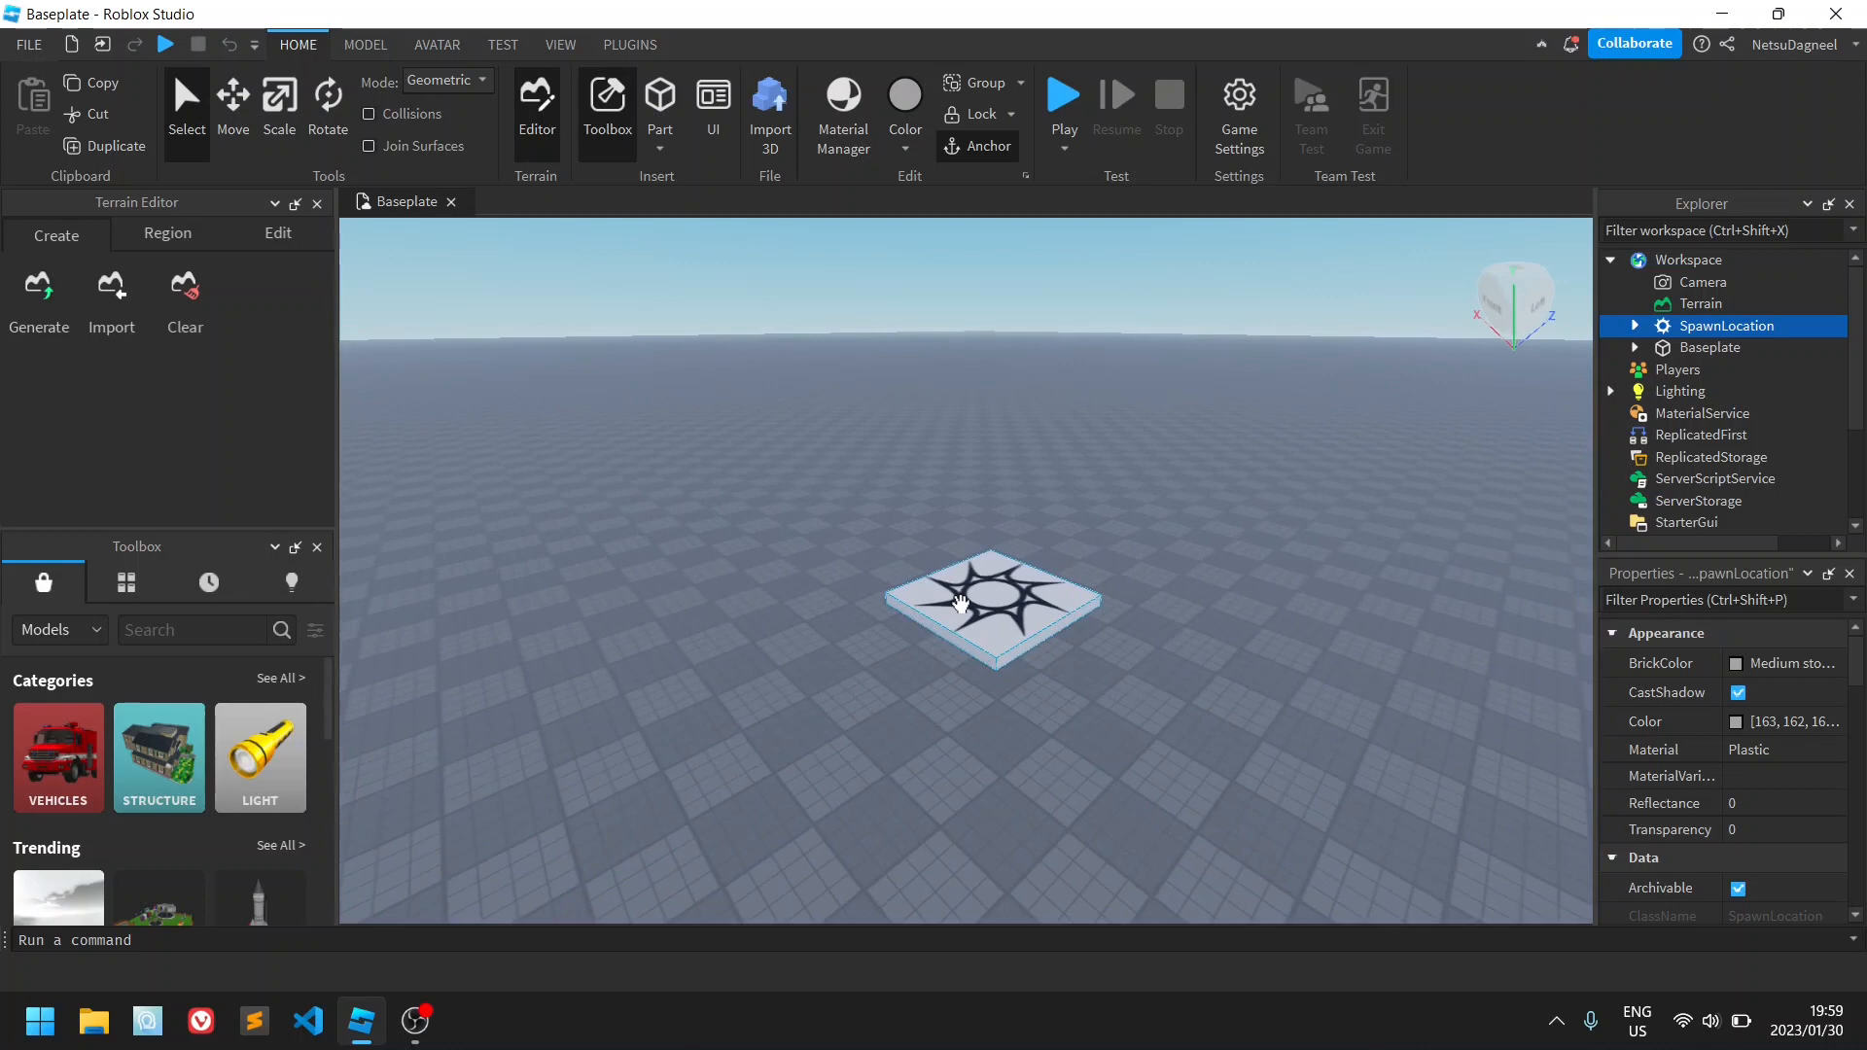
key(w)
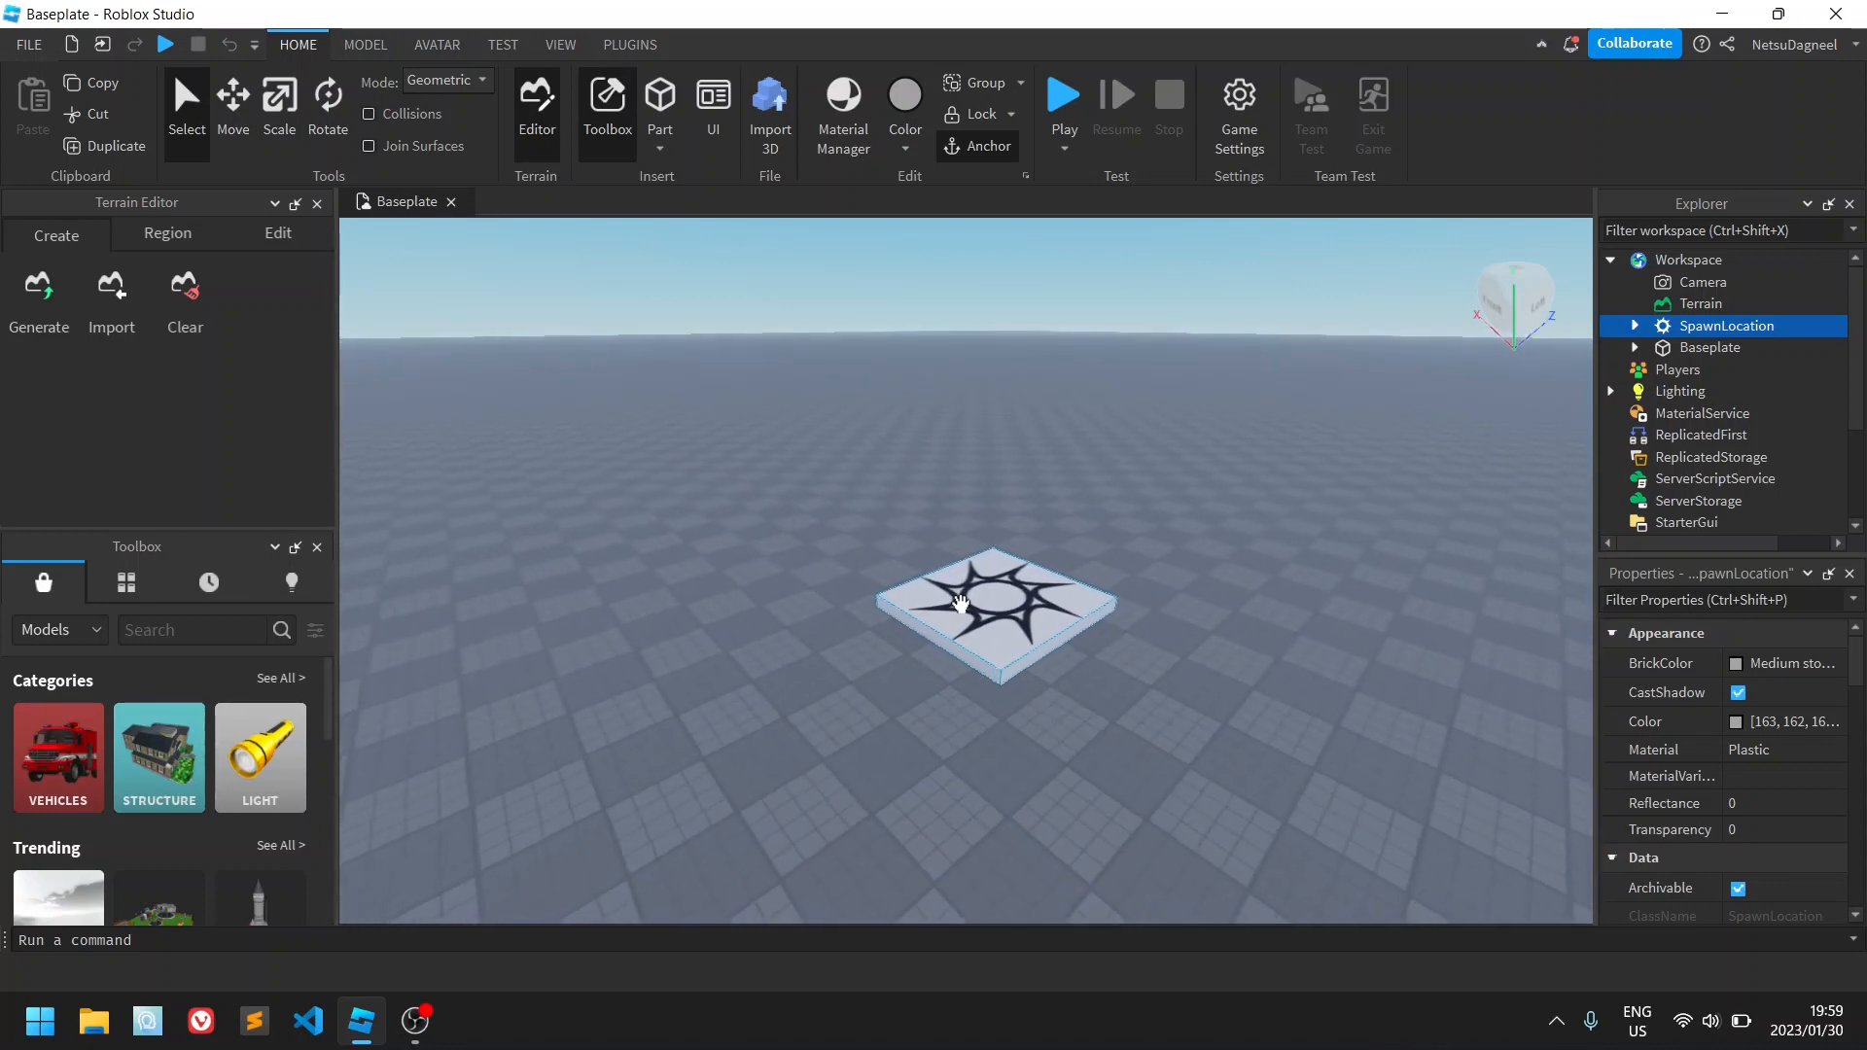
Drag the SpawnLocation a short distance across the baseplate.
mouse_move(959, 602)
mouse_down()
mouse_move(964, 824)
mouse_move(964, 614)
mouse_up()
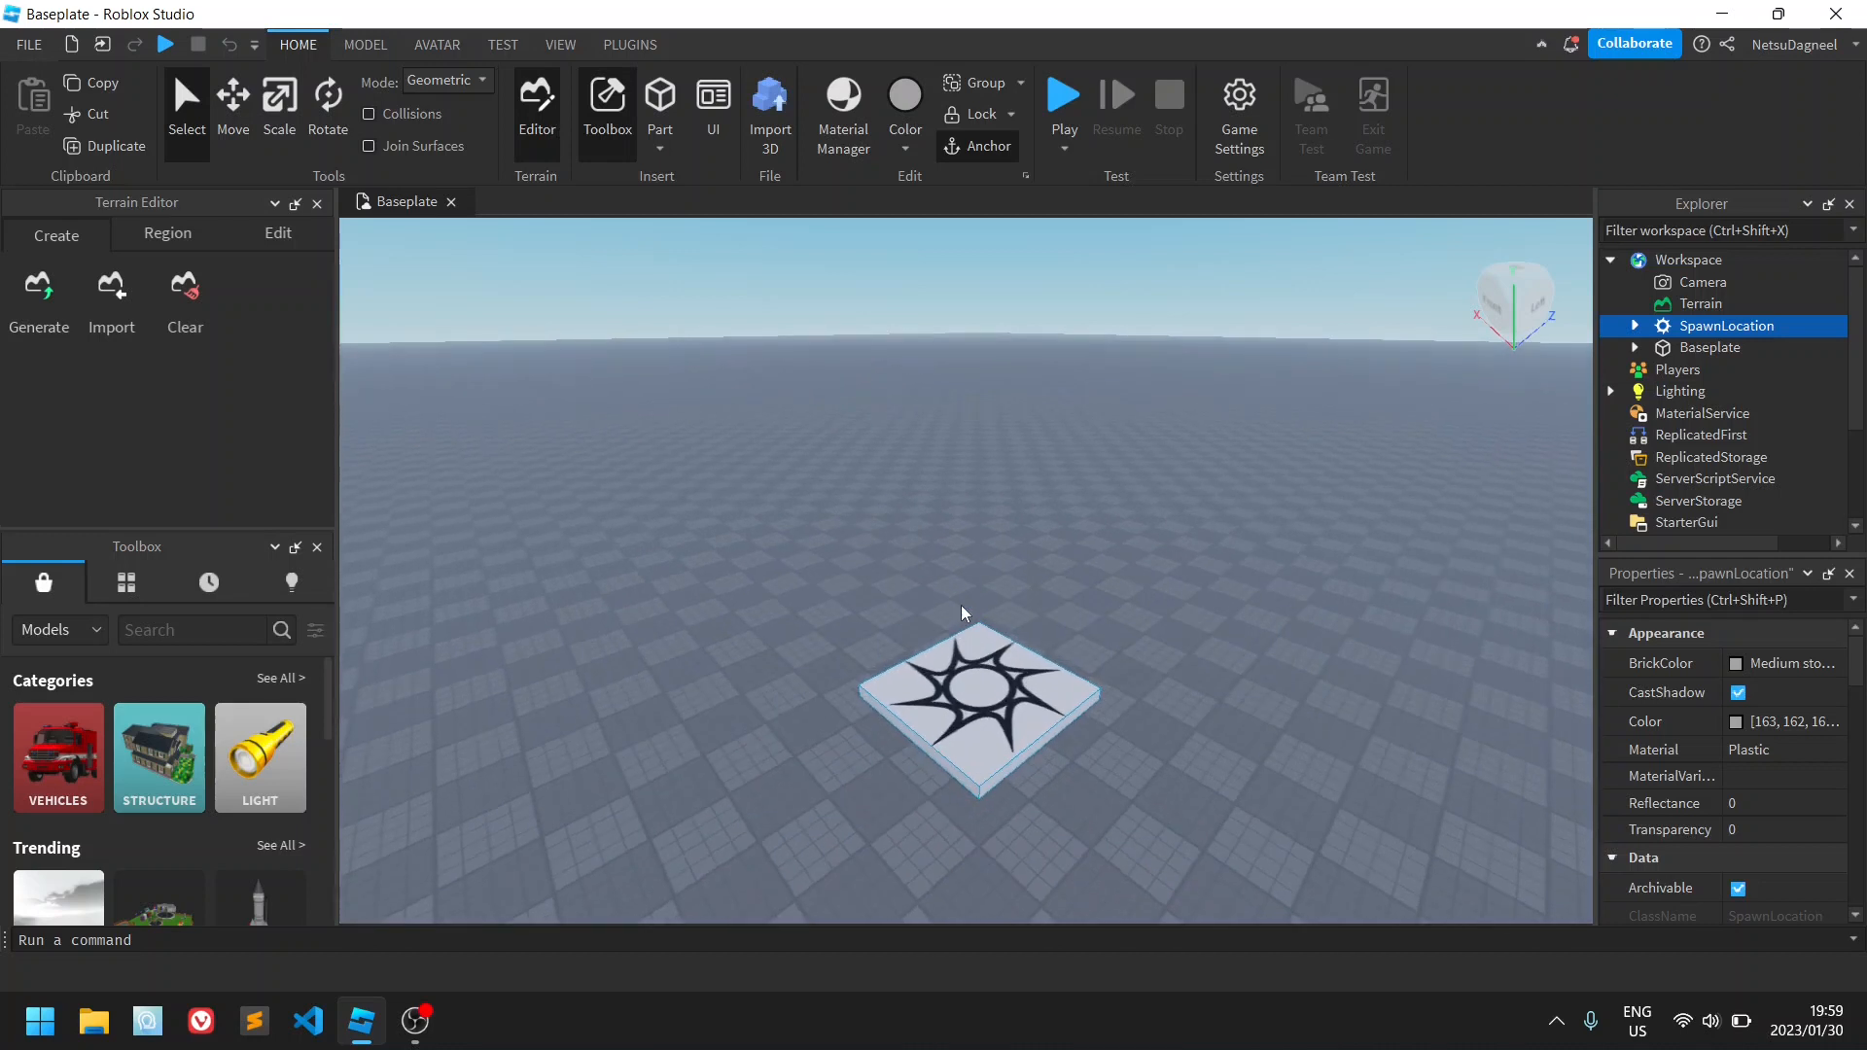
key(f)
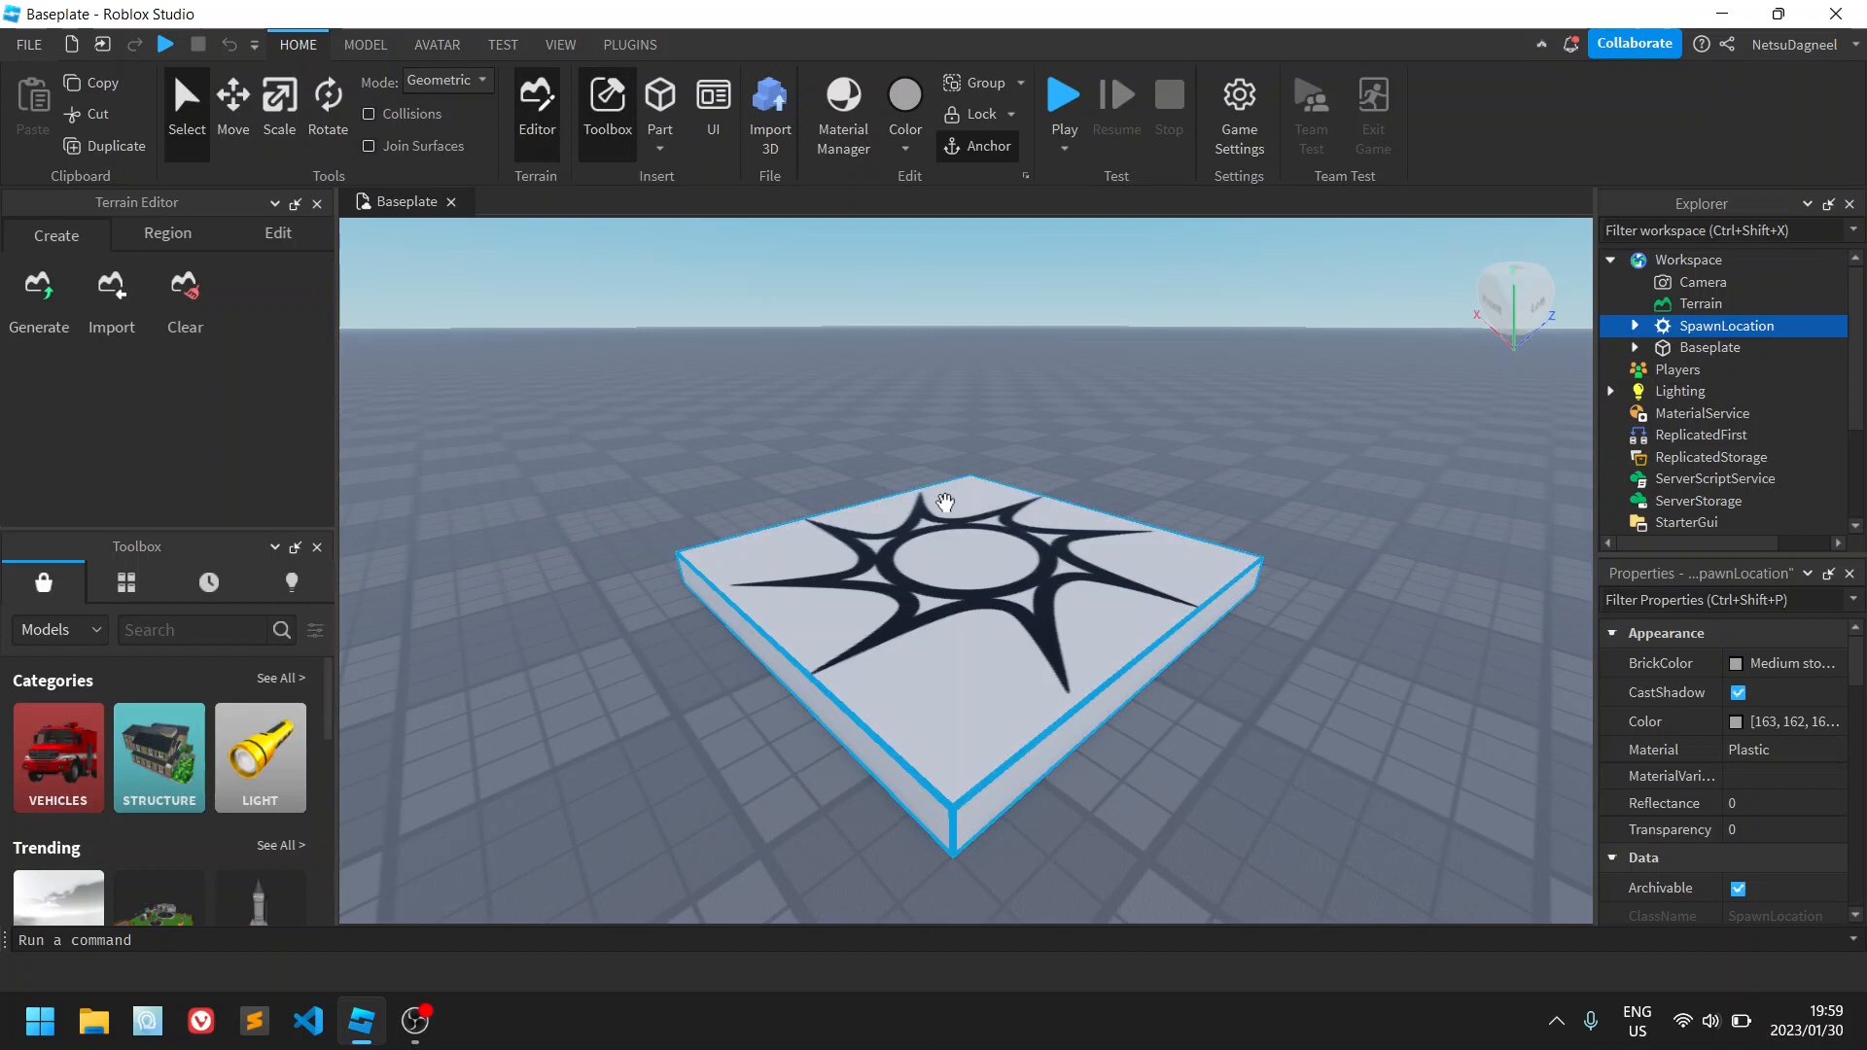
alt+click(945, 504)
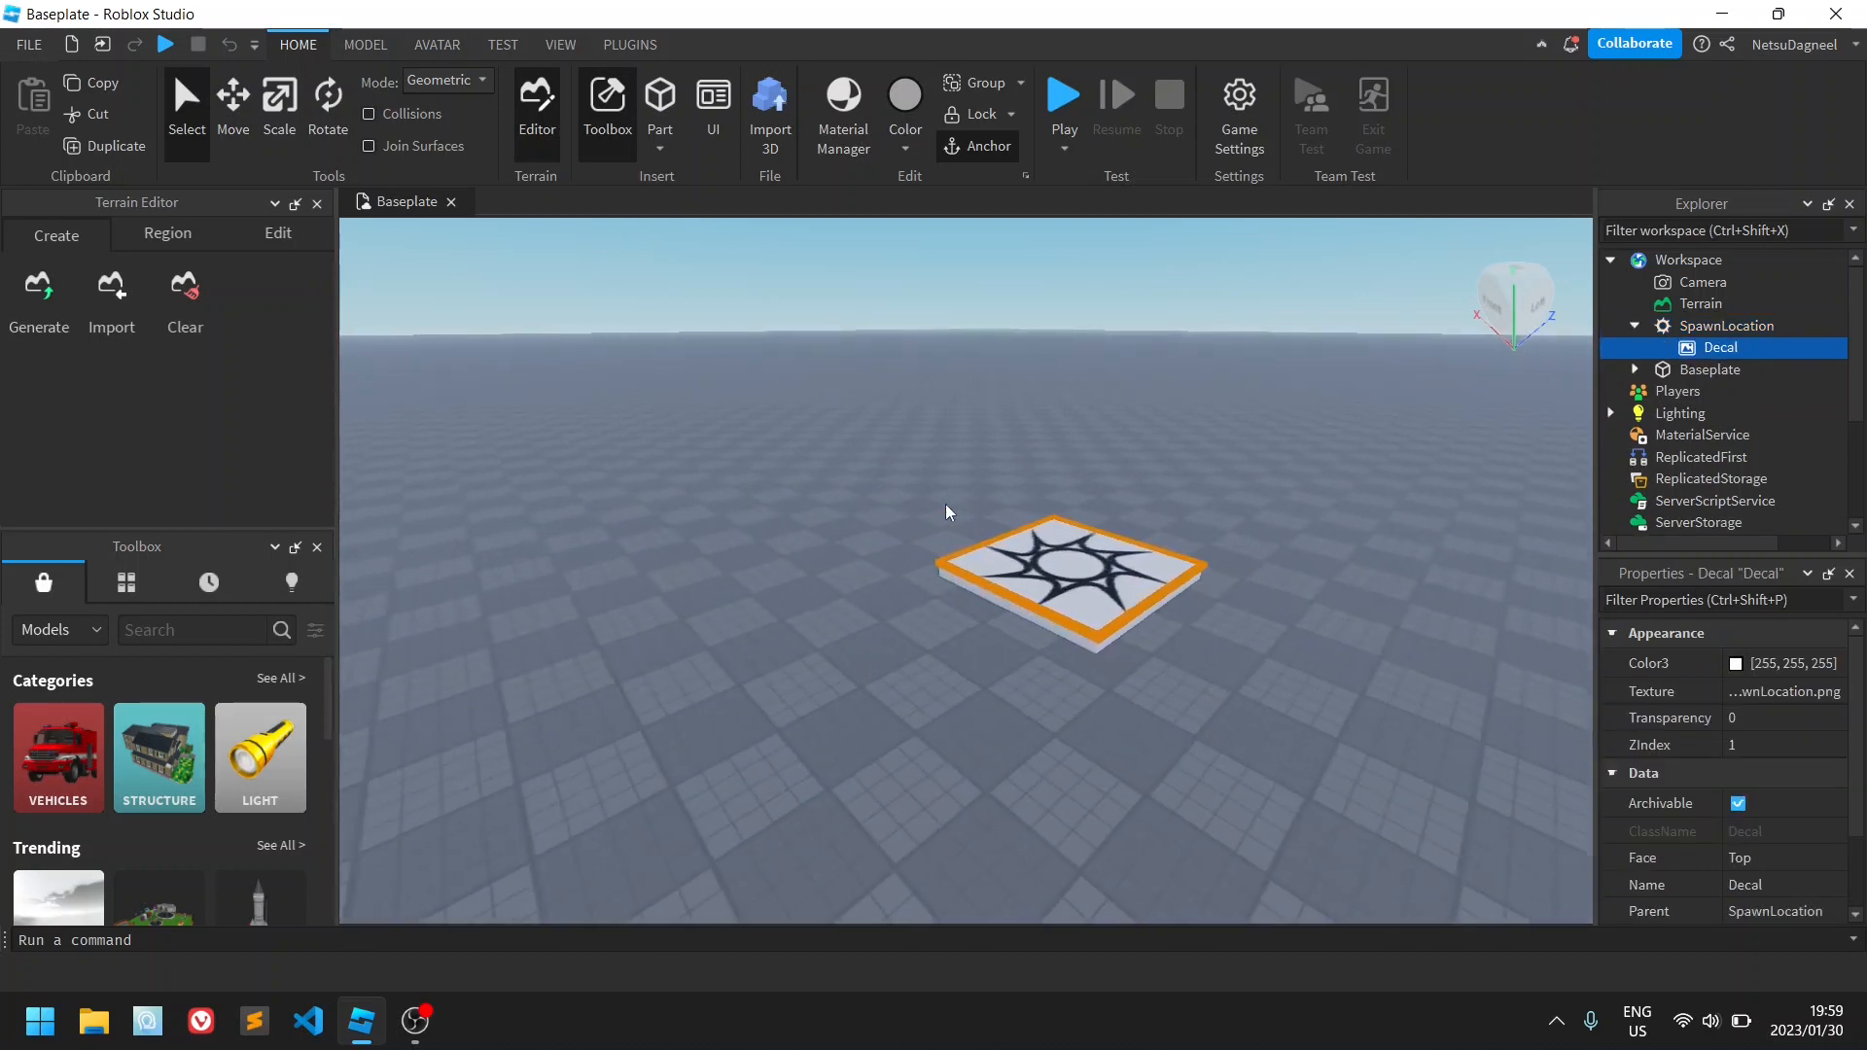
scroll(946, 503, down, 1)
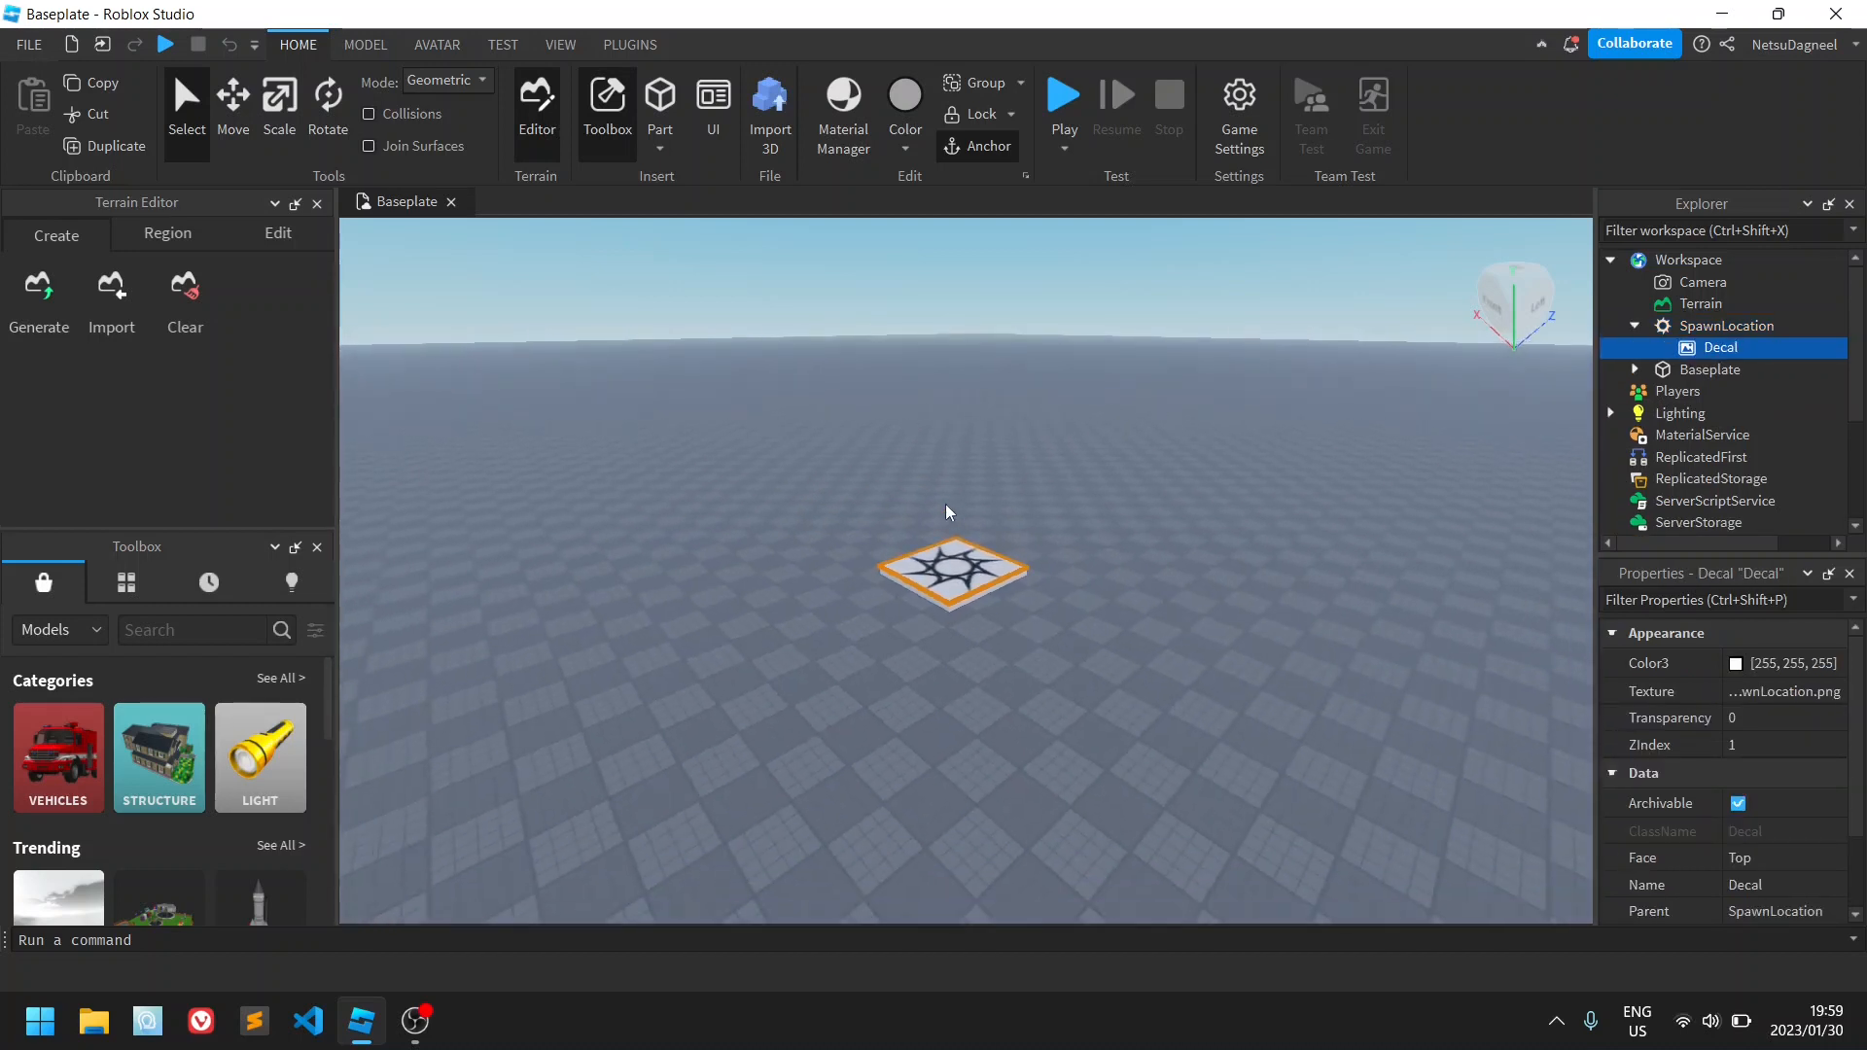
click(950, 589)
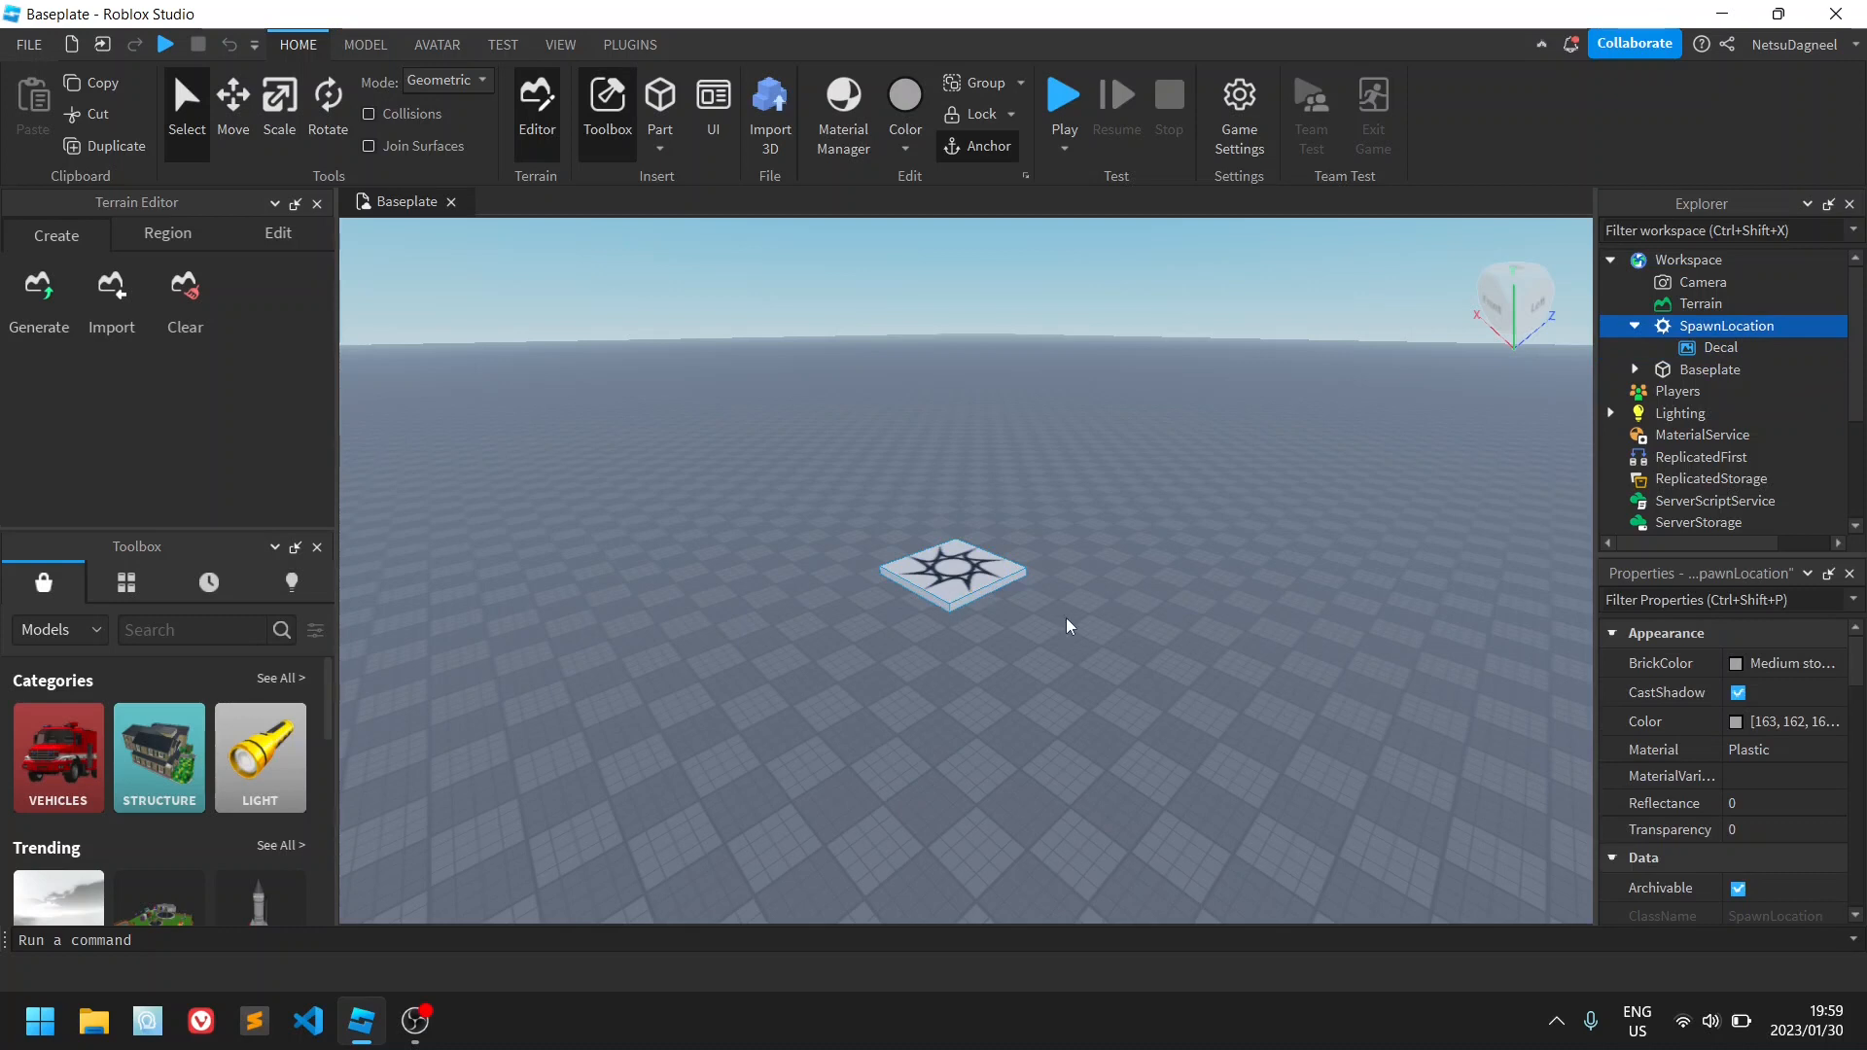
key(f)
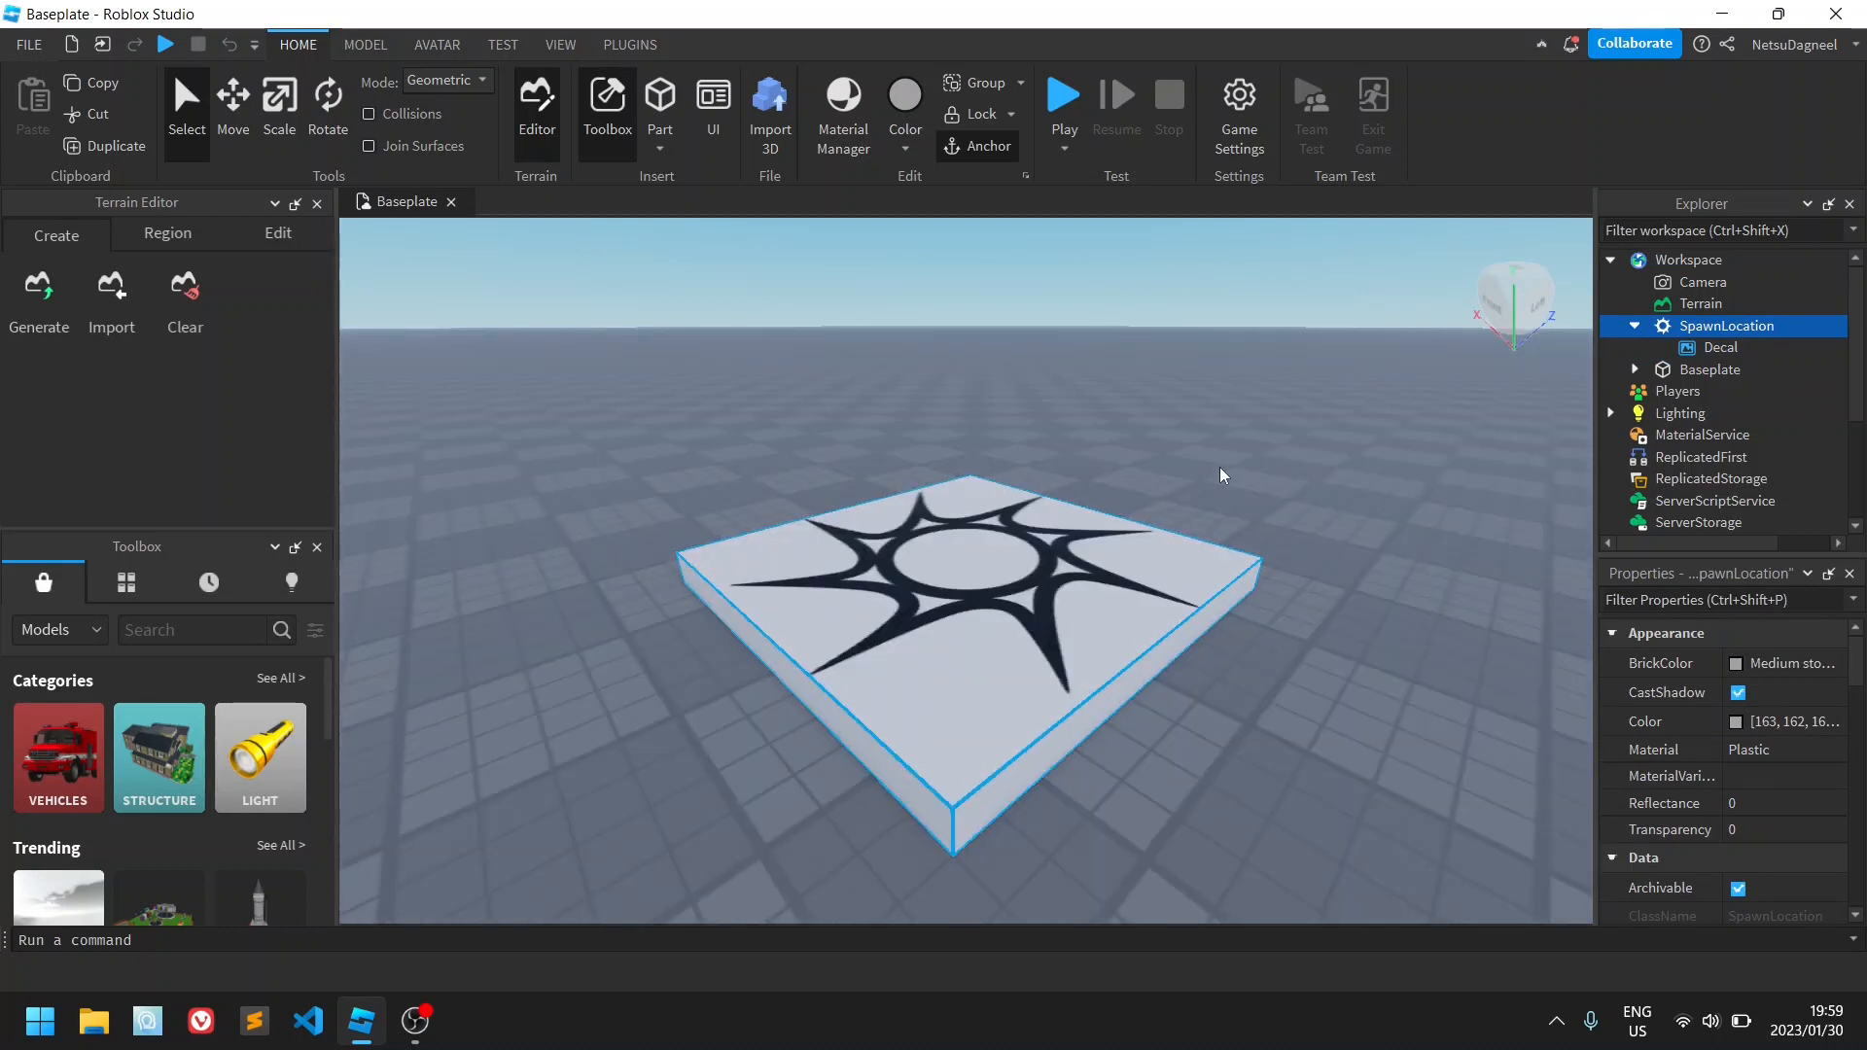
scroll(1158, 410, down, 3)
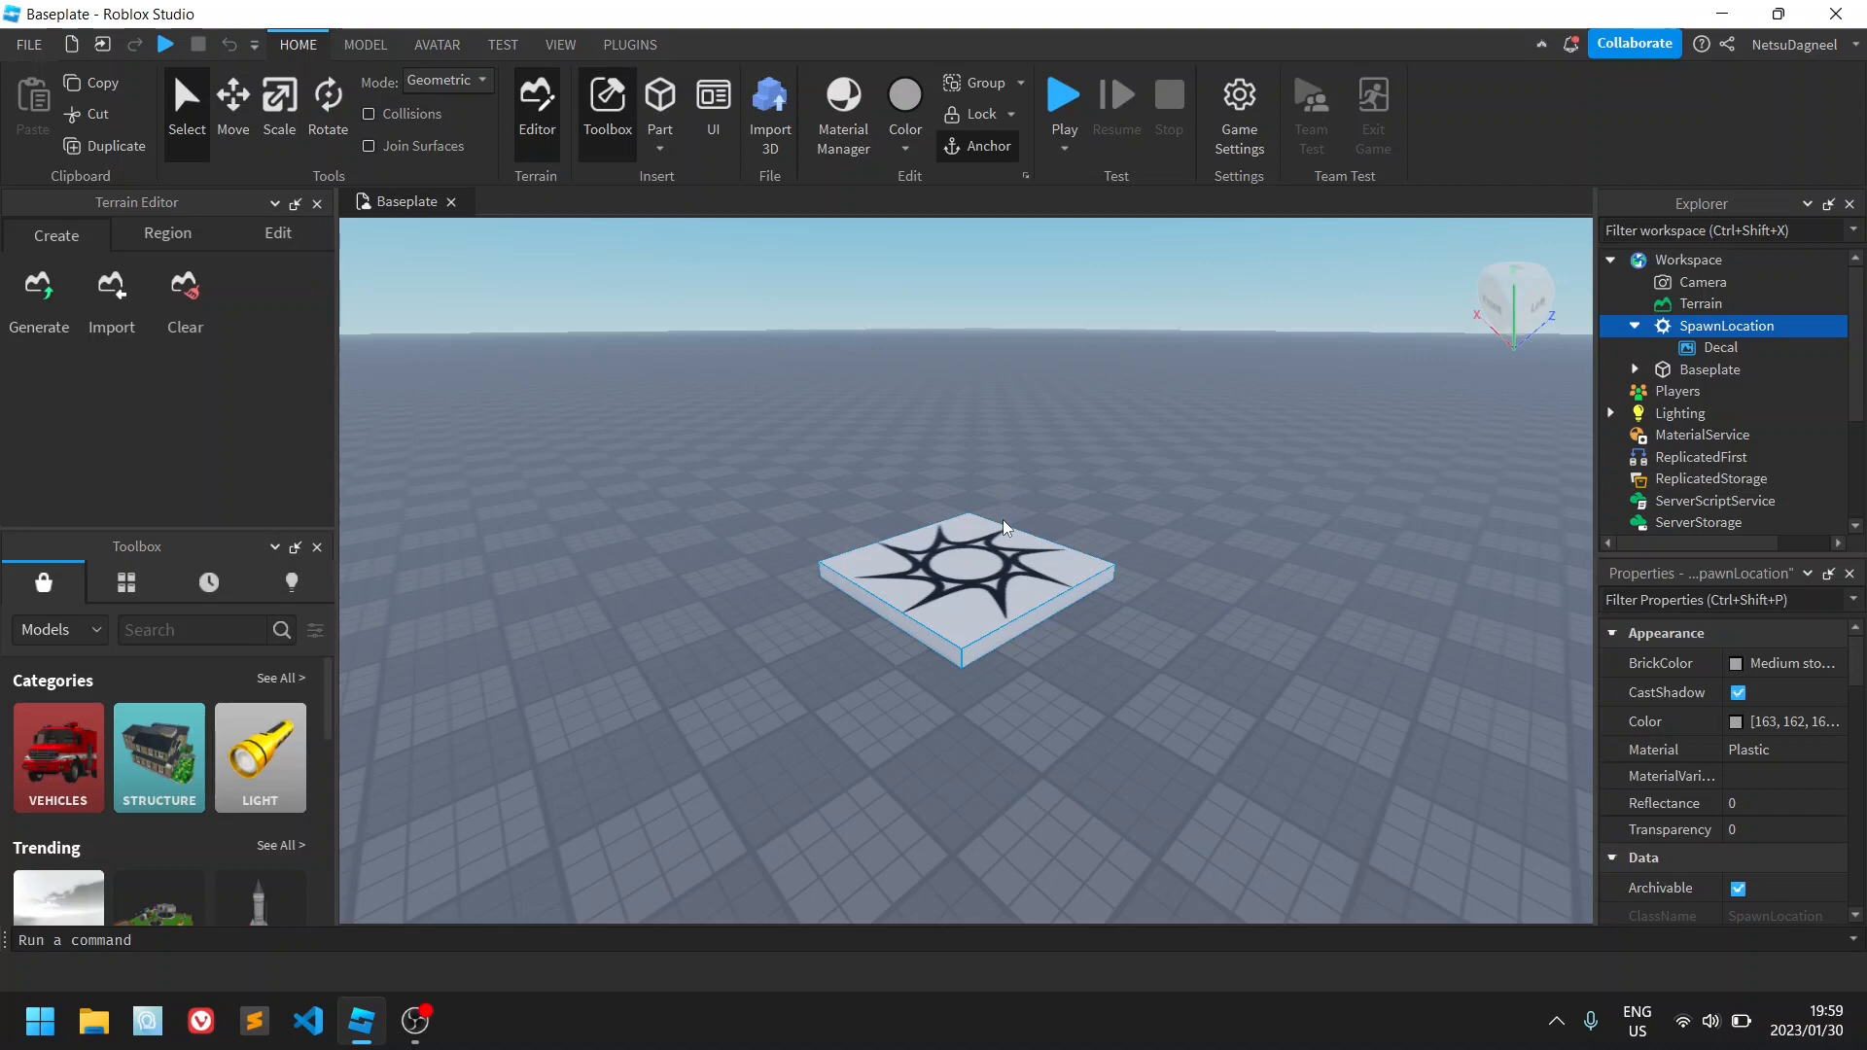
right_drag(1001, 519, 1002, 526)
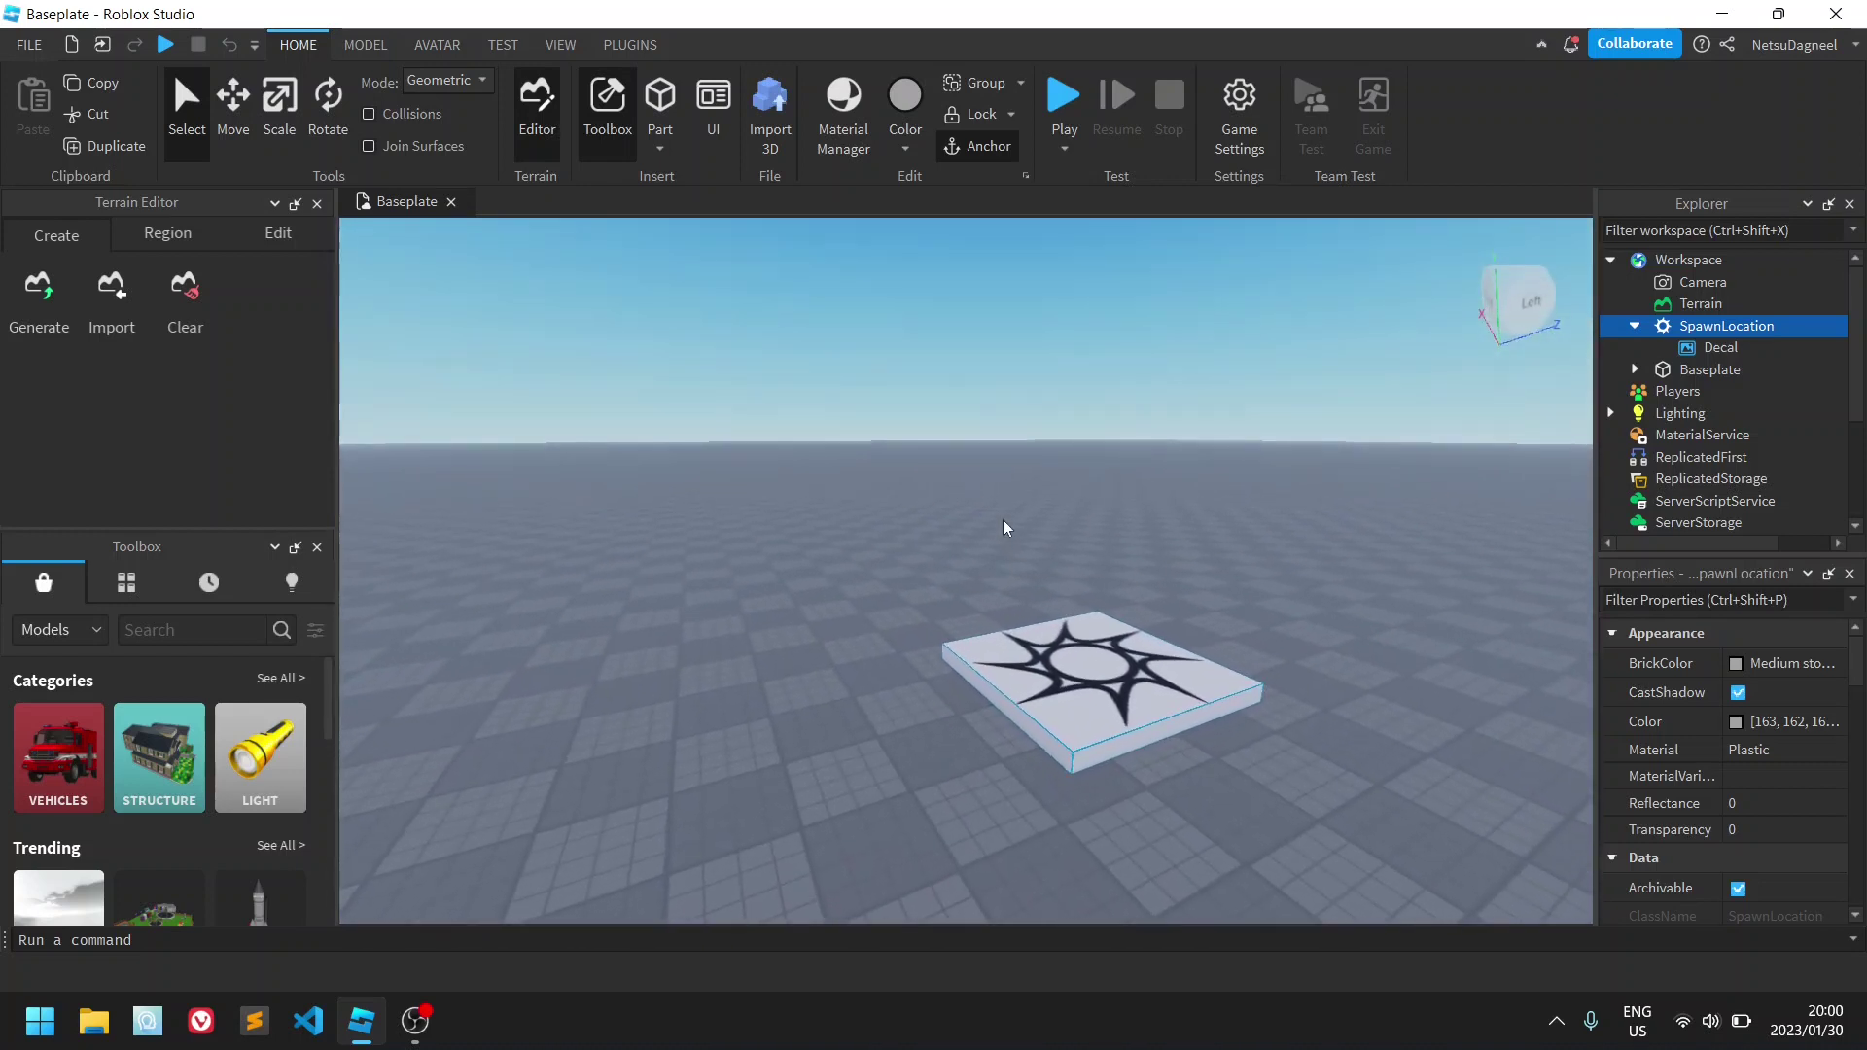
click(1513, 314)
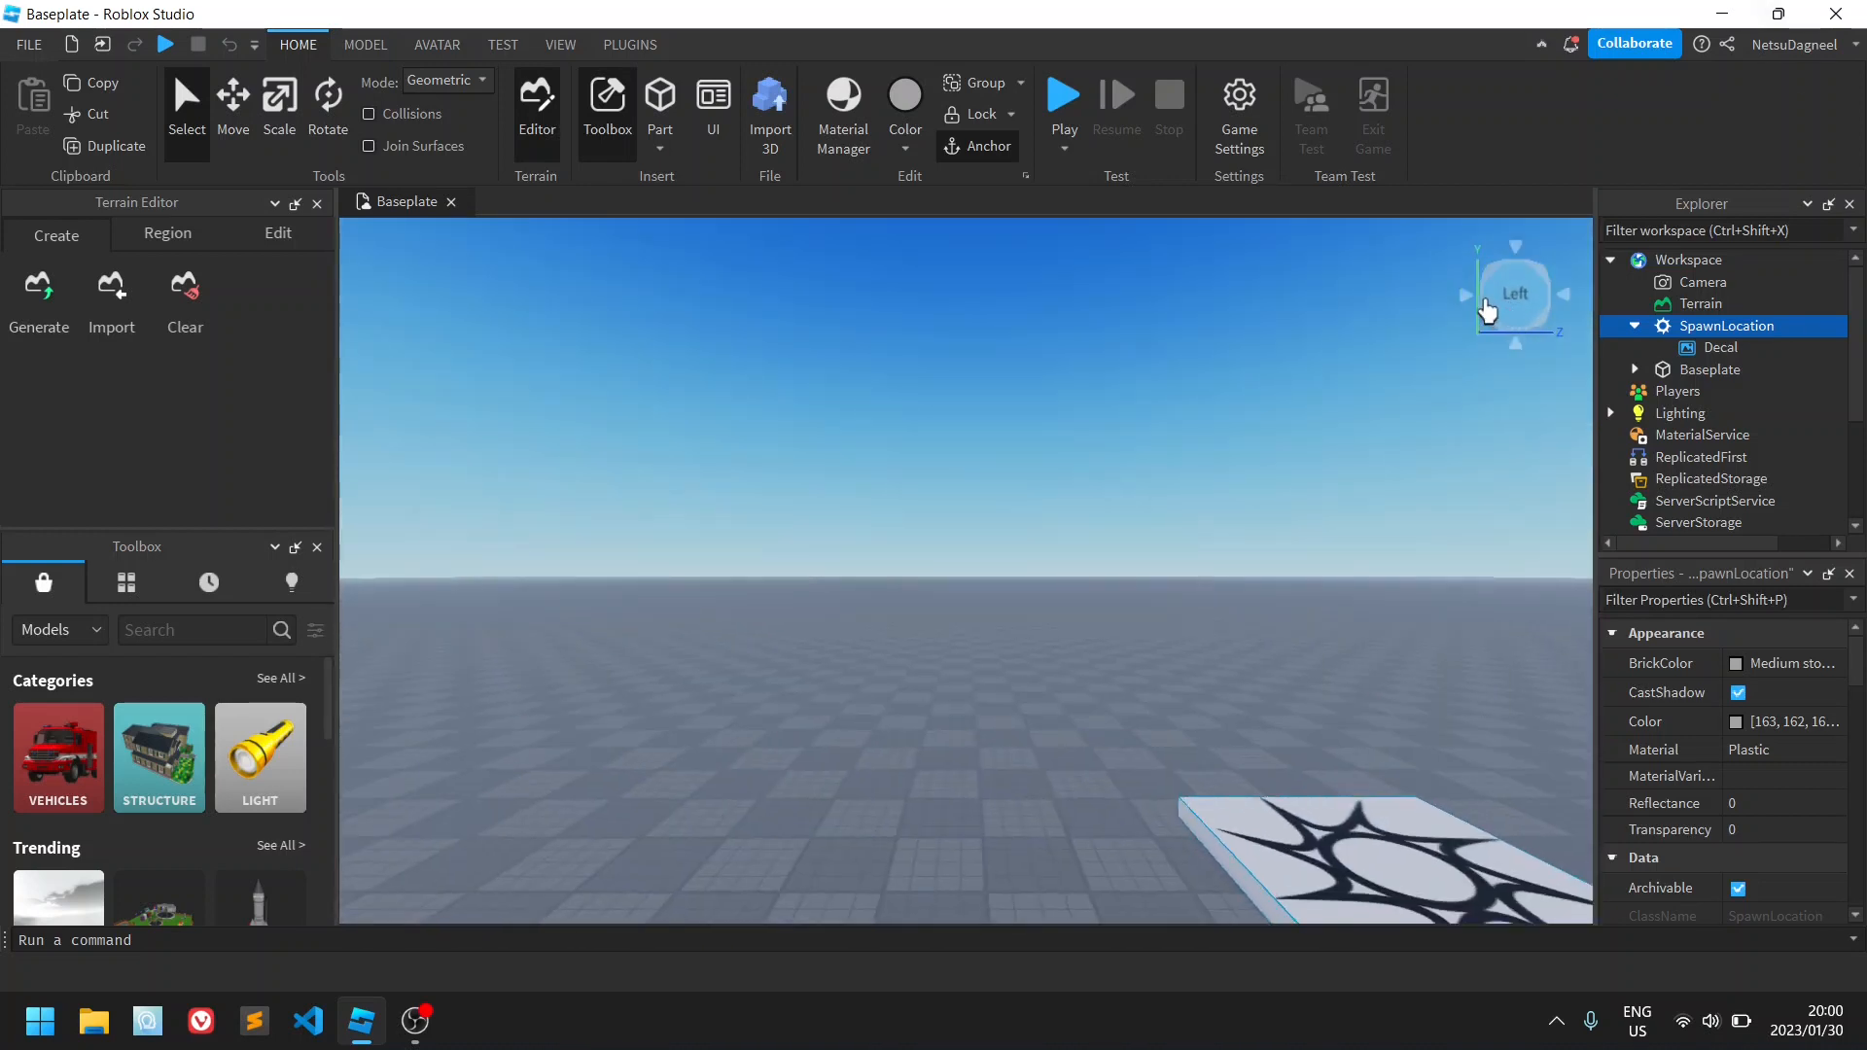
click(1471, 297)
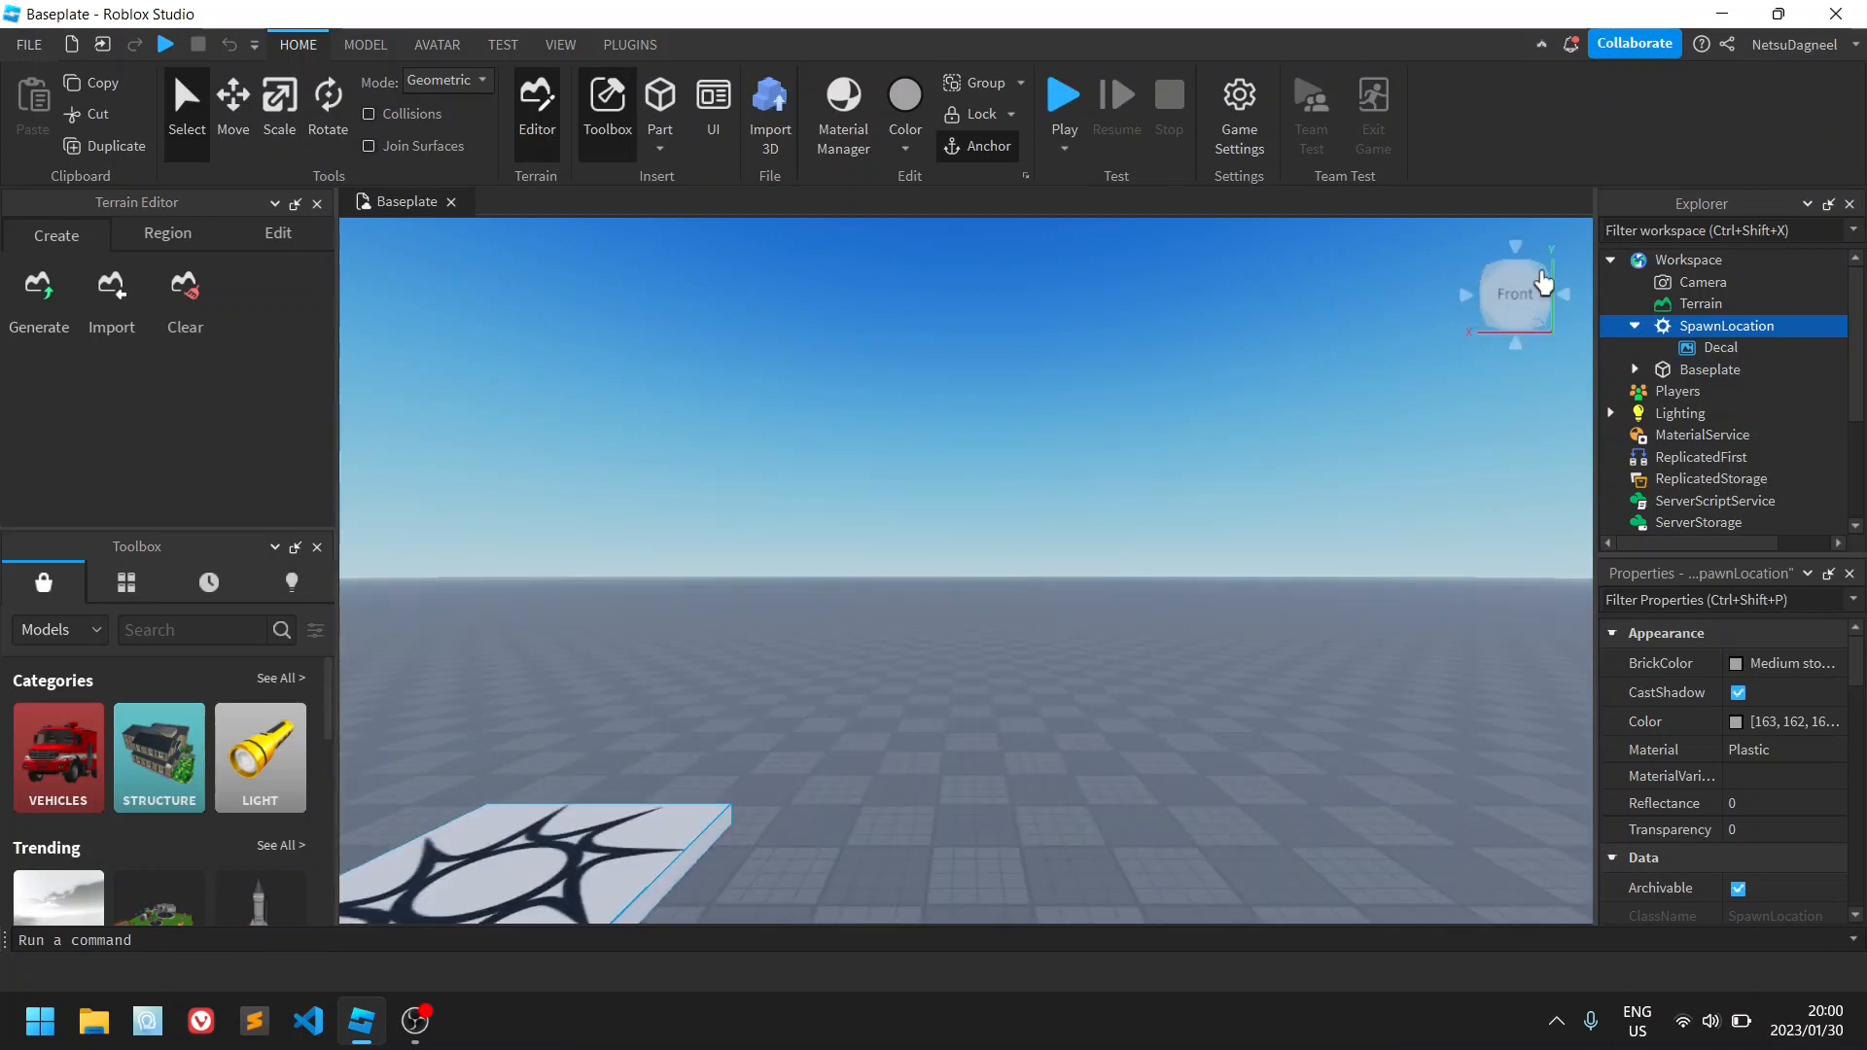
click(1542, 278)
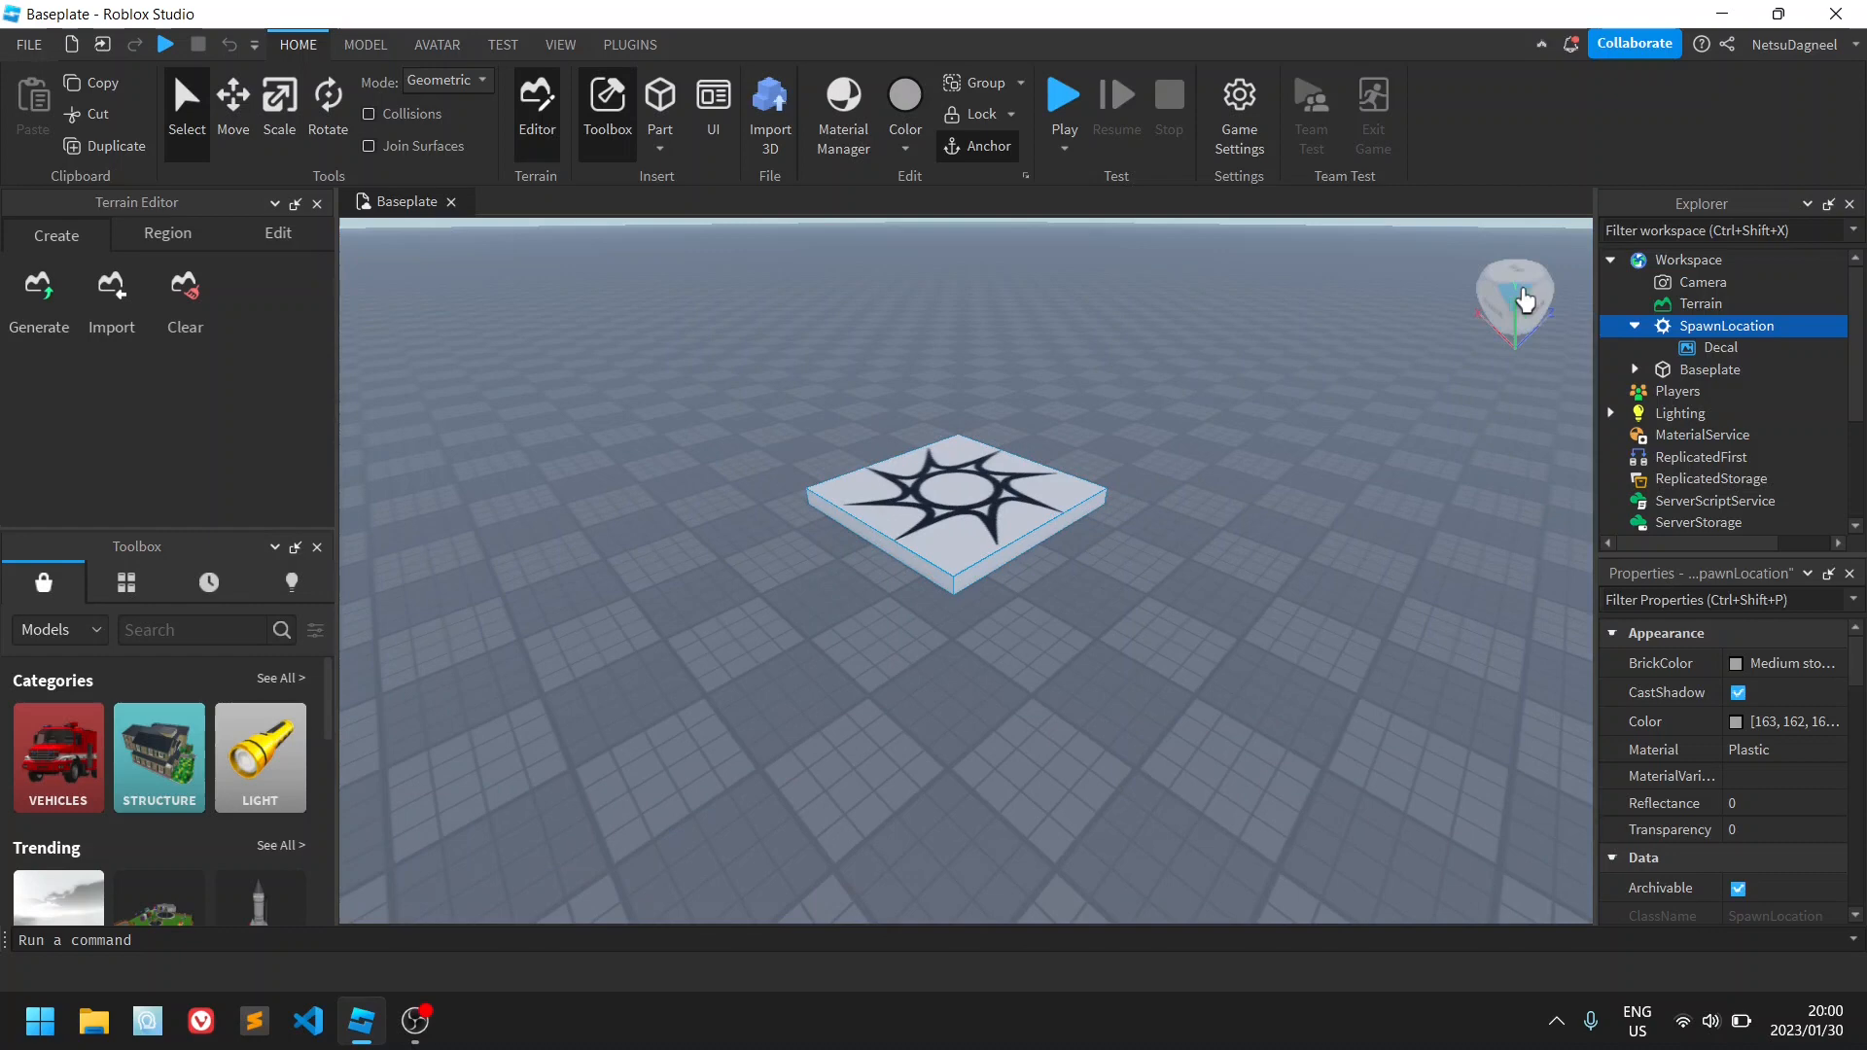
click(1532, 292)
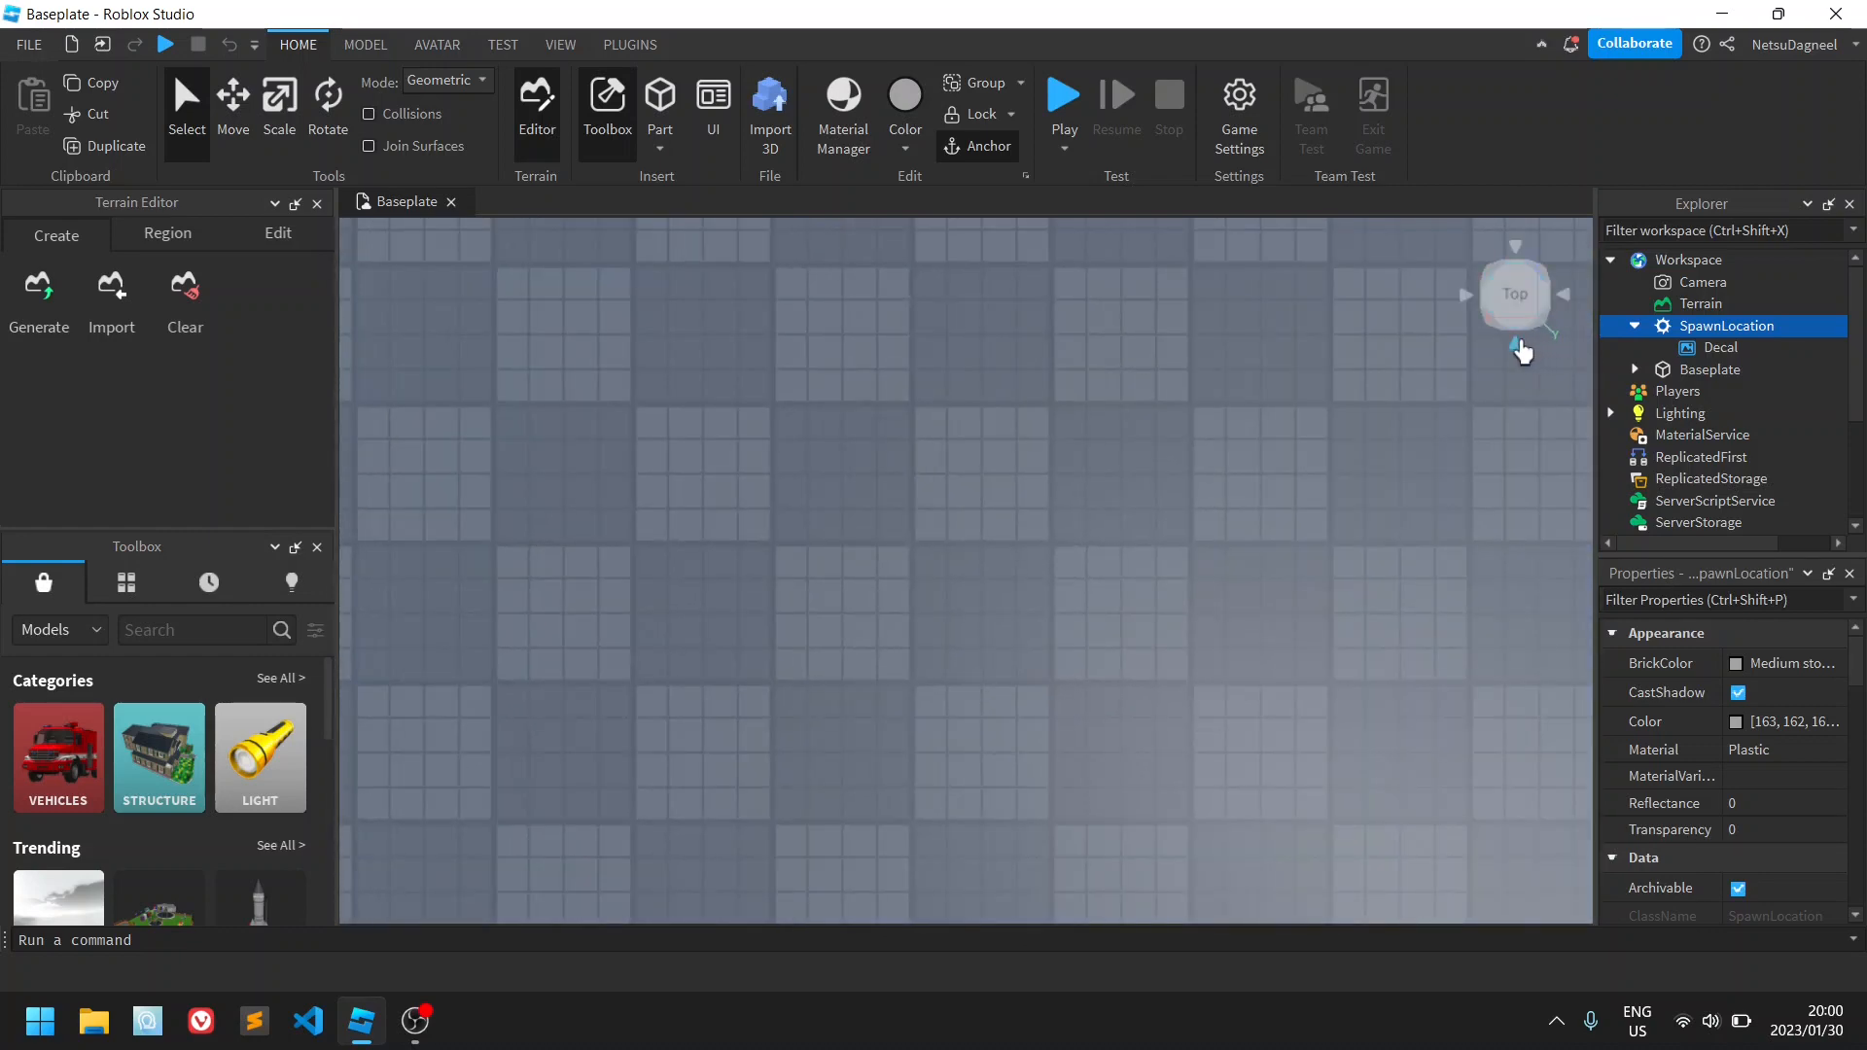
click(1517, 343)
click(1518, 299)
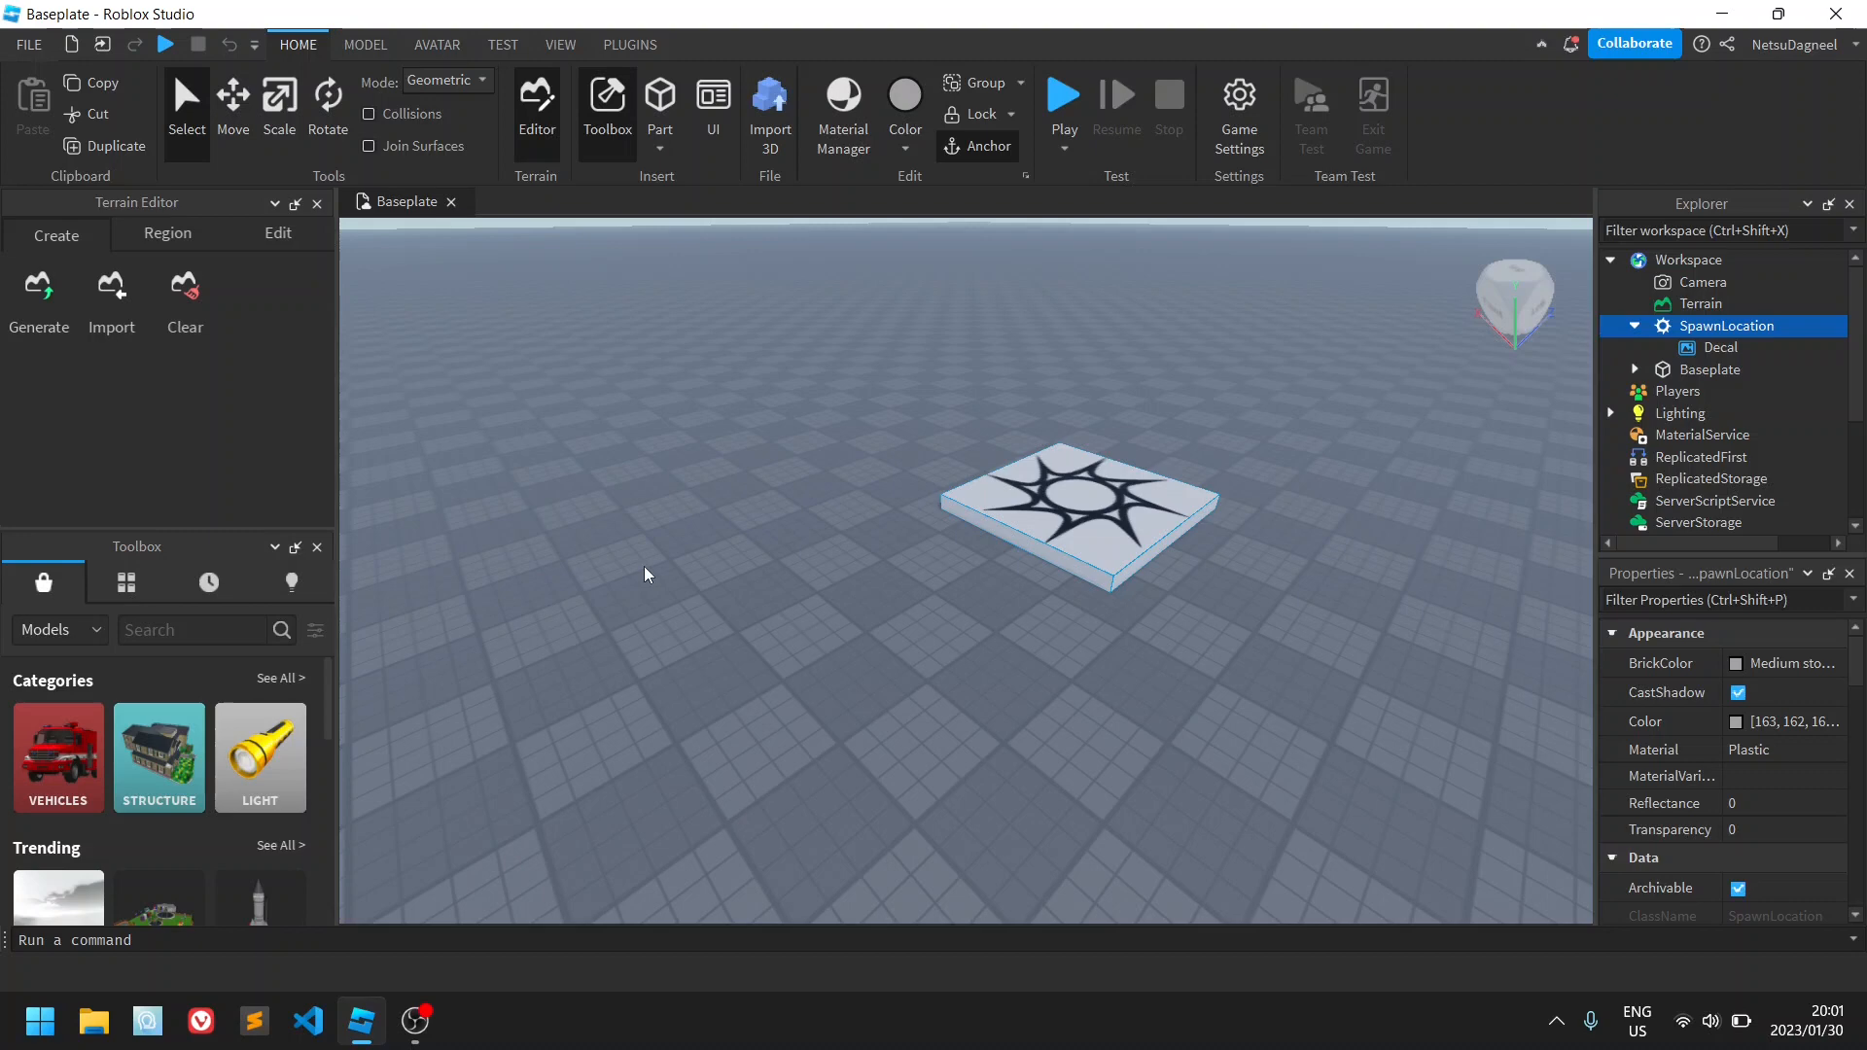
mouse_move(669, 556)
middle_down()
mouse_move(529, 484)
mouse_move(526, 504)
mouse_move(584, 546)
mouse_move(656, 563)
mouse_move(574, 547)
mouse_move(595, 587)
mouse_move(655, 571)
mouse_move(605, 559)
mouse_move(615, 583)
middle_up()
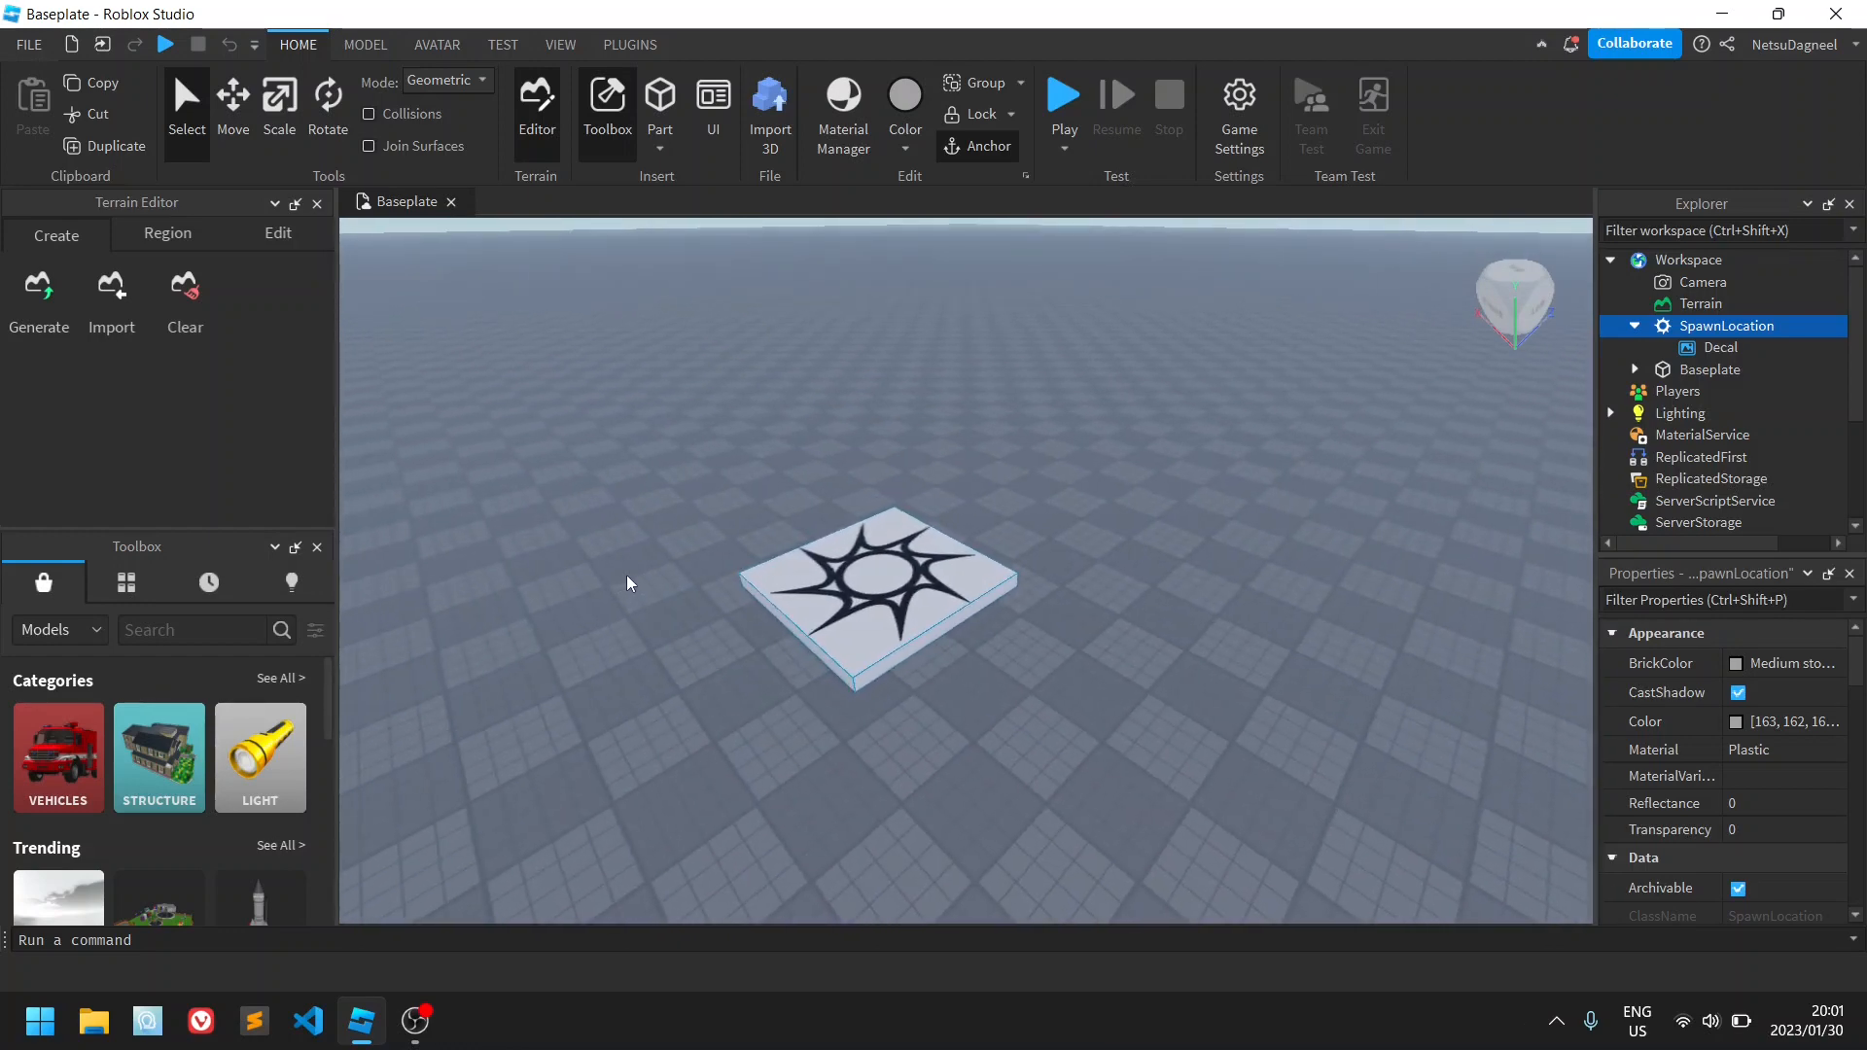
scroll(751, 536, down, 2)
scroll(770, 539, up, 2)
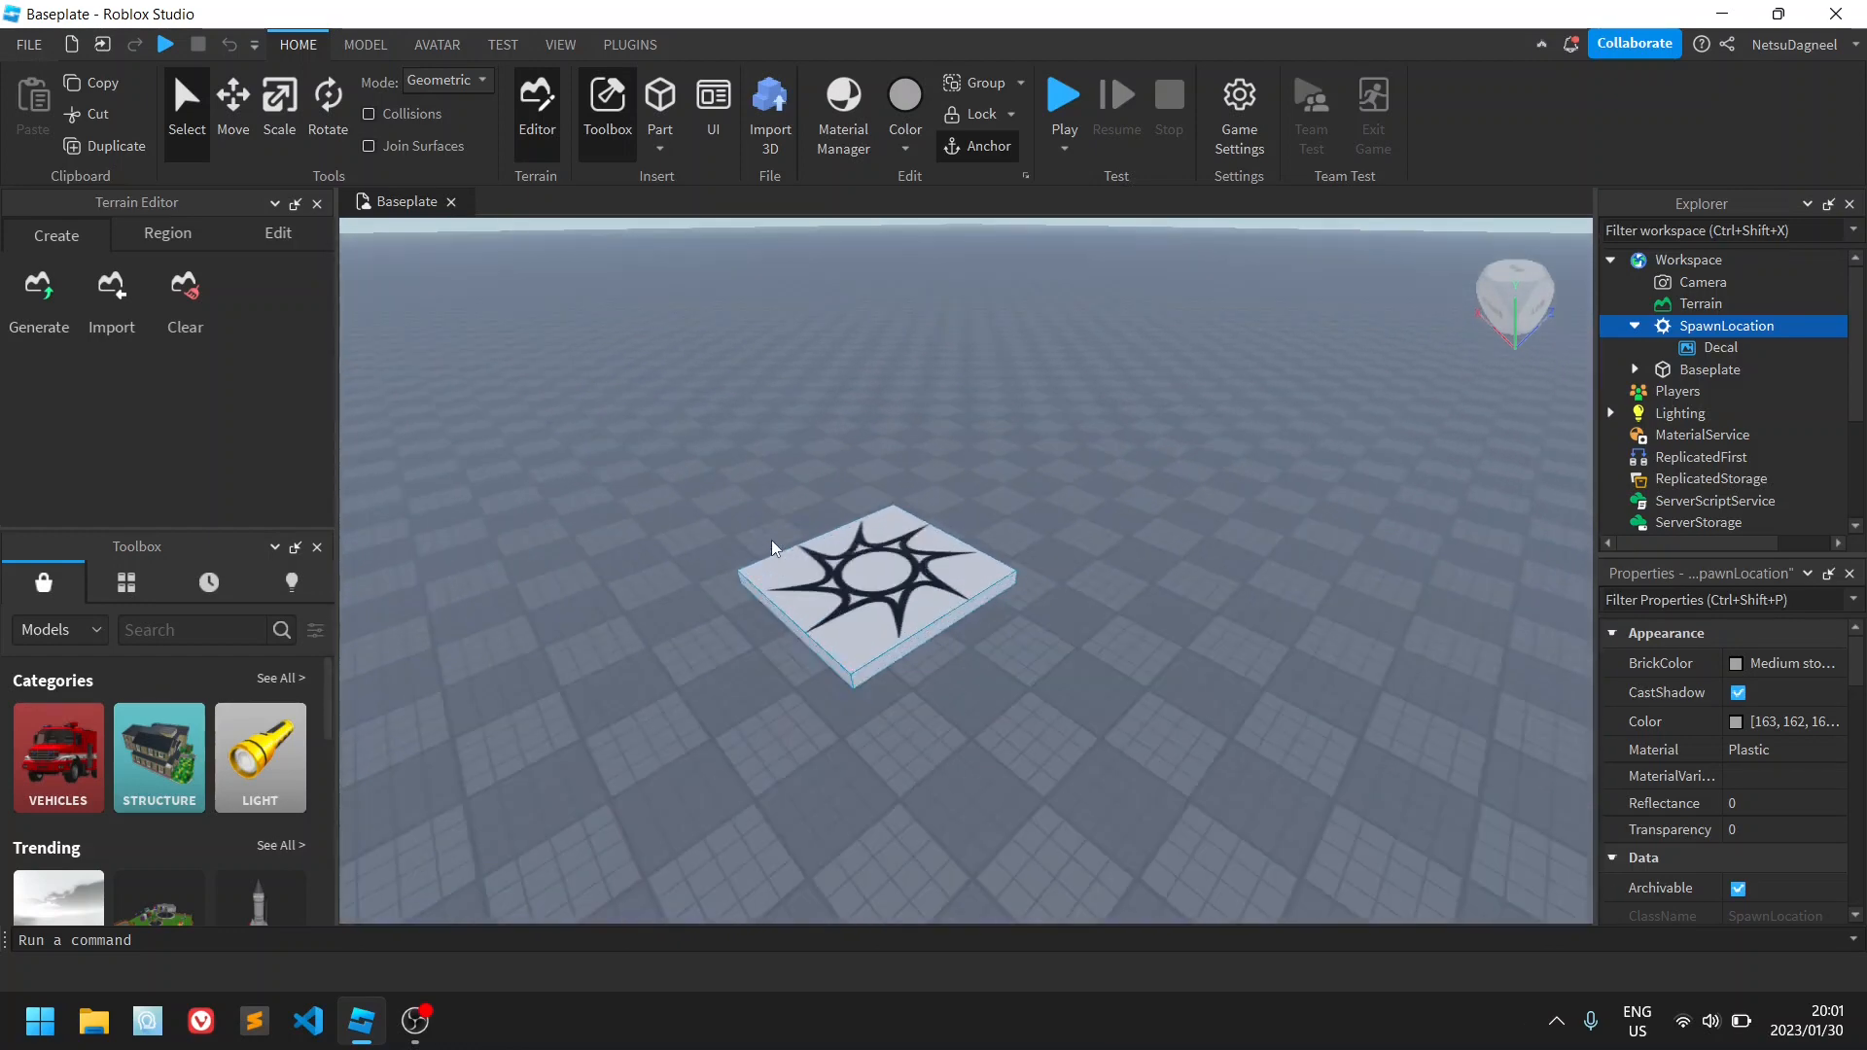
scroll(772, 540, down, 1)
scroll(772, 541, up, 2)
scroll(772, 541, down, 2)
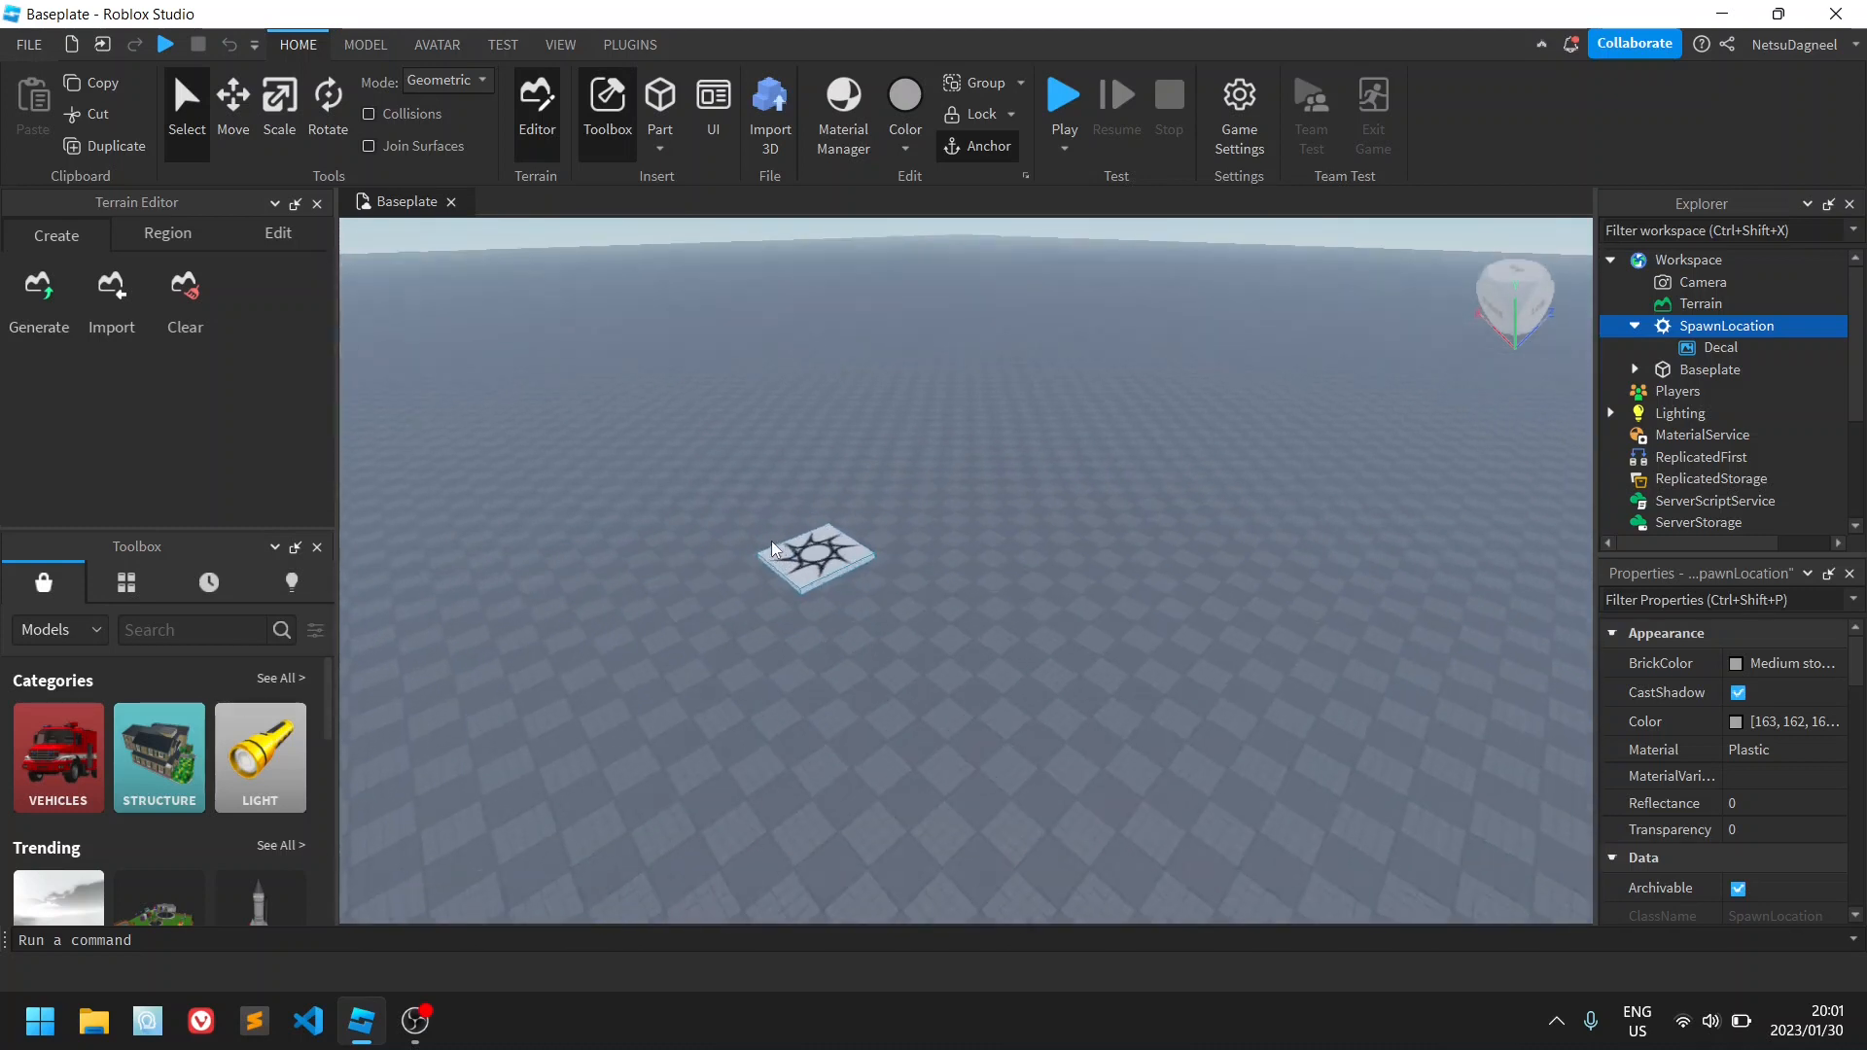
scroll(771, 542, up, 2)
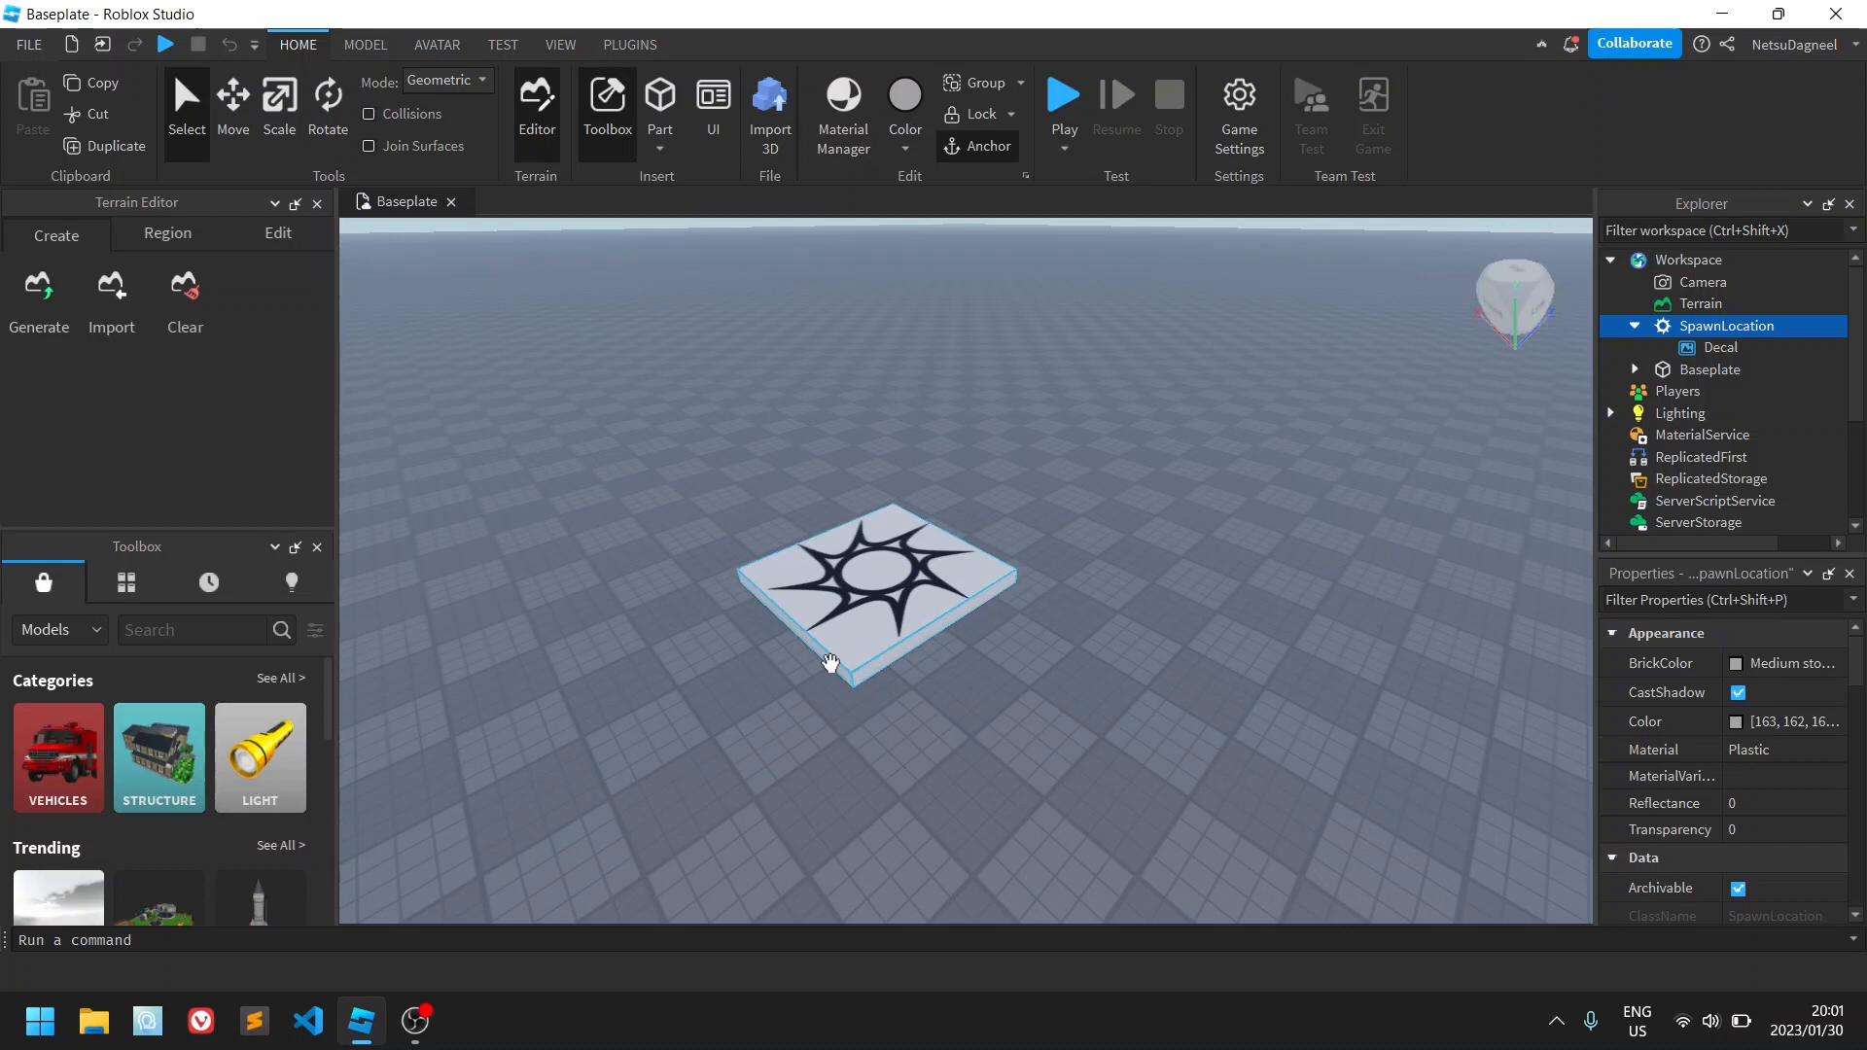
click(895, 707)
click(905, 584)
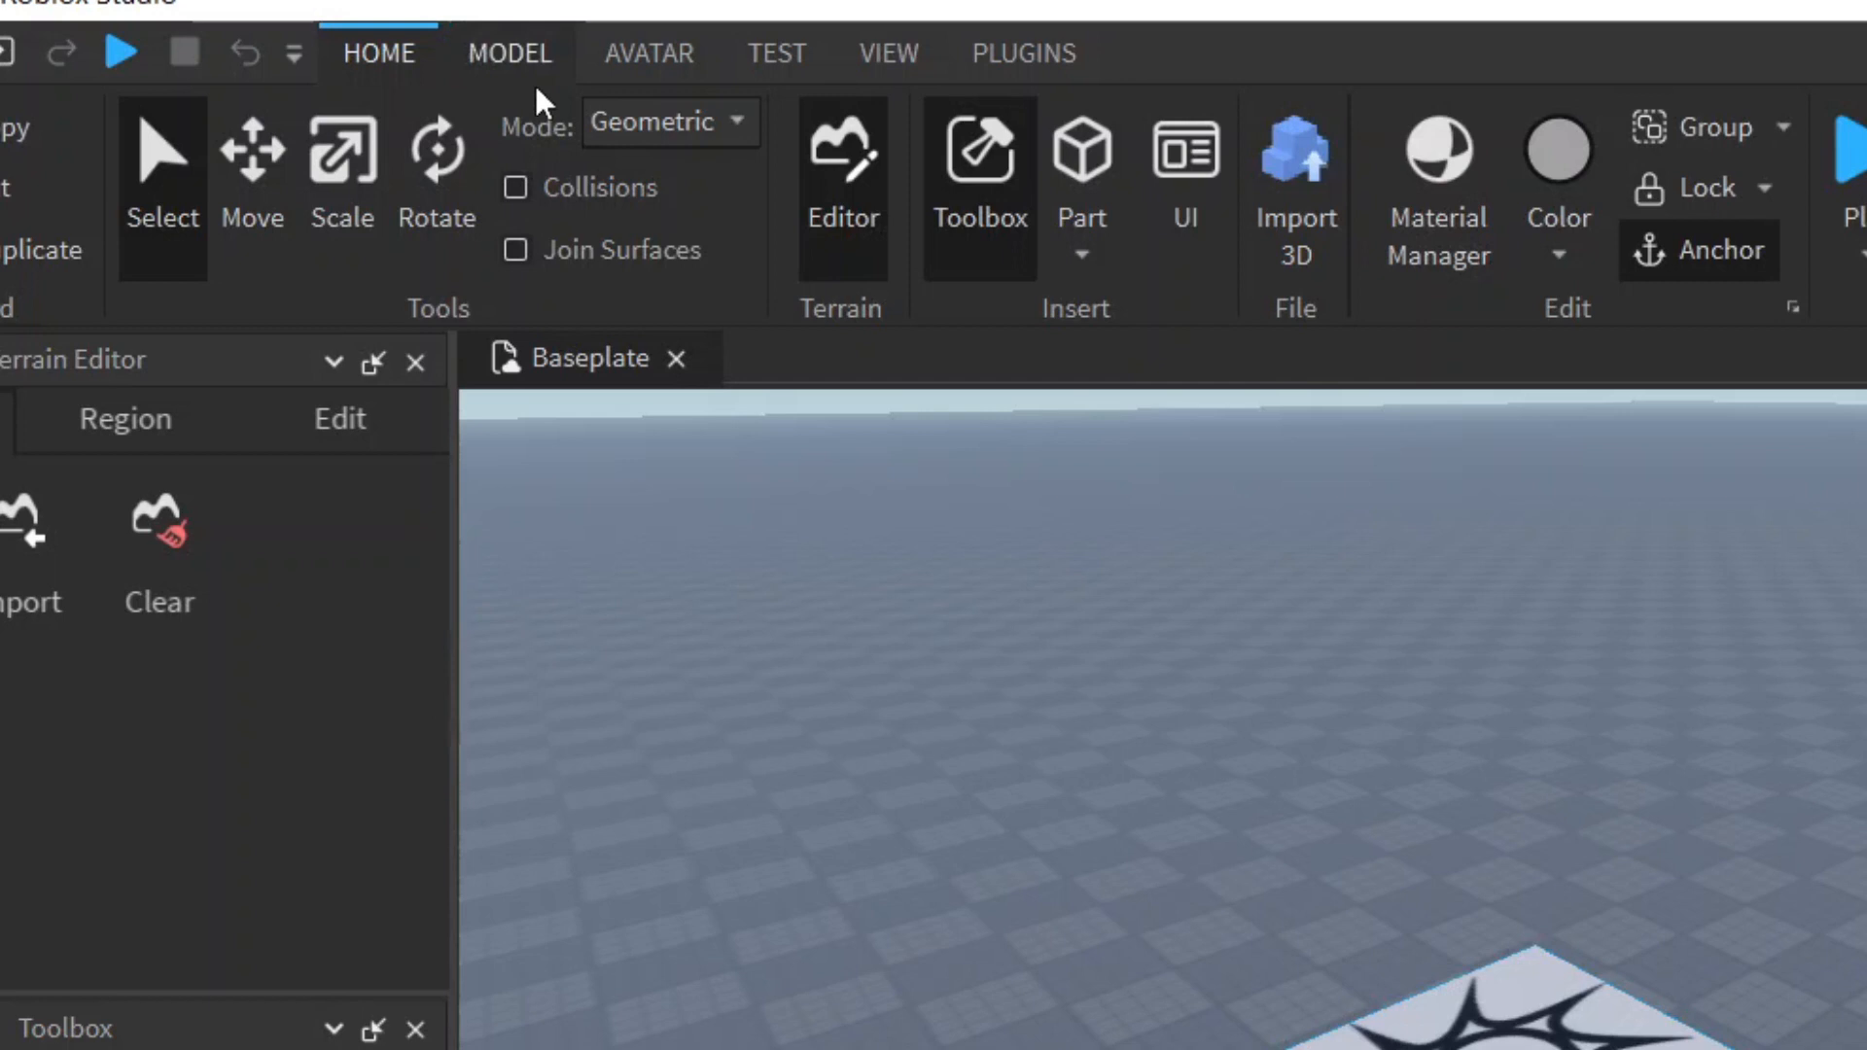
From the Model tools, bring up the Part shape list to insert a Block.
click(534, 53)
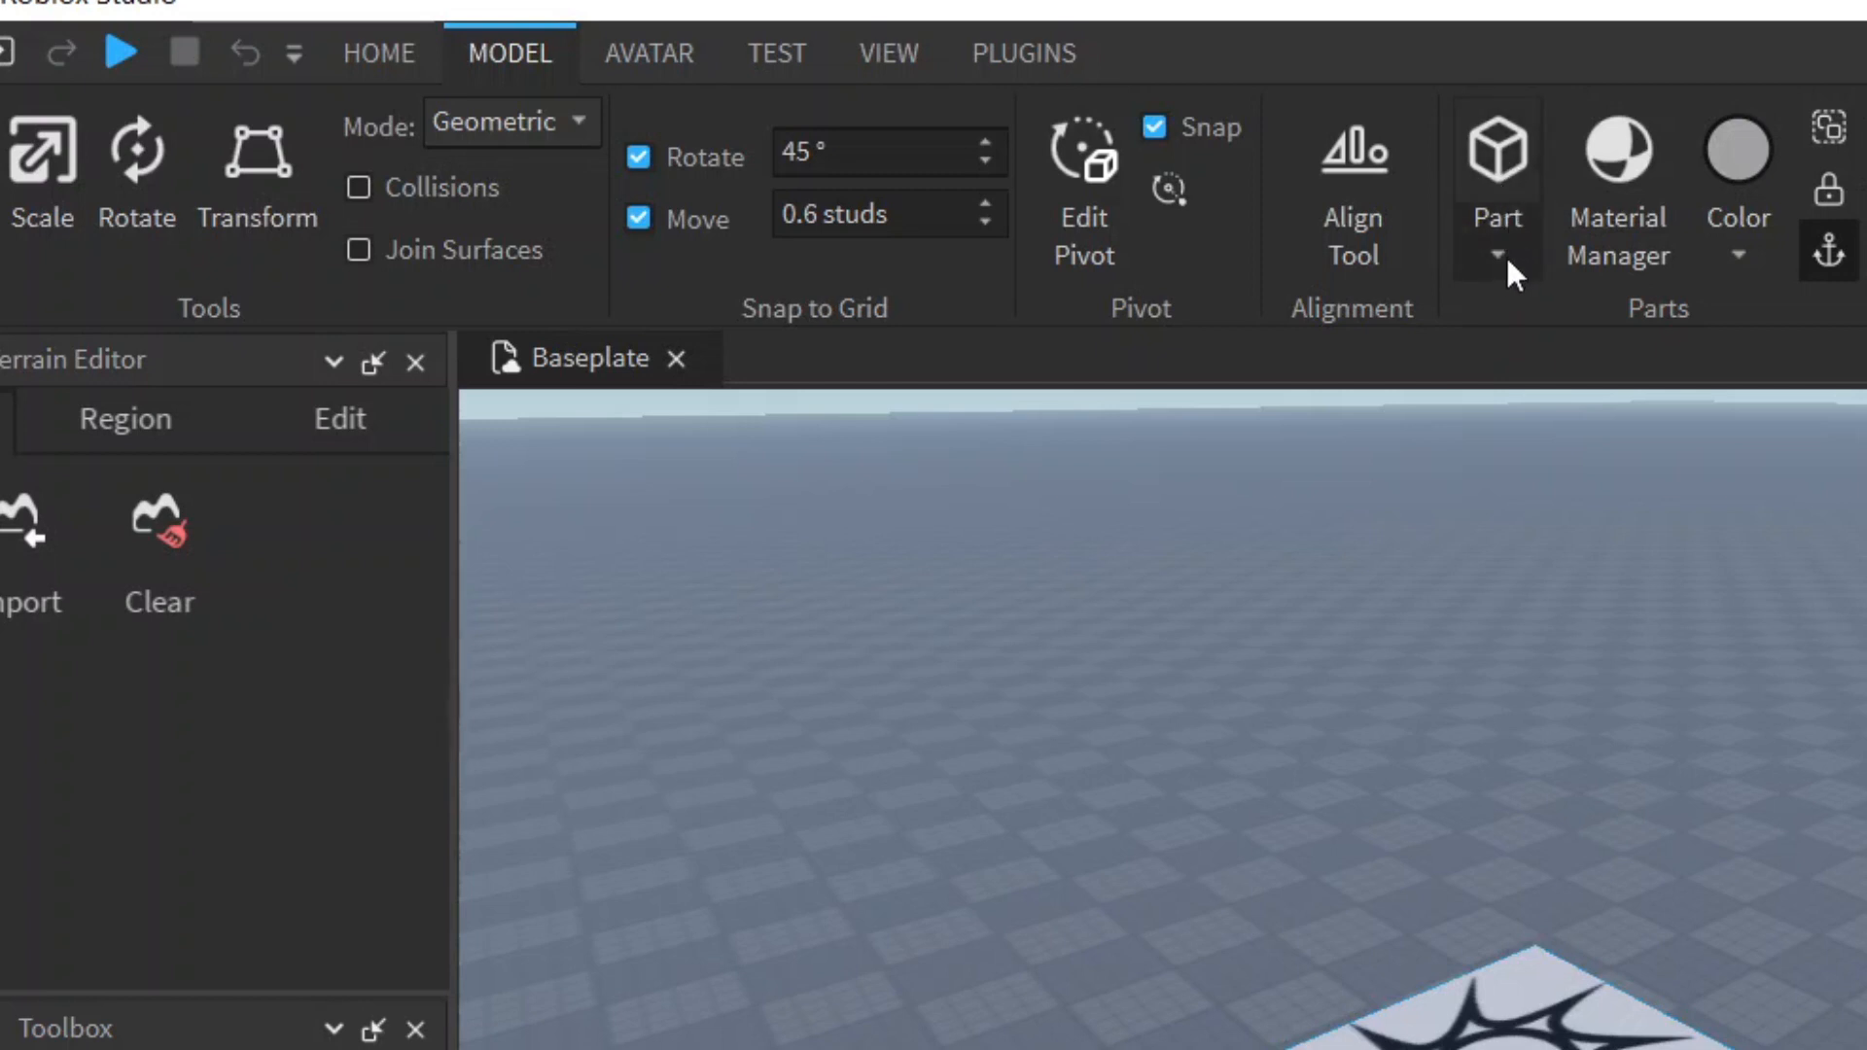
click(1513, 267)
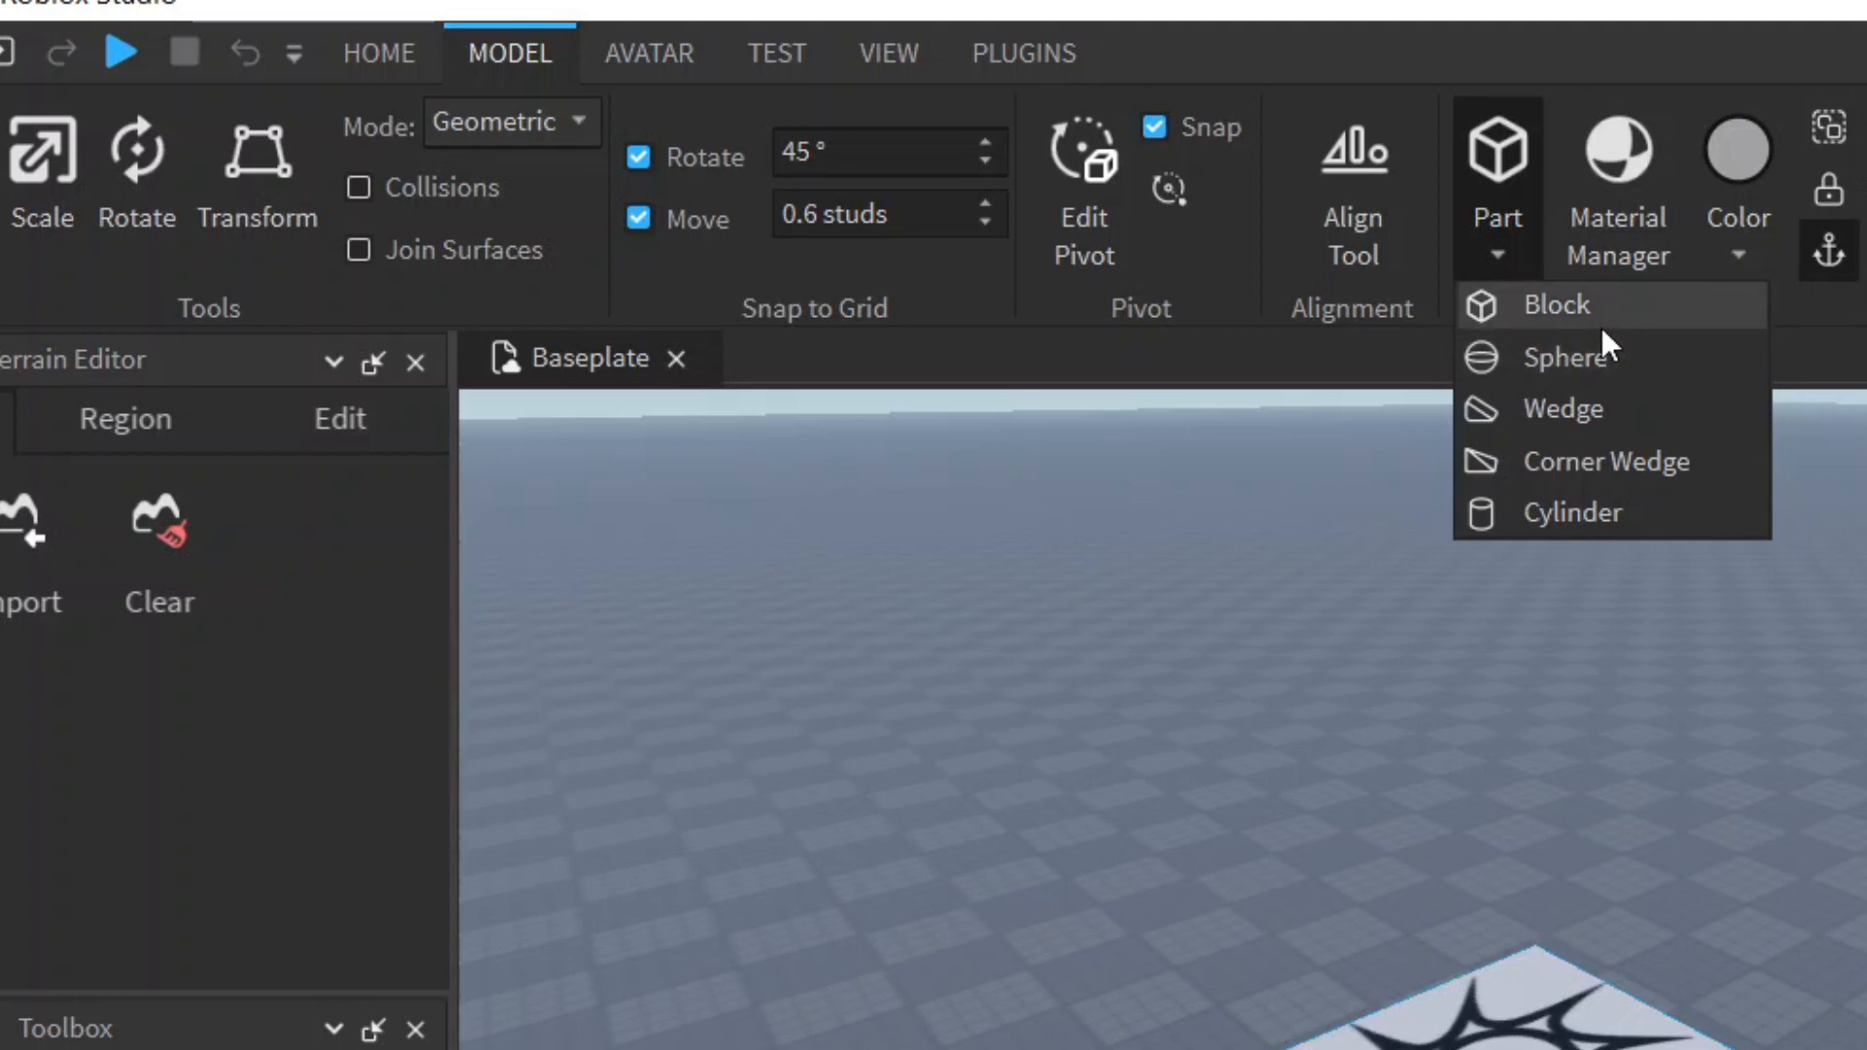
Insert a Block part, drag it to the spawn plate's right edge, and ready the Move tool.
click(1557, 305)
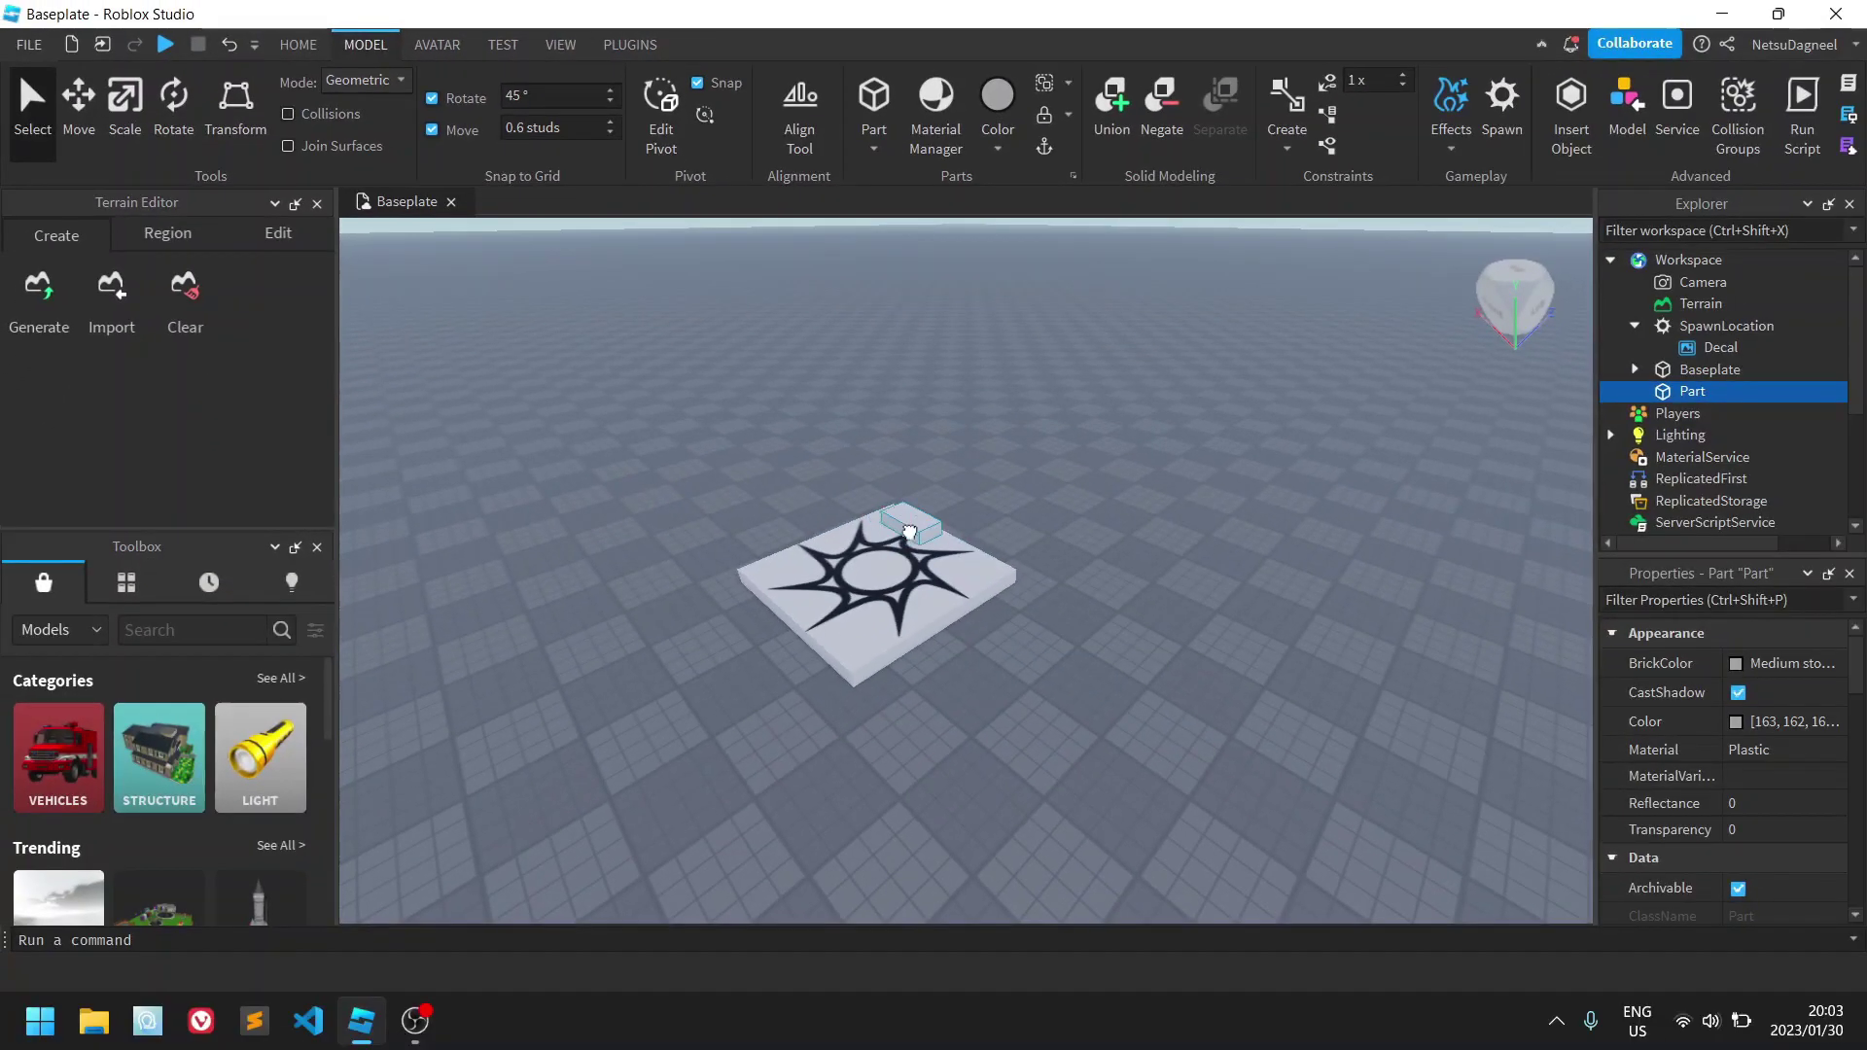
drag(907, 528, 933, 581)
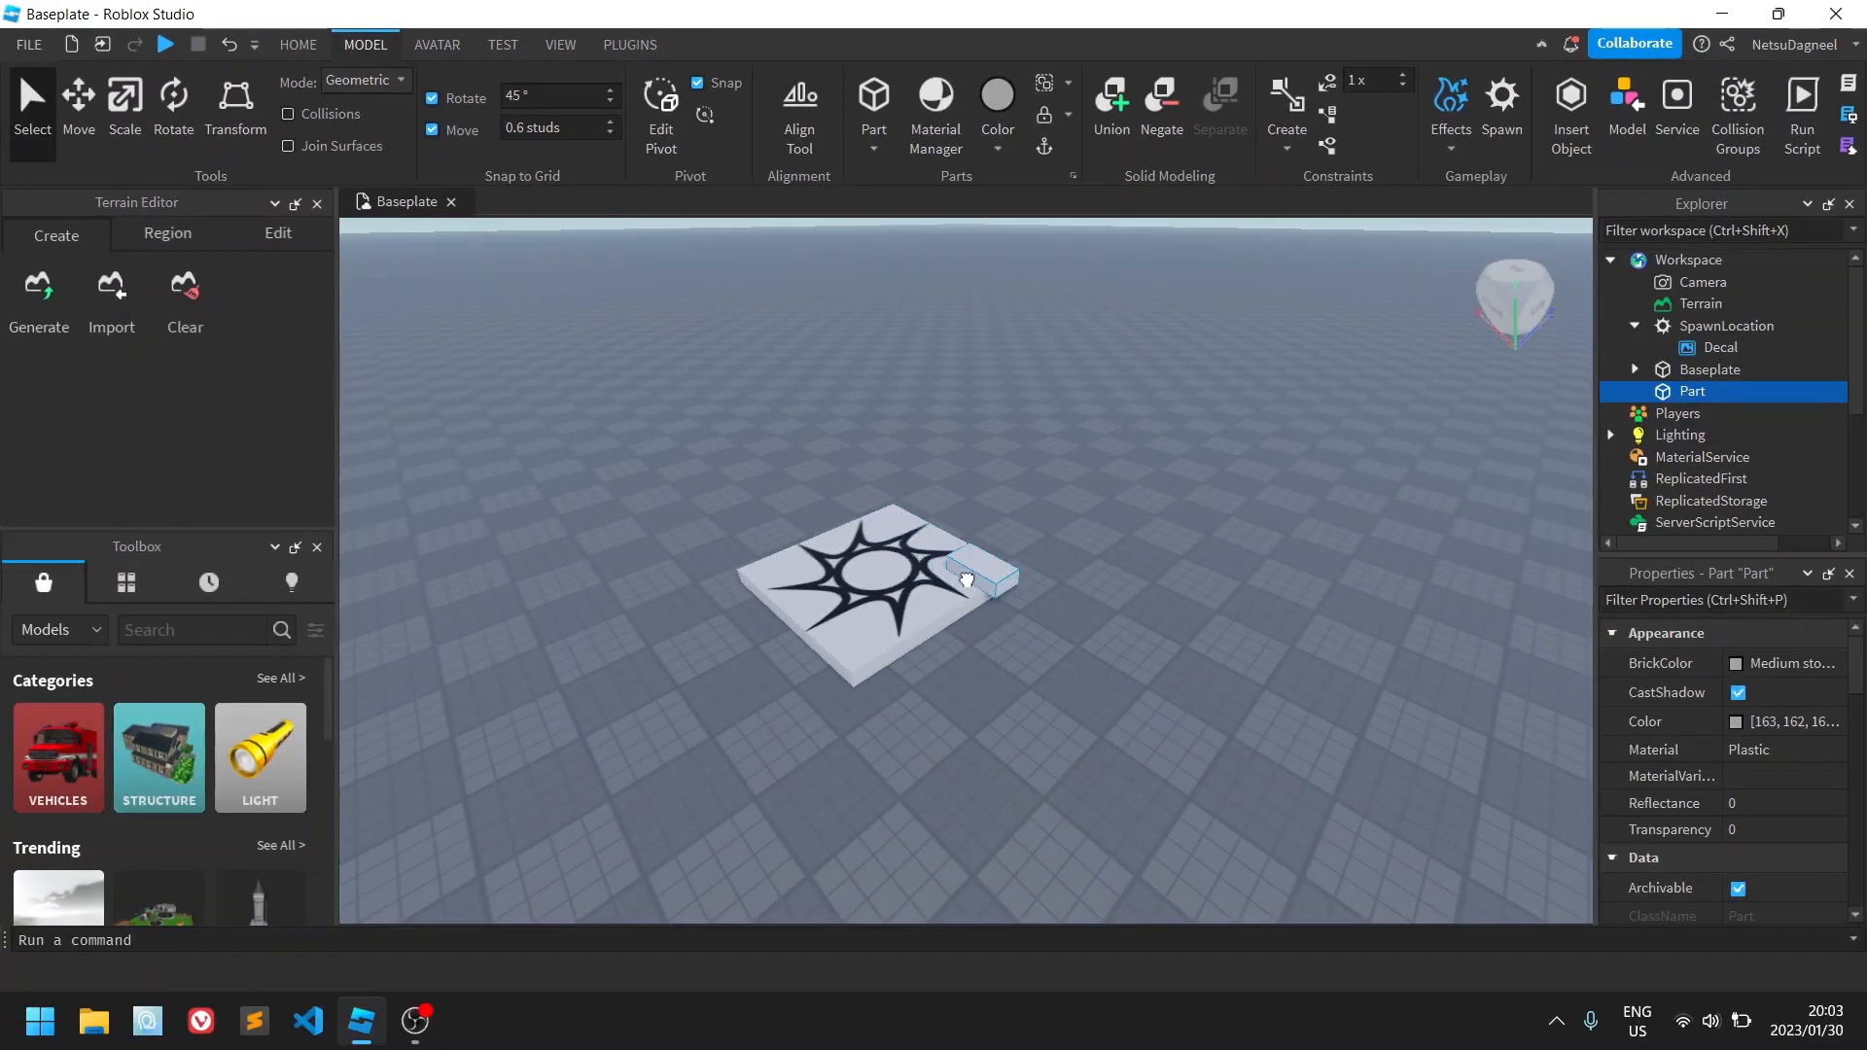
drag(967, 575, 955, 586)
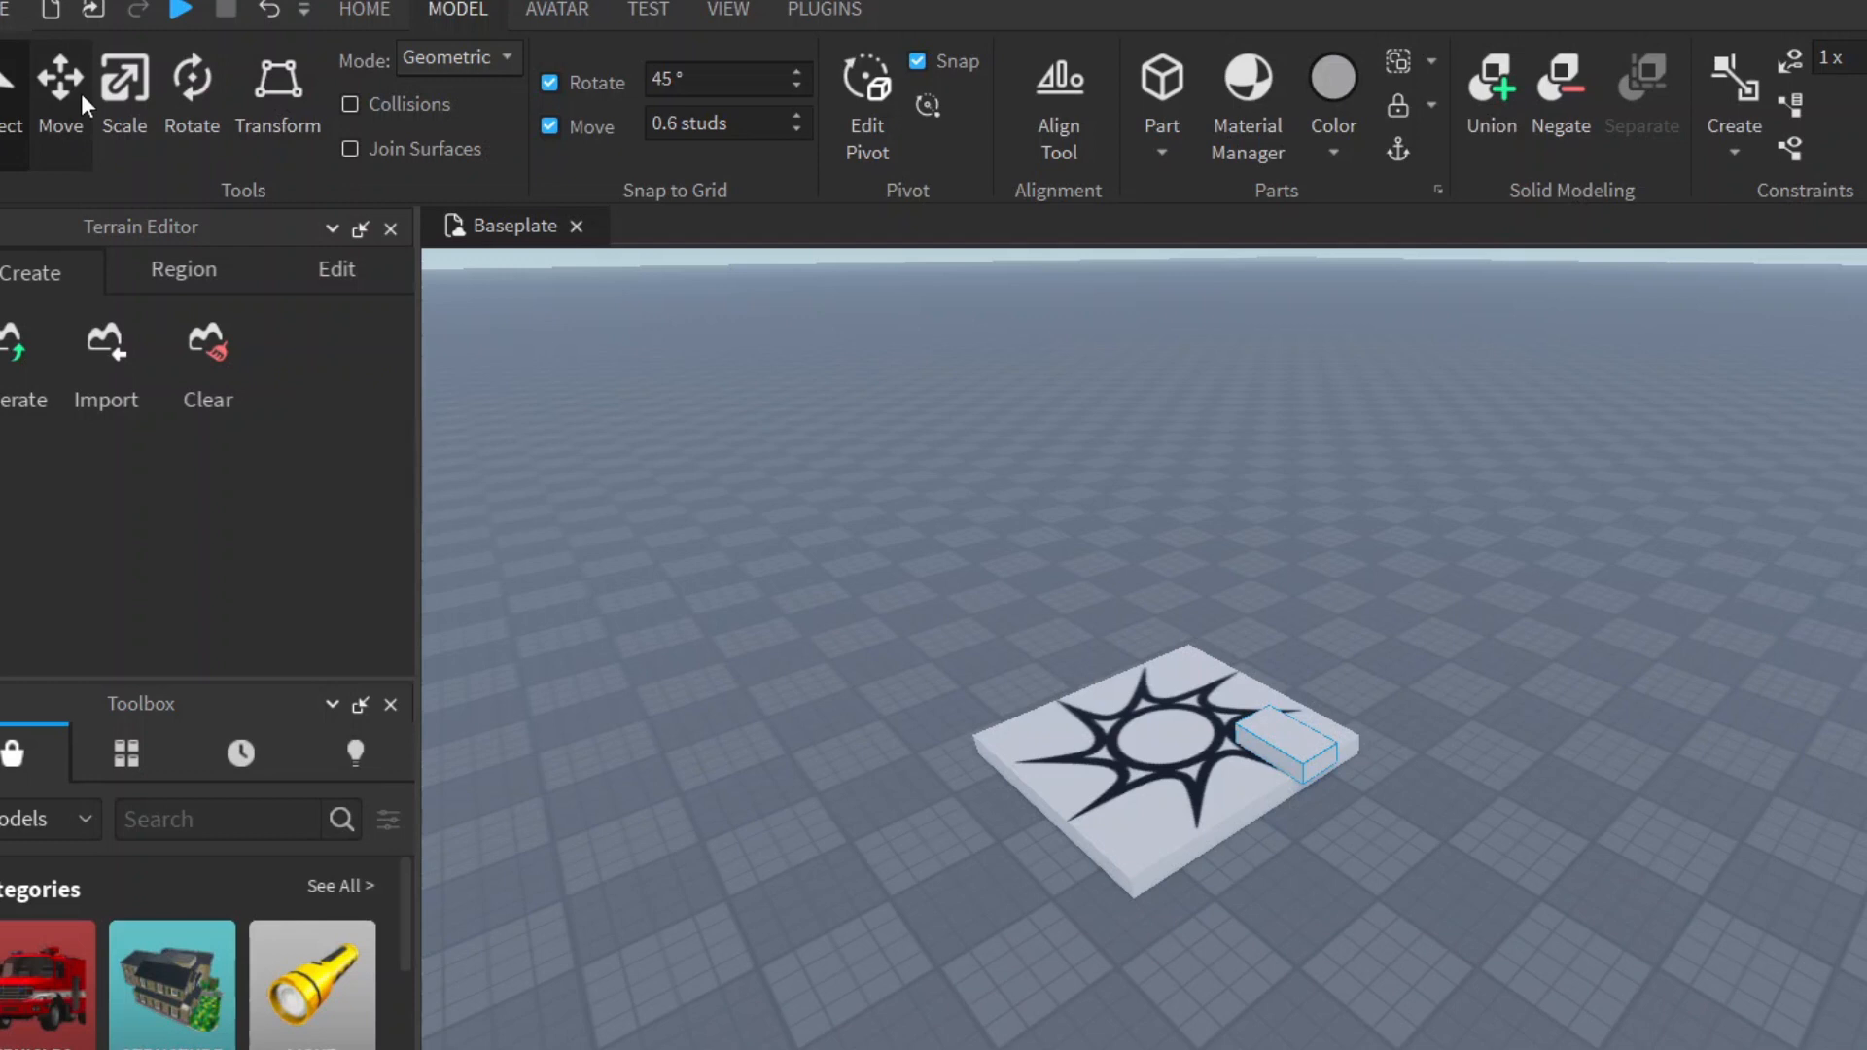
click(69, 78)
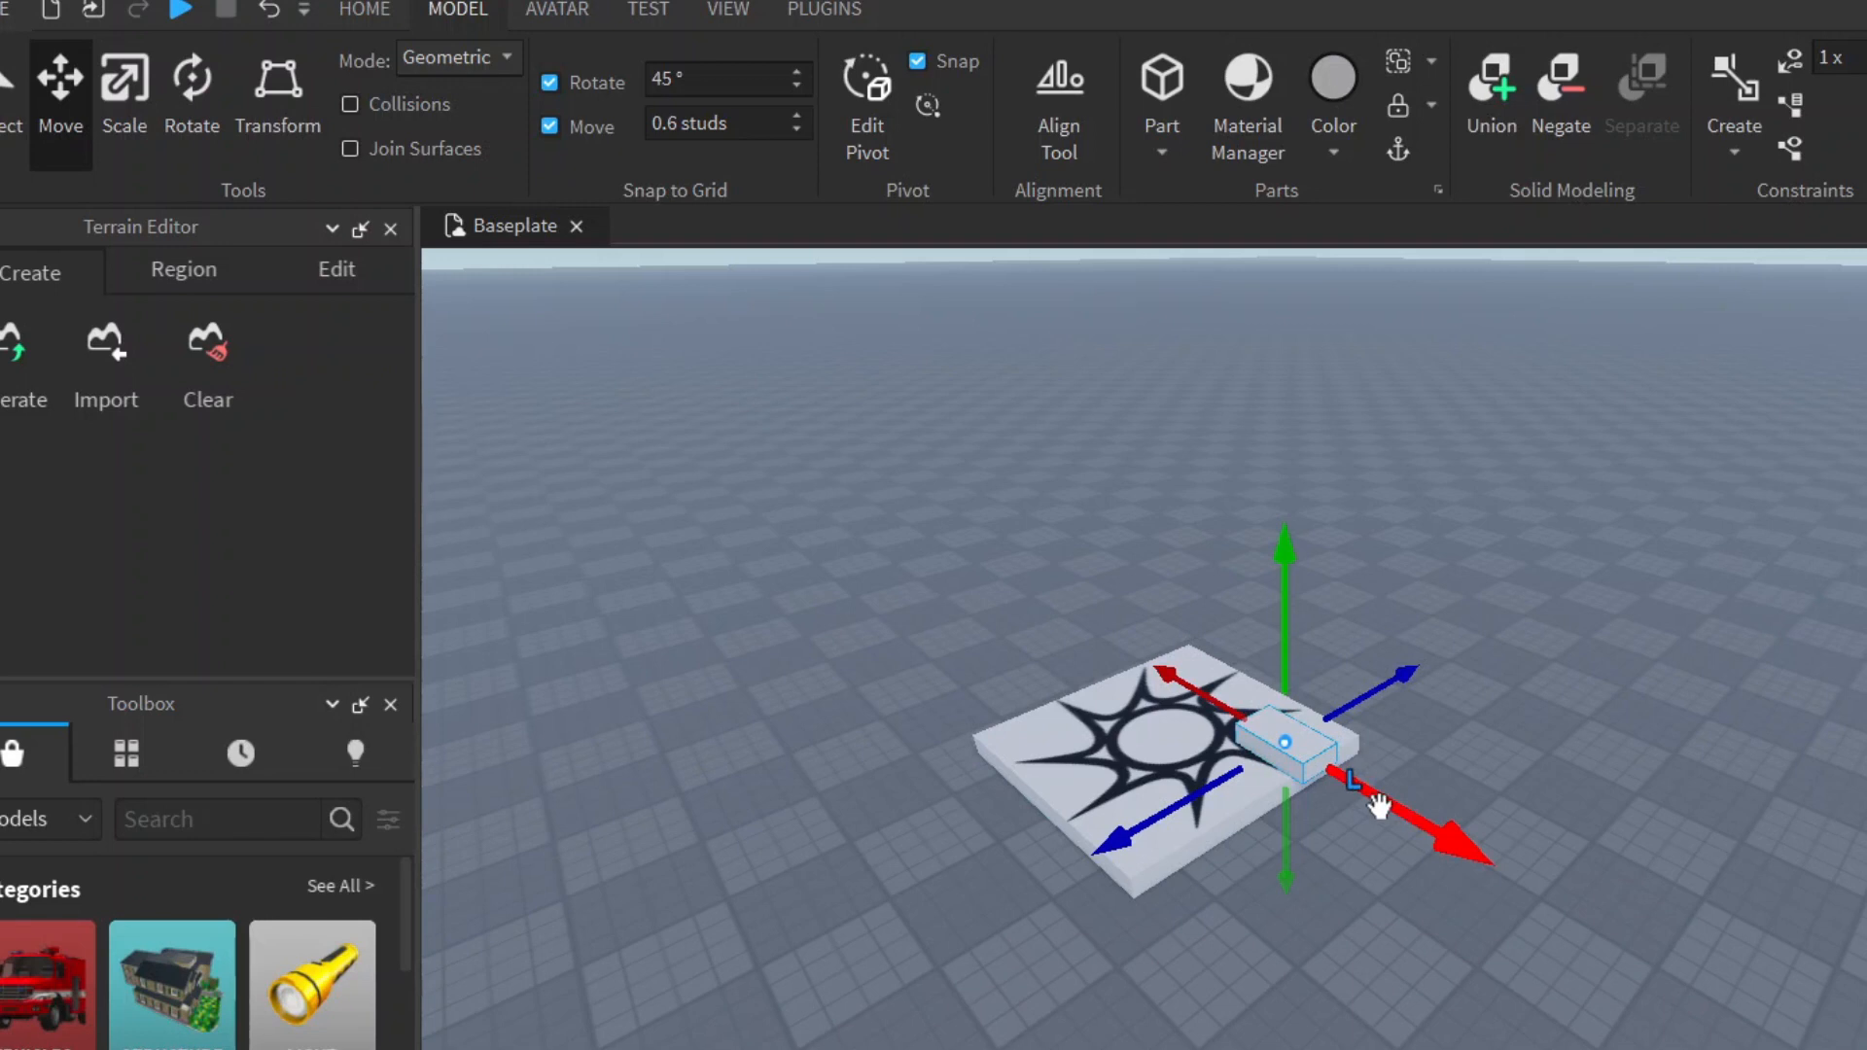
Nudge the block along X and Y with the Move gizmo while adjusting the view.
drag(1379, 805, 1411, 824)
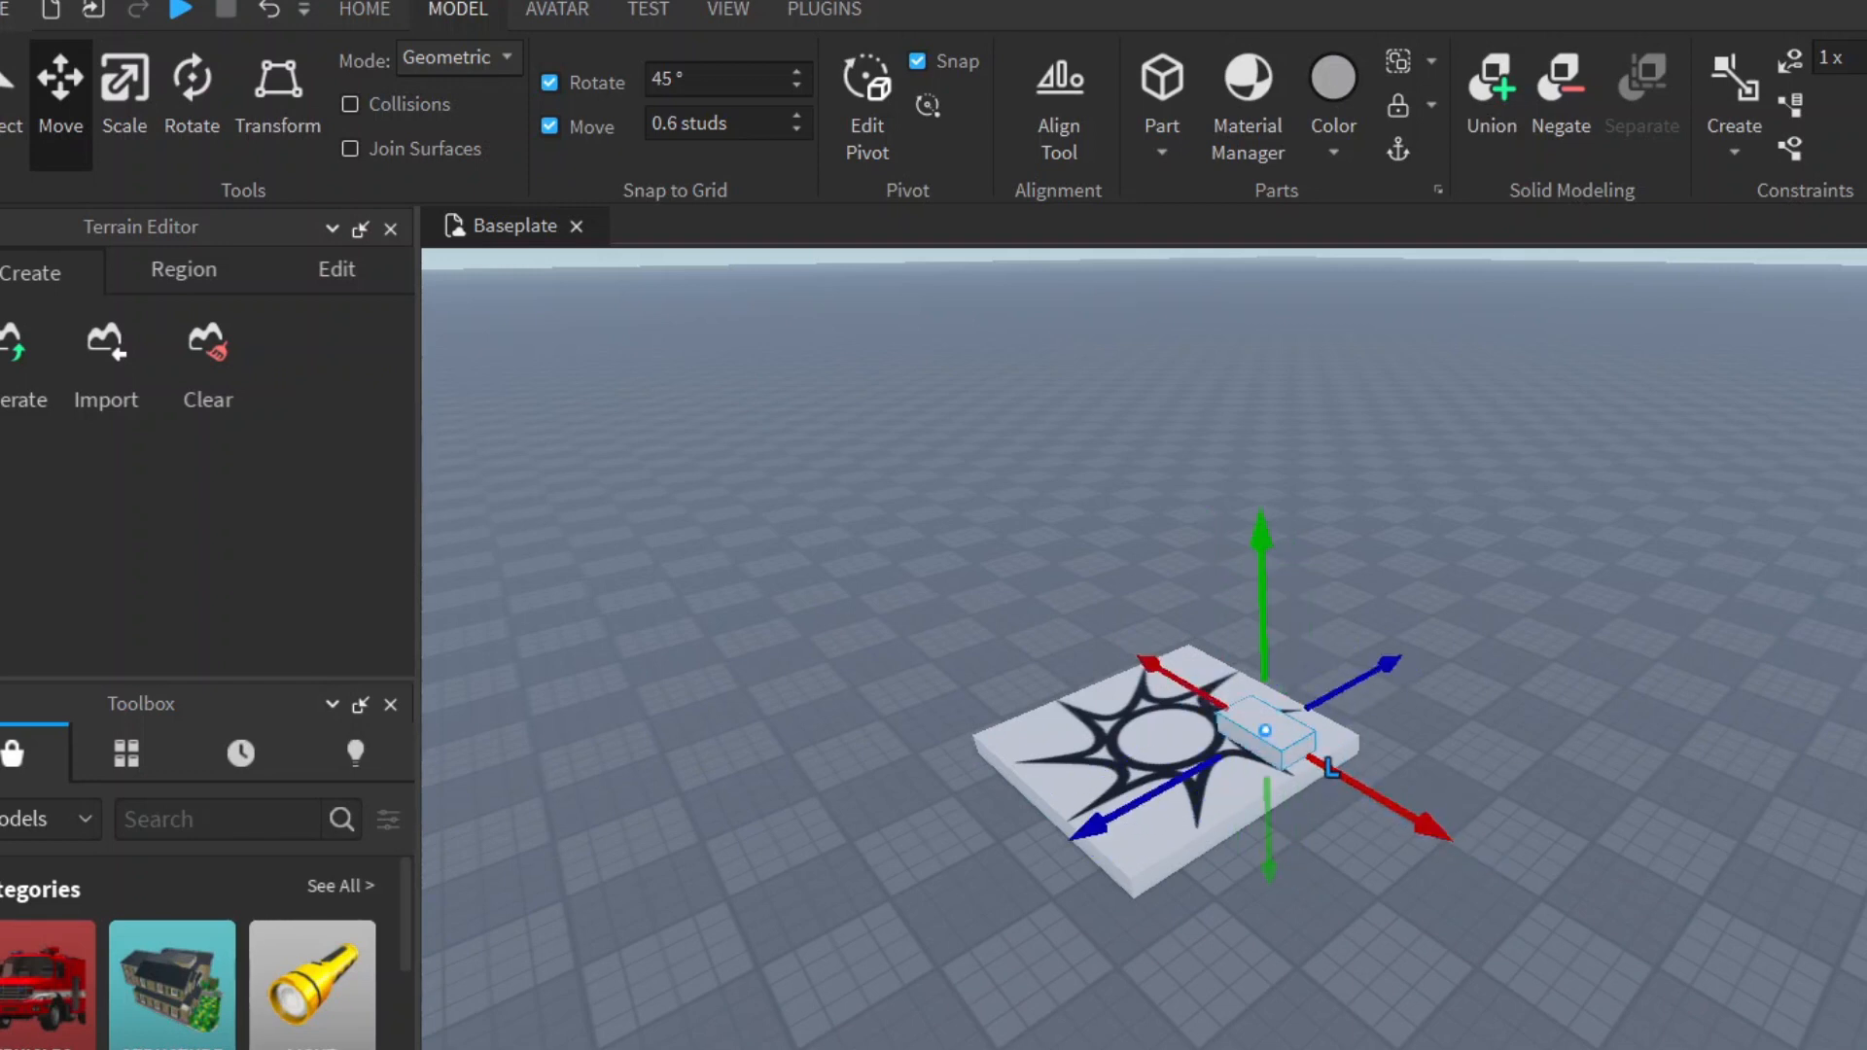
right_drag(1166, 657, 1166, 438)
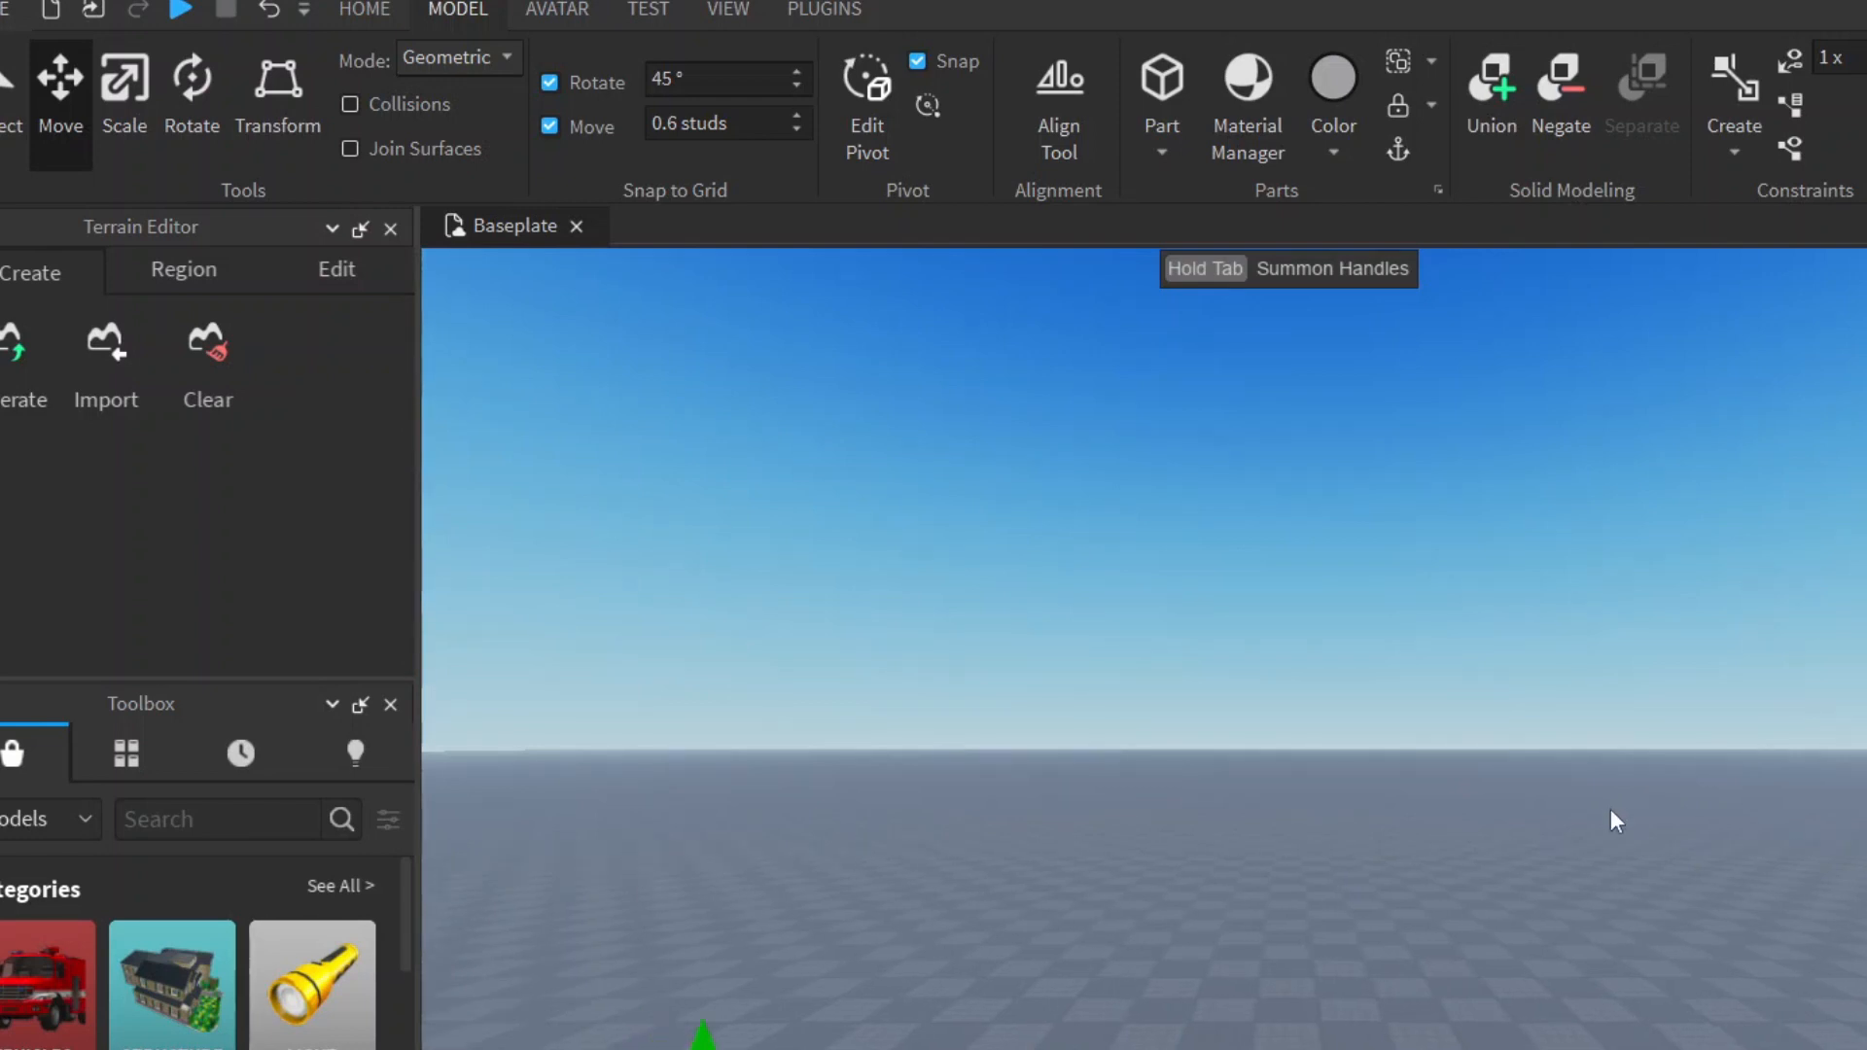
key(s)
key(s)
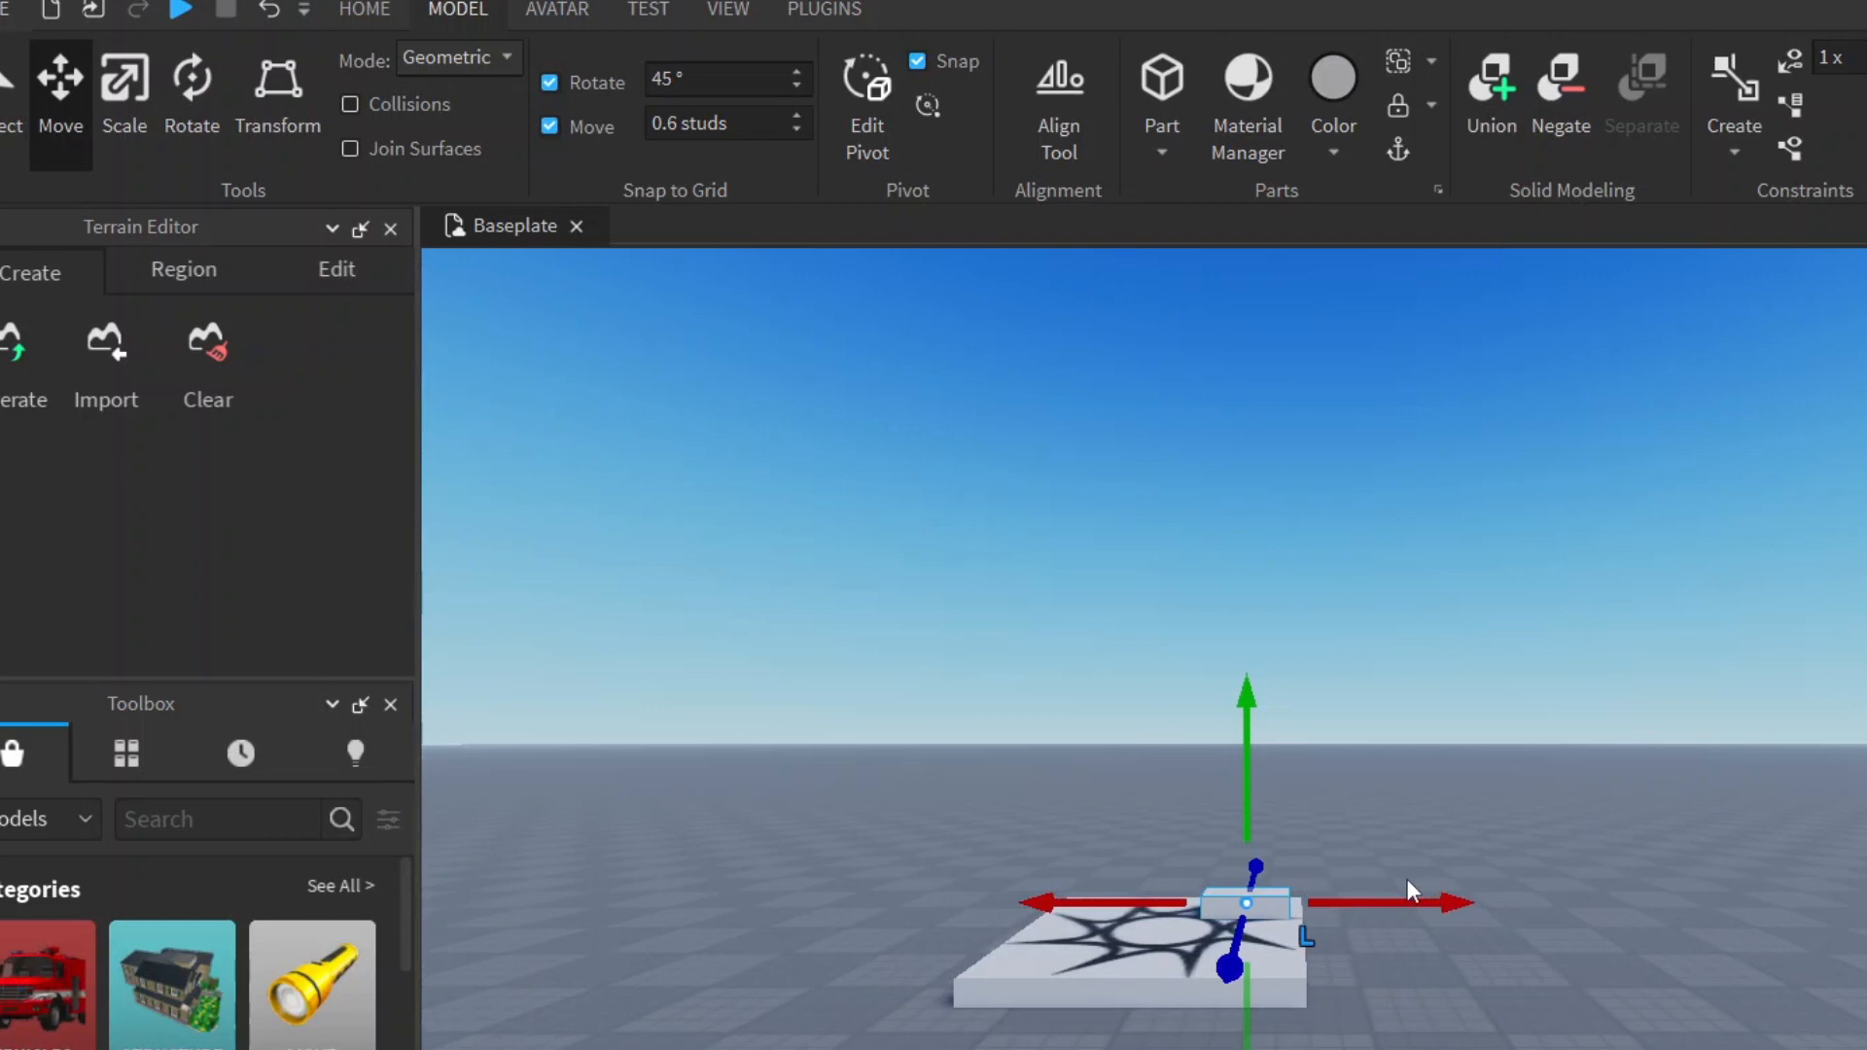
drag(1400, 905, 1391, 909)
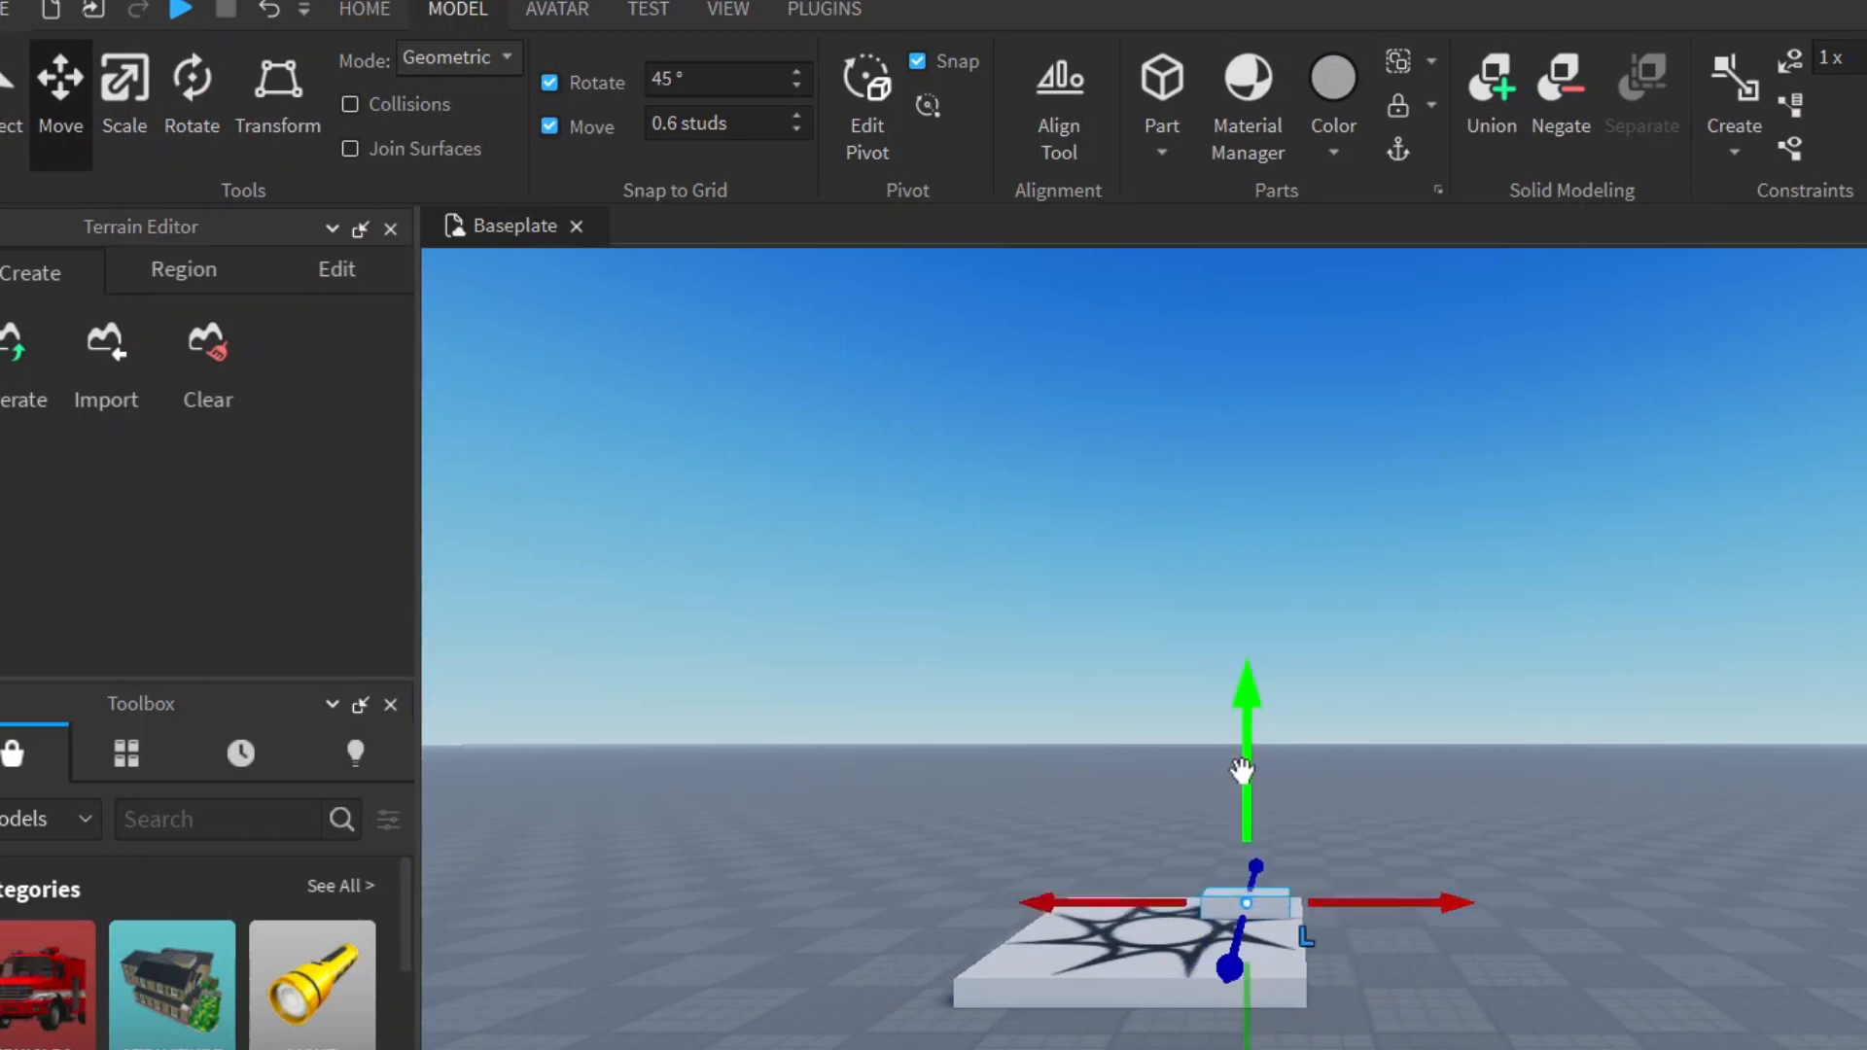
drag(1243, 769, 1243, 773)
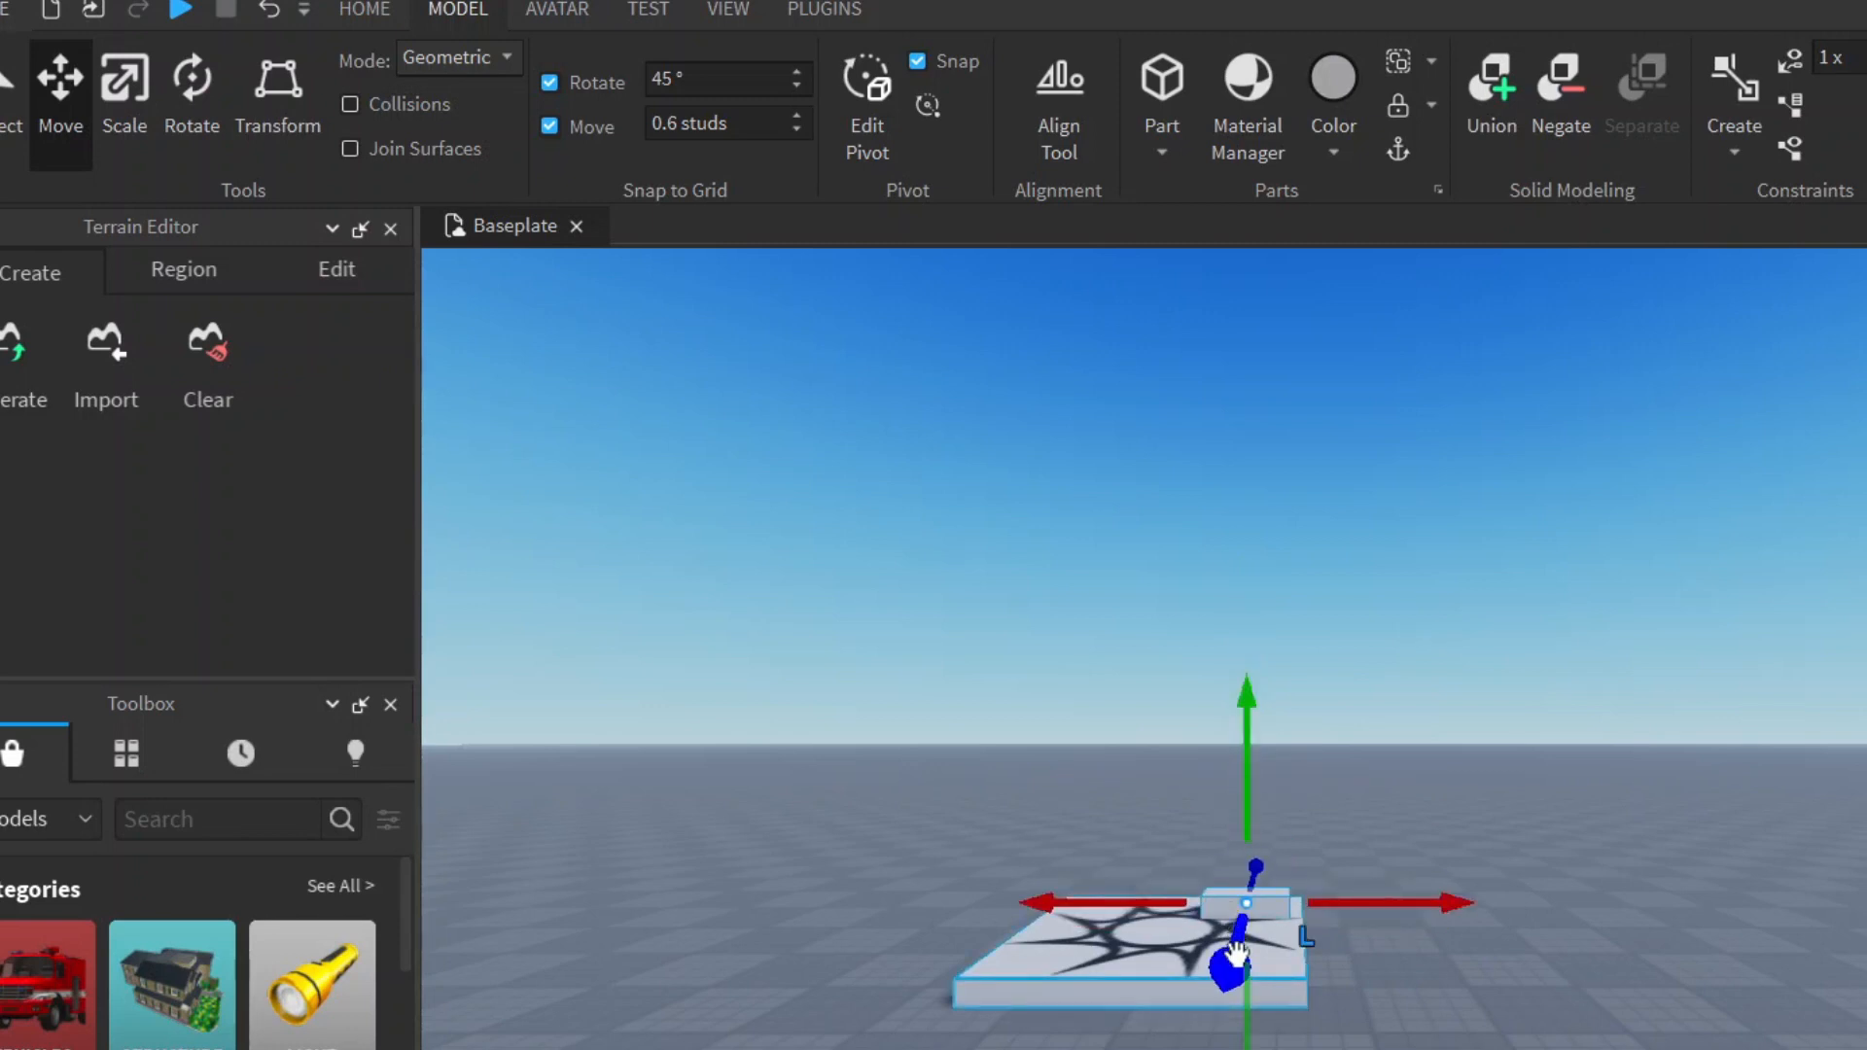
Slide the block along Z and X until it rests at the spawn plate's centre.
drag(1240, 933, 1232, 971)
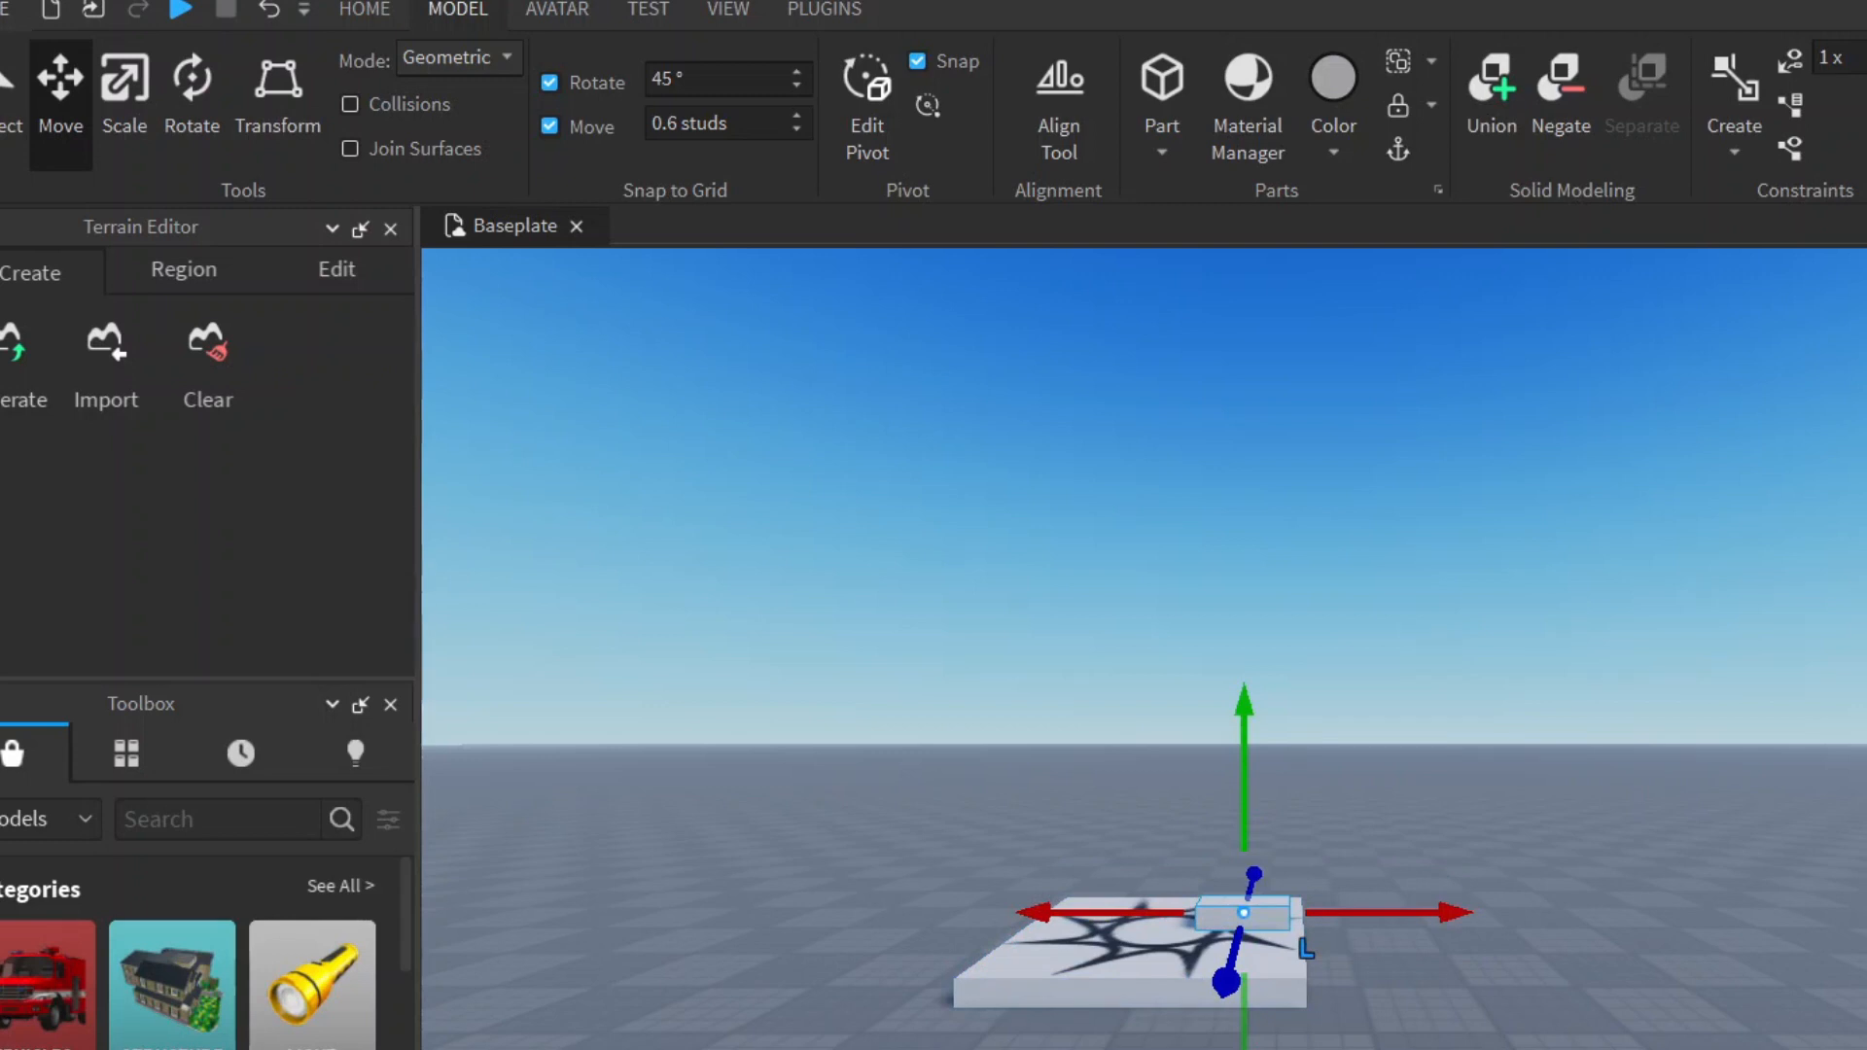
right_drag(1254, 875, 1288, 747)
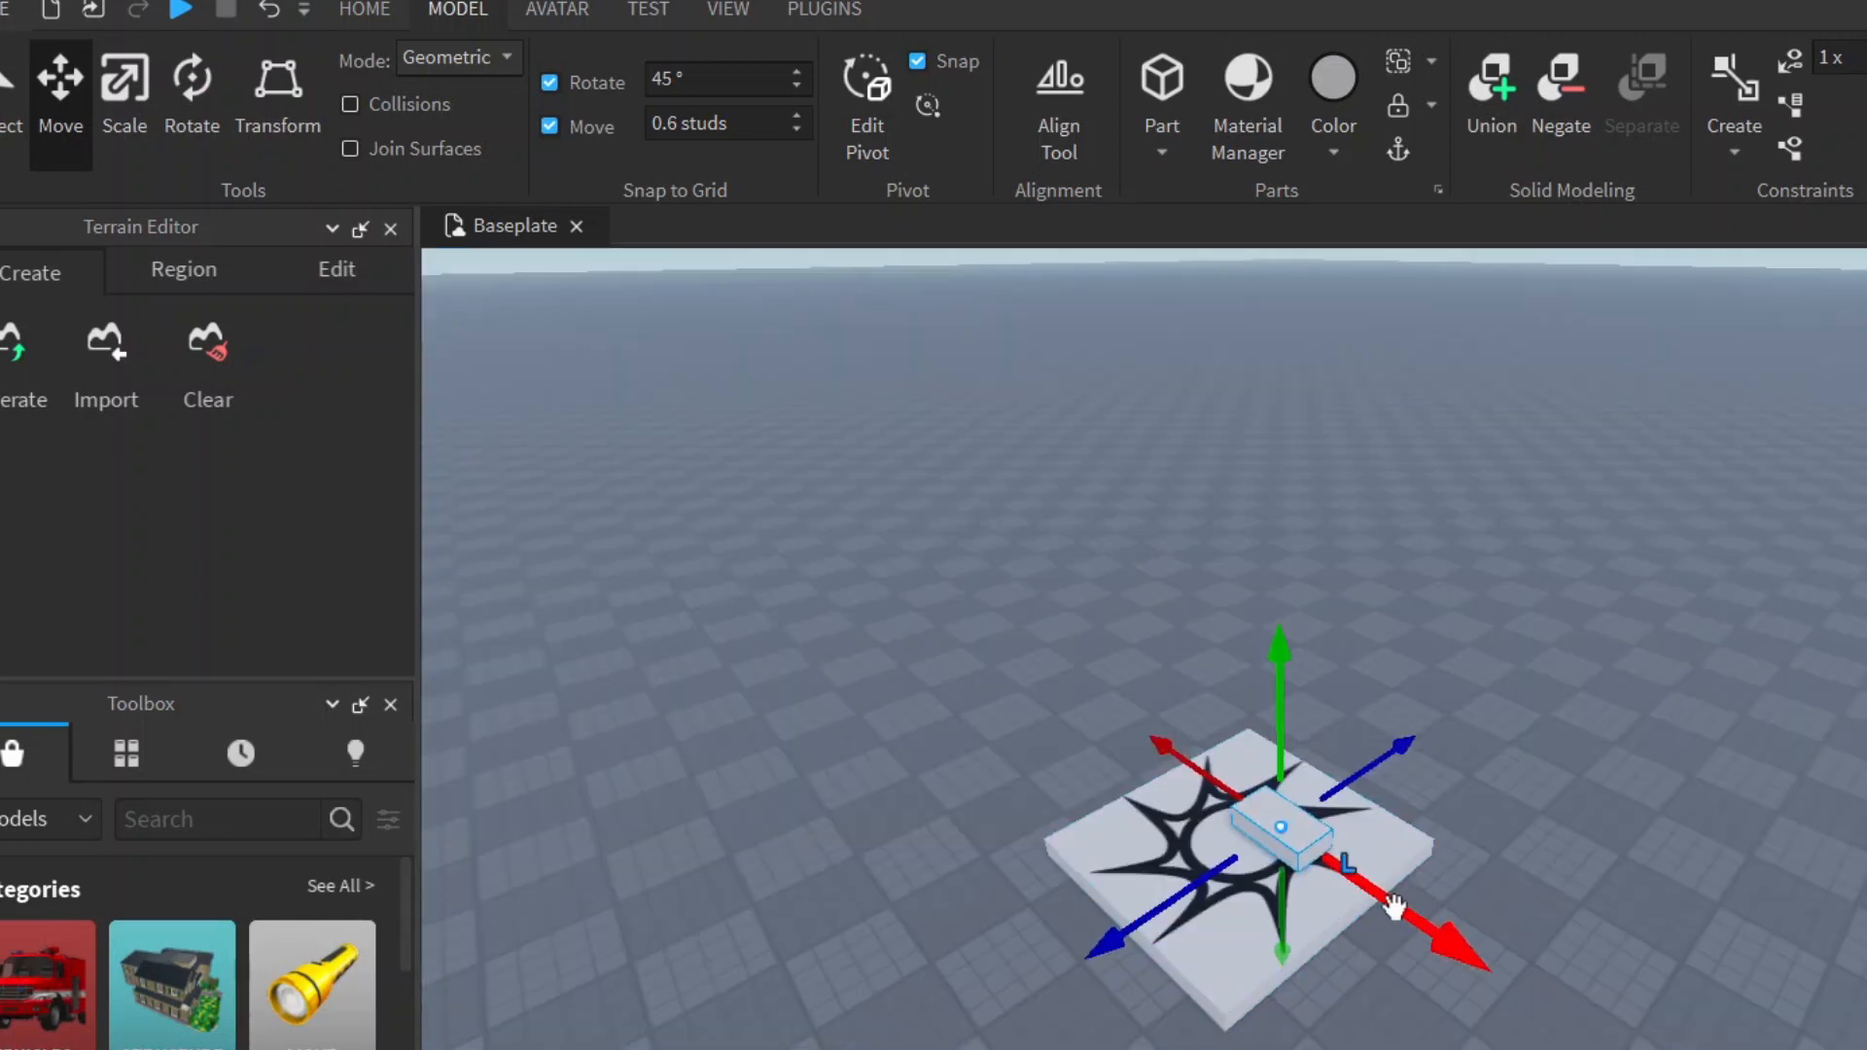
mouse_move(1401, 905)
mouse_down()
mouse_move(1436, 932)
mouse_move(1407, 916)
mouse_up()
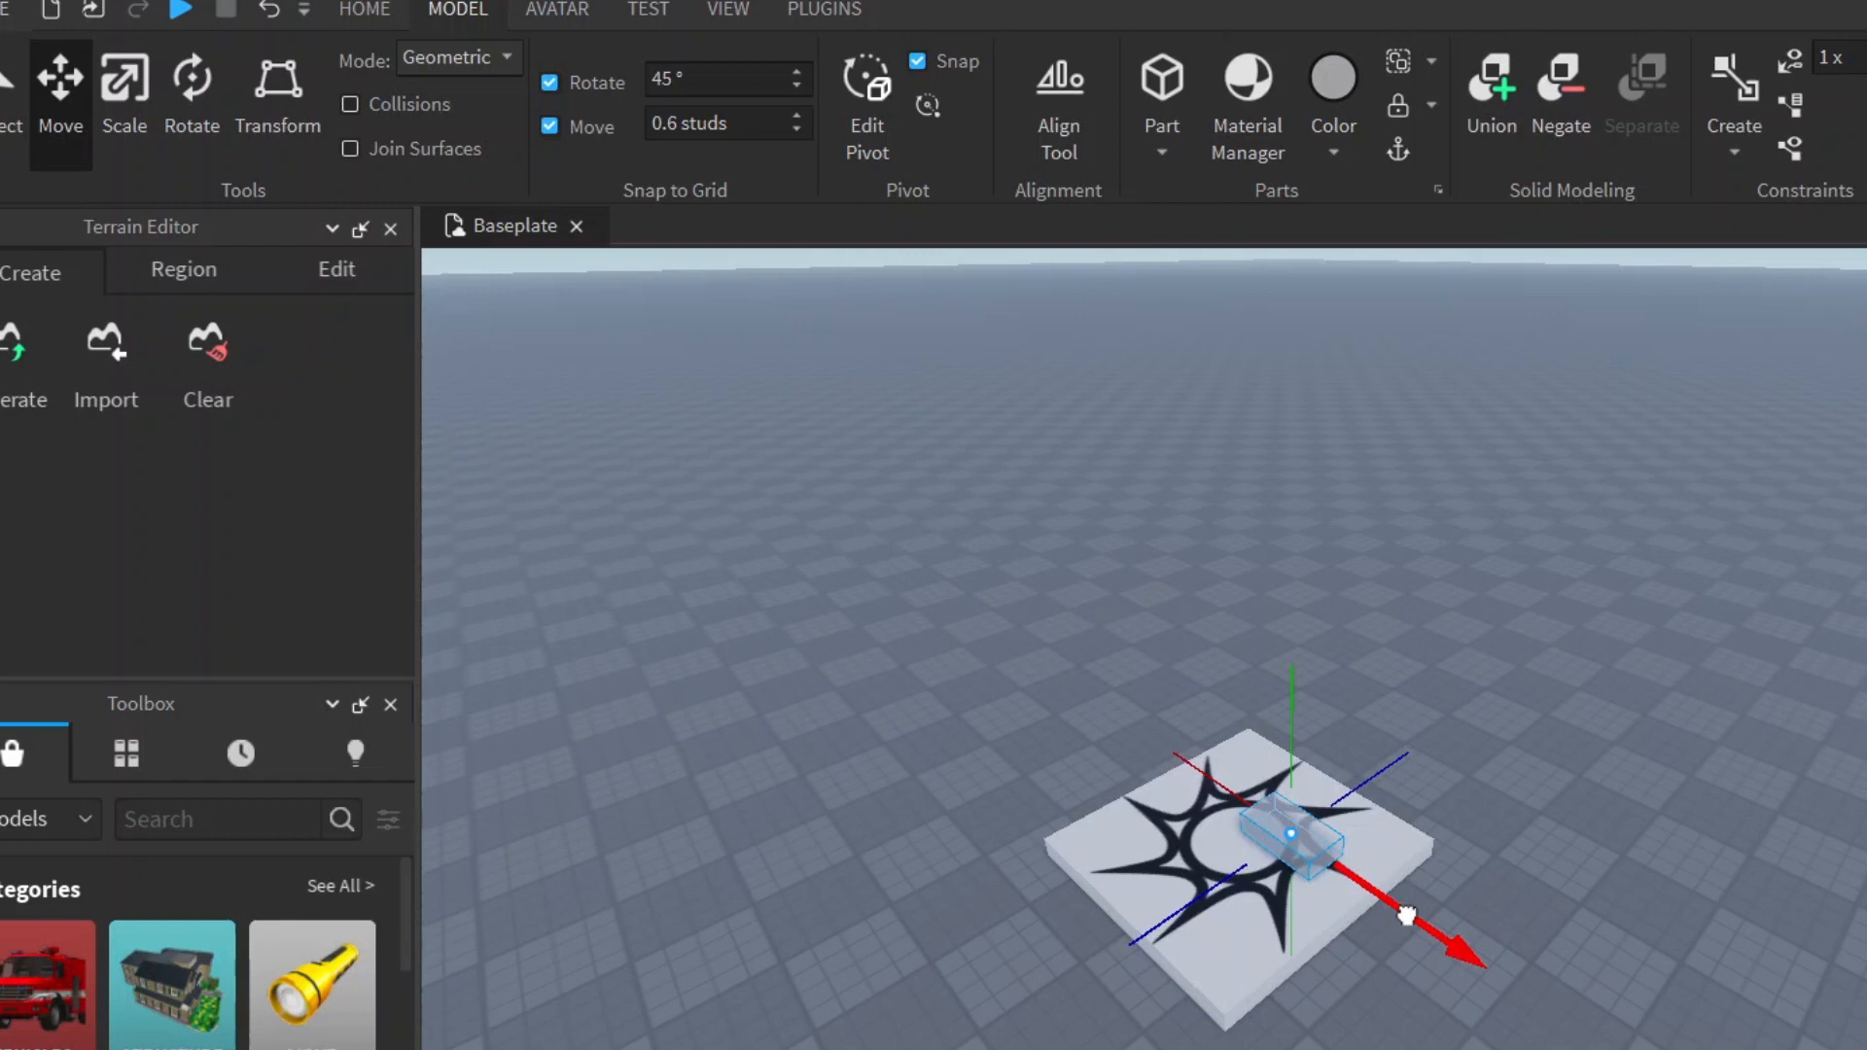
drag(1405, 915, 1405, 916)
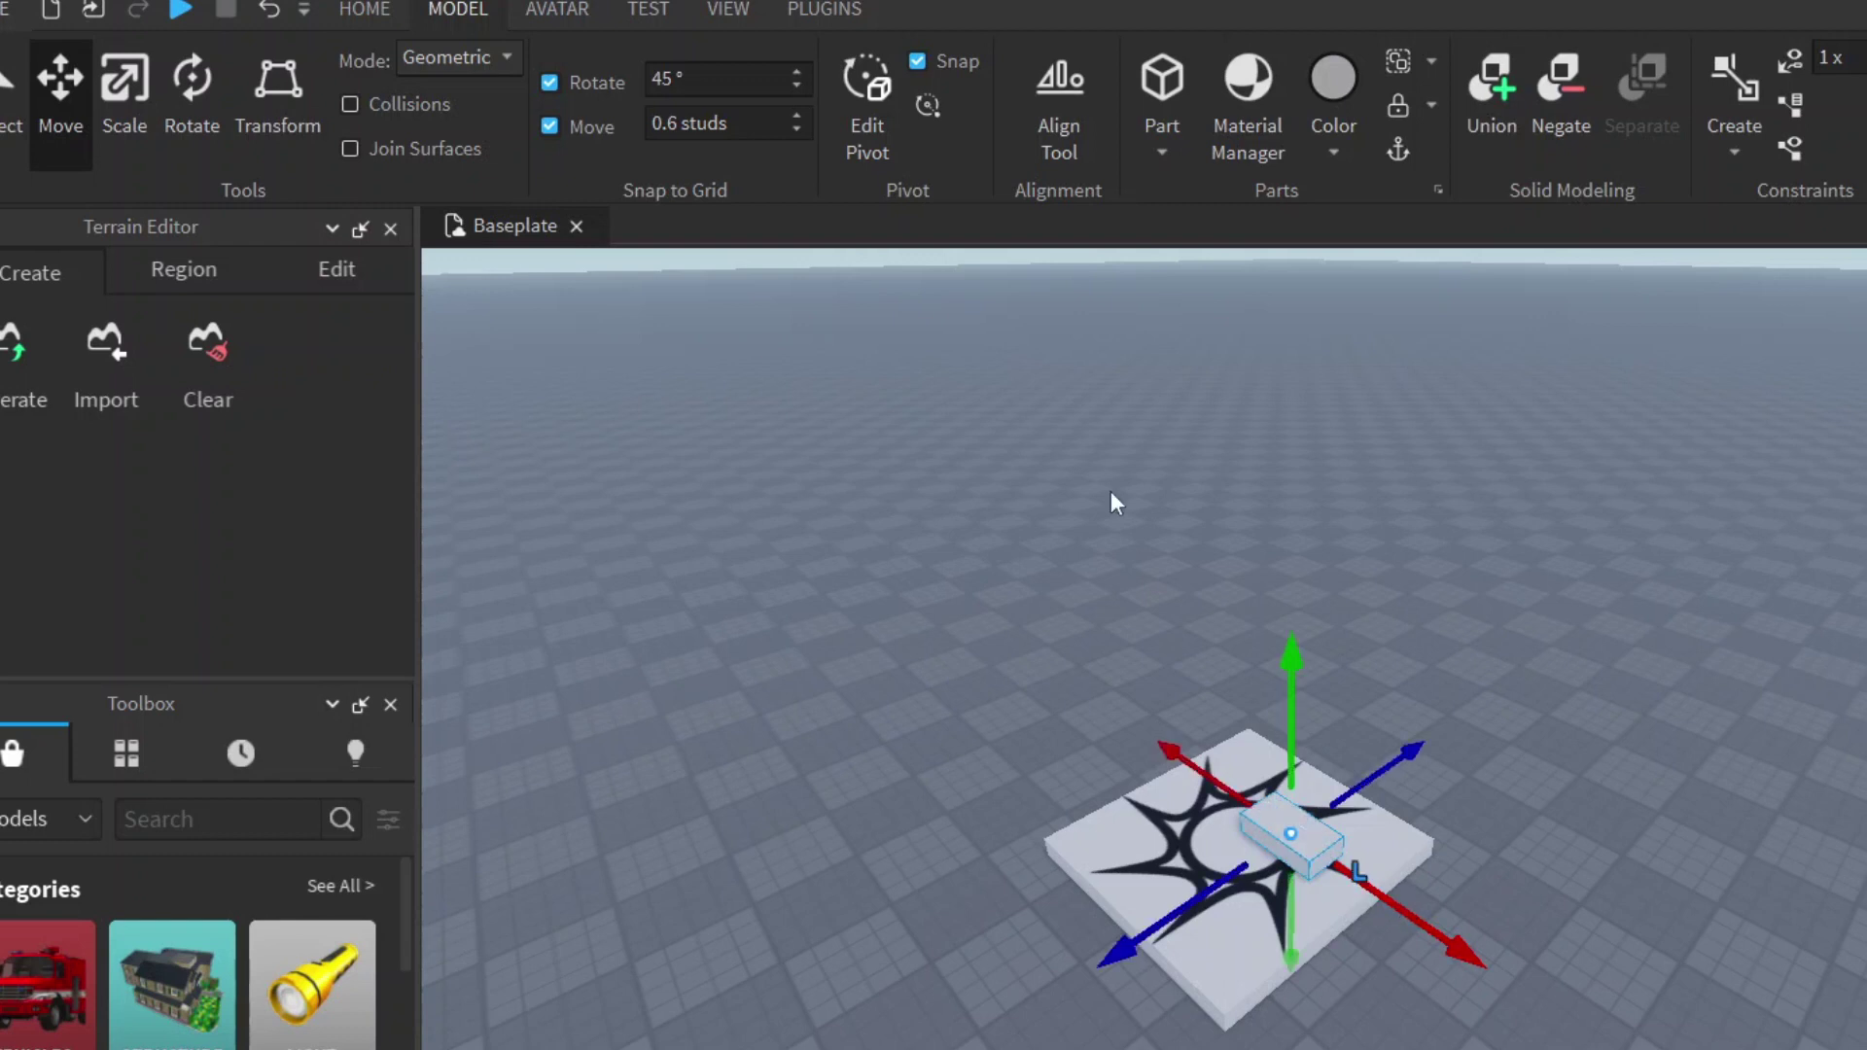
Set Move snap to 2 studs and step the block along X in larger increments.
click(779, 129)
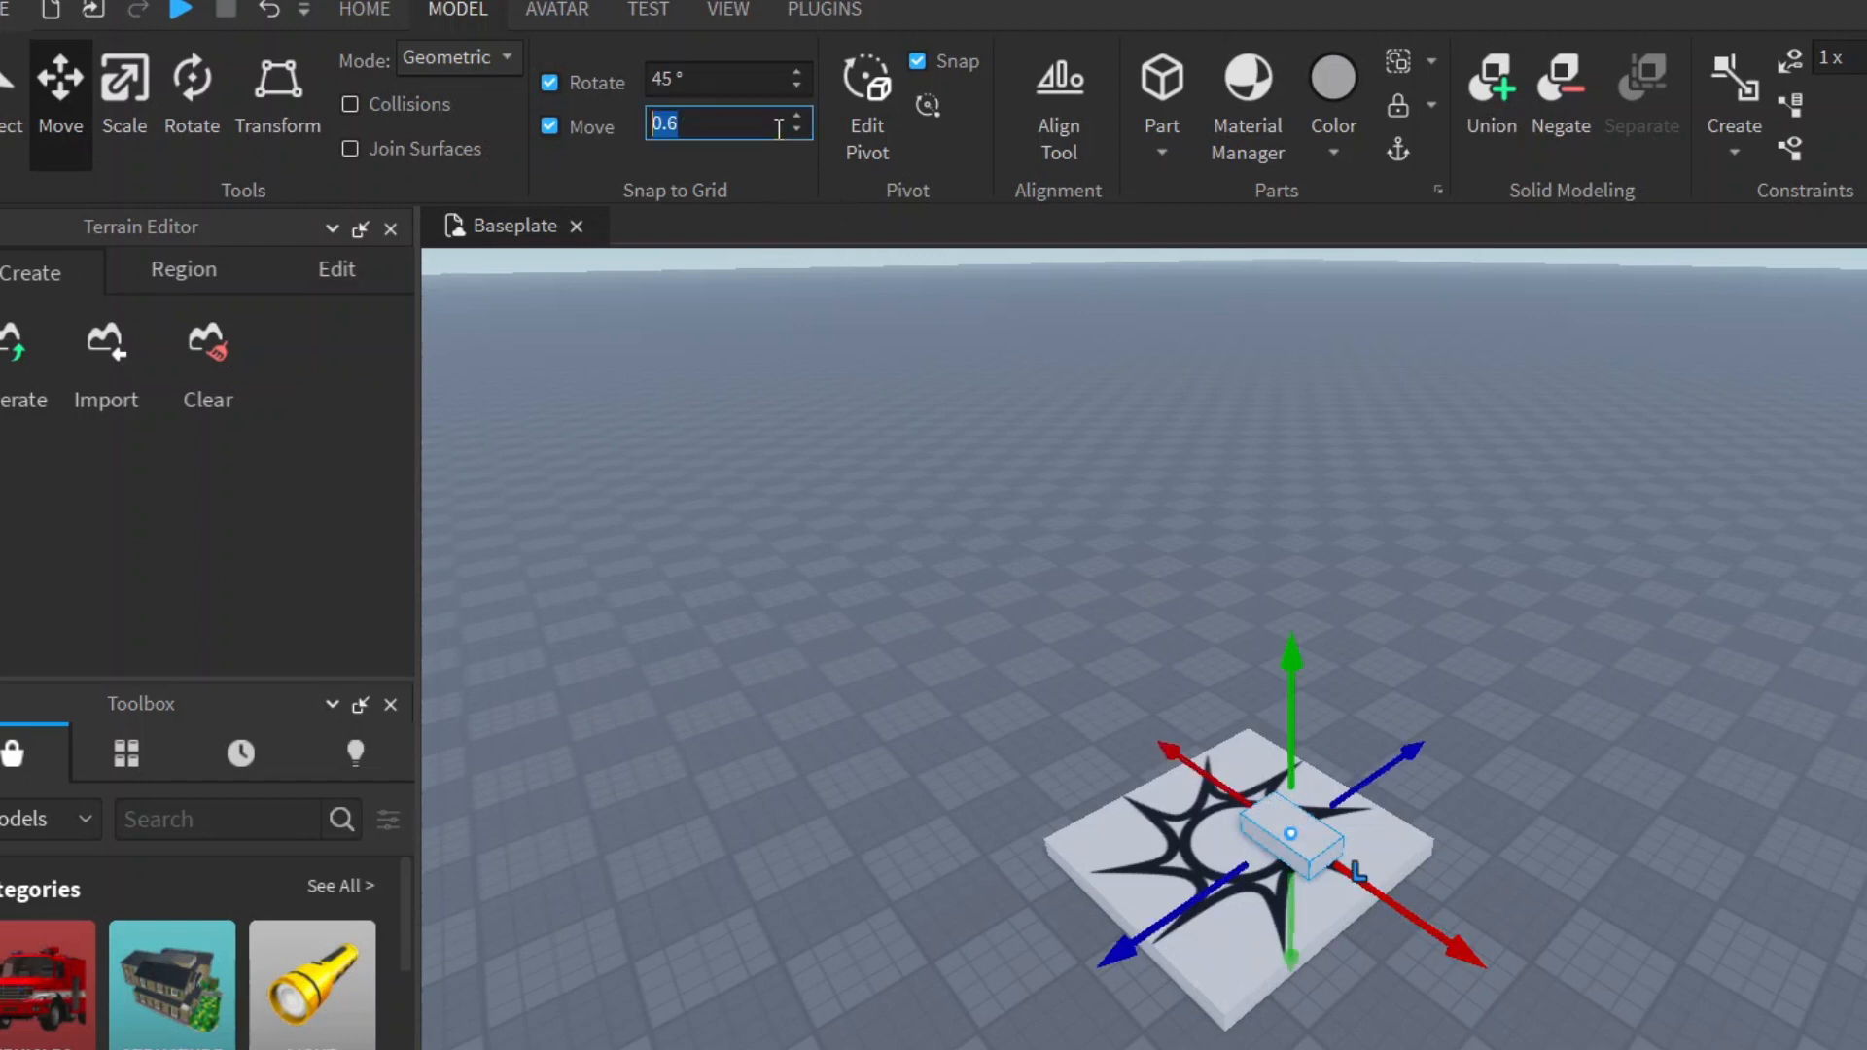
click(795, 116)
text(2)
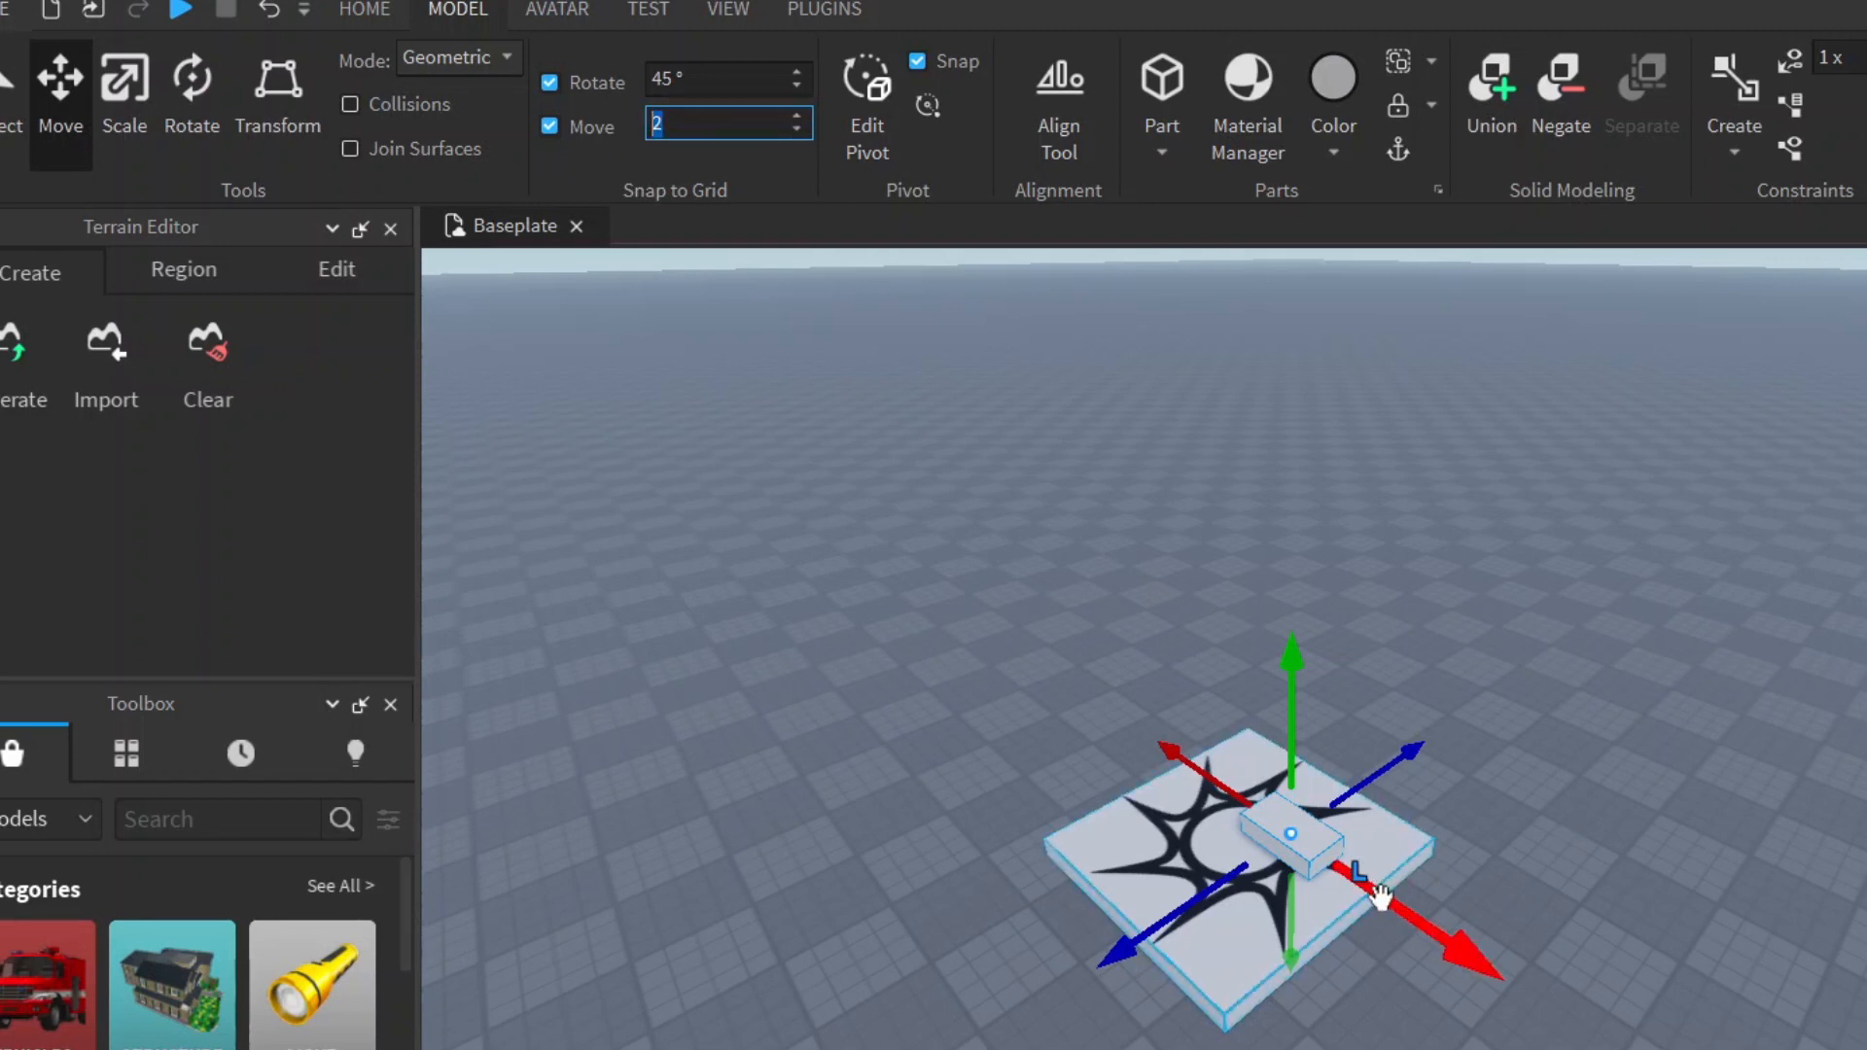
key(Return)
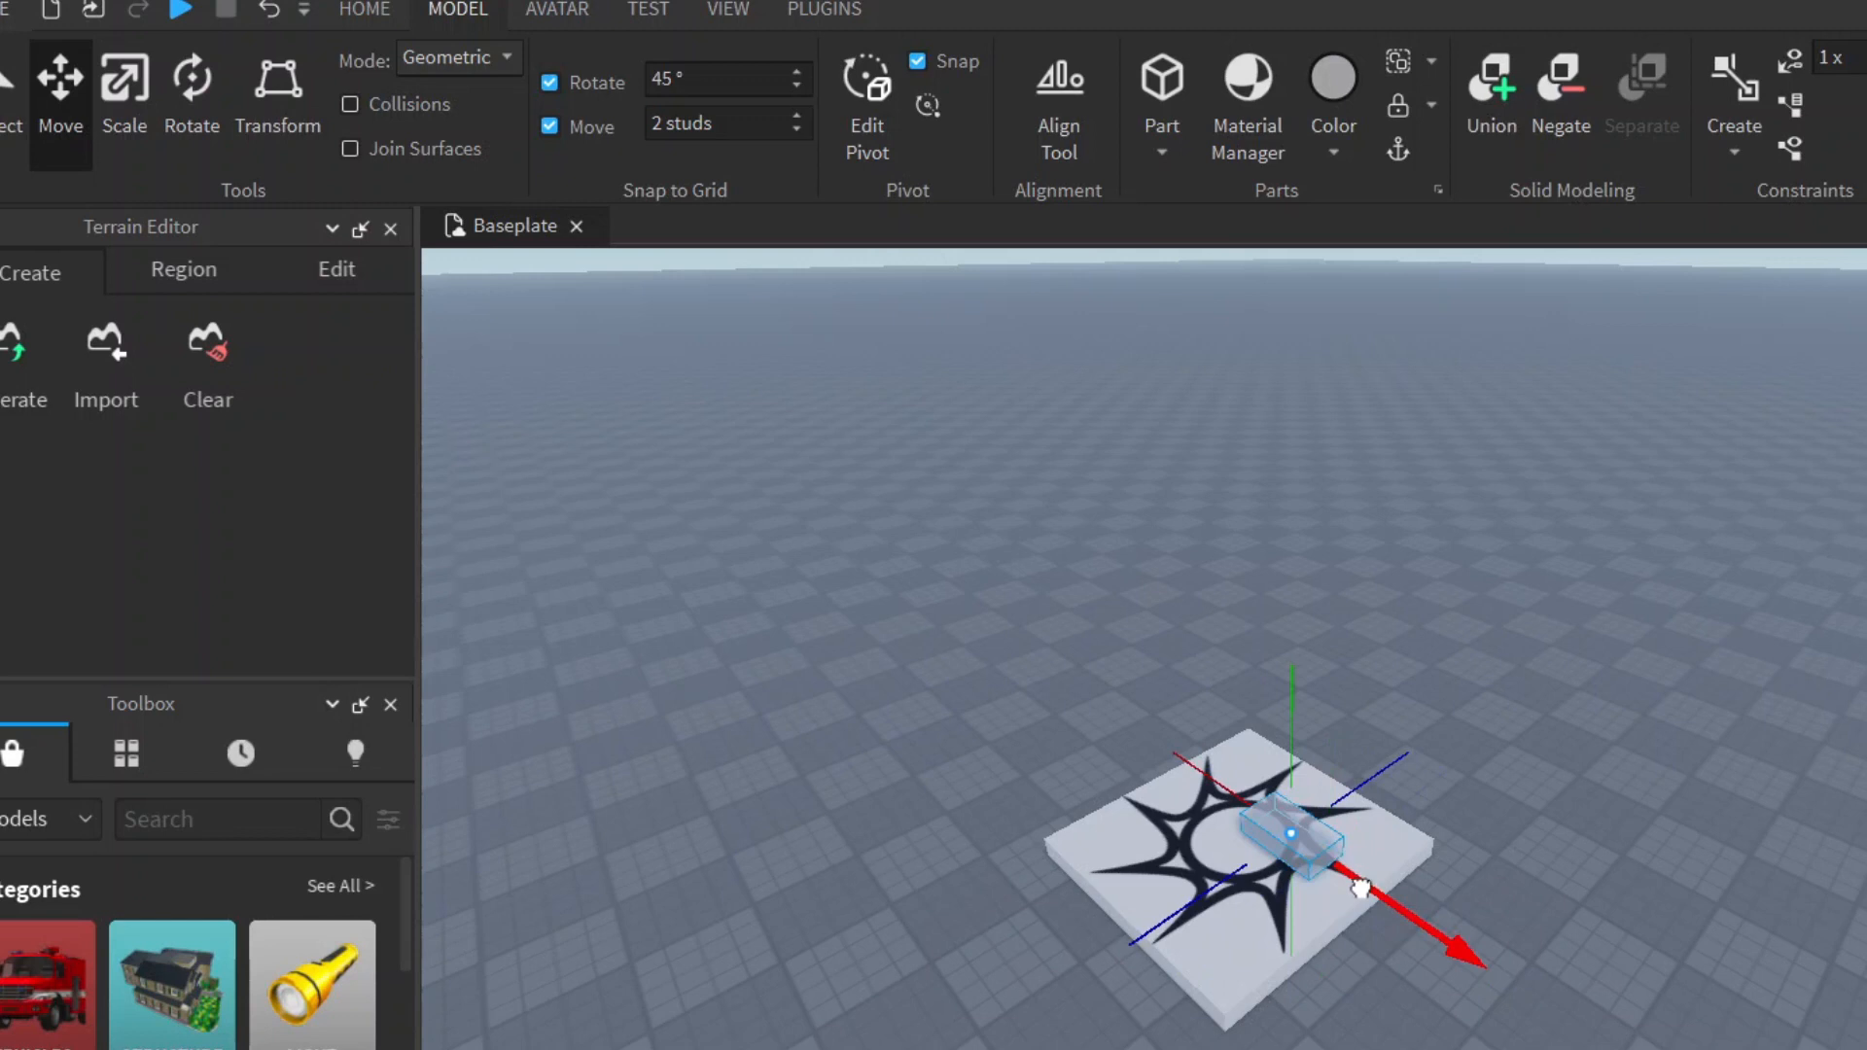
mouse_move(1379, 900)
mouse_down()
mouse_move(1307, 848)
mouse_move(1354, 876)
mouse_up()
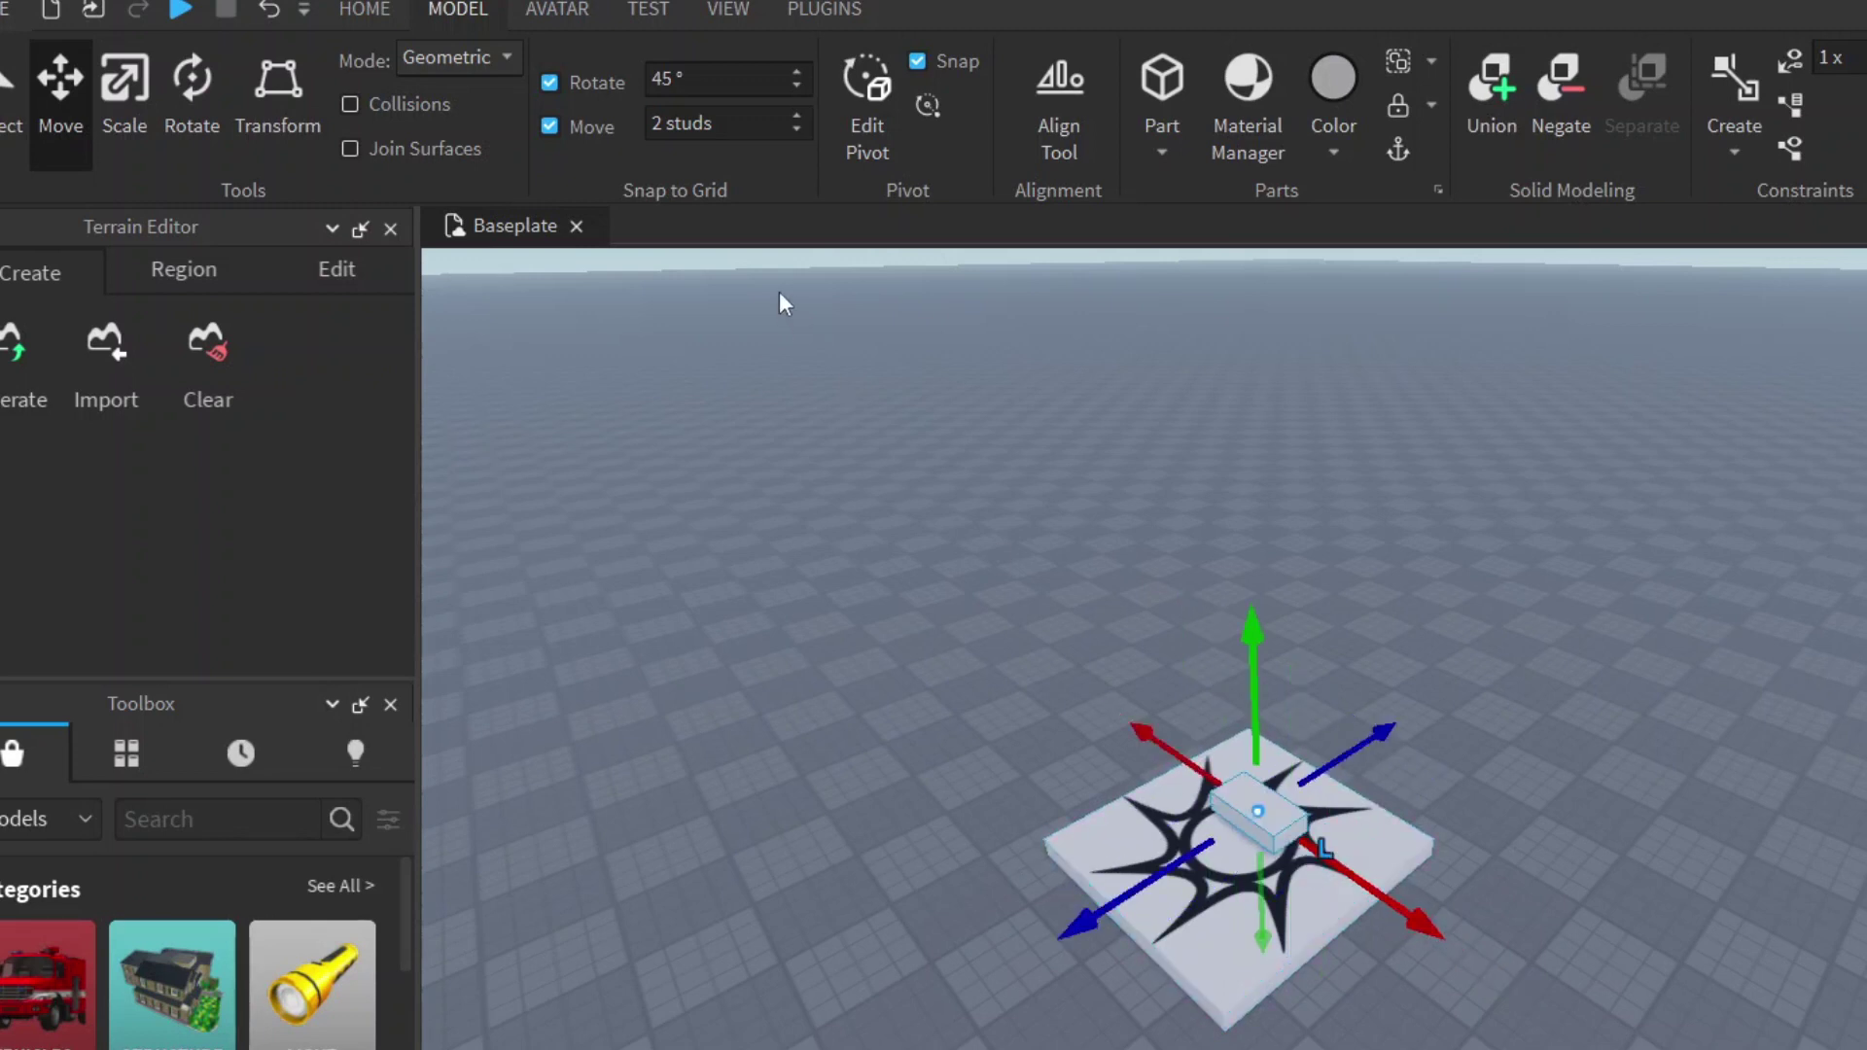
Lower snap back to 0.6 studs and slide the block out past the plate's lower-right edge.
click(792, 131)
click(793, 131)
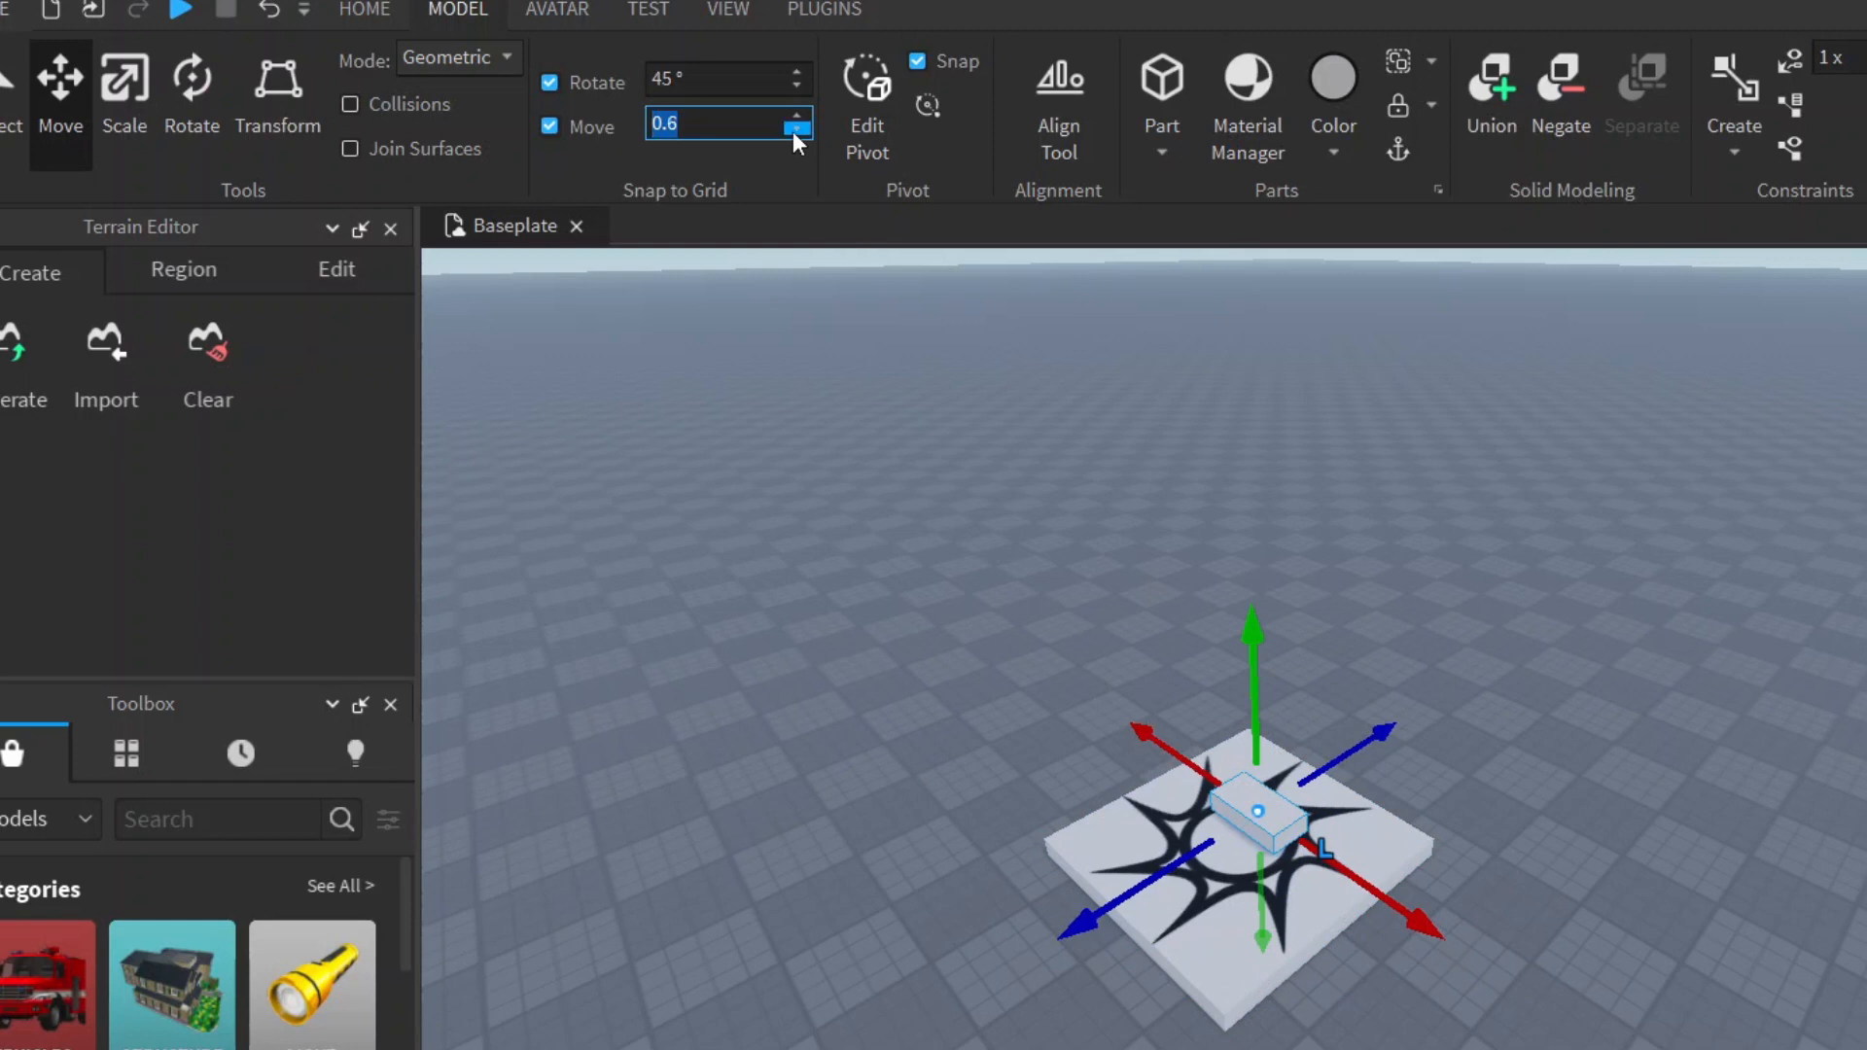
mouse_move(1422, 917)
mouse_down()
mouse_move(1479, 958)
mouse_move(1460, 950)
mouse_up()
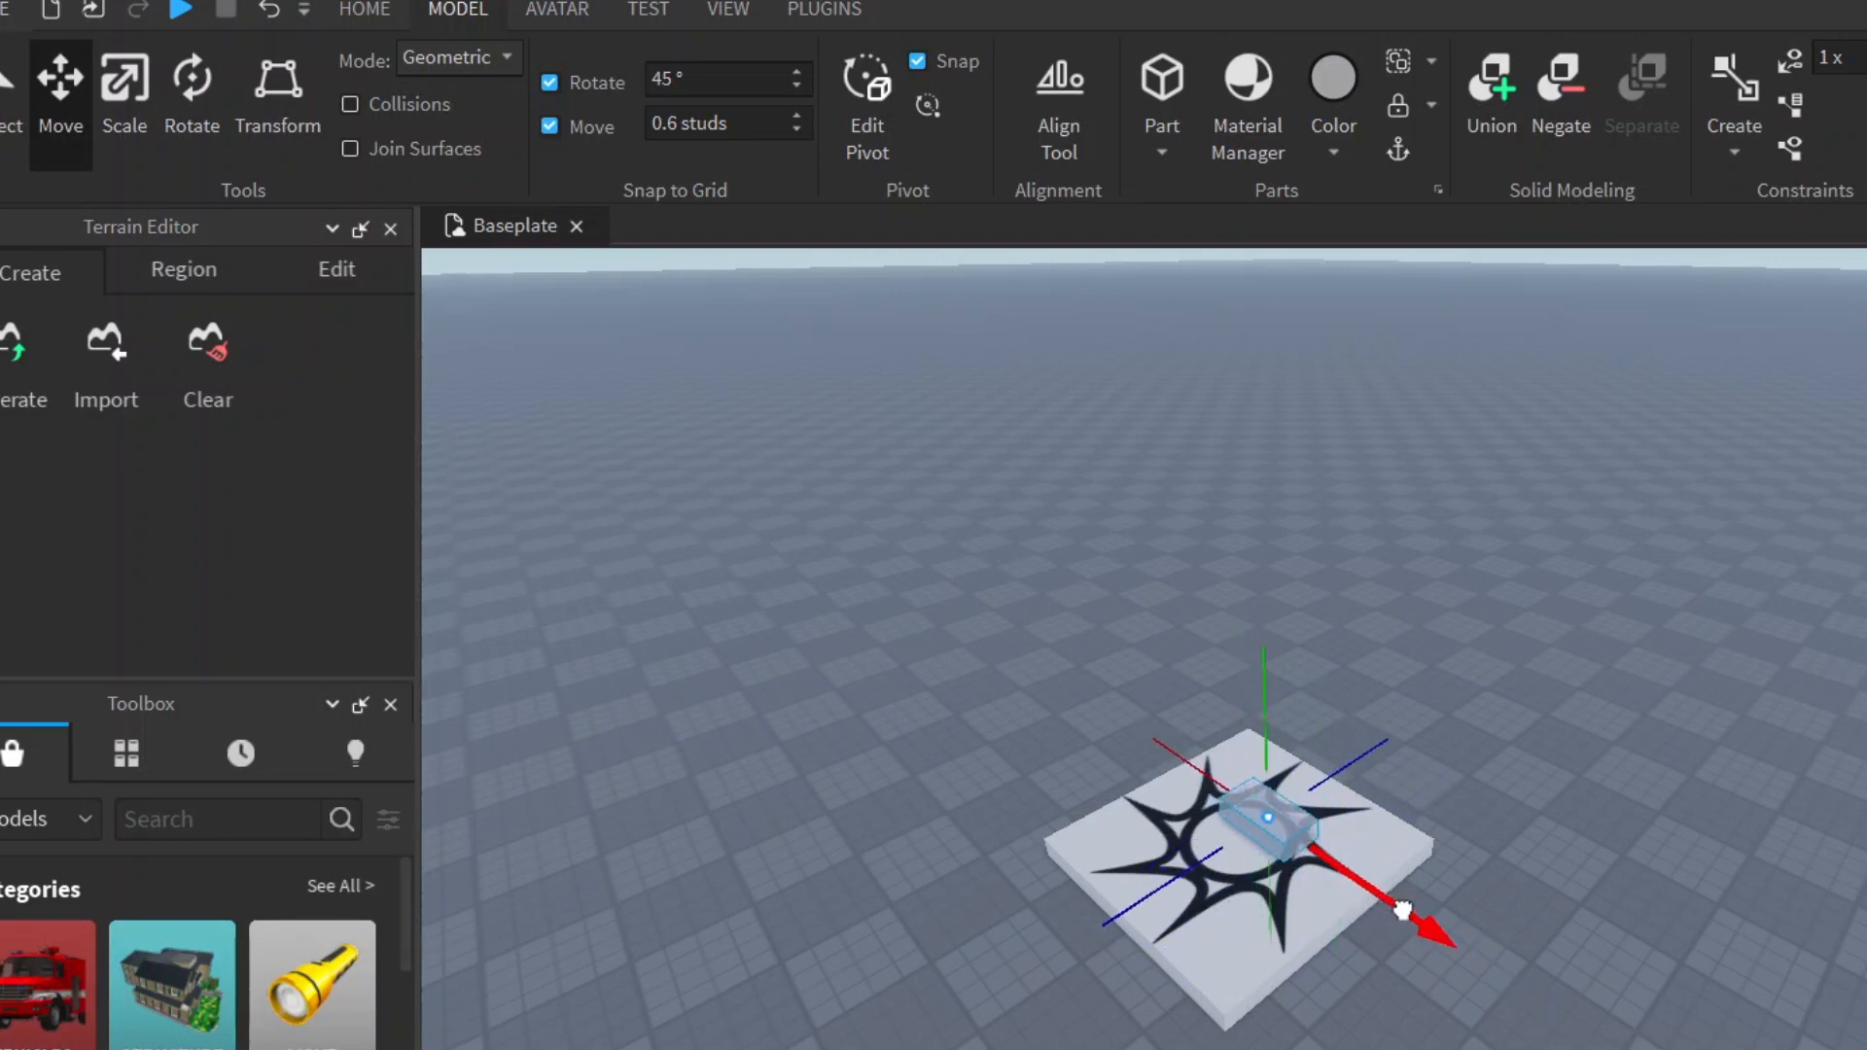
mouse_move(1460, 950)
mouse_down()
mouse_move(1403, 911)
mouse_move(1616, 927)
mouse_up()
click(1616, 928)
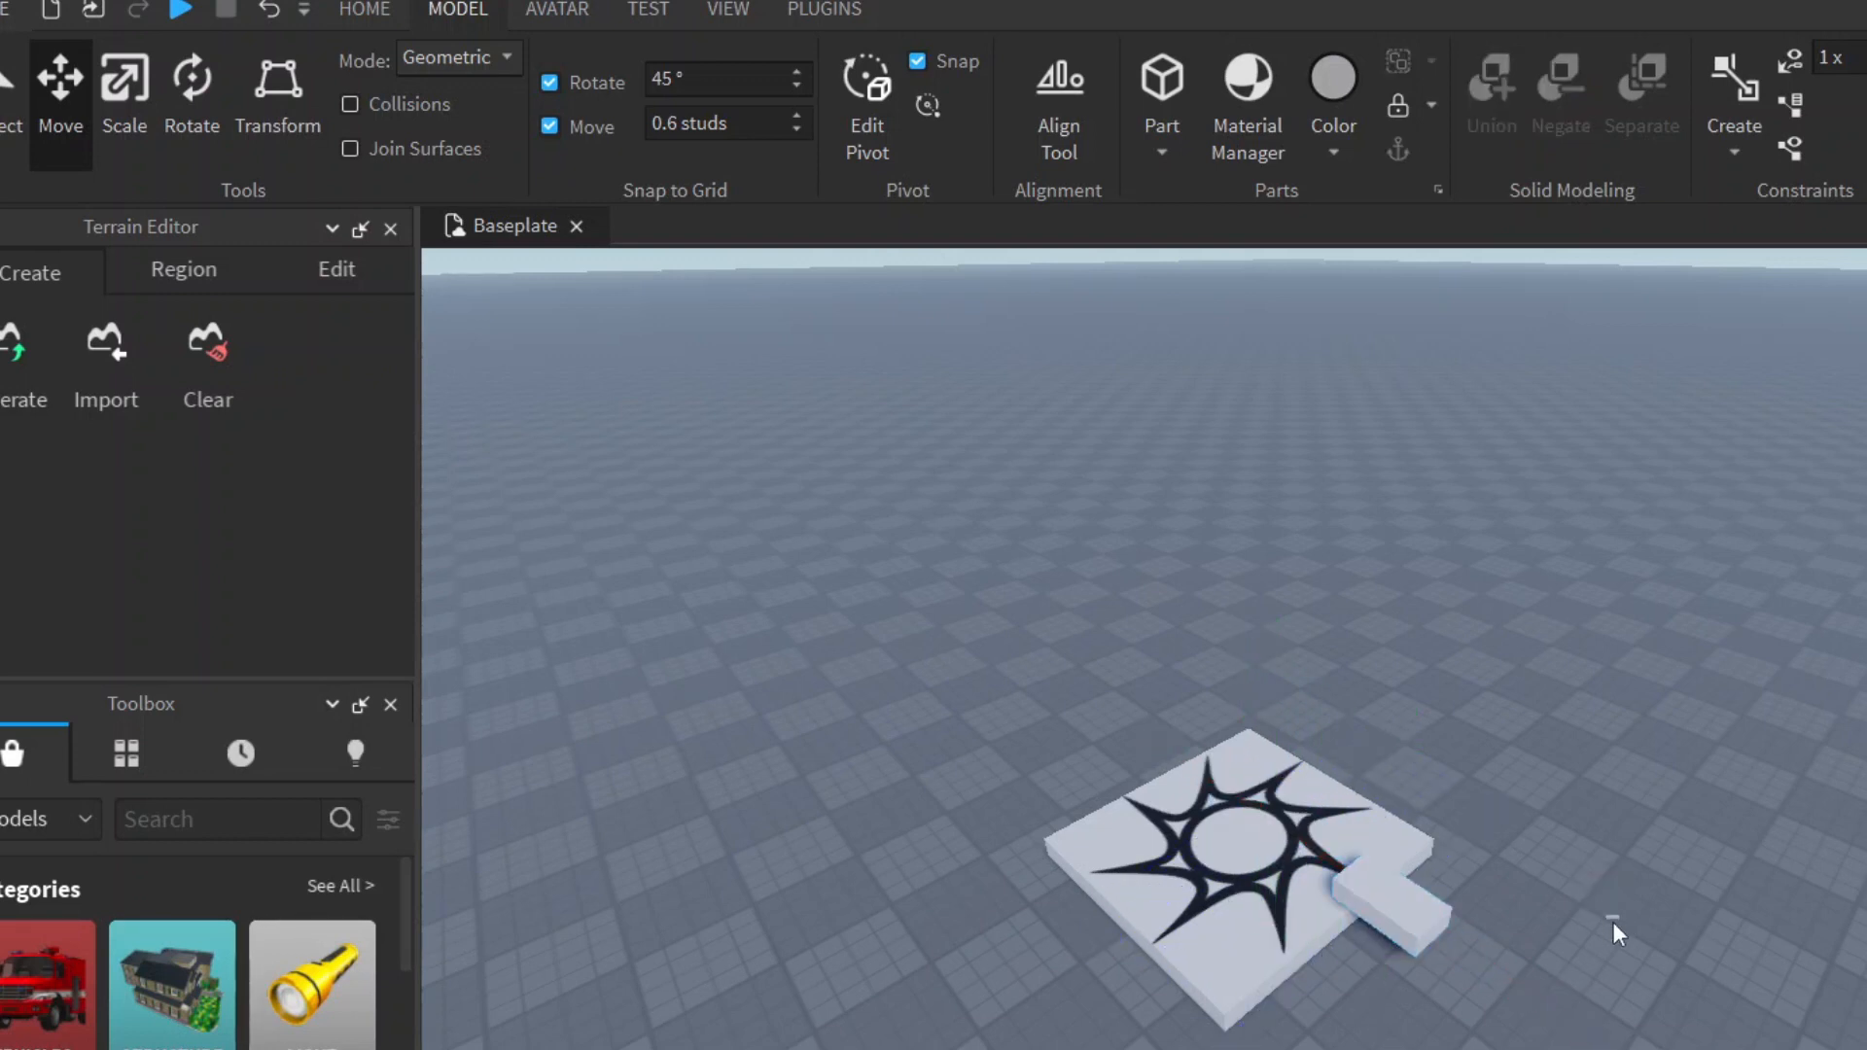
Insert a Wedge part and drag it onto the baseplate to the plate's lower right.
right_drag(1617, 934, 1313, 730)
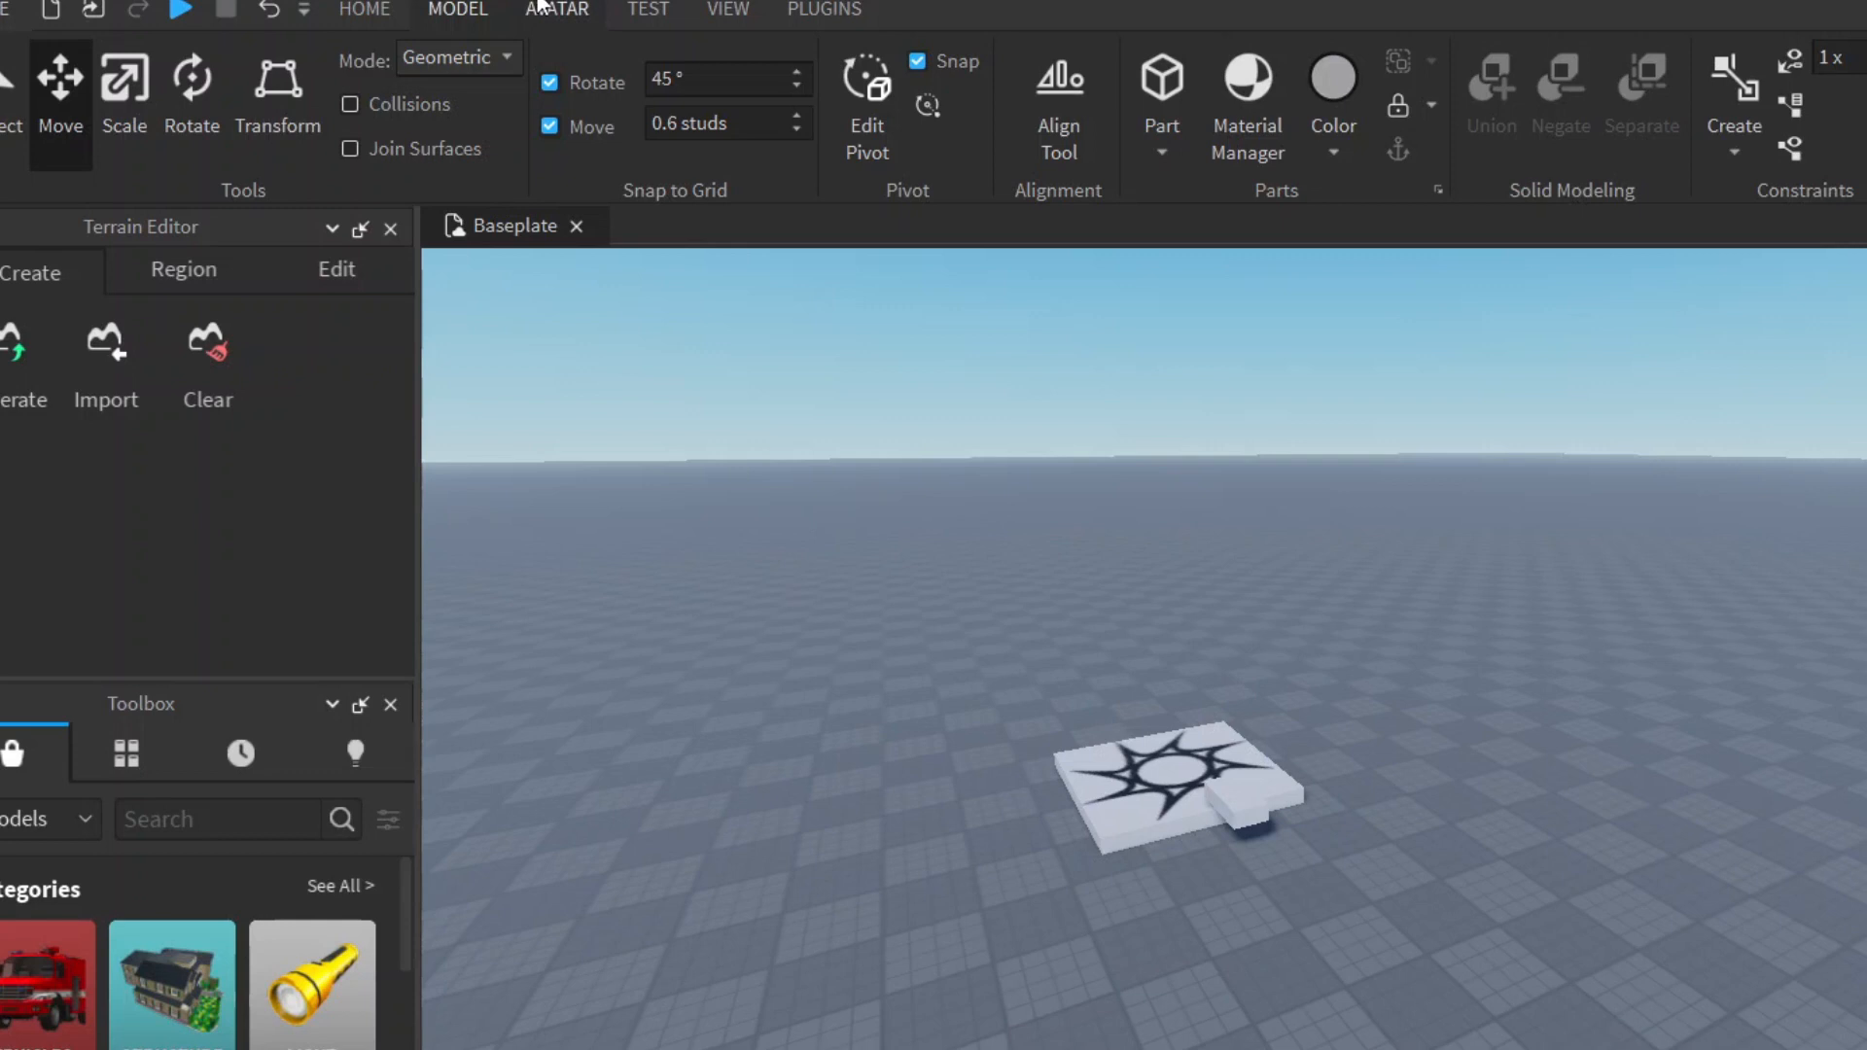
click(1162, 153)
click(1209, 260)
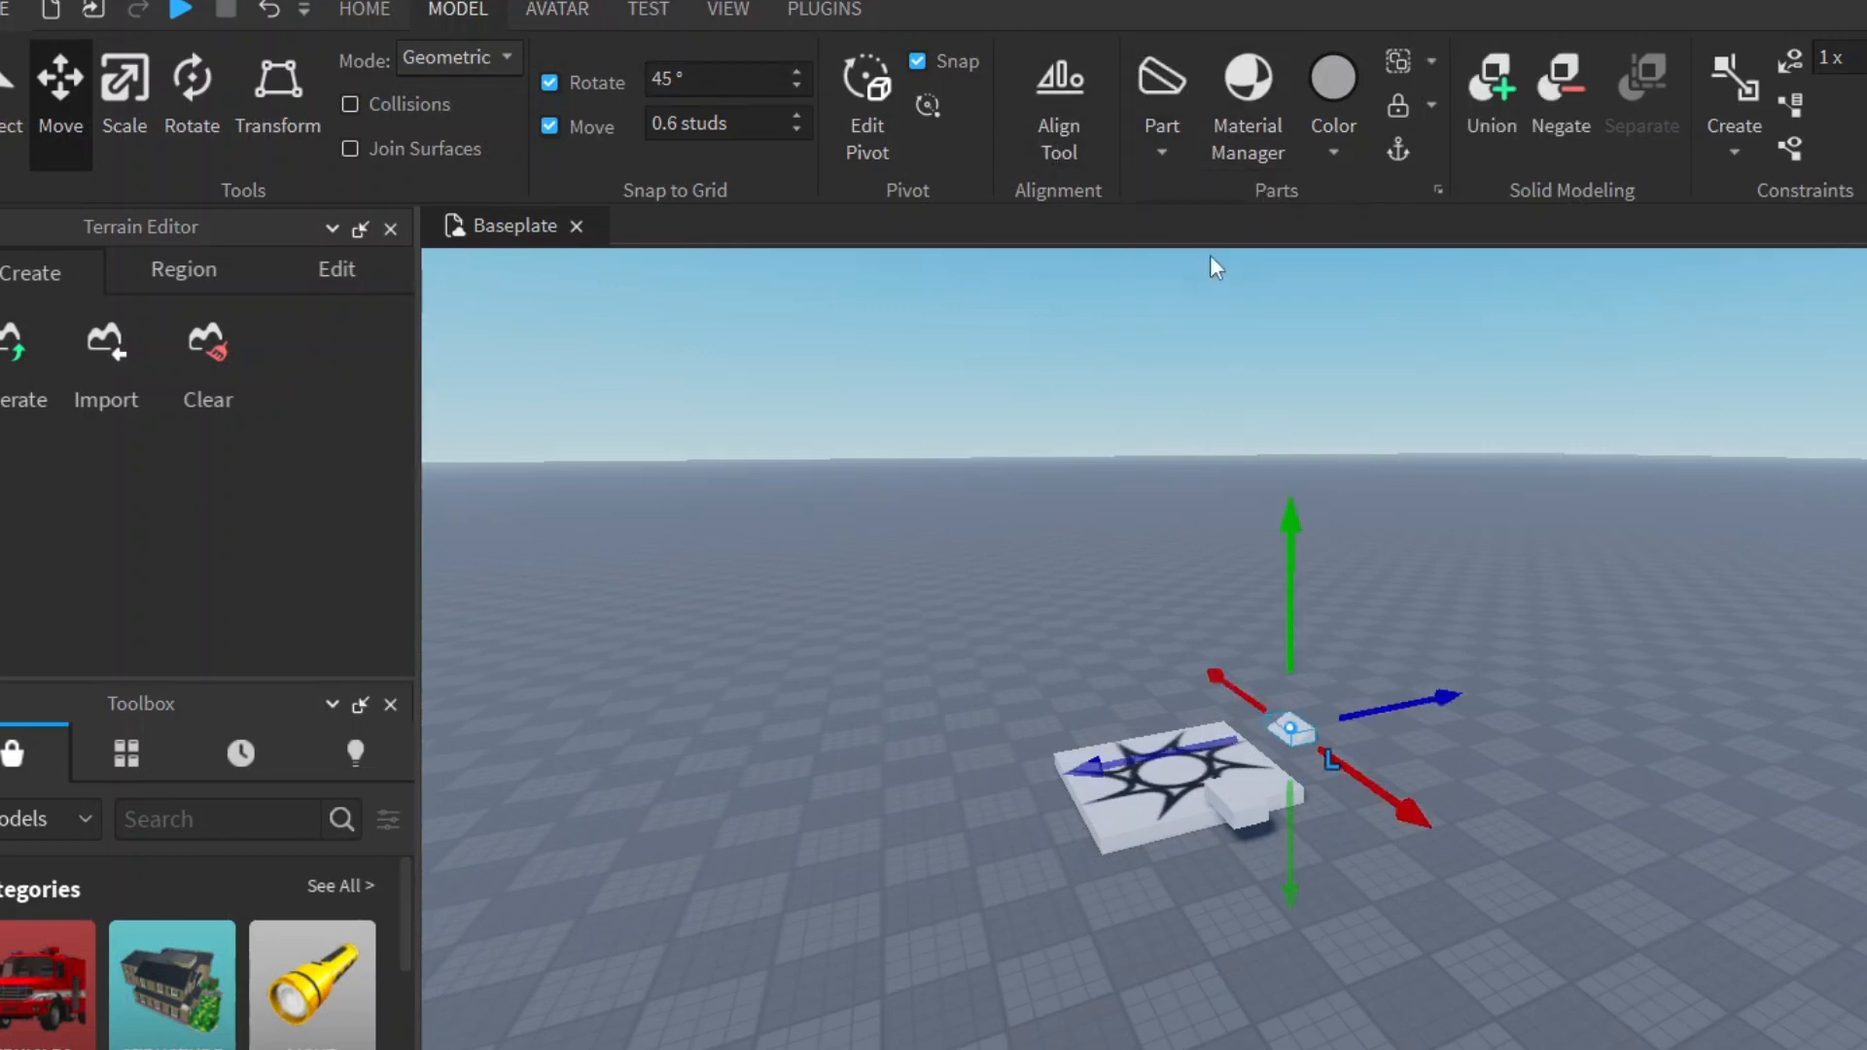
drag(1295, 725, 1373, 907)
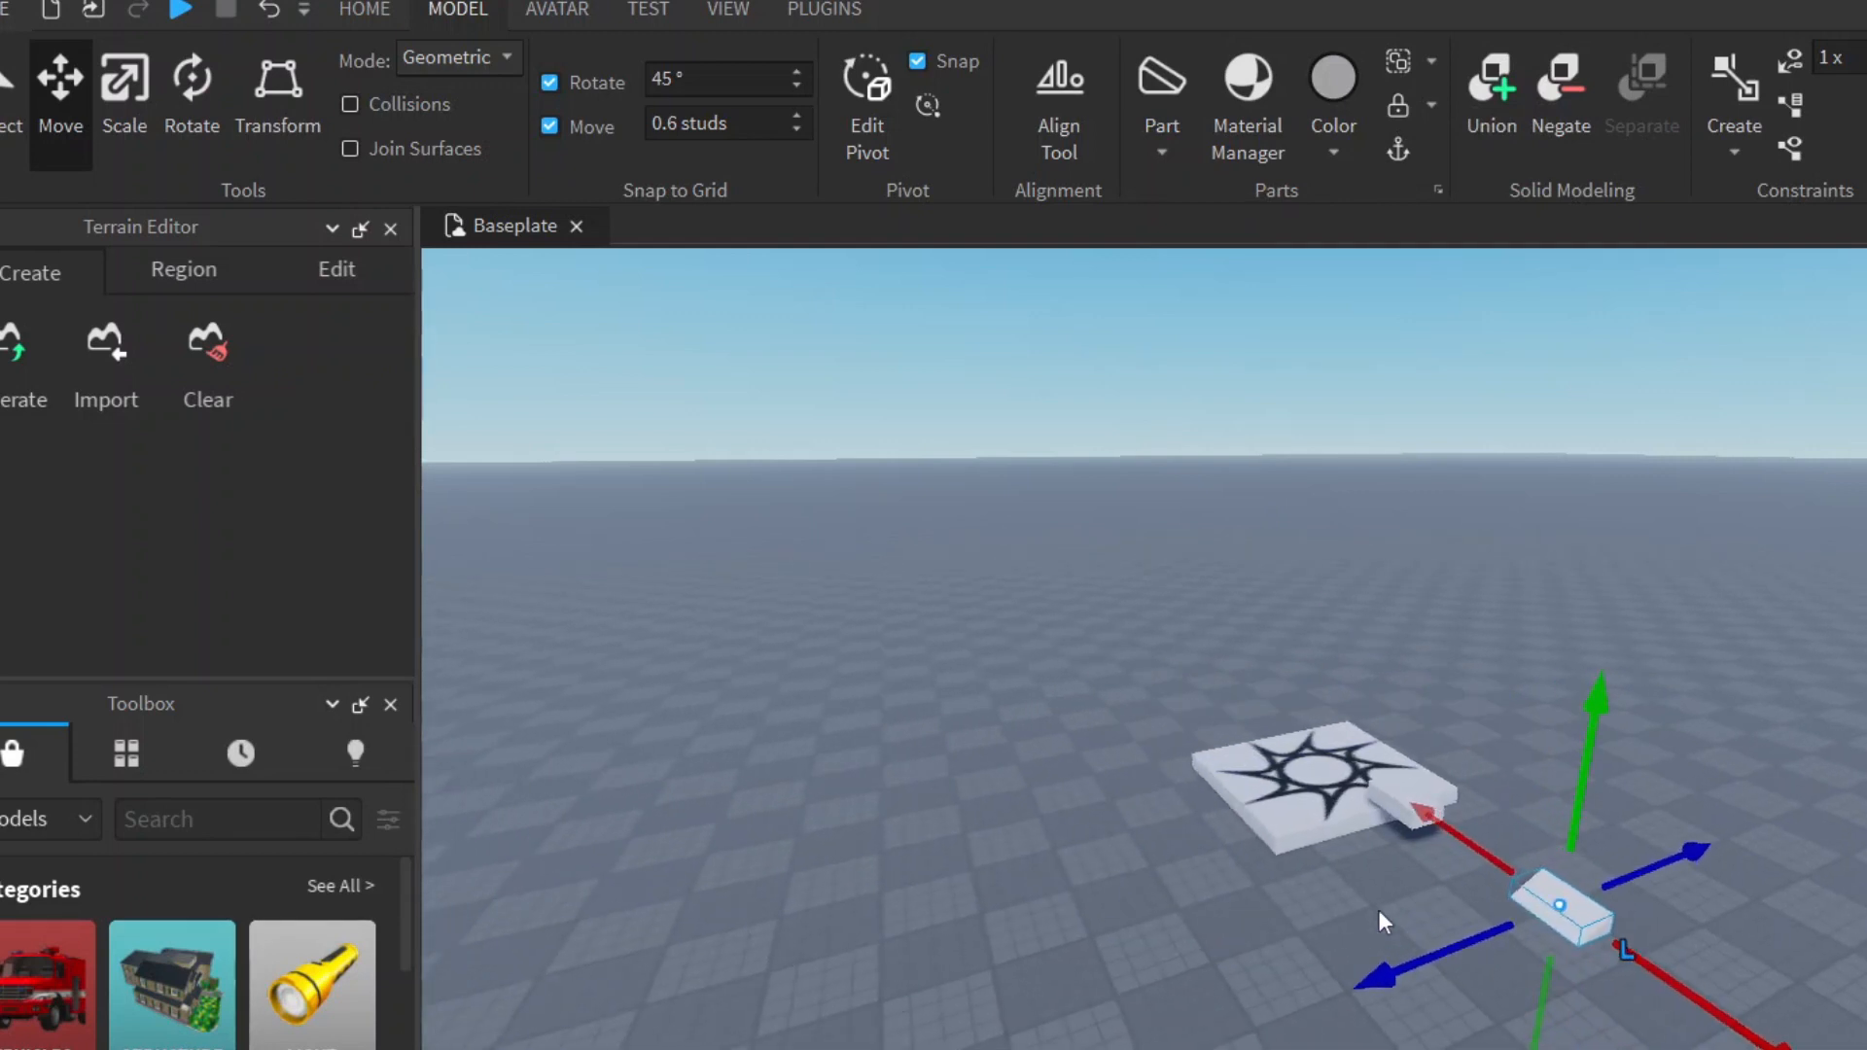
scroll(1379, 909, up, 2)
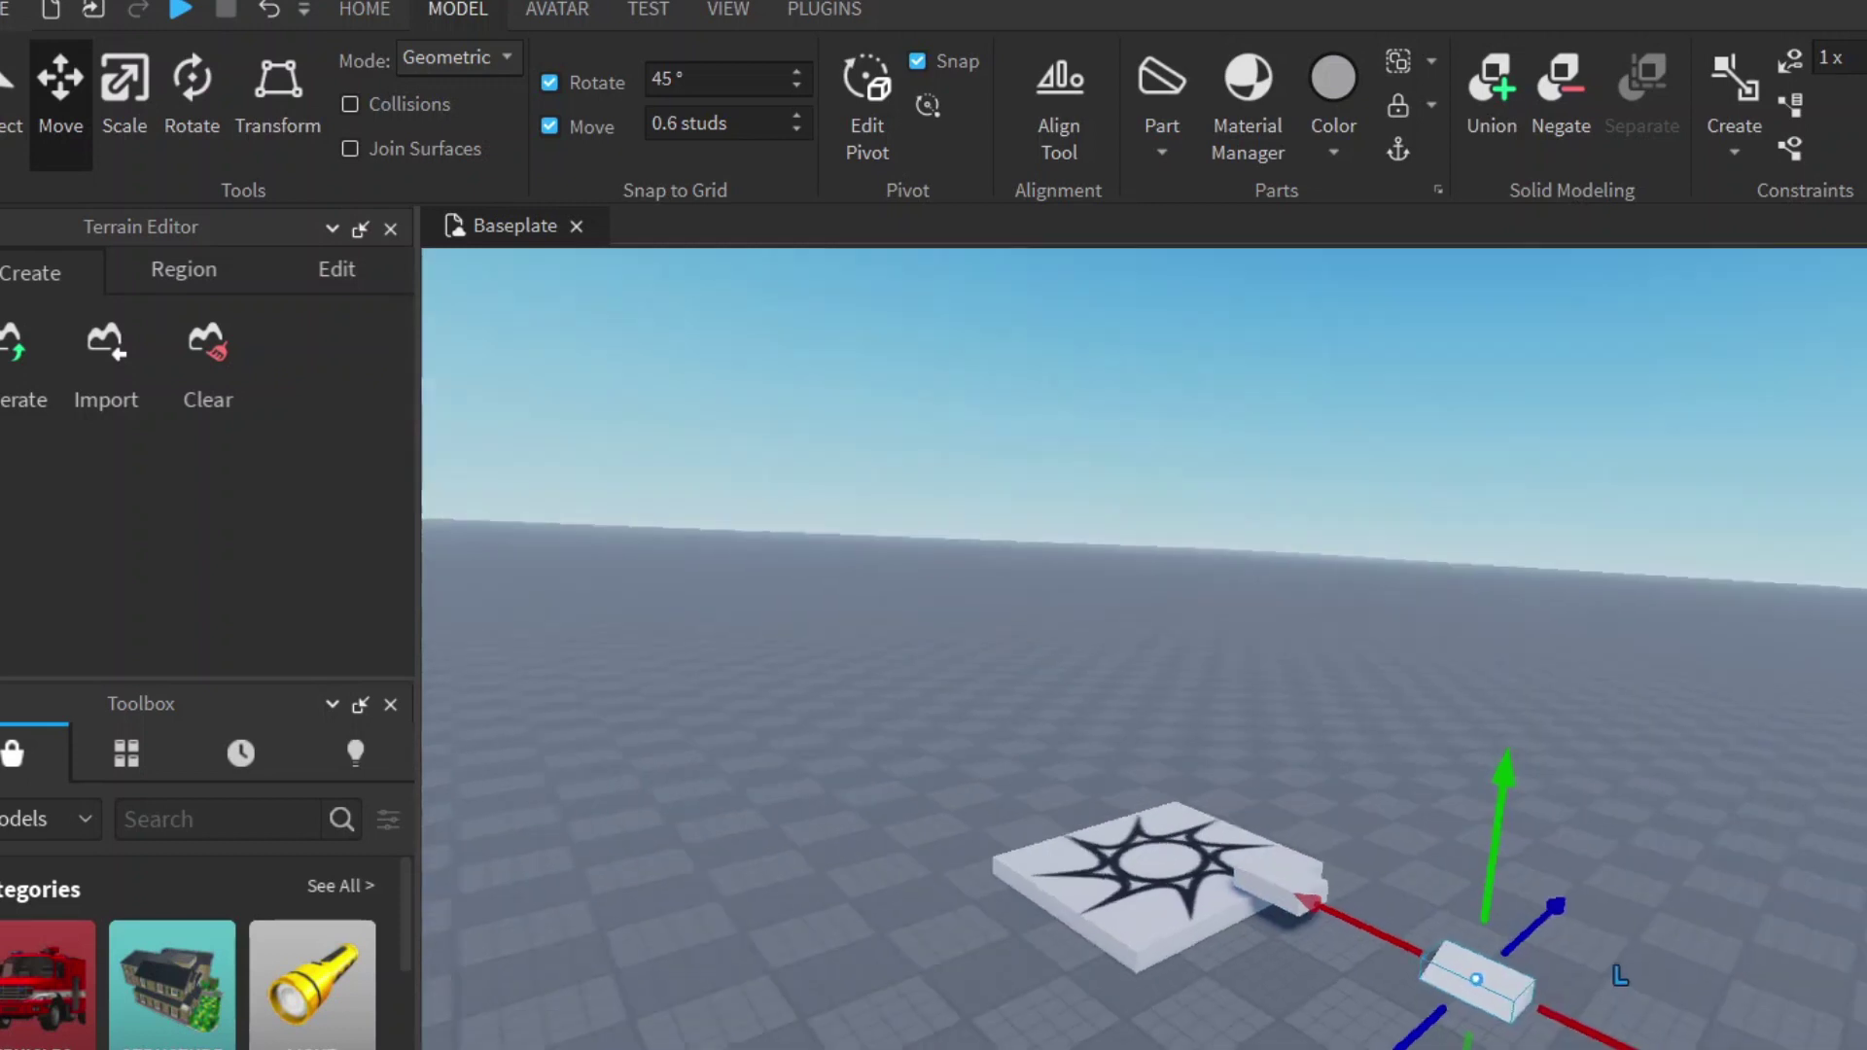
mouse_move(1605, 656)
right_down()
mouse_move(1774, 872)
mouse_move(1658, 785)
right_up()
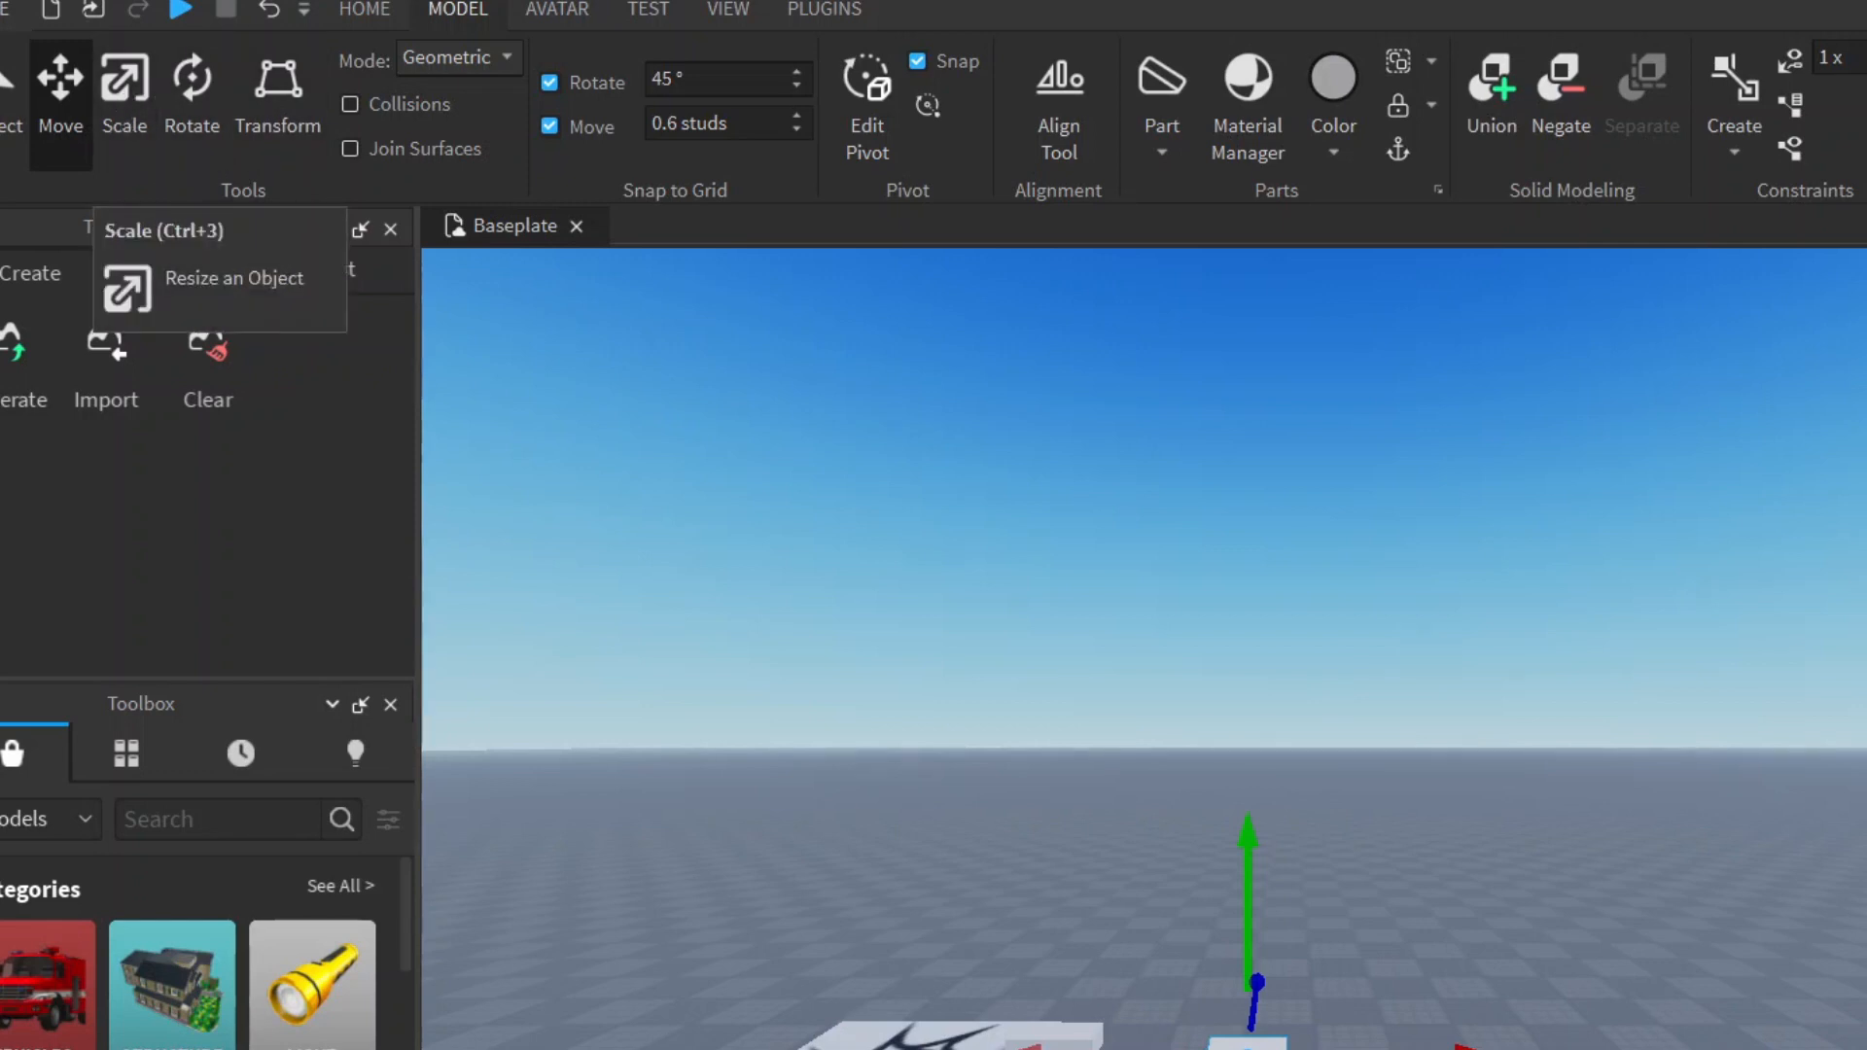
With Scale, make the wedge wider, taller and deeper into a ramp.
click(124, 88)
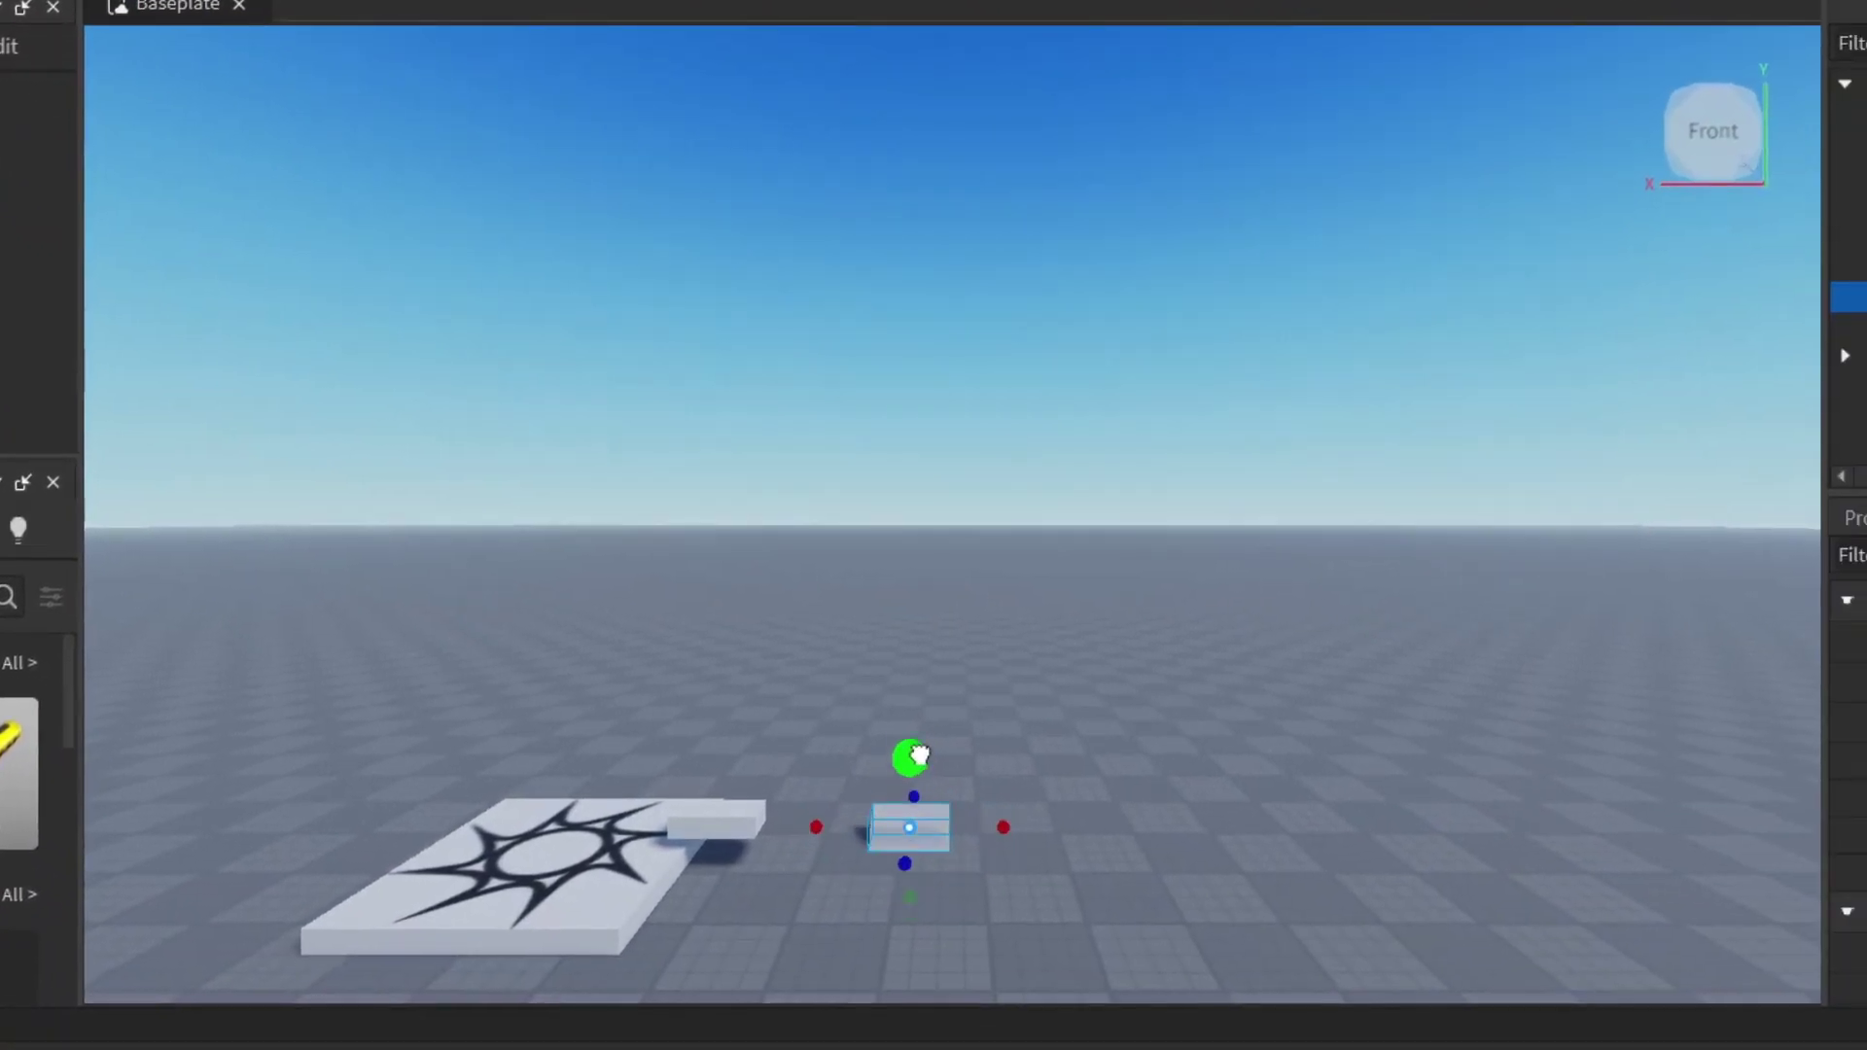
drag(912, 755, 912, 752)
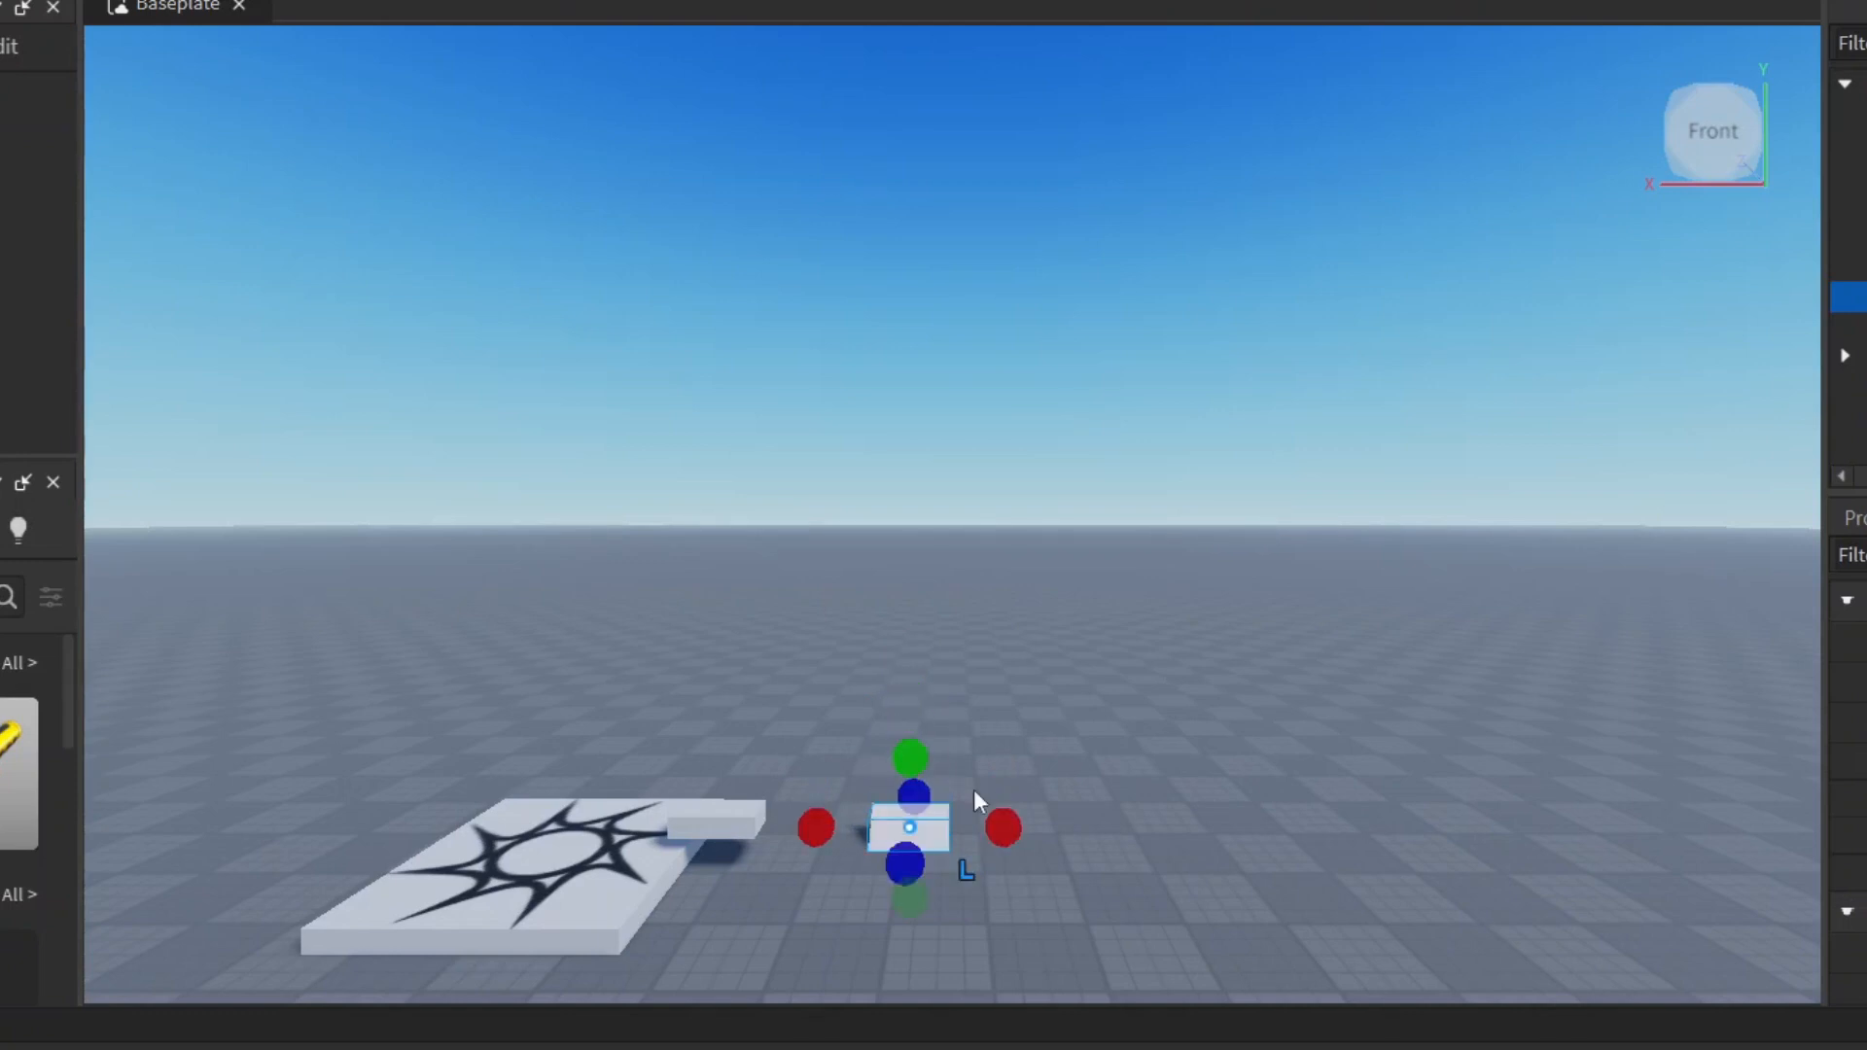
mouse_move(1004, 828)
mouse_down()
mouse_move(1117, 837)
mouse_move(1050, 832)
mouse_up()
mouse_move(934, 860)
mouse_down()
mouse_move(957, 866)
mouse_move(933, 907)
mouse_up()
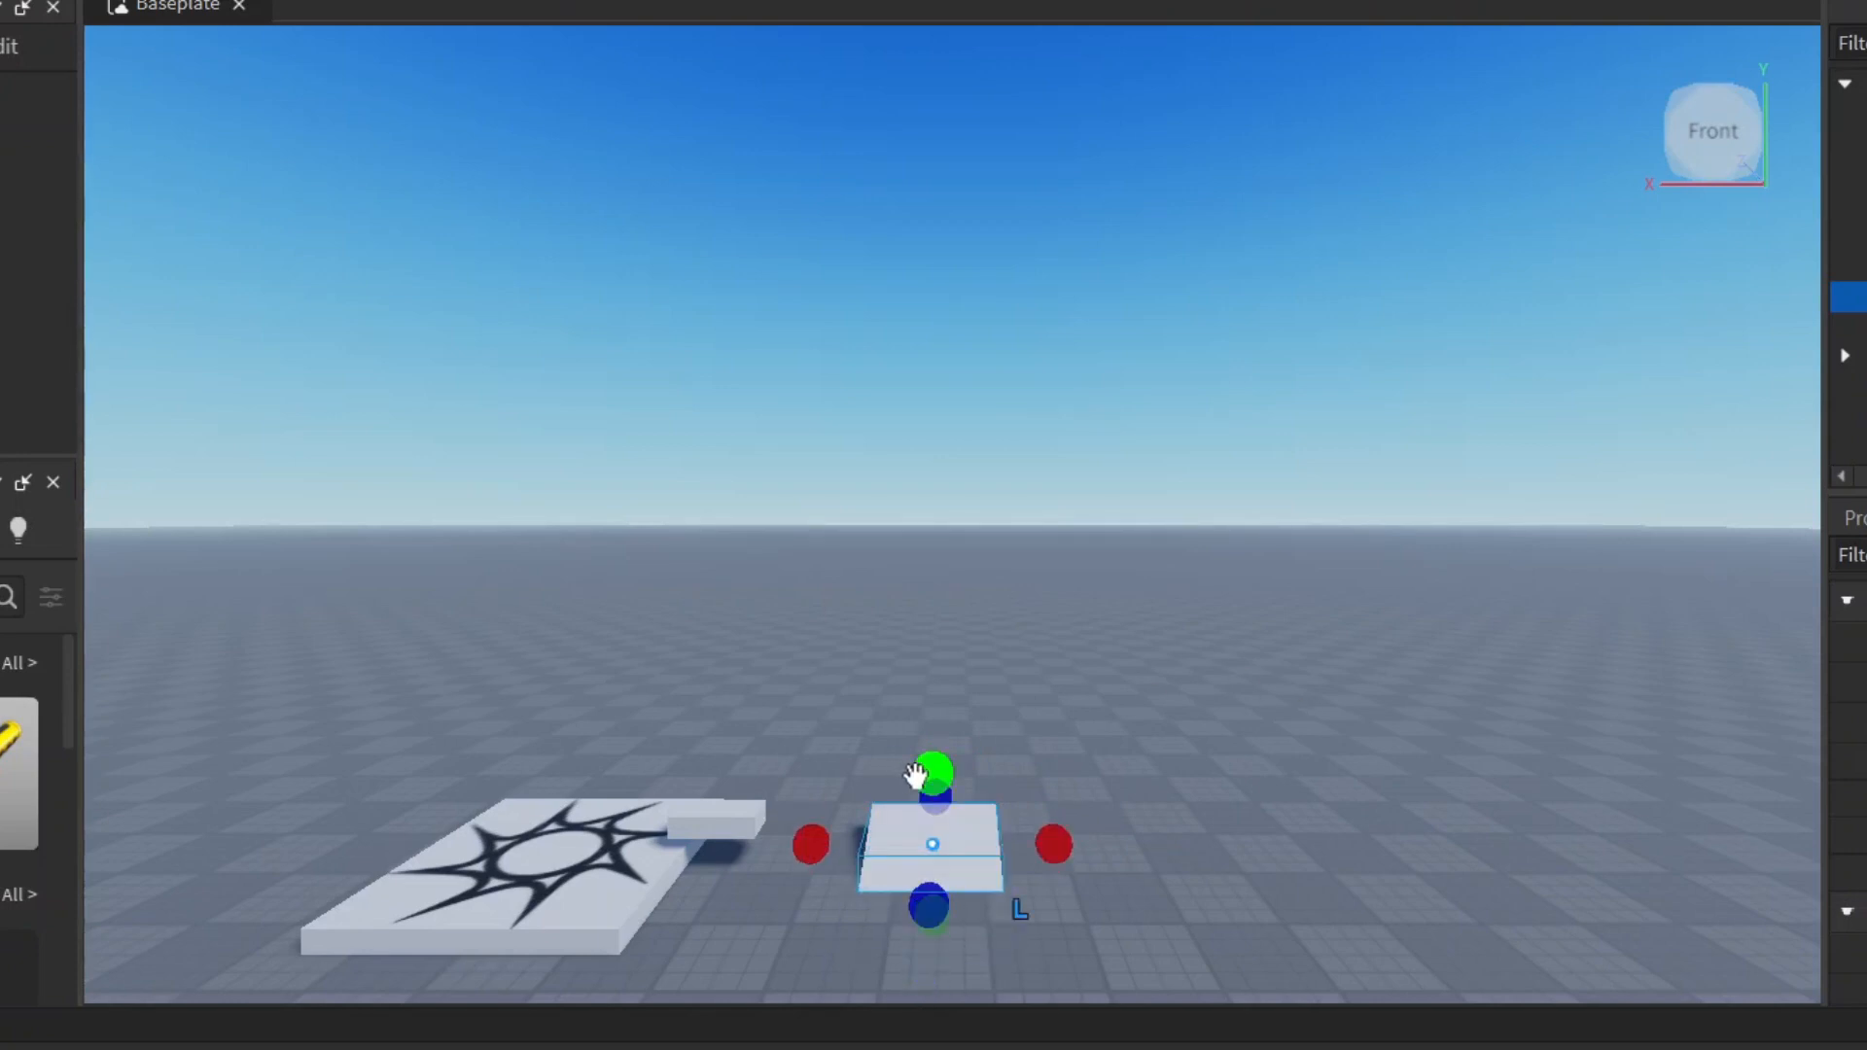
drag(935, 766, 933, 722)
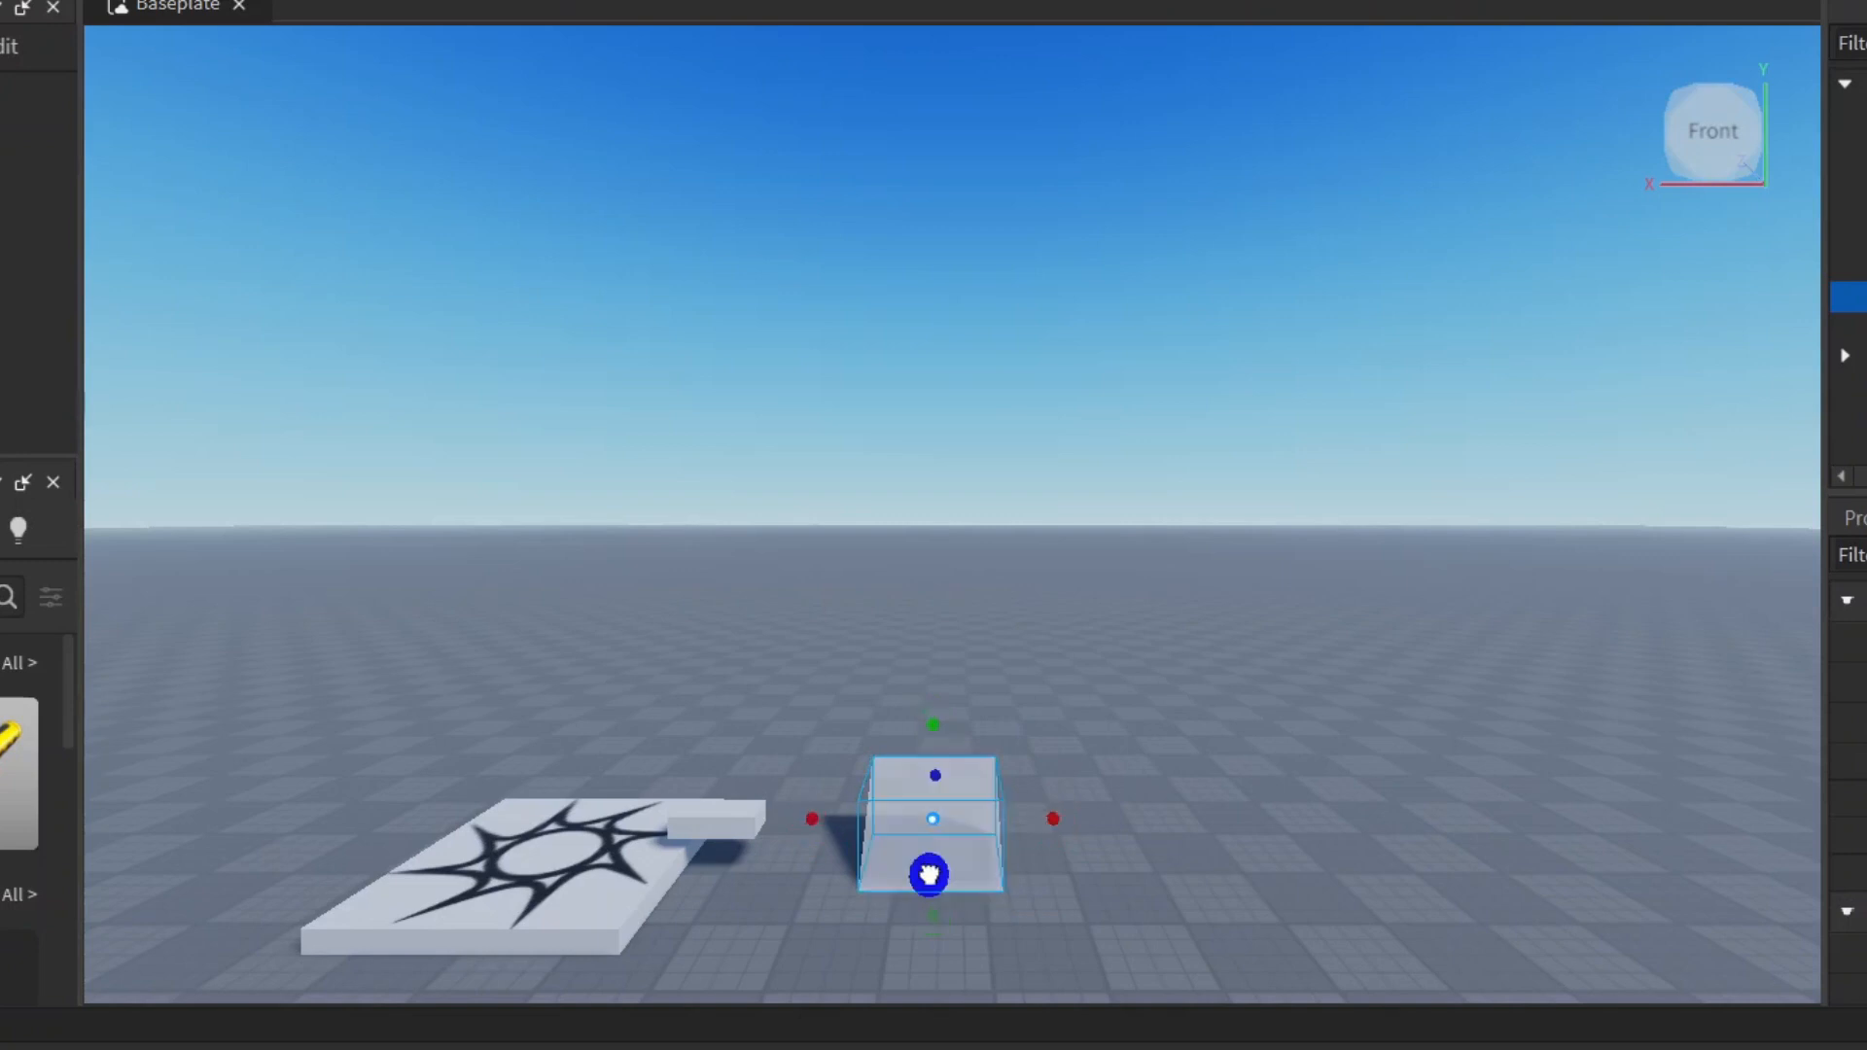
drag(933, 875, 927, 934)
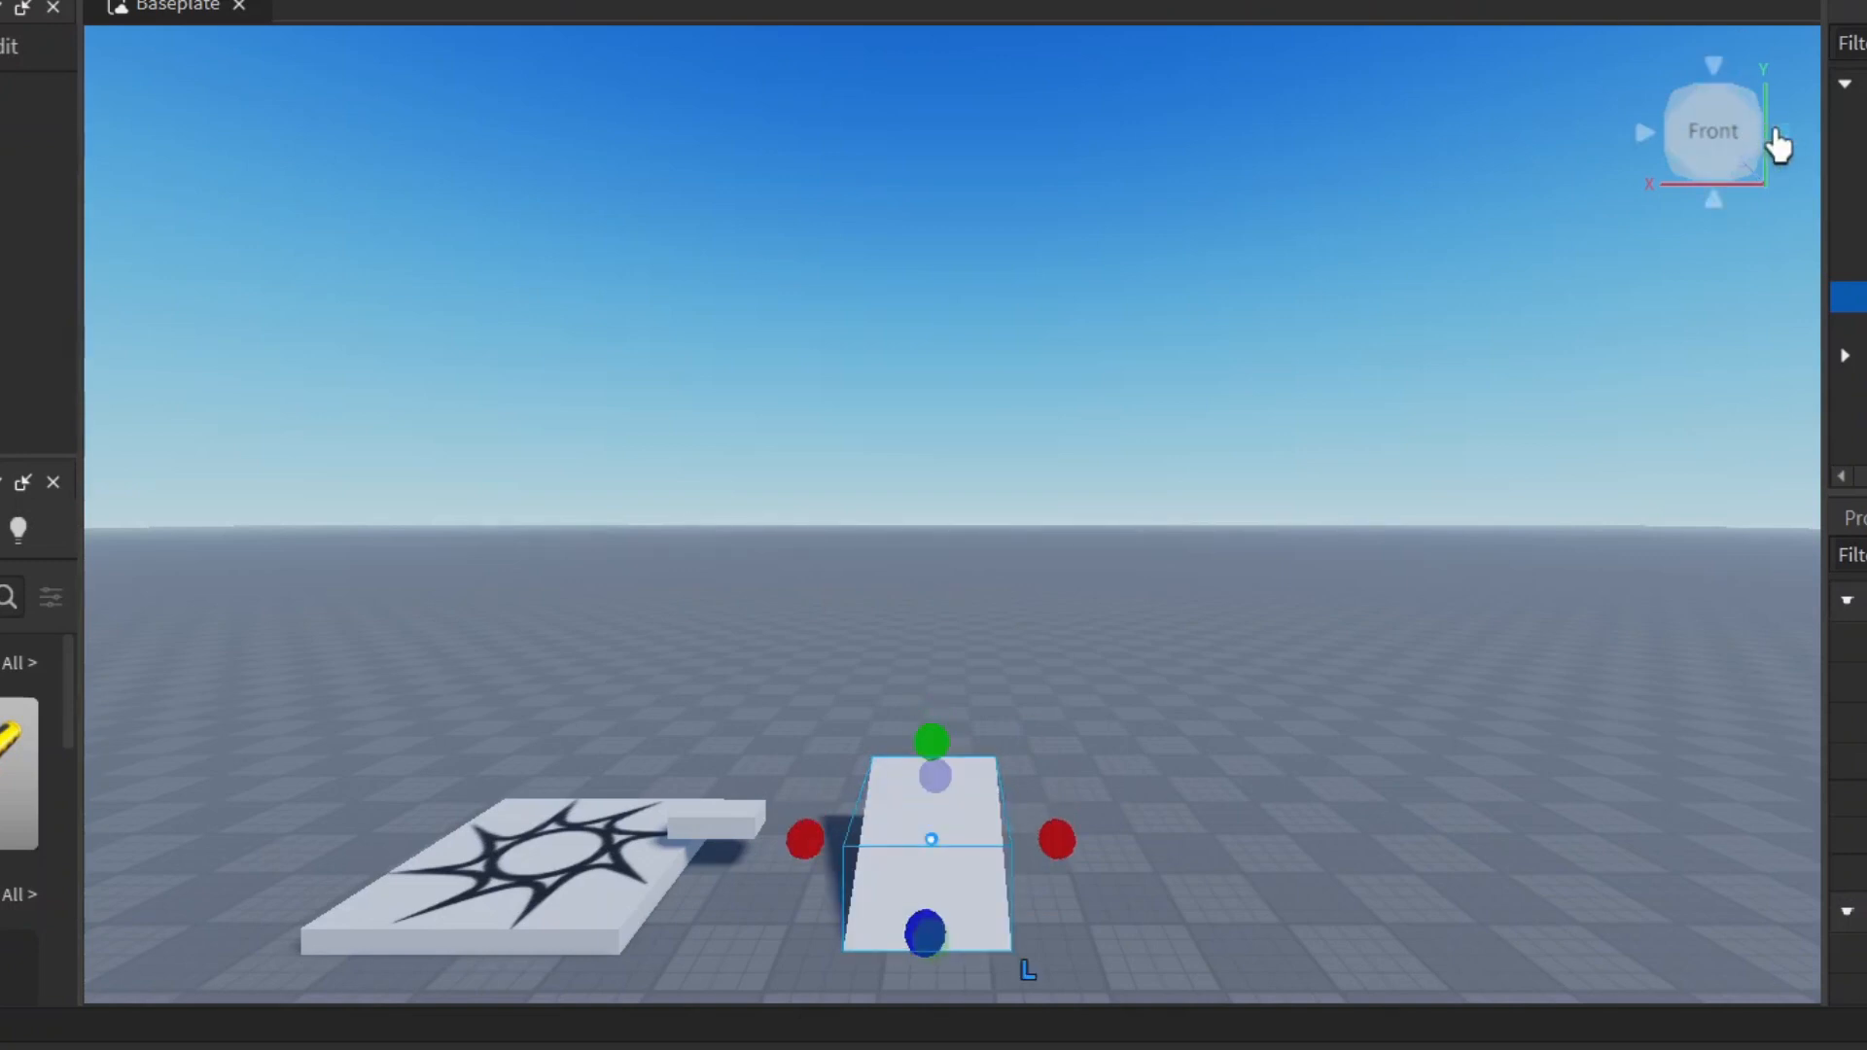
From a top-down angle, shorten the wedge's length and adjust its height.
mouse_move(1760, 134)
mouse_down()
mouse_move(1686, 117)
mouse_move(1700, 139)
mouse_up()
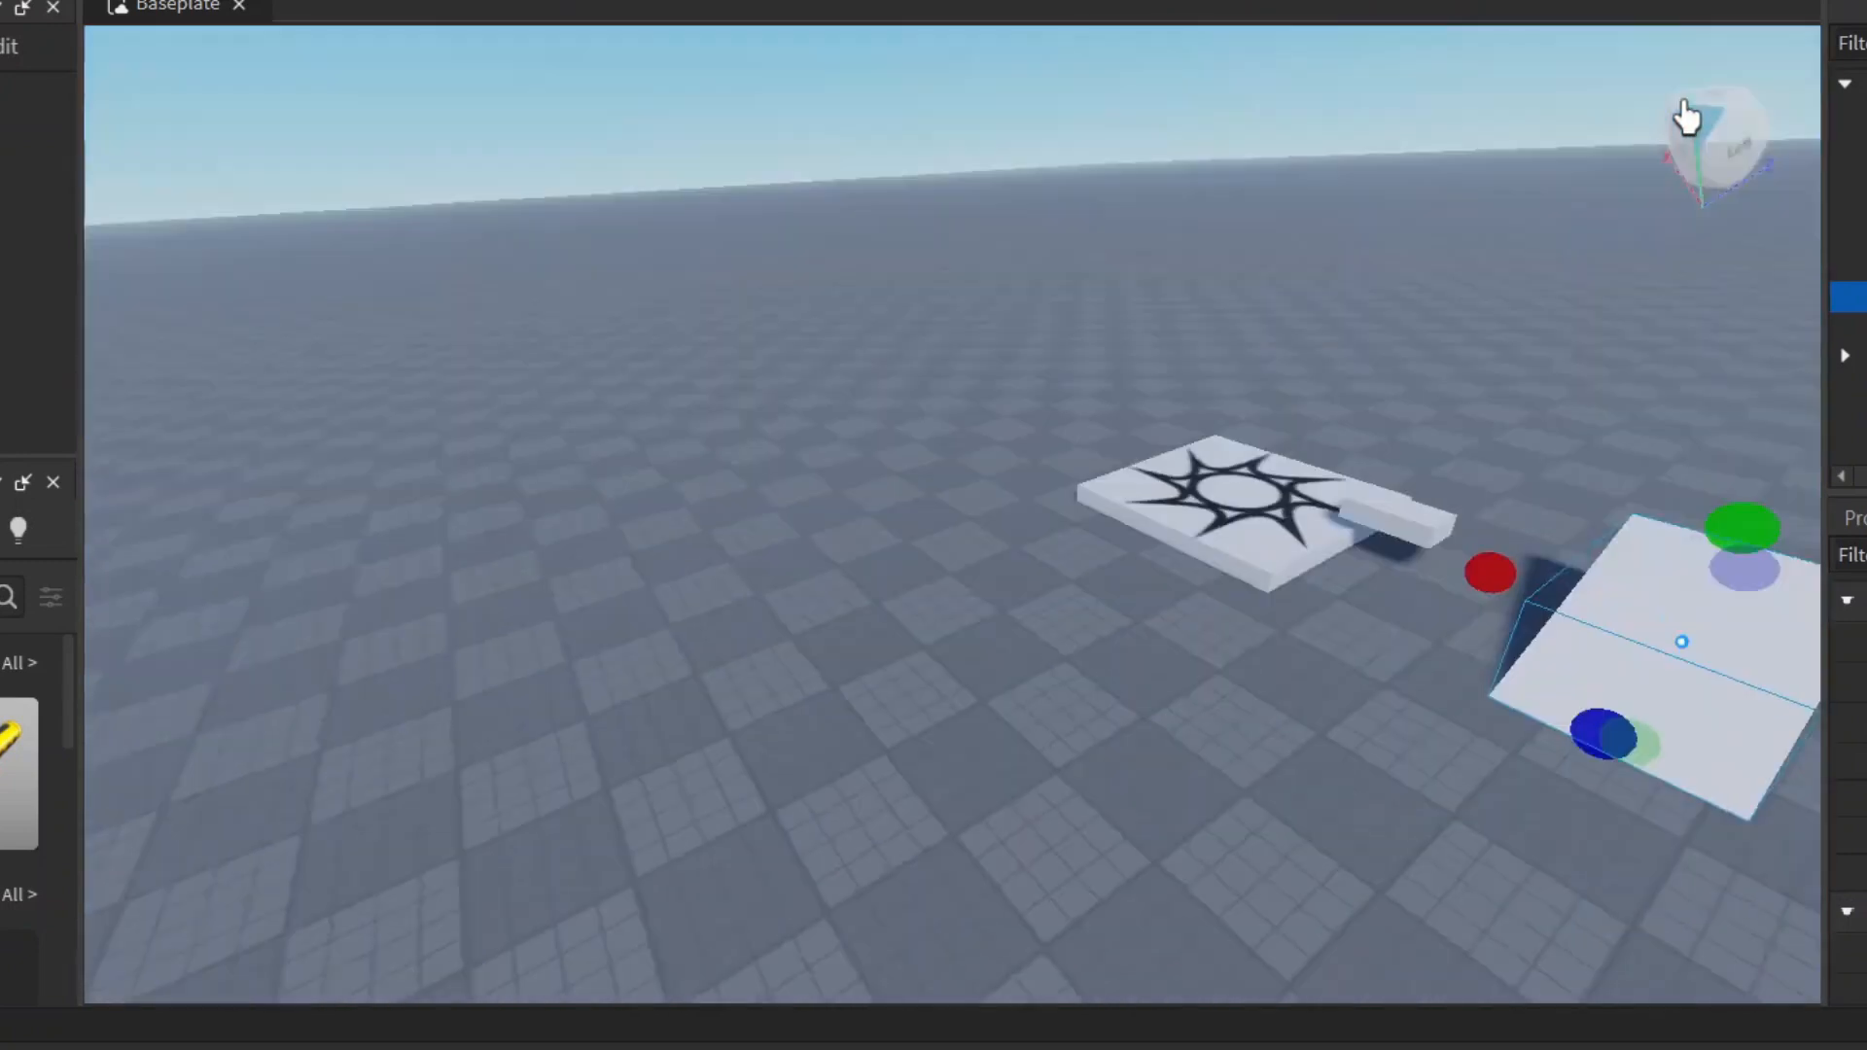
right_drag(1629, 426, 1582, 480)
scroll(1587, 493, up, 1)
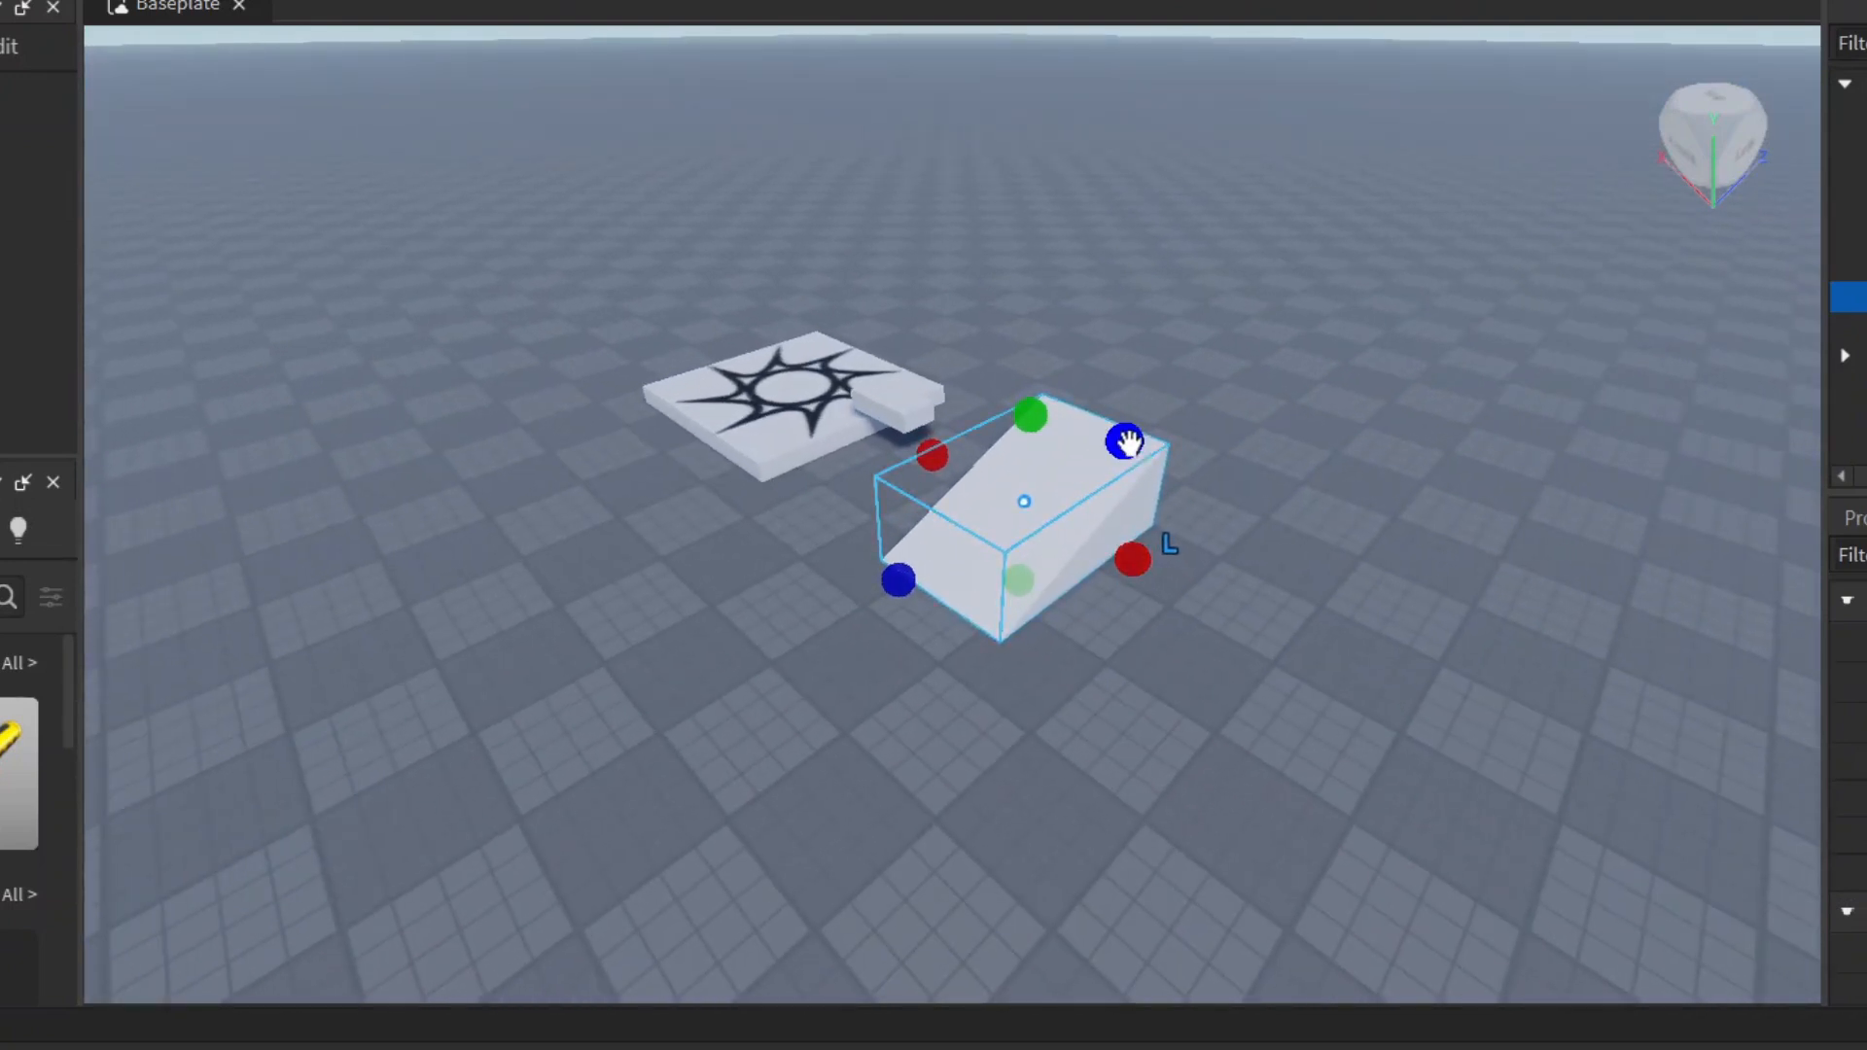
drag(1134, 564, 1093, 544)
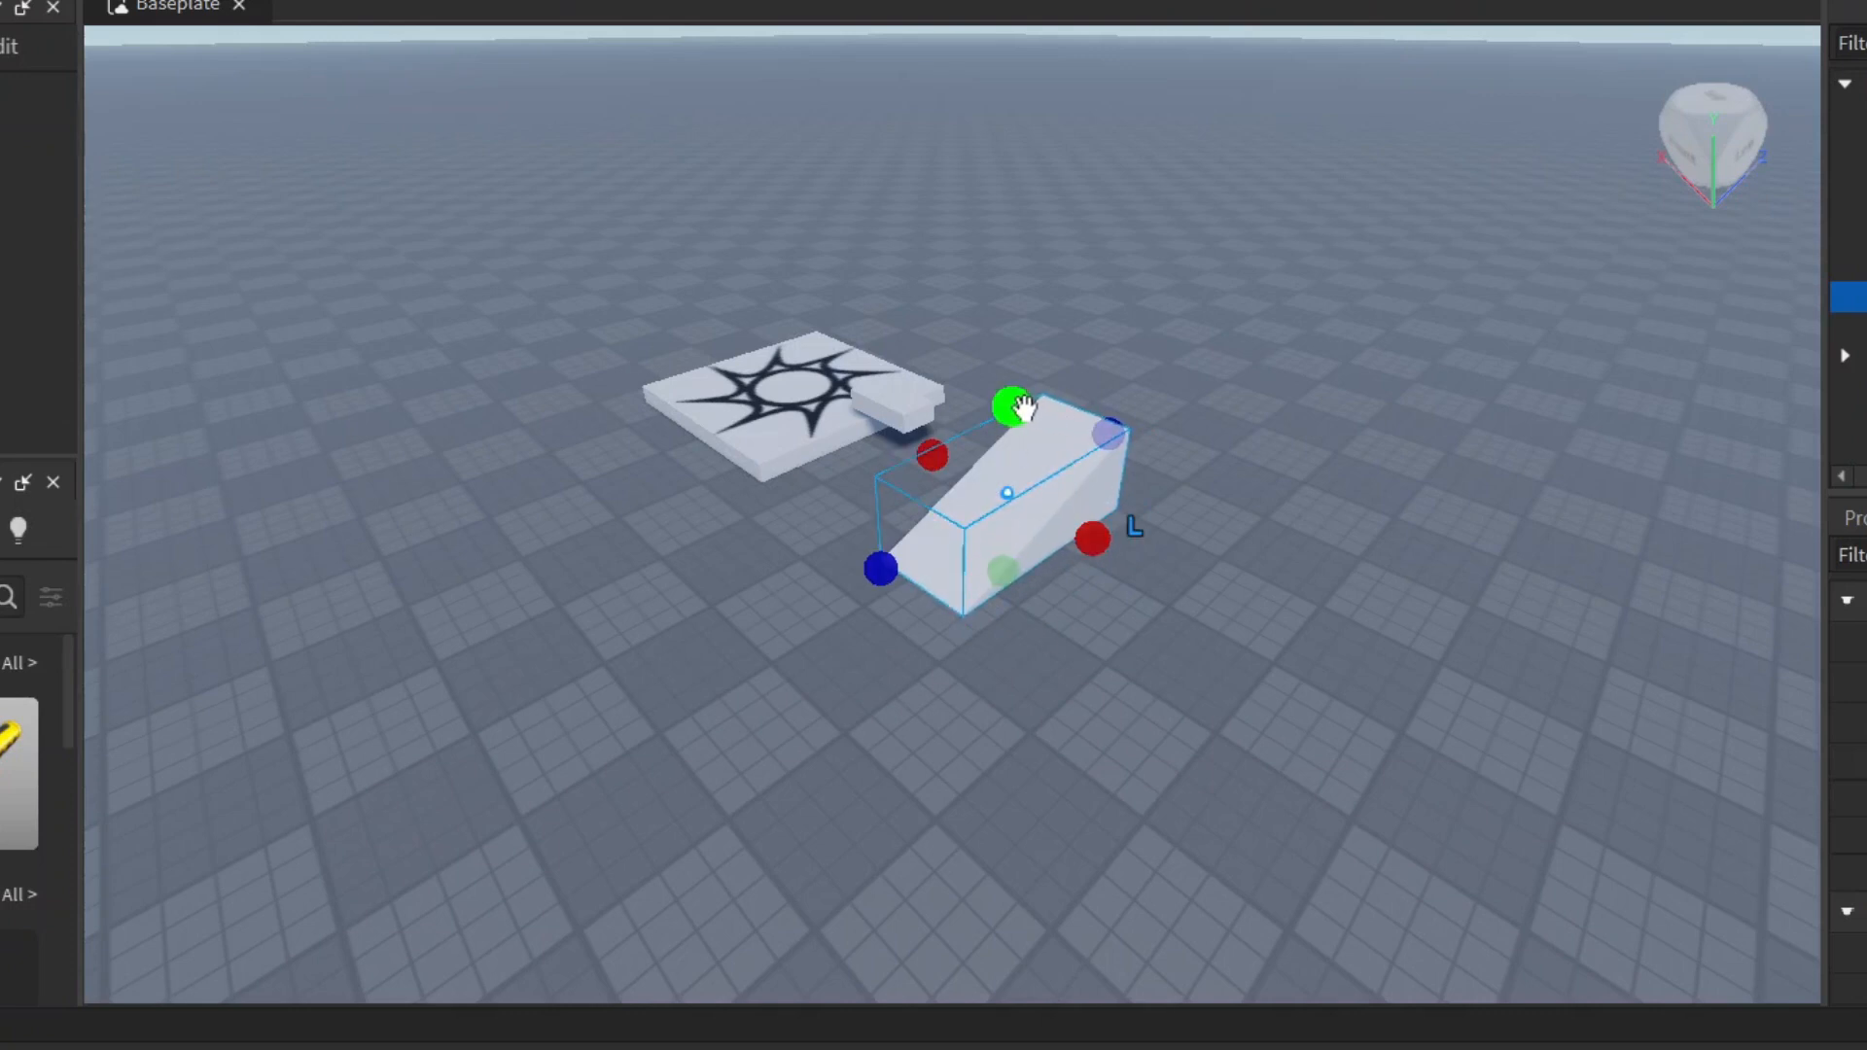
drag(1013, 407, 1015, 391)
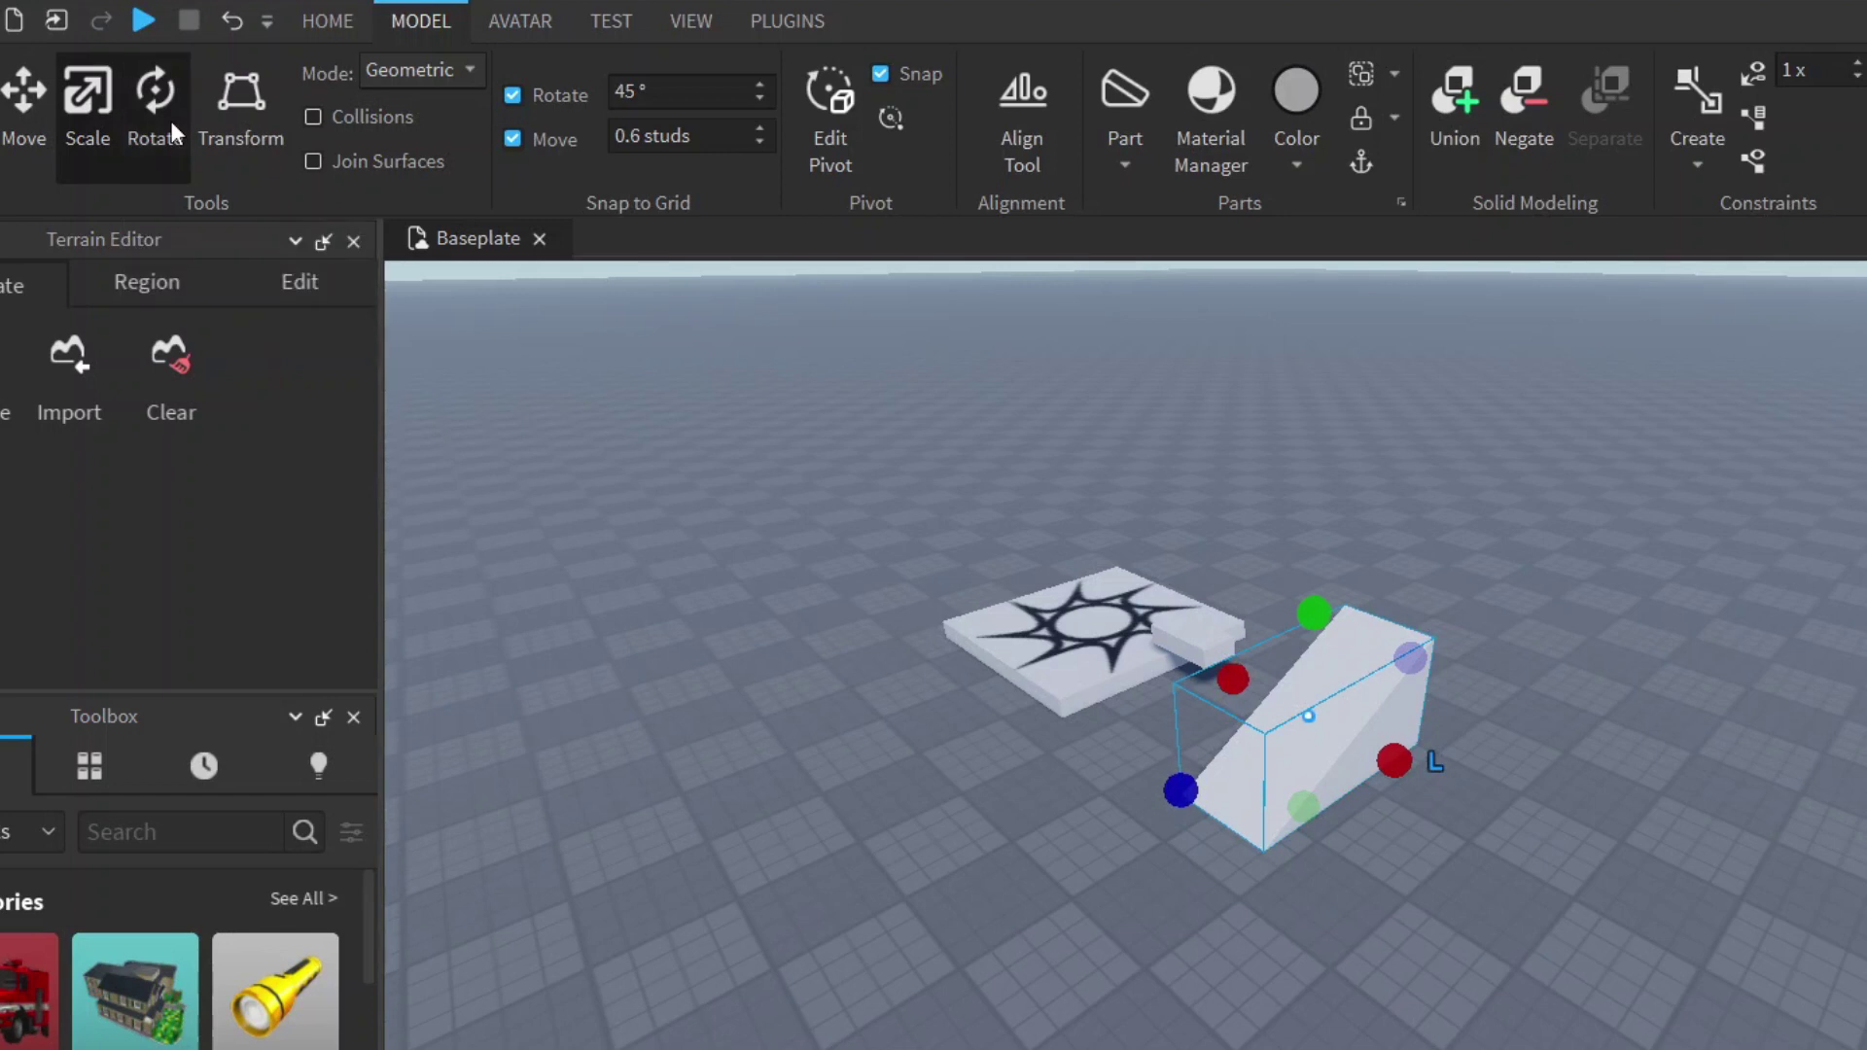
Rotate the wedge freely with the rings, spinning it vertically and tilting it.
click(162, 117)
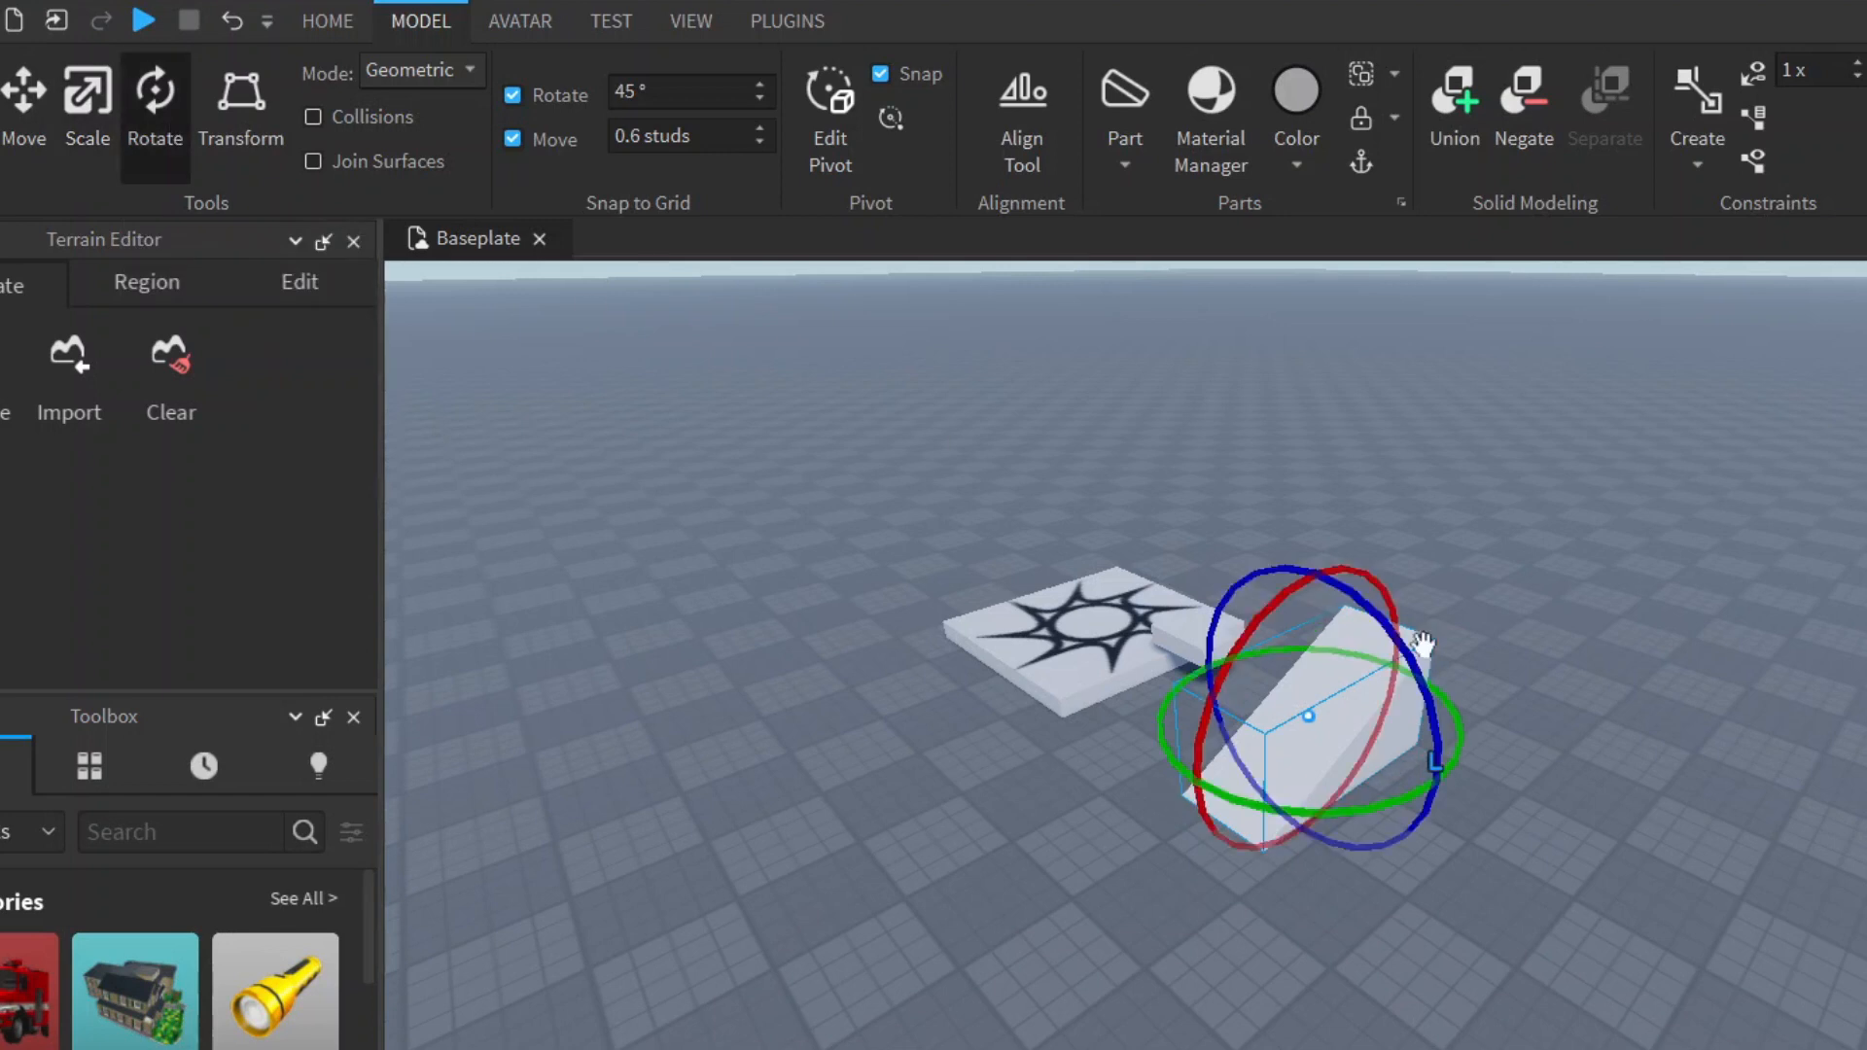
mouse_move(1397, 789)
mouse_down()
mouse_move(1249, 801)
mouse_move(1458, 697)
mouse_move(1331, 656)
mouse_move(1459, 759)
mouse_move(1327, 814)
mouse_move(1220, 778)
mouse_up()
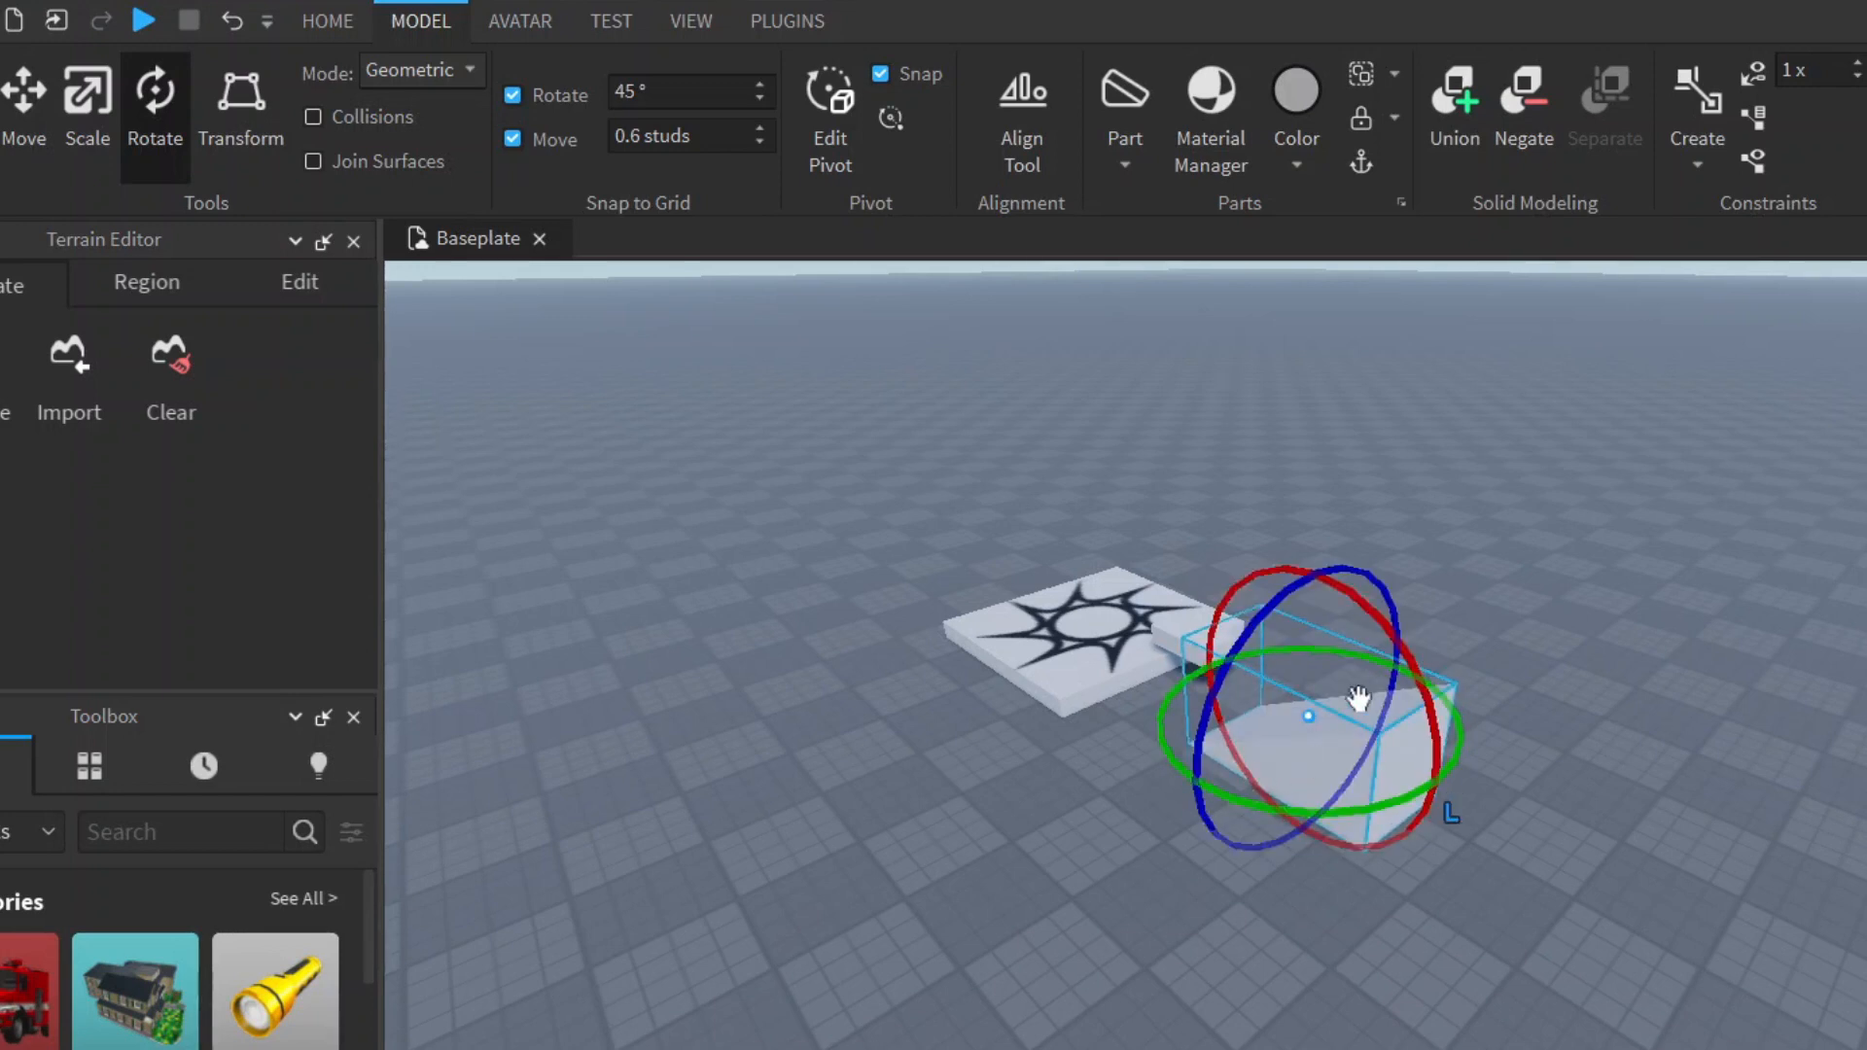
mouse_move(1381, 588)
mouse_down()
mouse_move(1422, 642)
mouse_move(1430, 723)
mouse_move(1436, 620)
mouse_move(1417, 703)
mouse_move(1403, 645)
mouse_move(1403, 703)
mouse_move(1412, 686)
mouse_up()
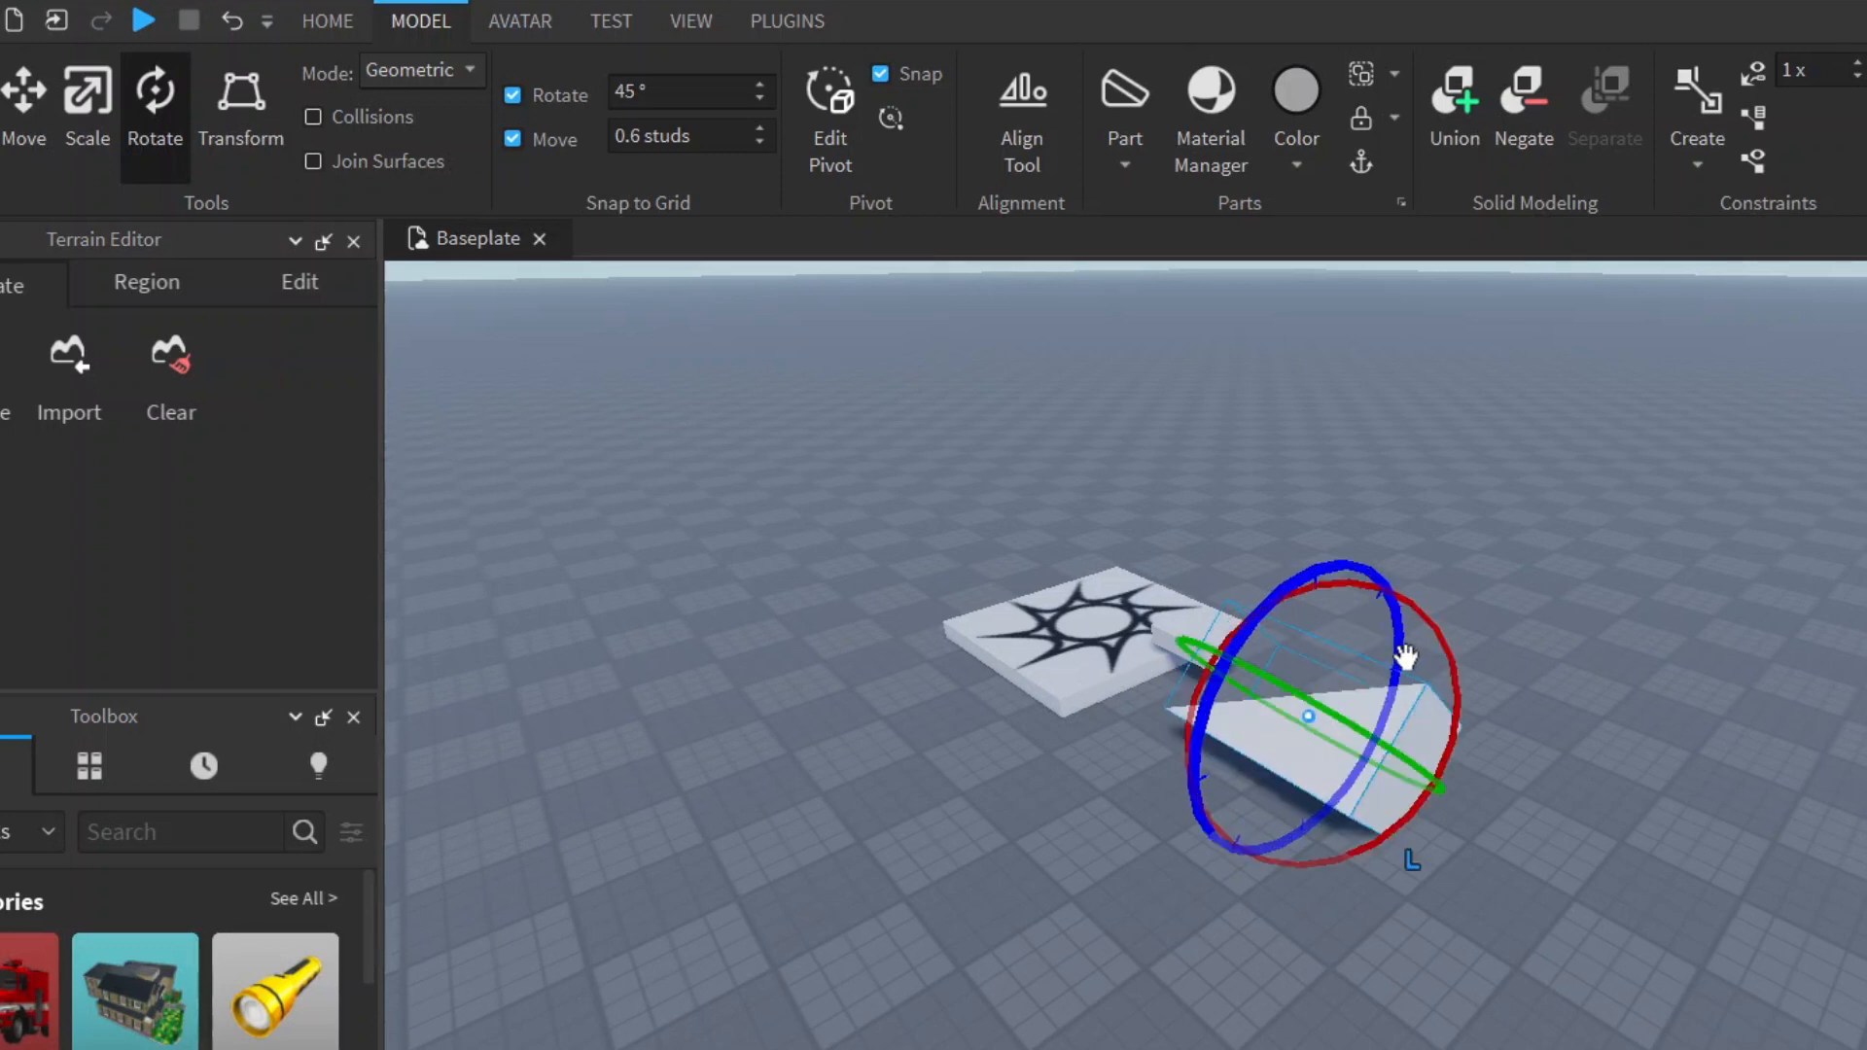
click(157, 90)
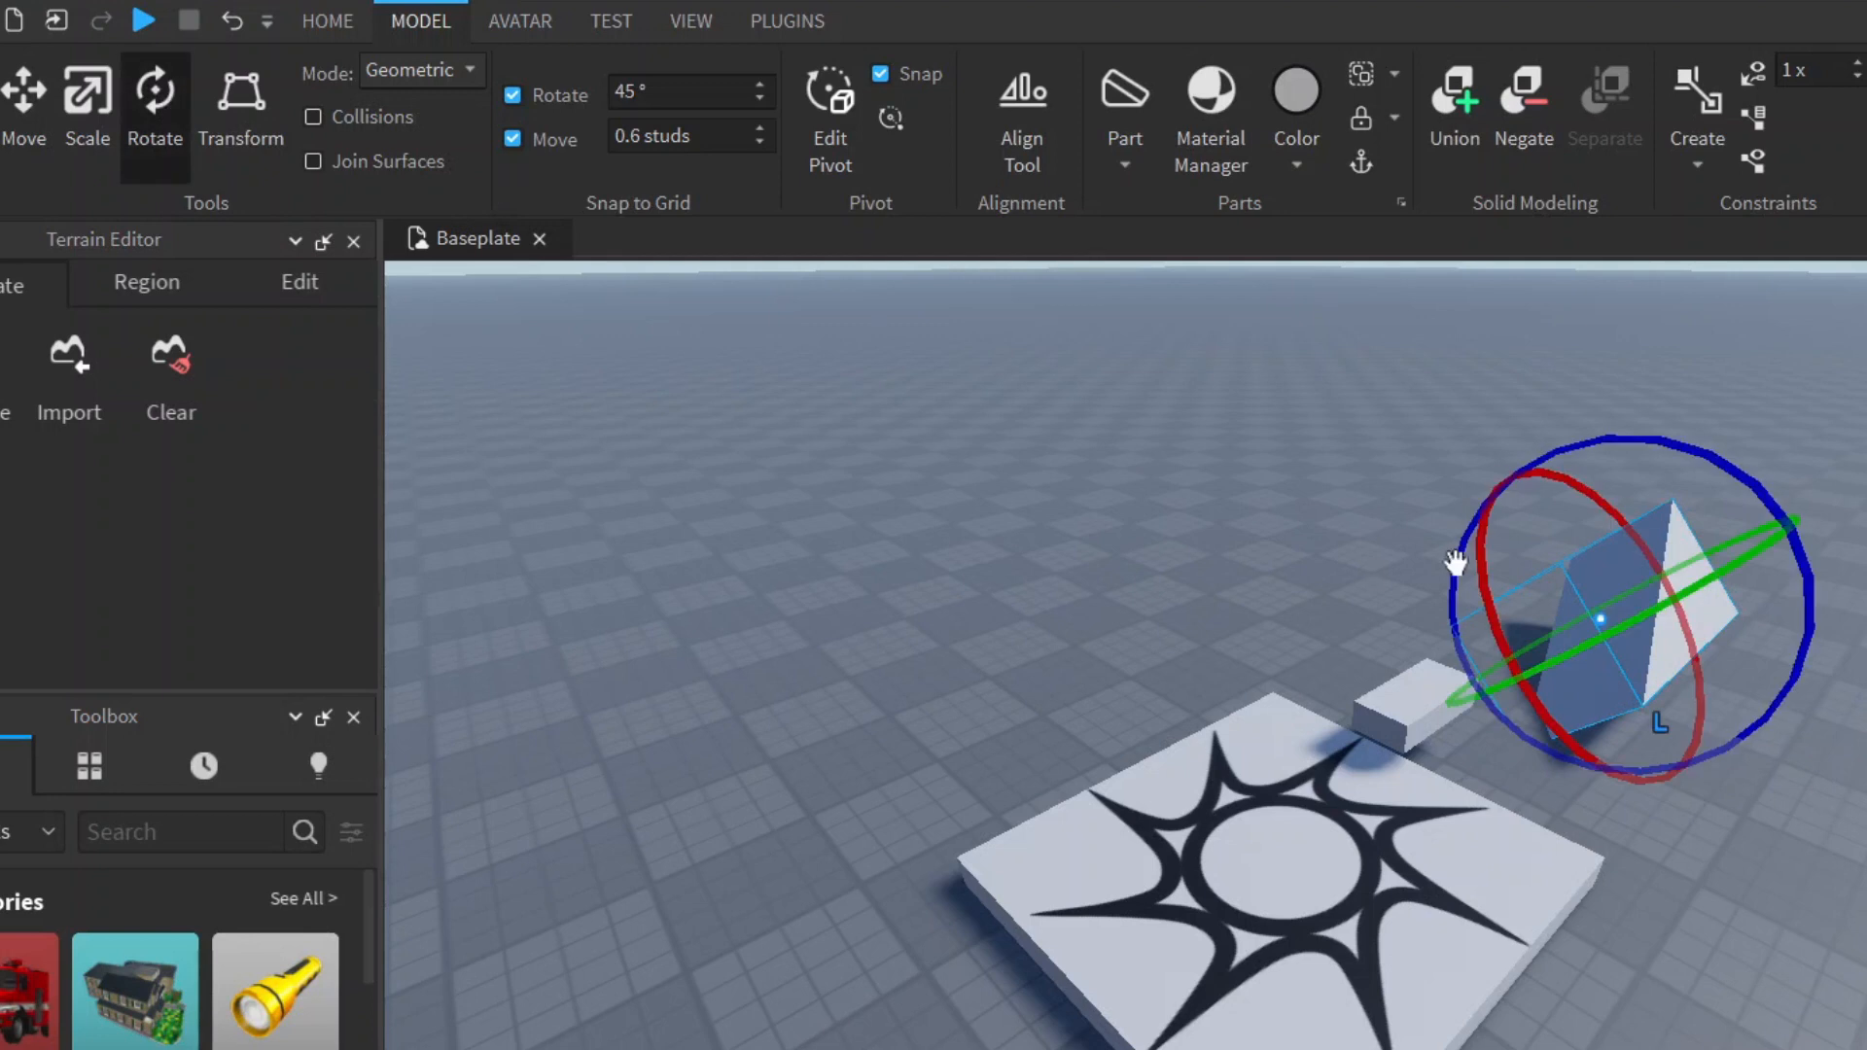
drag(1620, 627, 1736, 548)
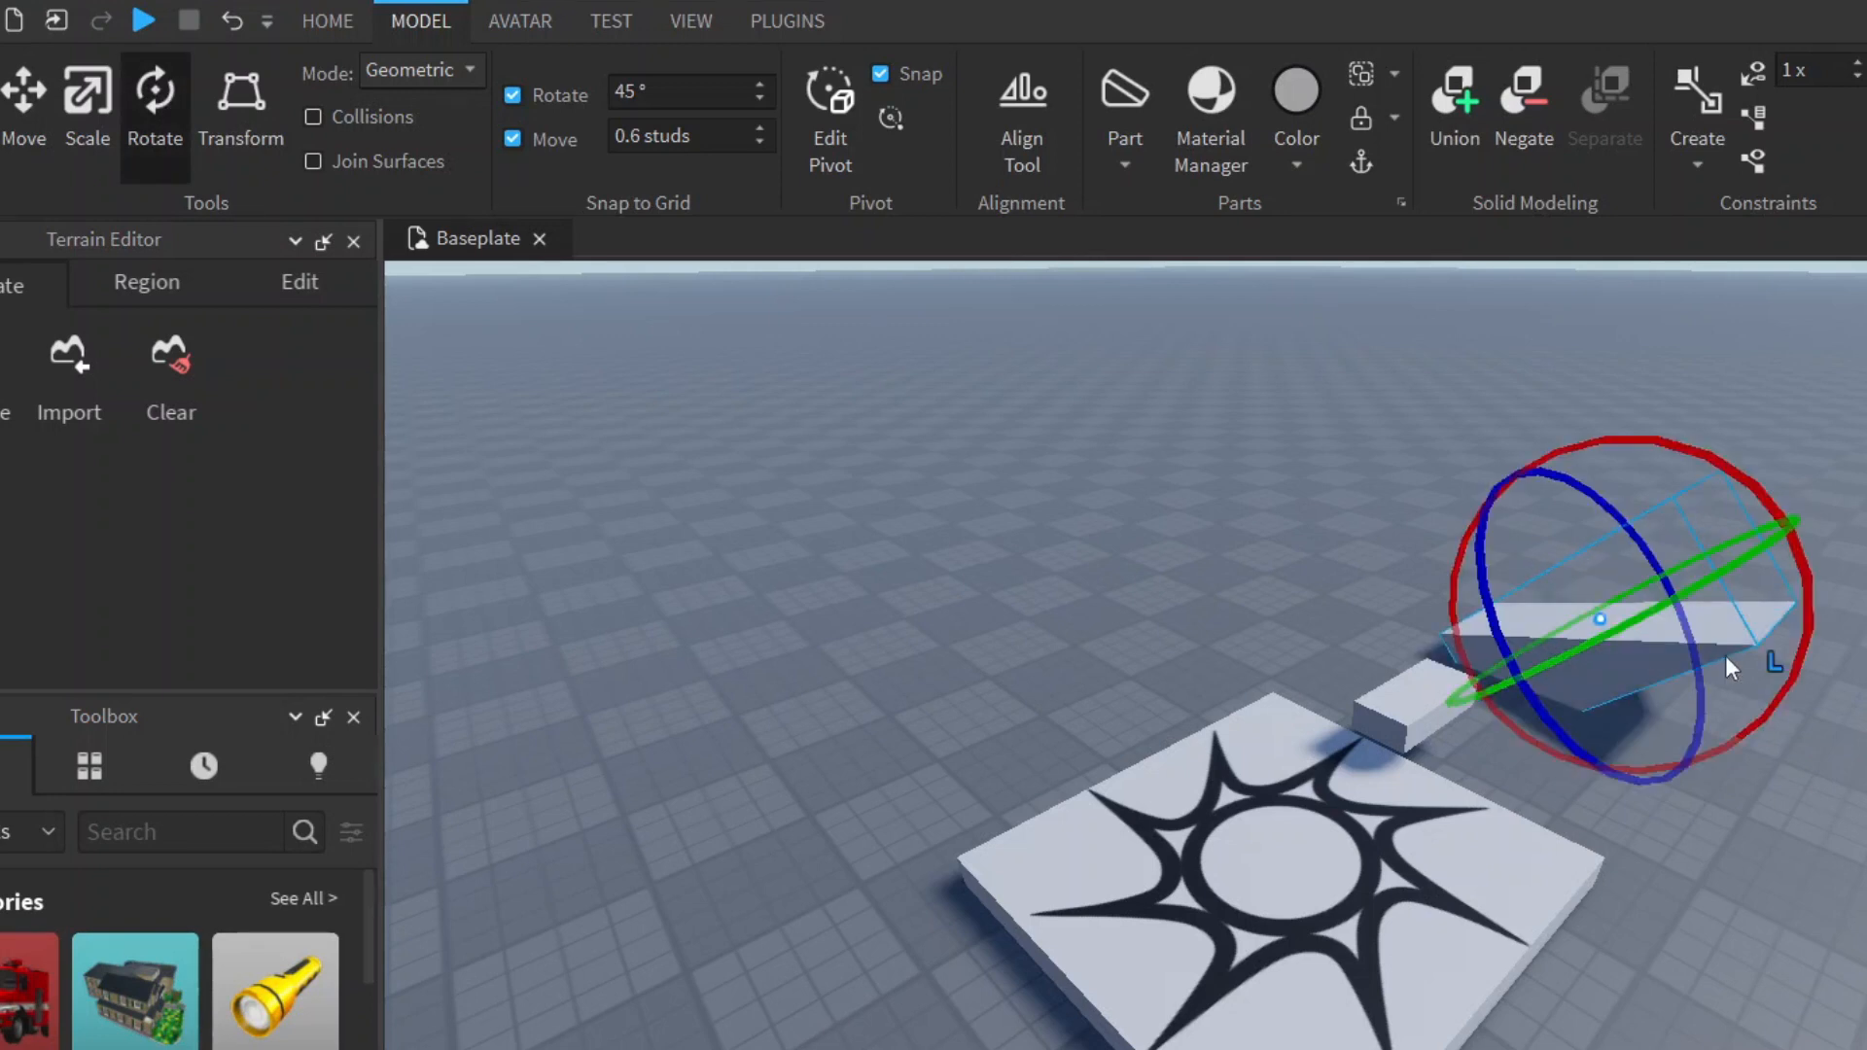
drag(1588, 445, 1589, 445)
drag(1699, 483, 1787, 533)
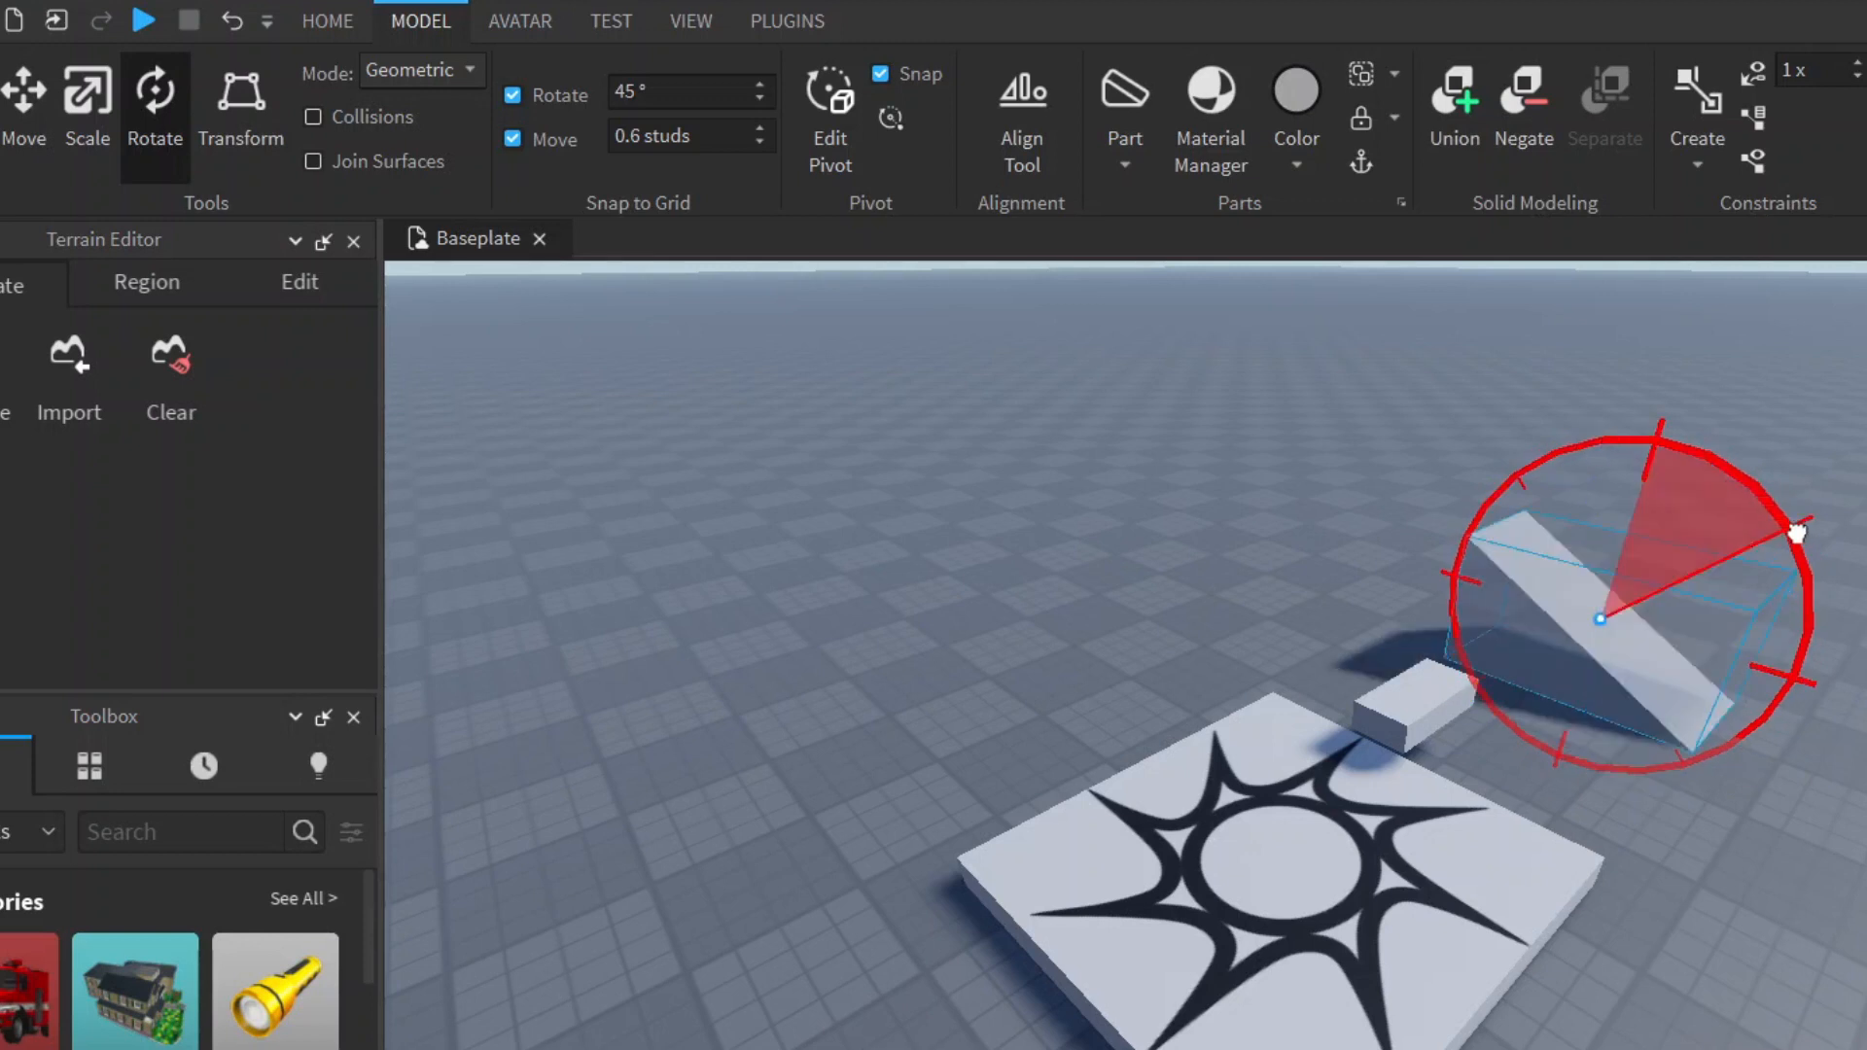
drag(1700, 700, 1584, 703)
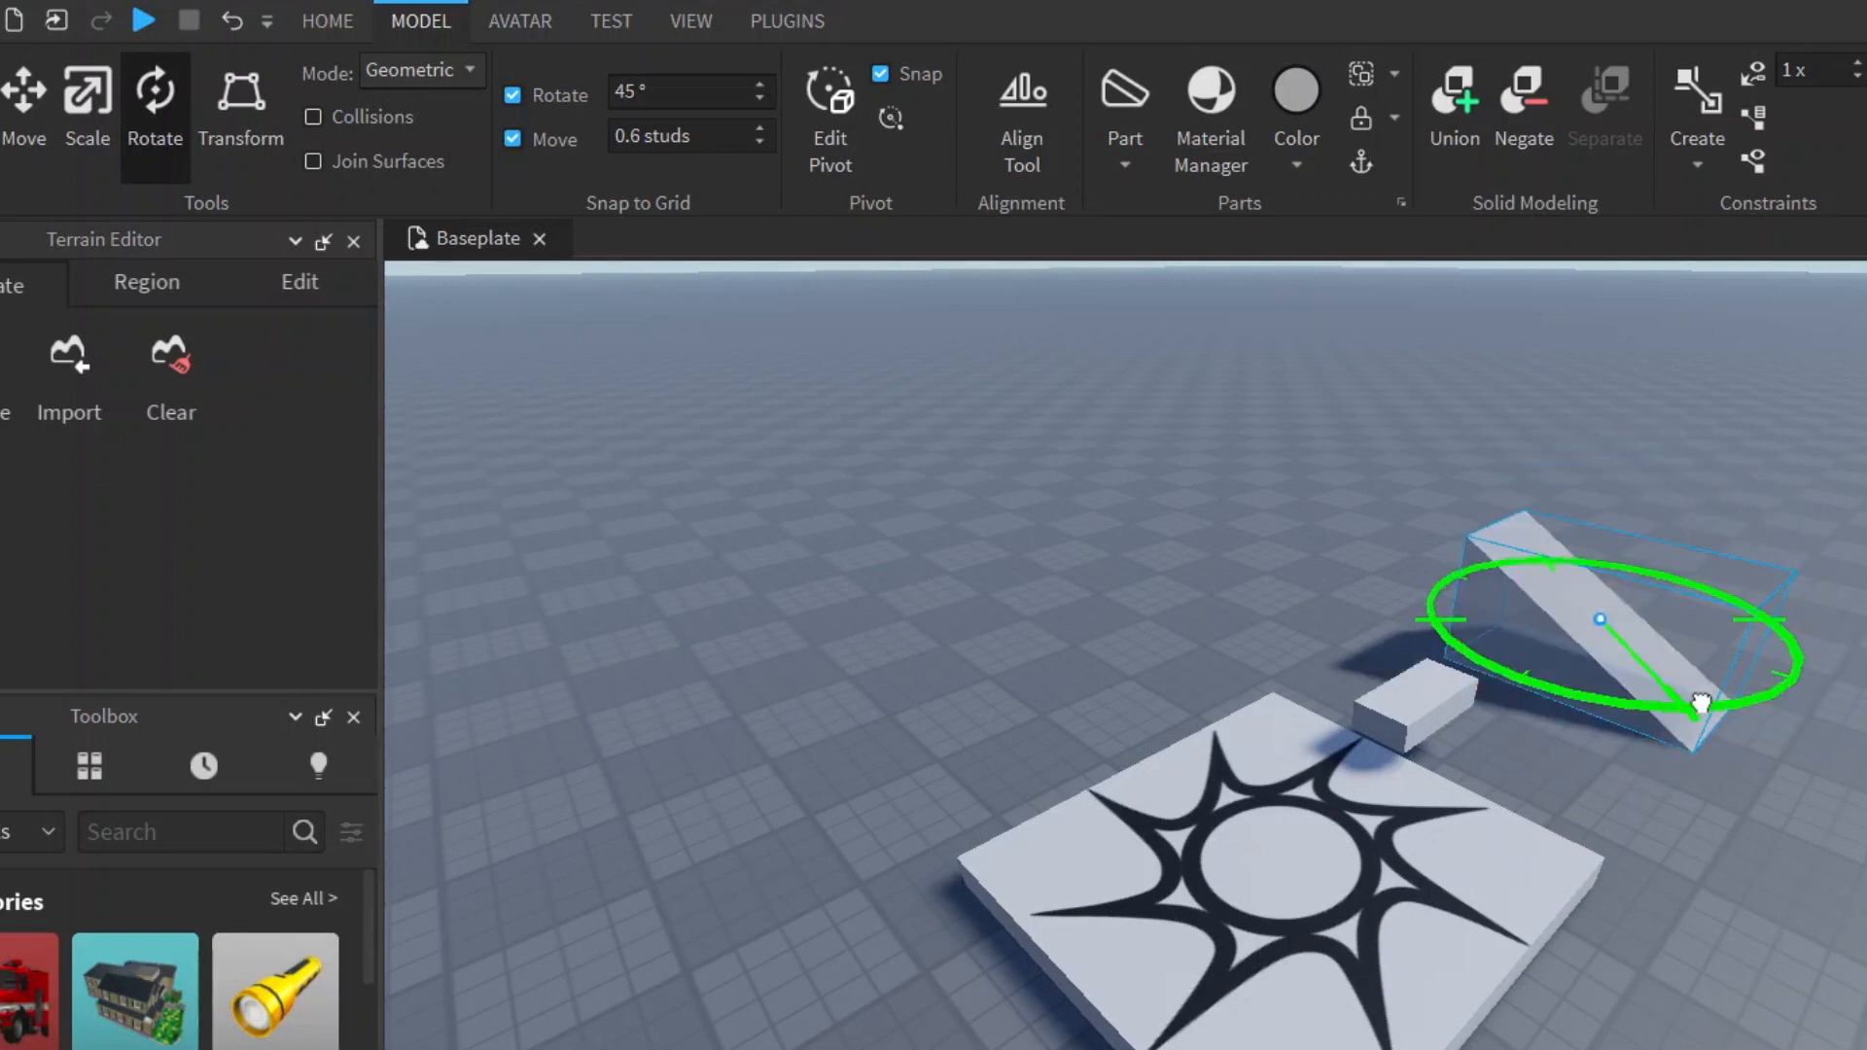
drag(1447, 663, 1405, 654)
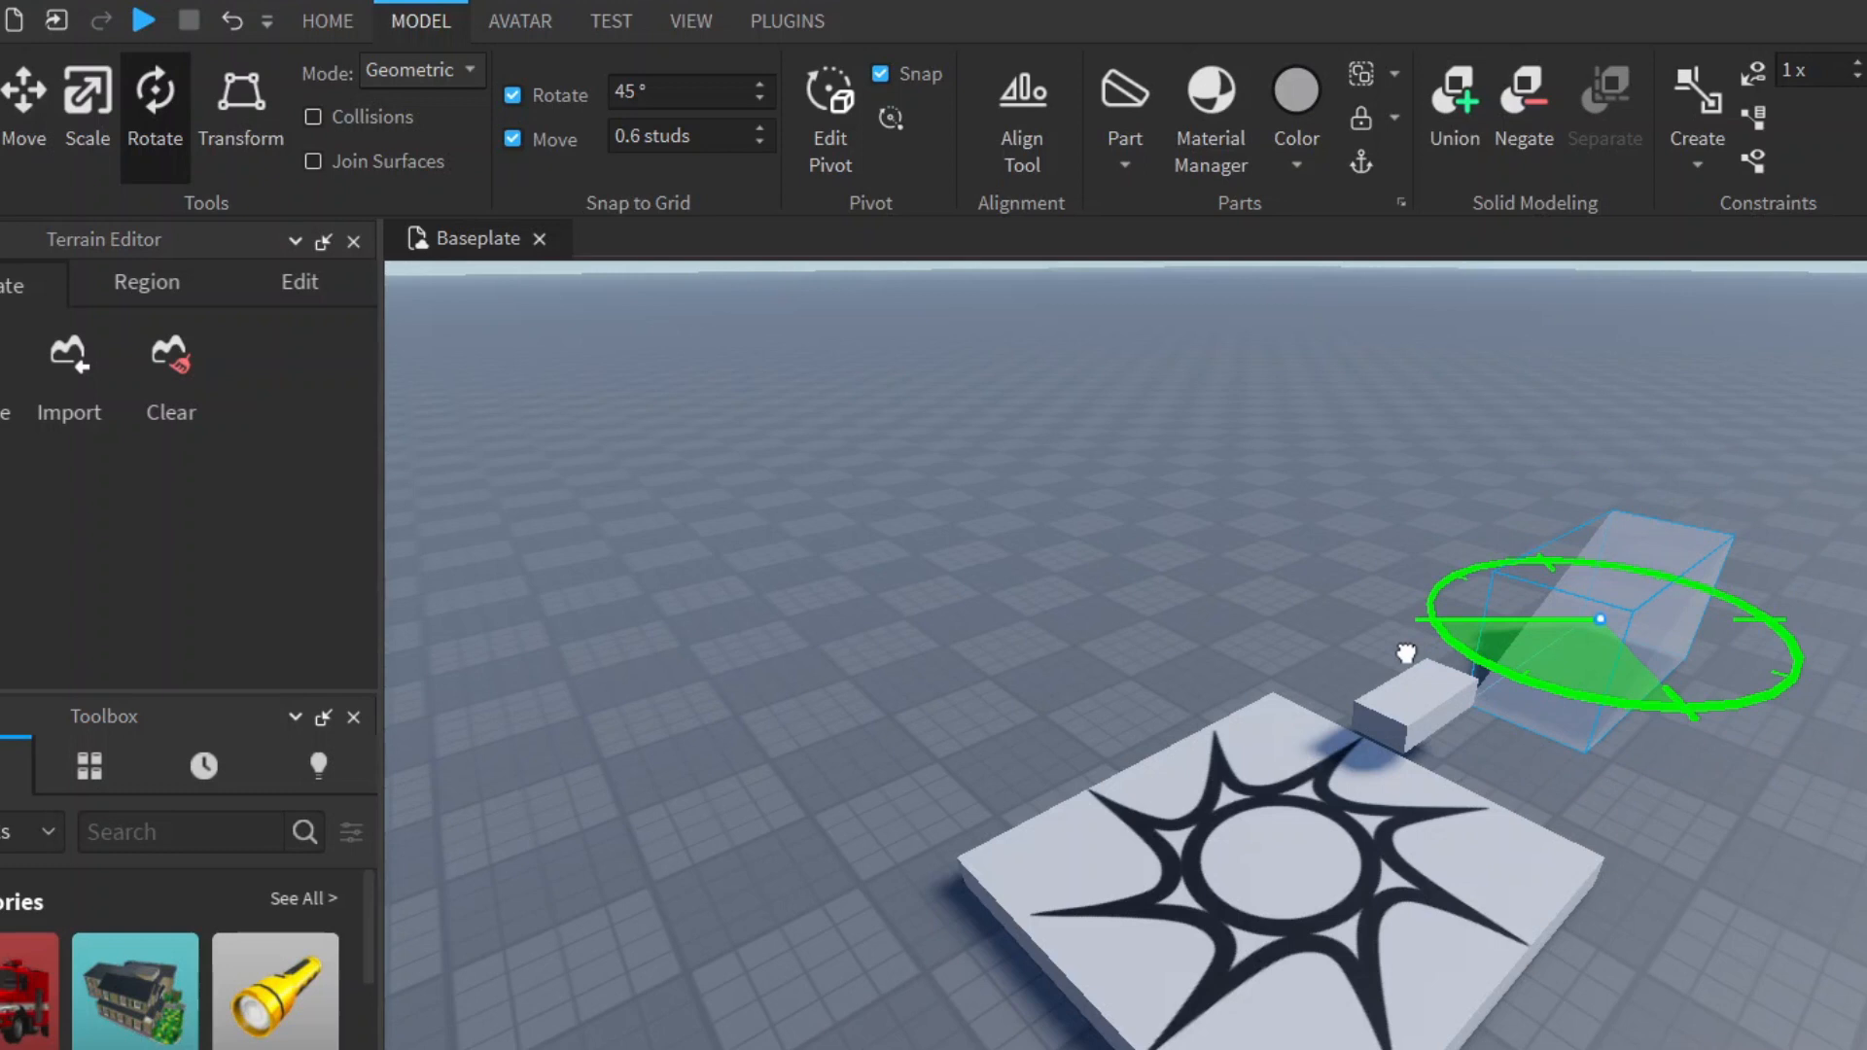
mouse_move(1663, 668)
right_down()
mouse_move(1714, 620)
mouse_move(1445, 787)
mouse_move(1333, 806)
mouse_move(1388, 654)
right_up()
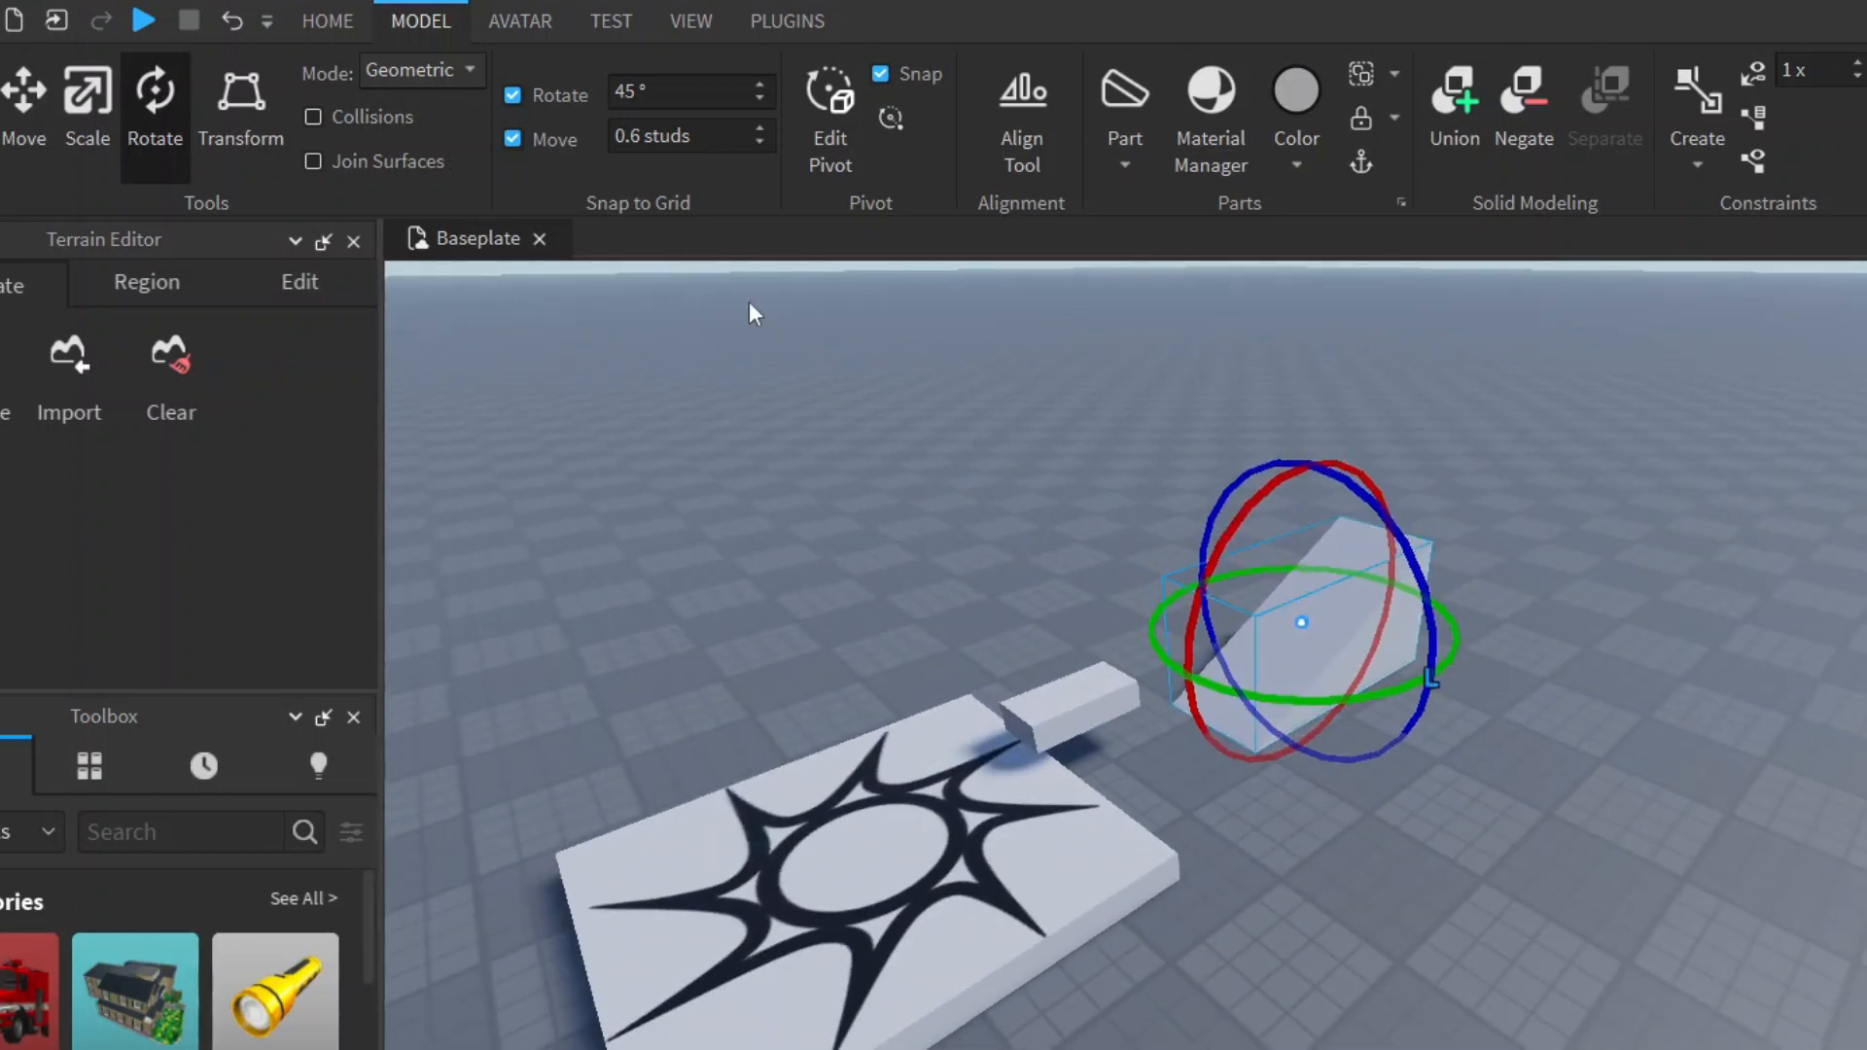
Turn the wedge a quarter turn at 90° snap, then restore 45° snap and turn again.
click(704, 89)
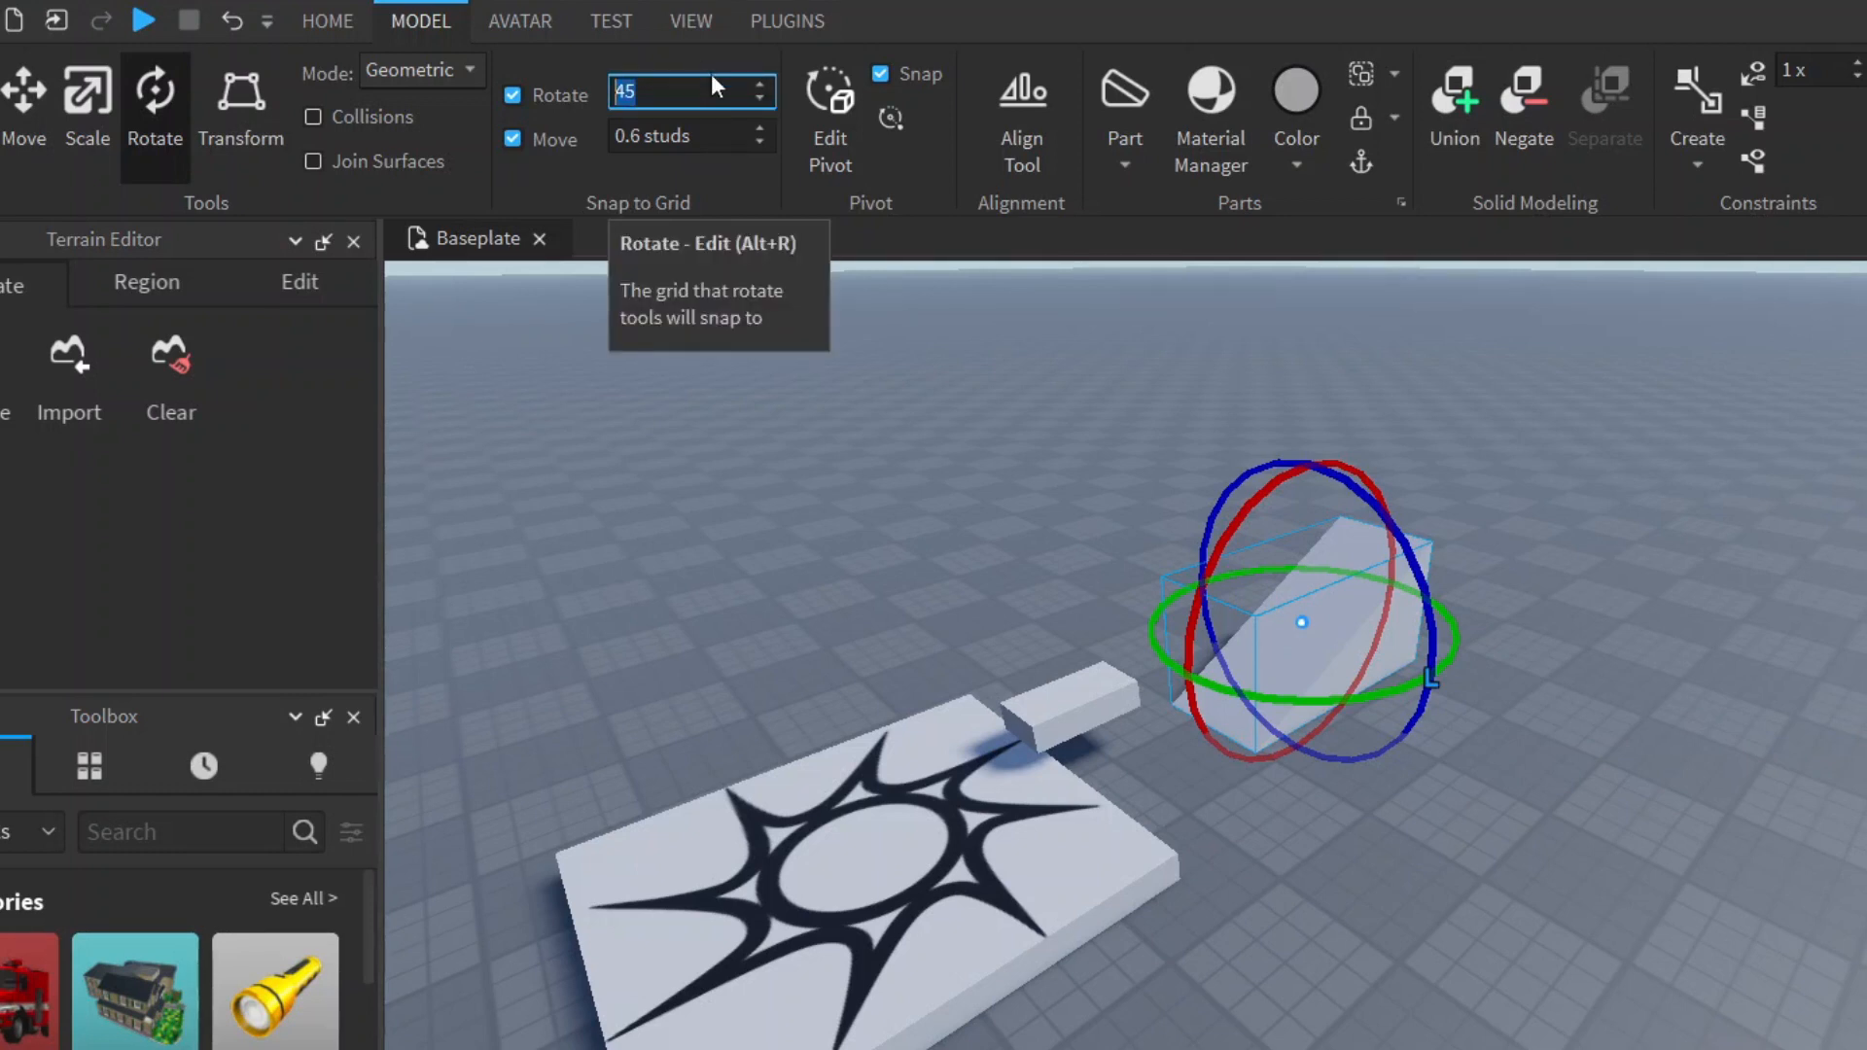
text(90)
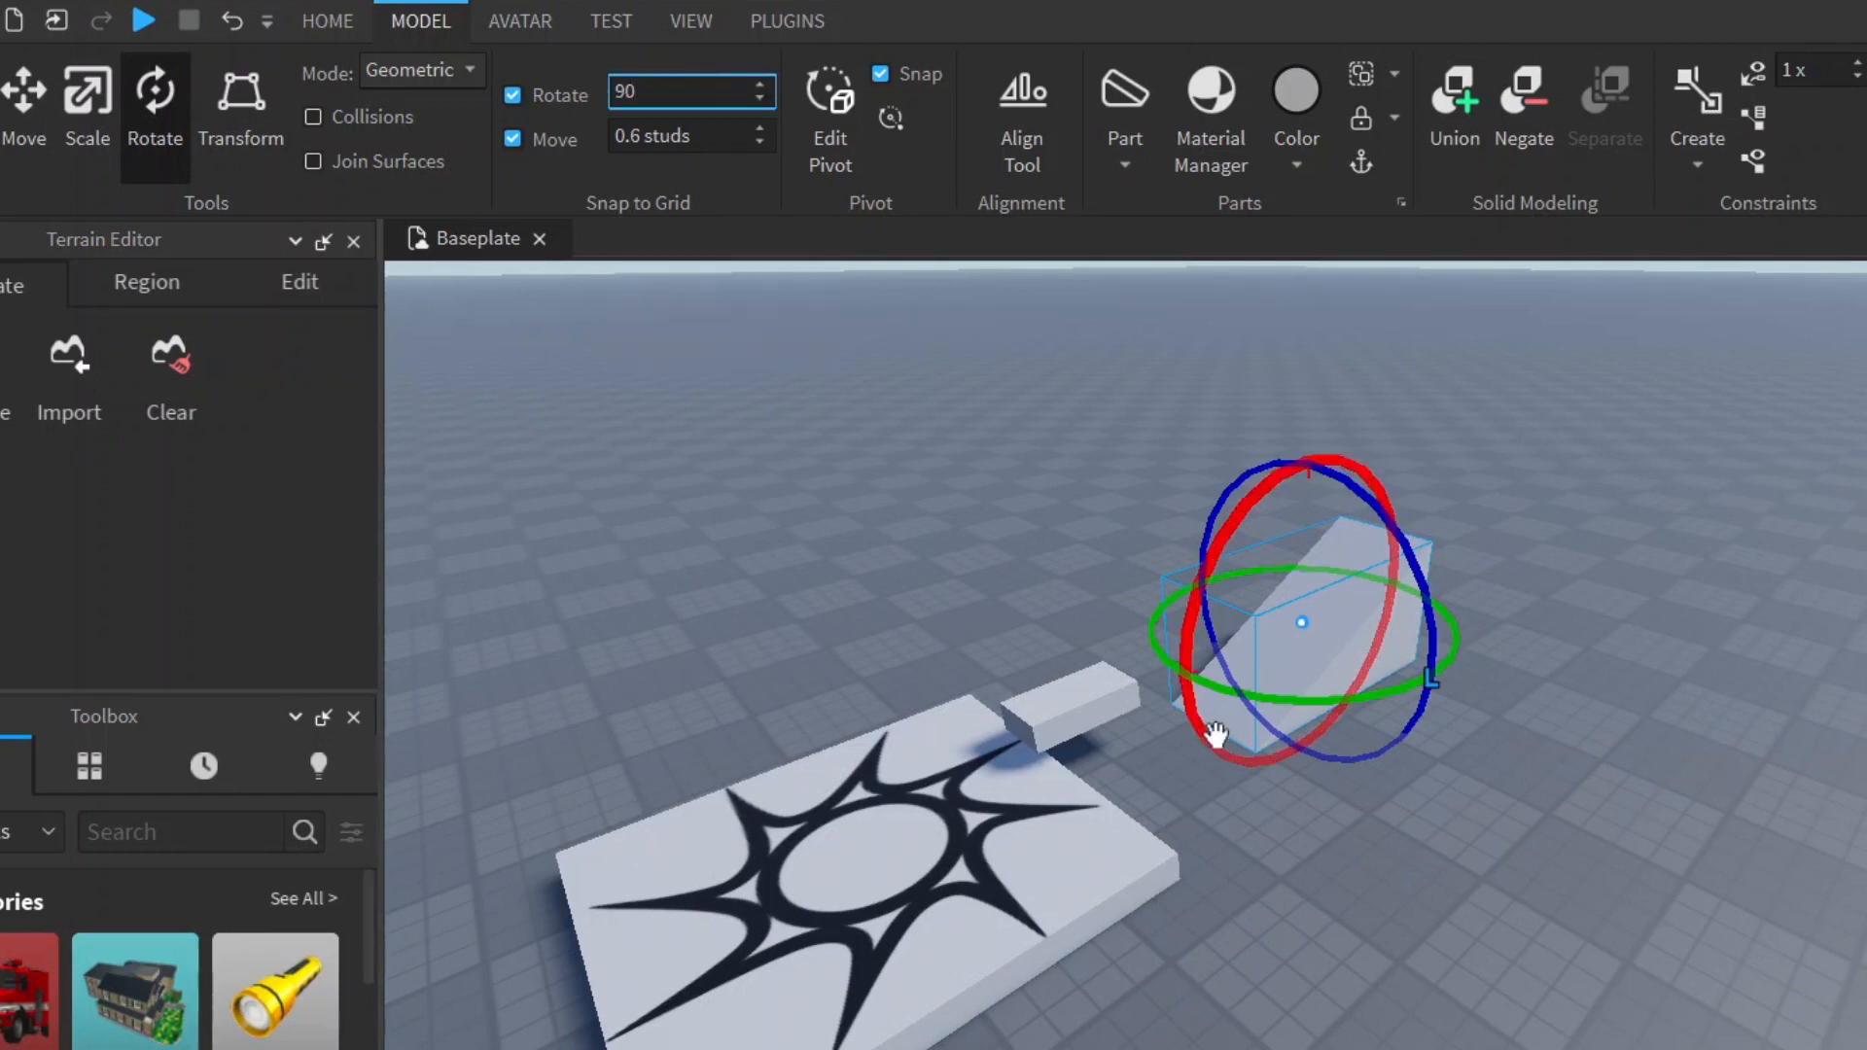
mouse_move(1422, 681)
mouse_down()
mouse_move(1278, 697)
mouse_move(1354, 690)
mouse_move(1409, 647)
mouse_up()
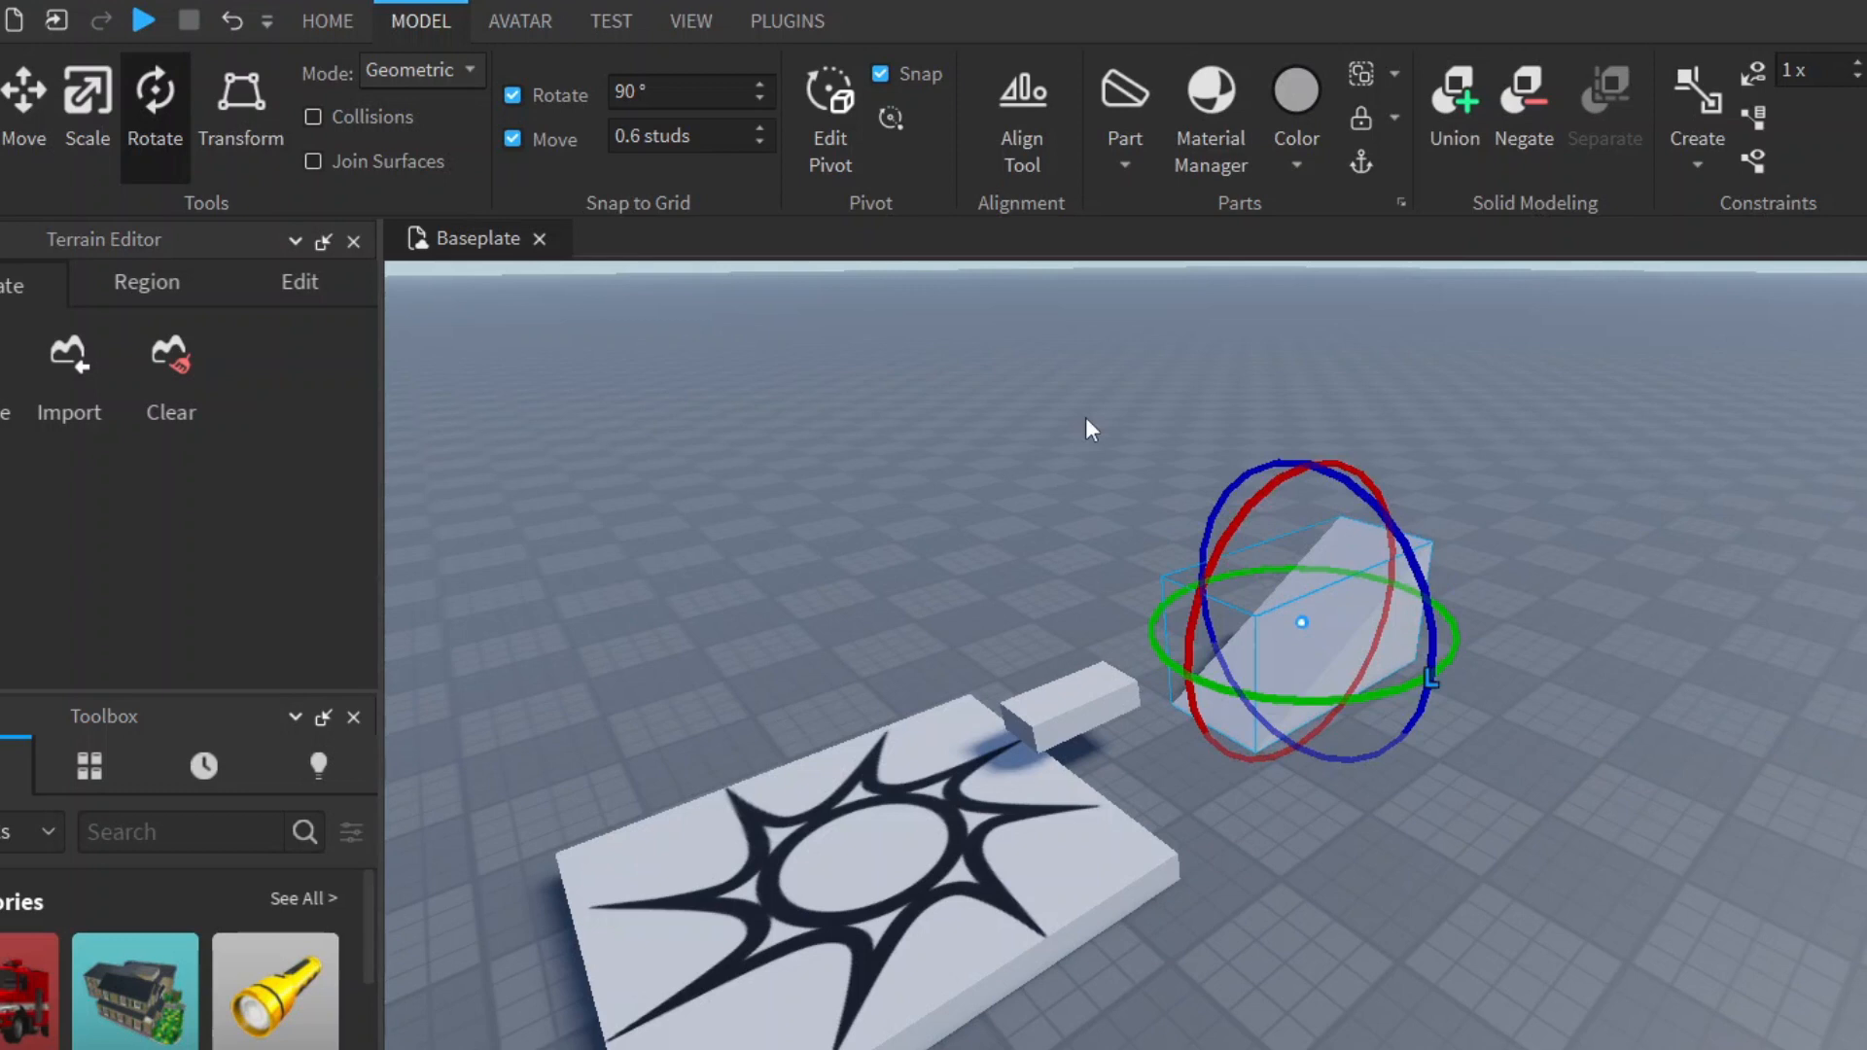
double_click(692, 92)
text(45)
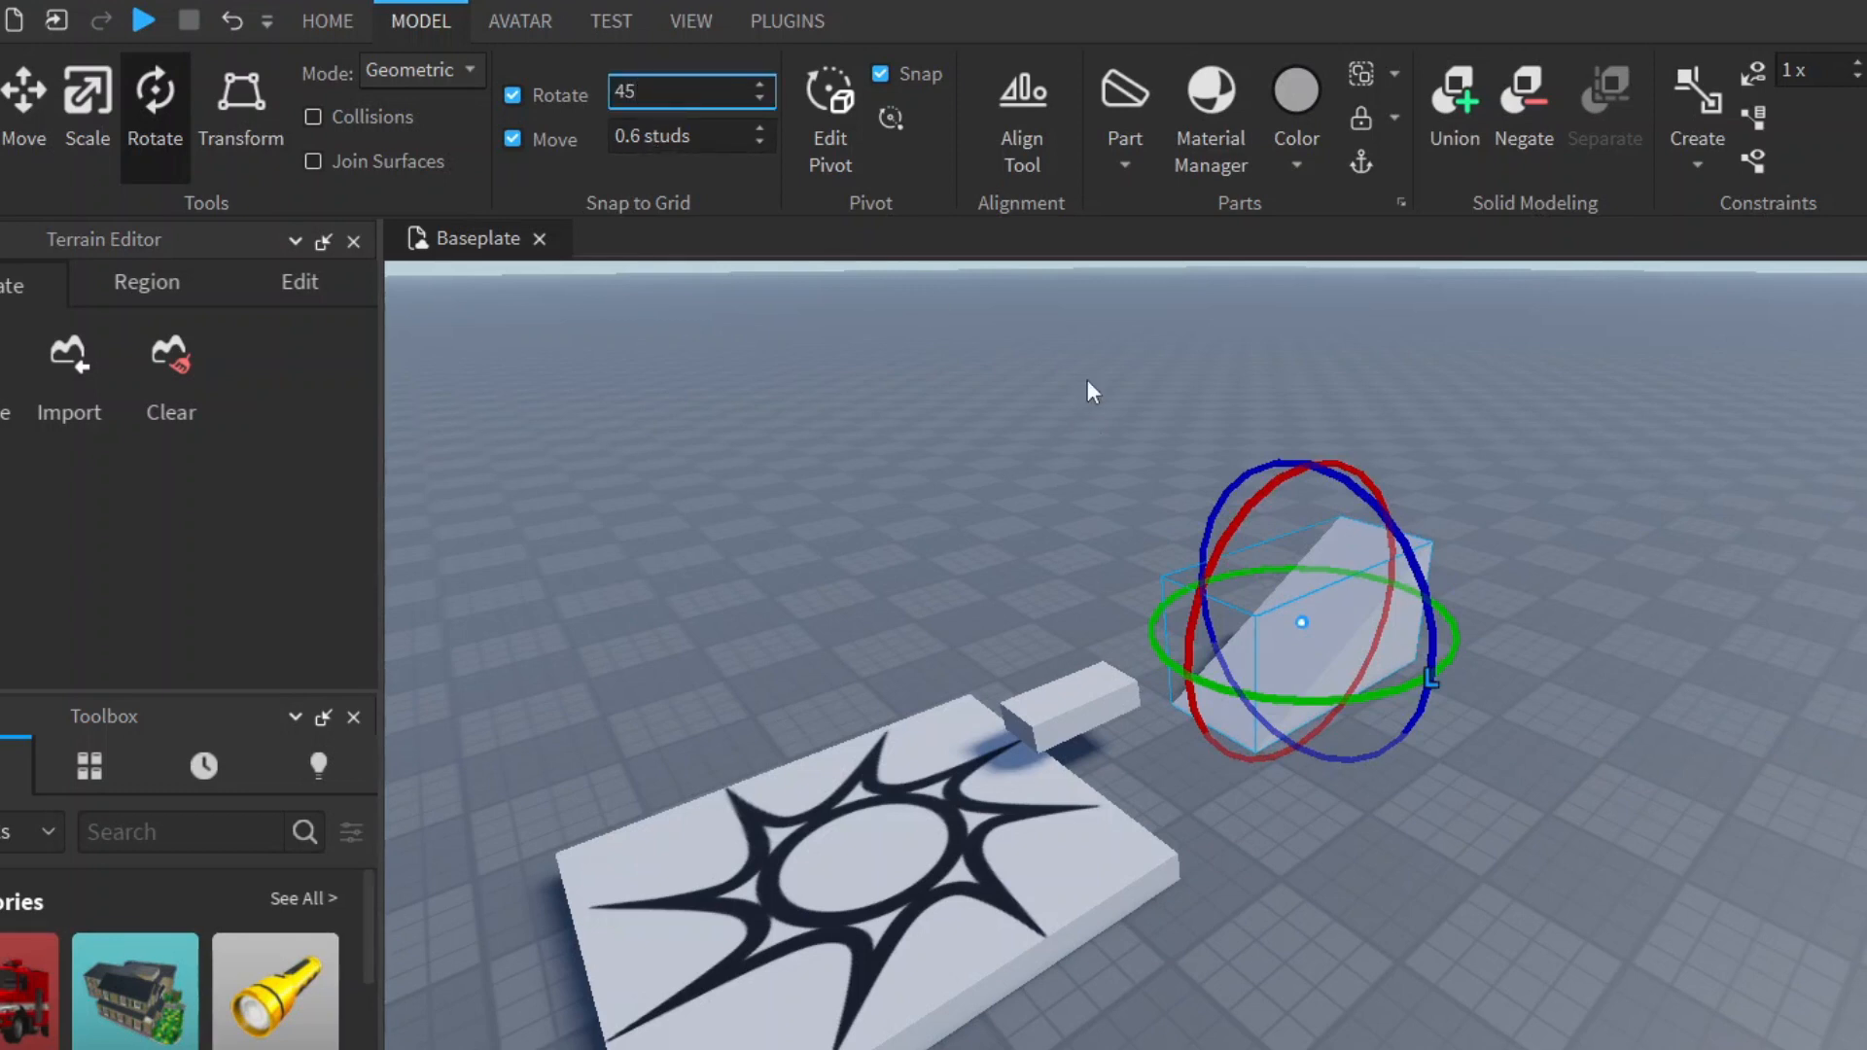
mouse_move(1307, 701)
mouse_down()
mouse_move(1337, 712)
mouse_move(1439, 643)
mouse_up()
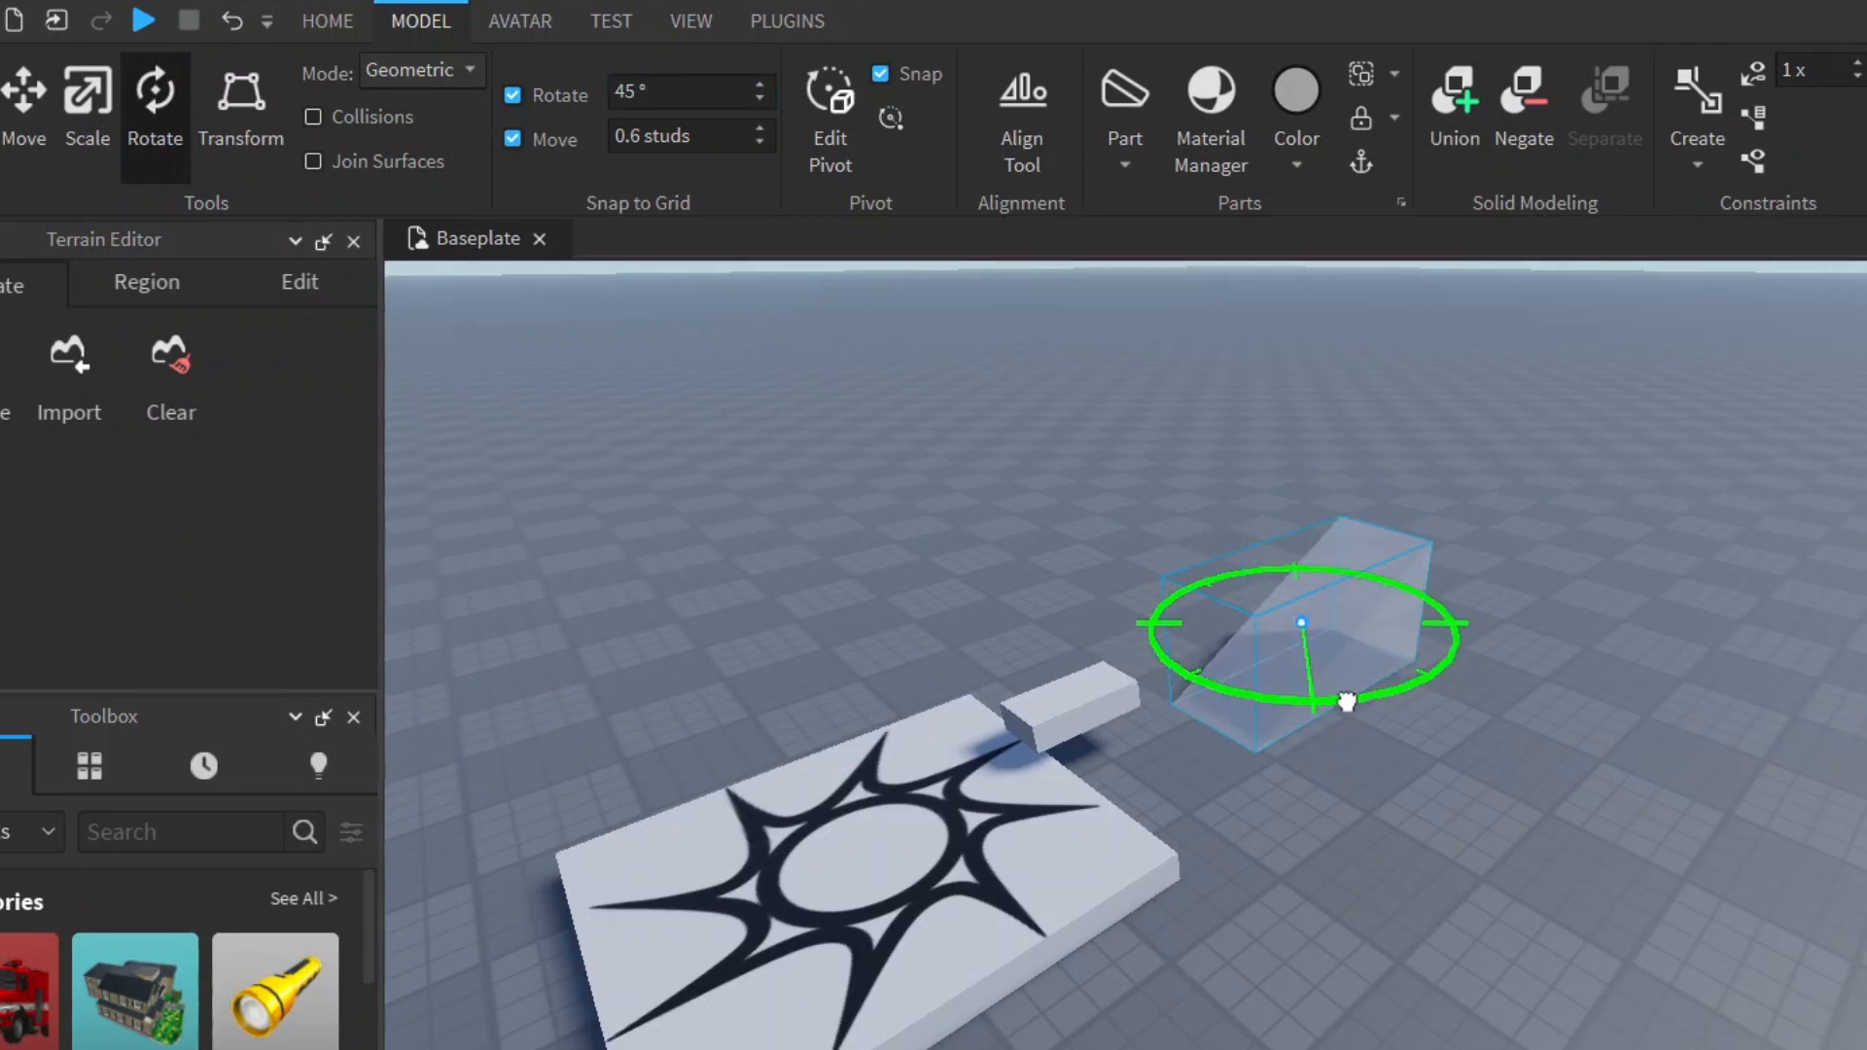
drag(1438, 644, 1328, 686)
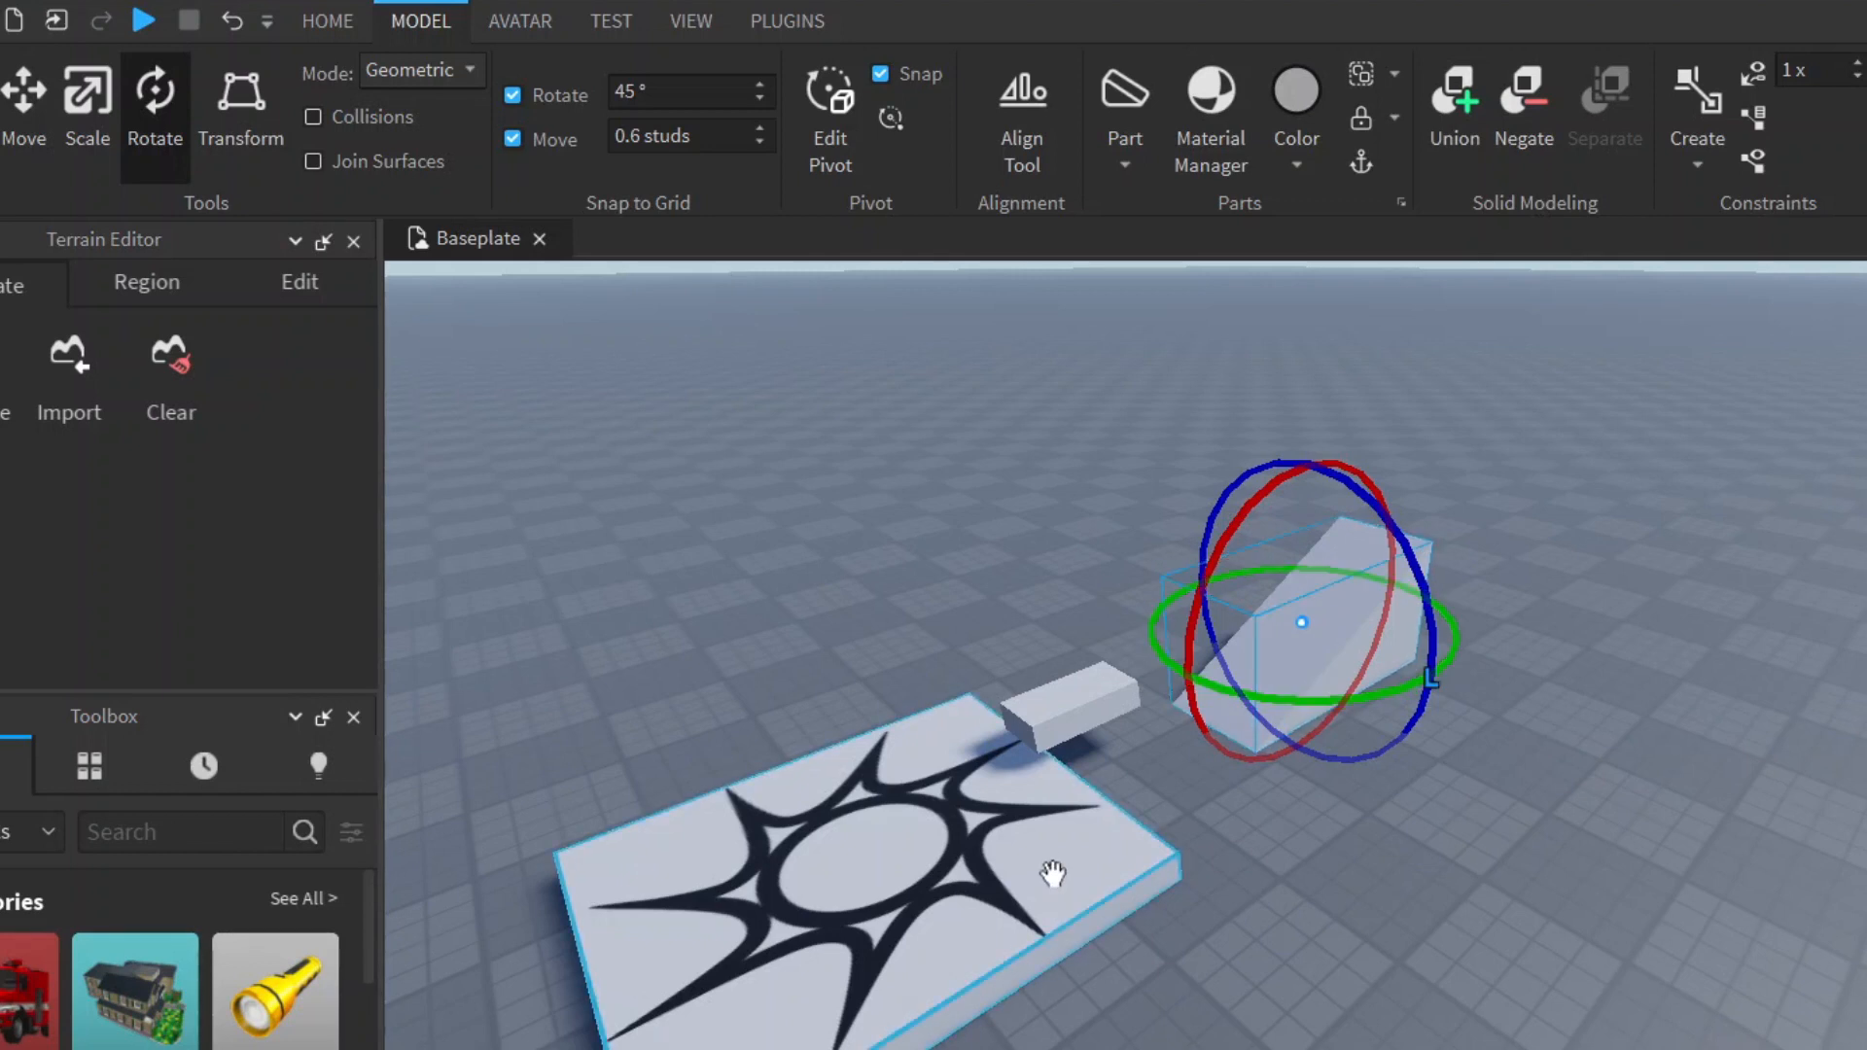
Select the small block and lift it along Y so it floats above the spawn pad.
click(1053, 874)
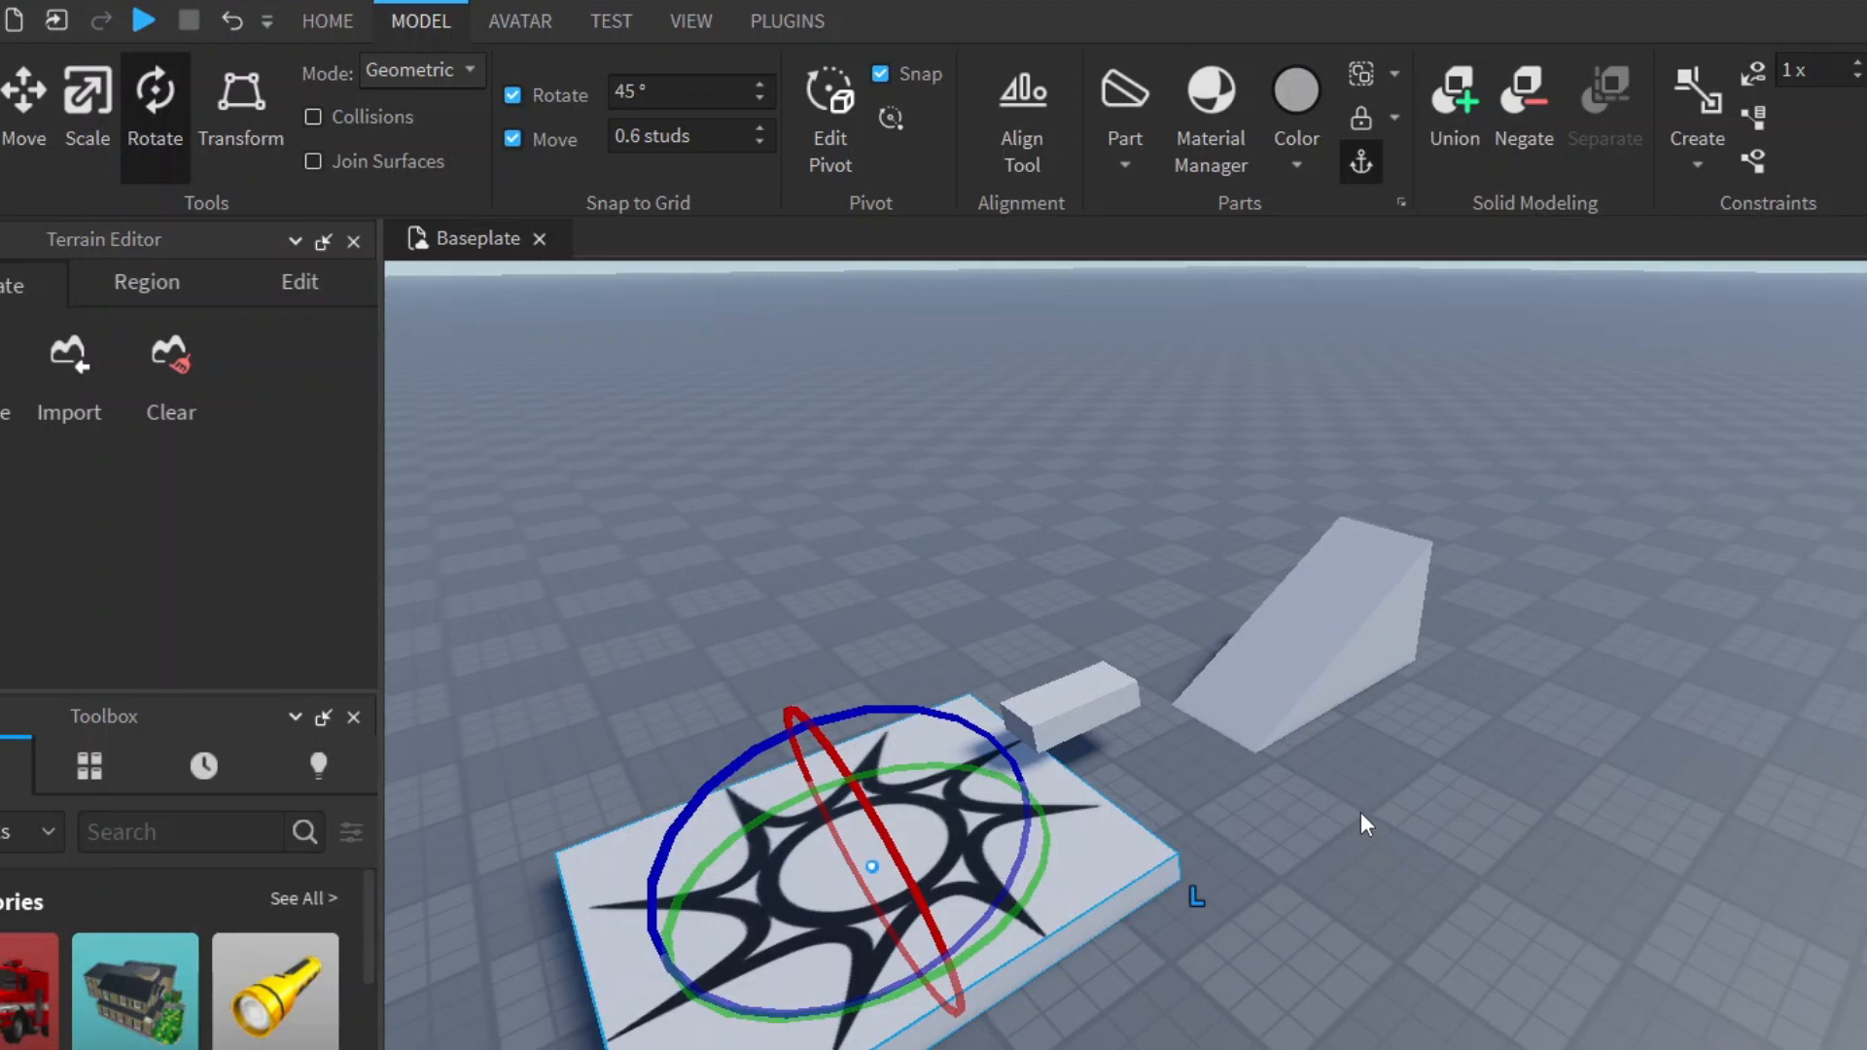
click(1343, 613)
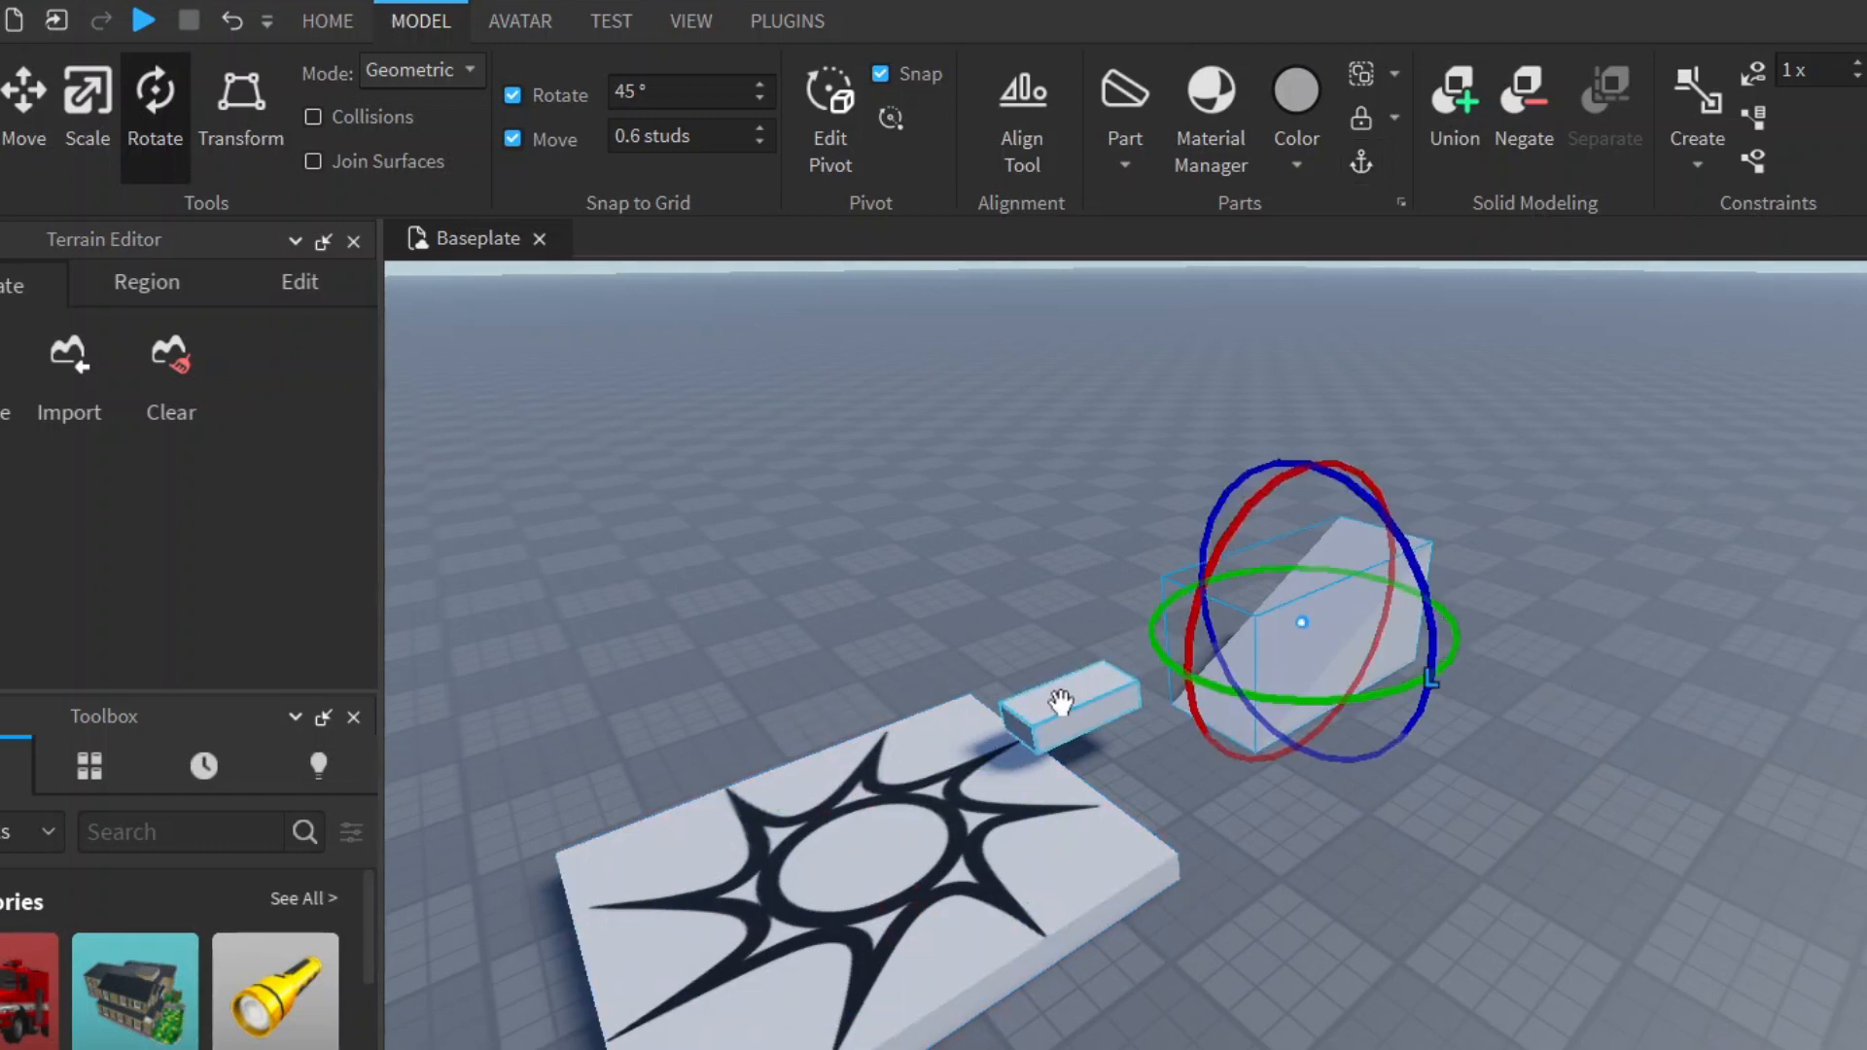
click(1063, 708)
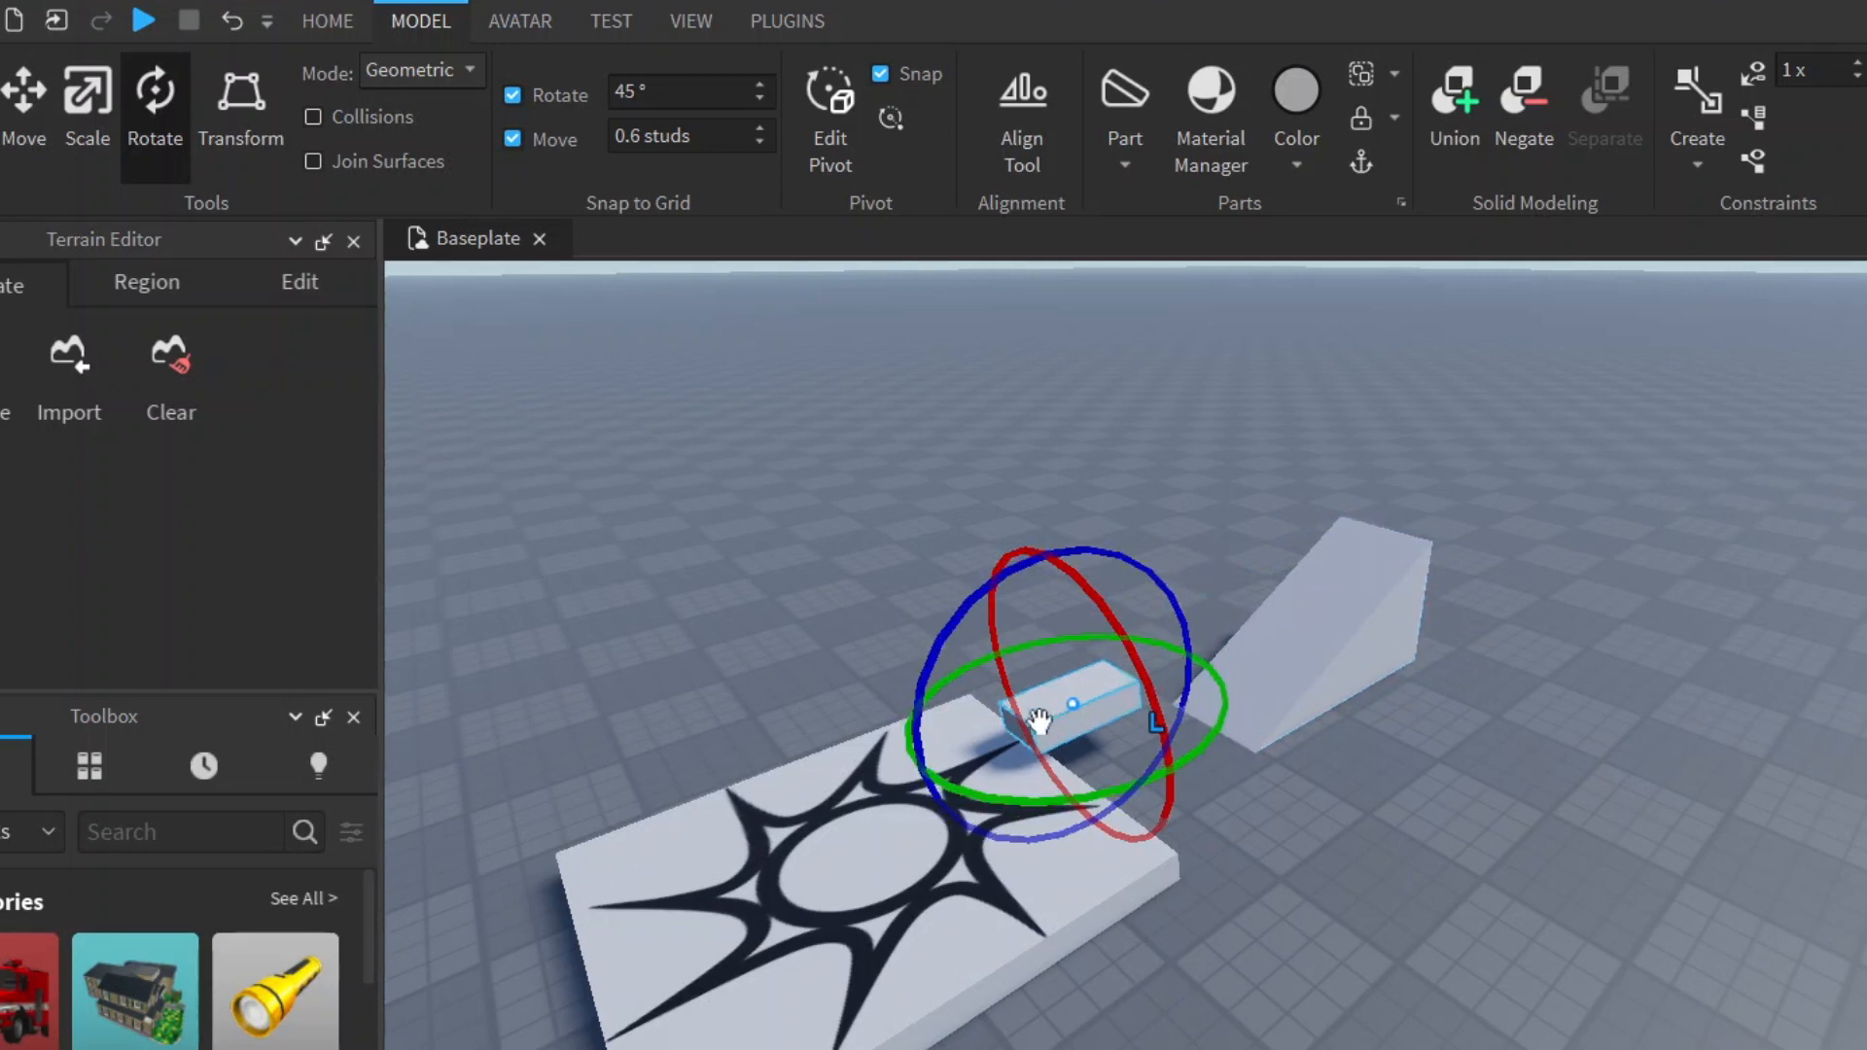
click(26, 110)
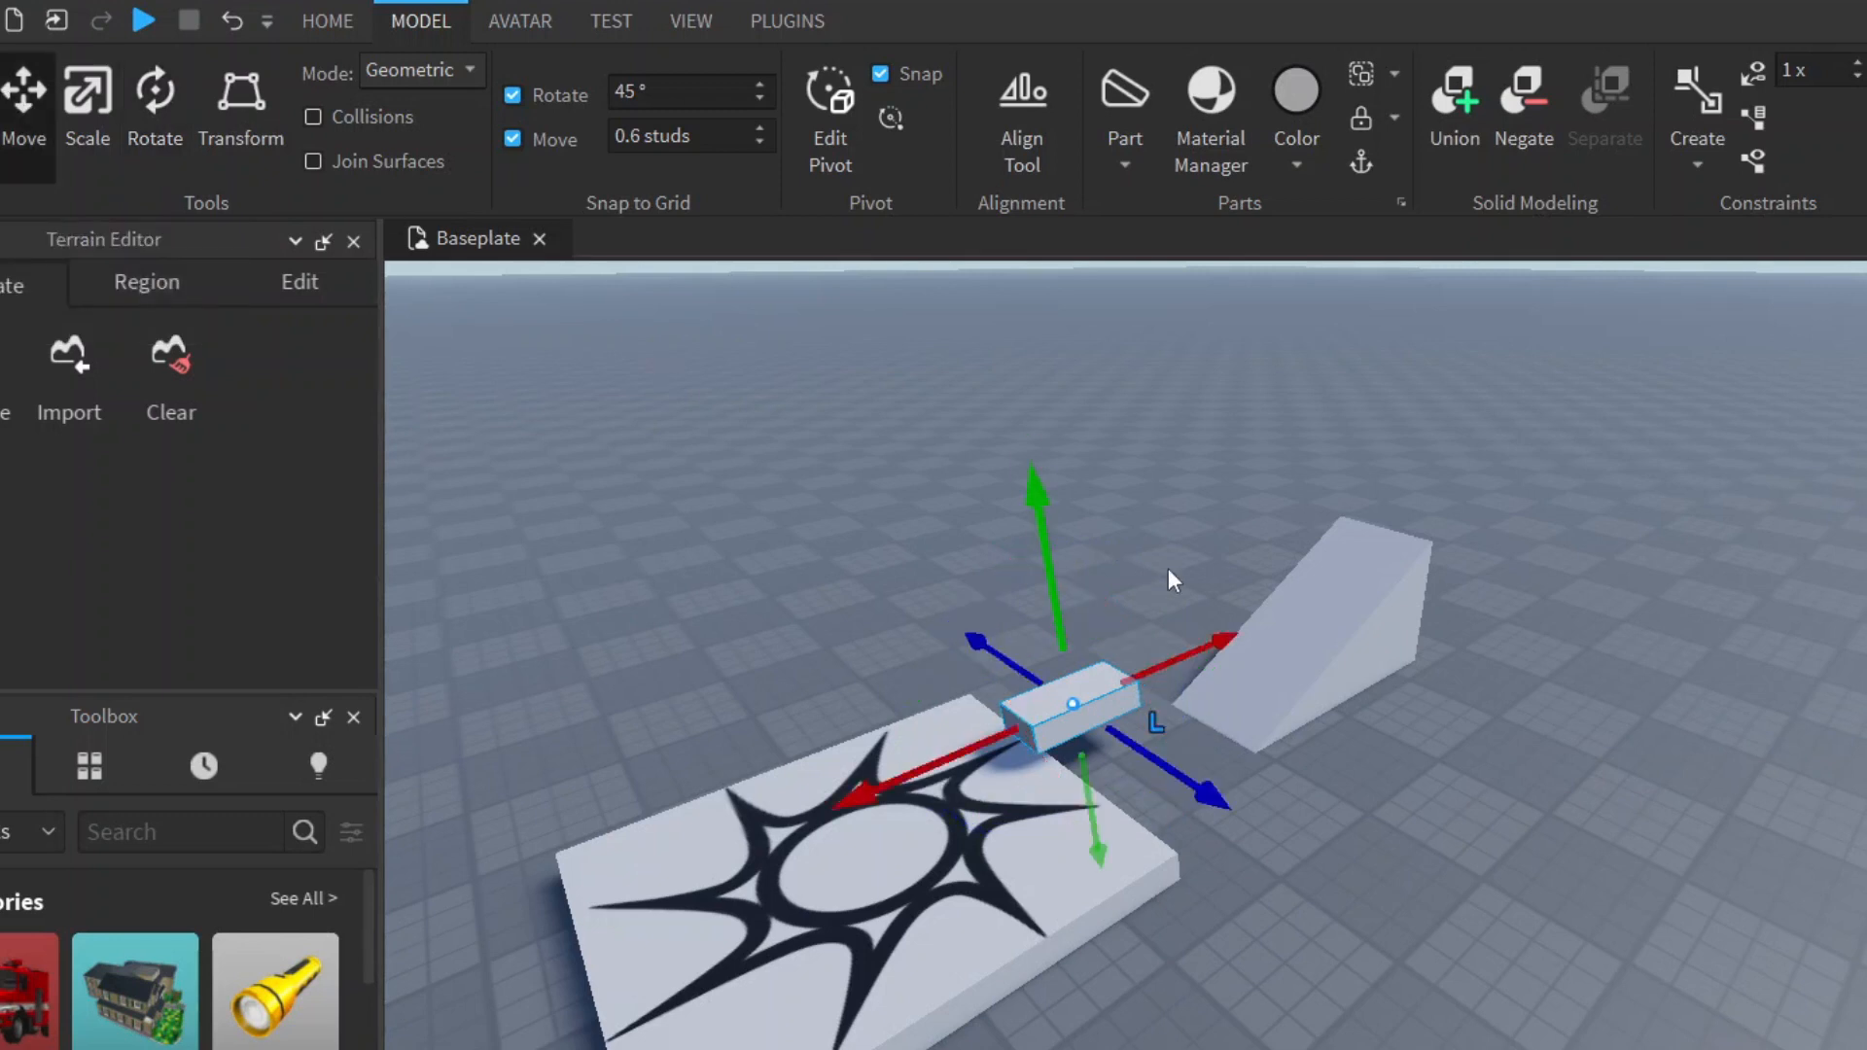
drag(1046, 566, 1020, 379)
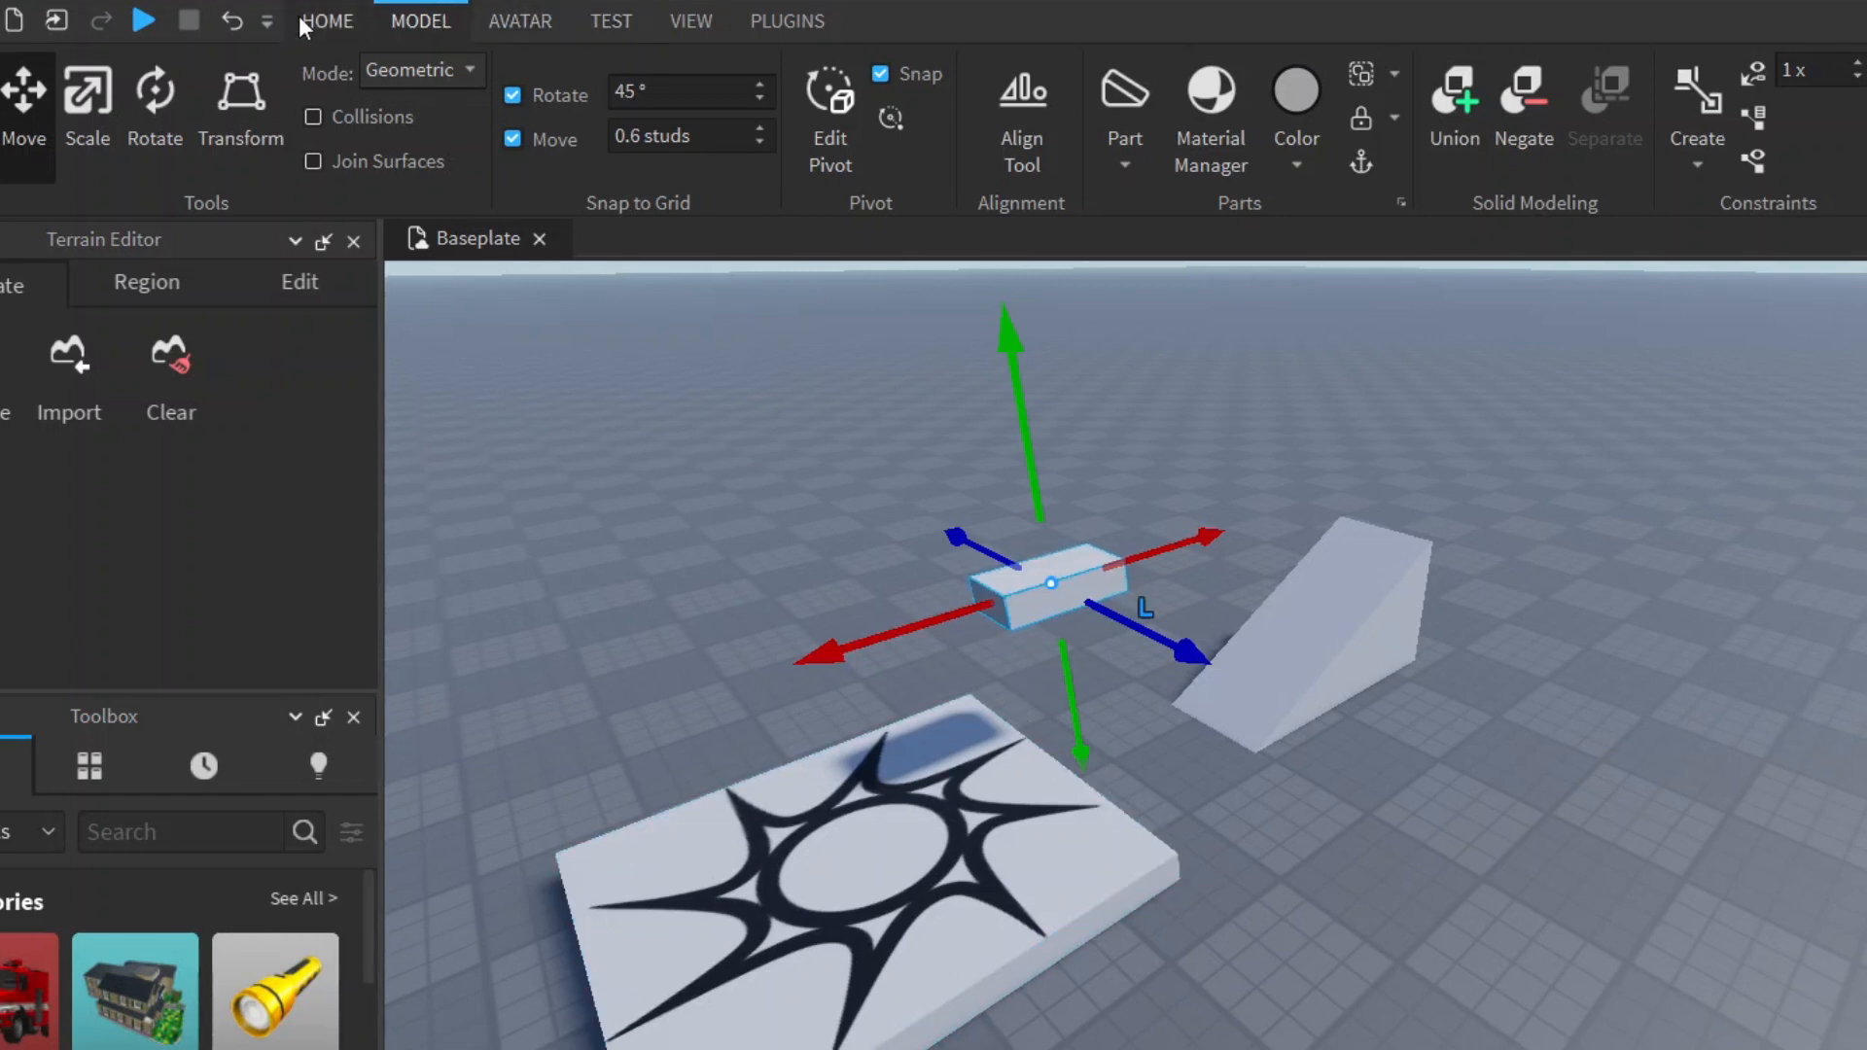
Run a playtest, walk the avatar onto the spawn plate, then stop to return to editing.
click(328, 20)
click(417, 23)
click(149, 21)
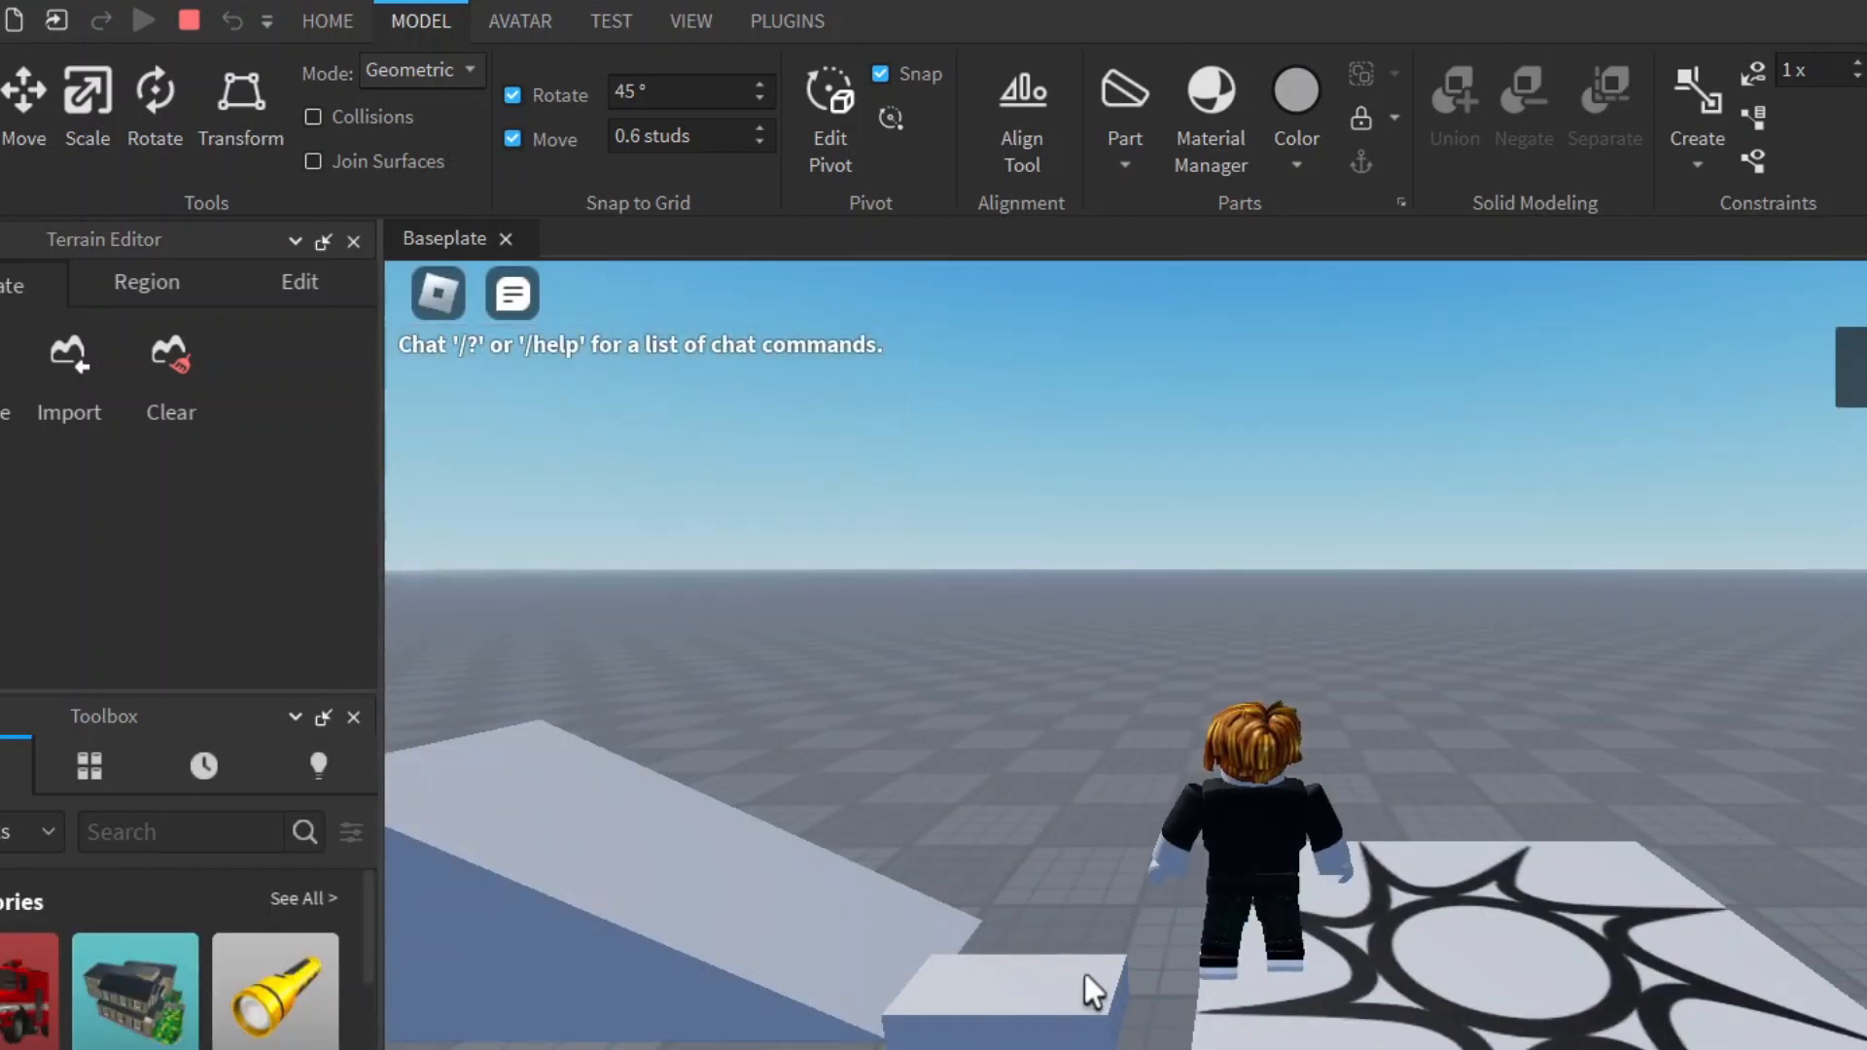
key(w)
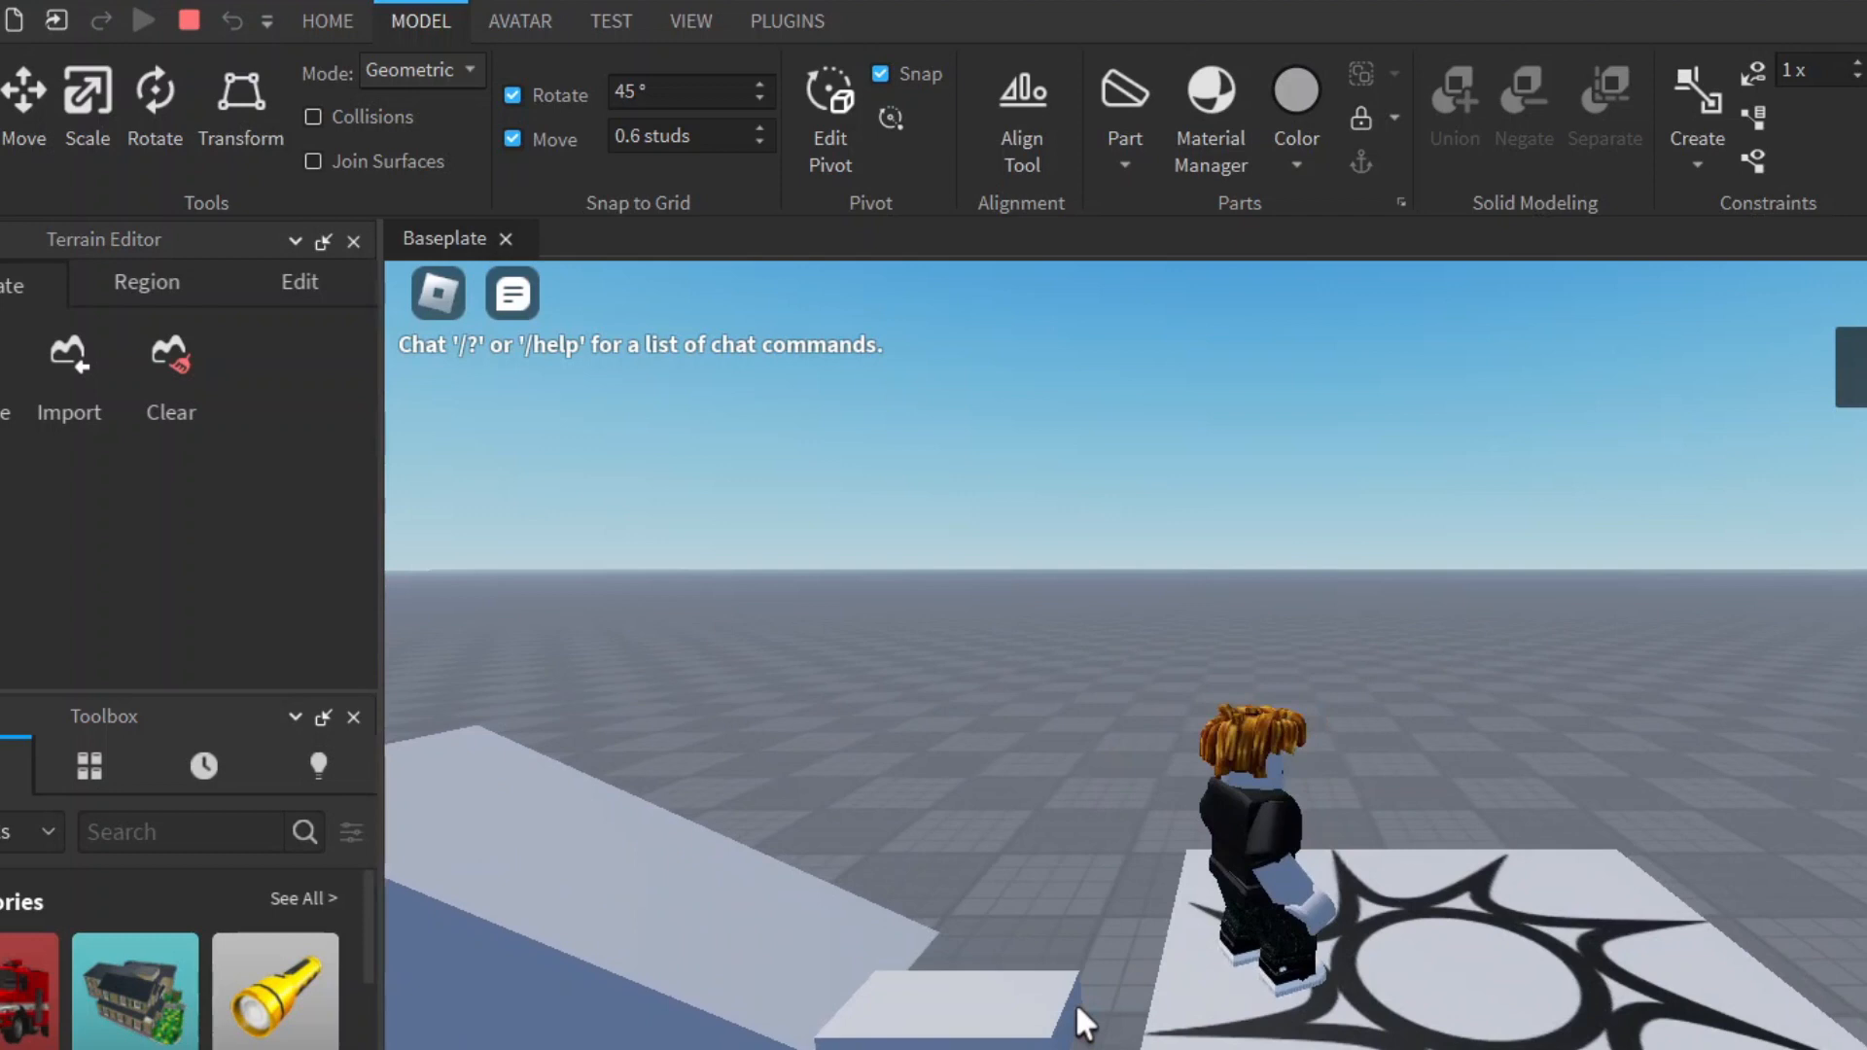
key(w)
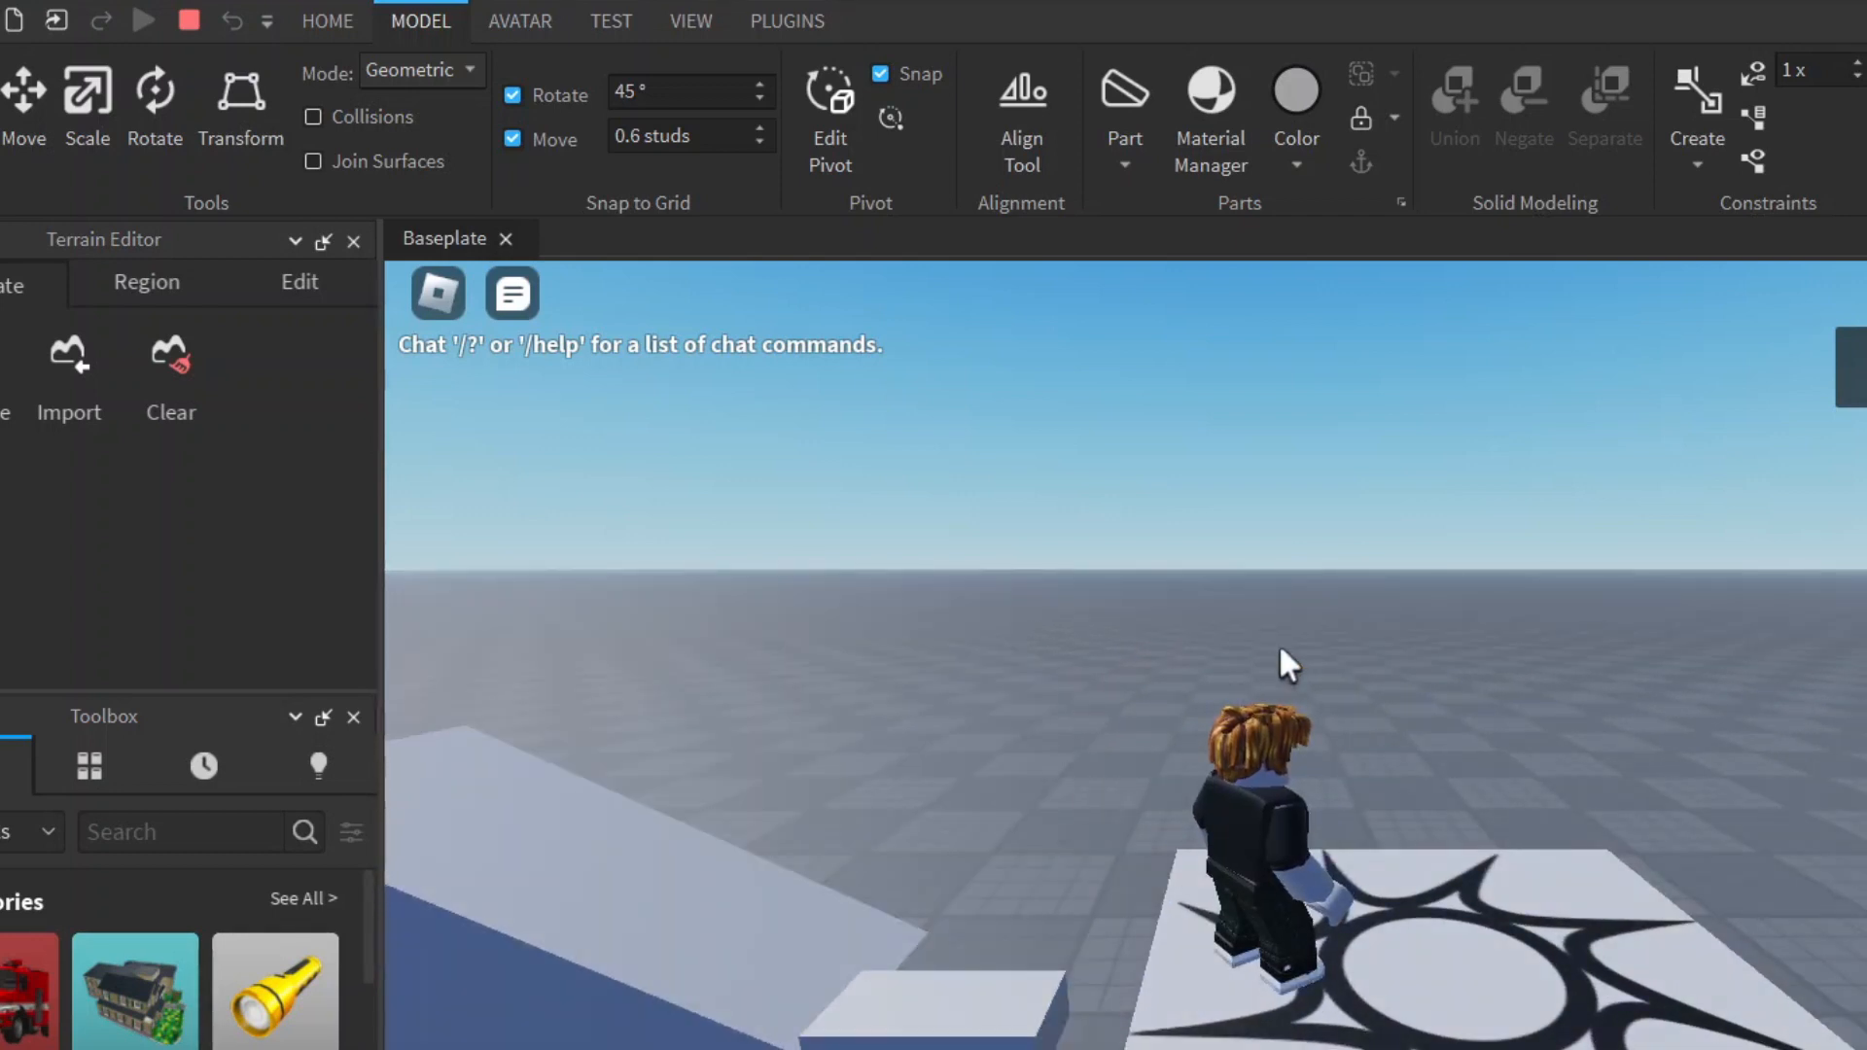
click(190, 23)
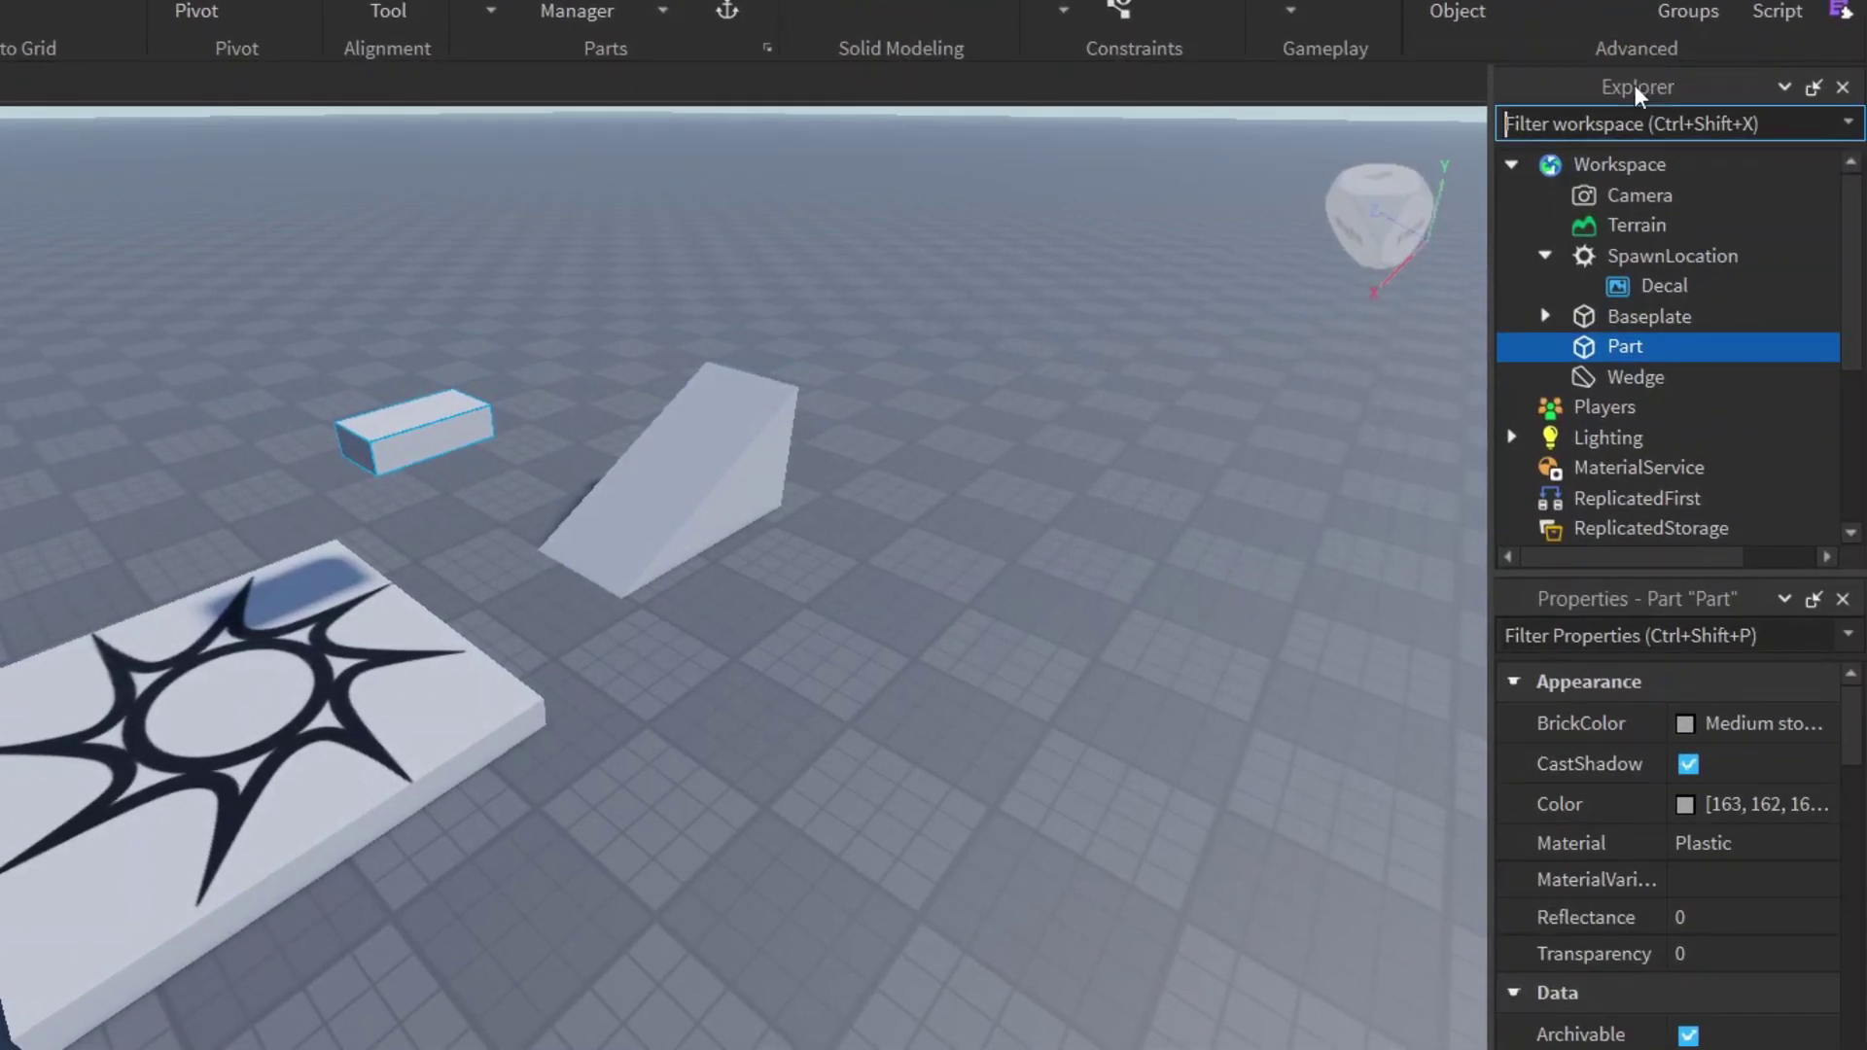
Select the floating block Part in Explorer and filter its Properties by 'anch'.
click(1571, 128)
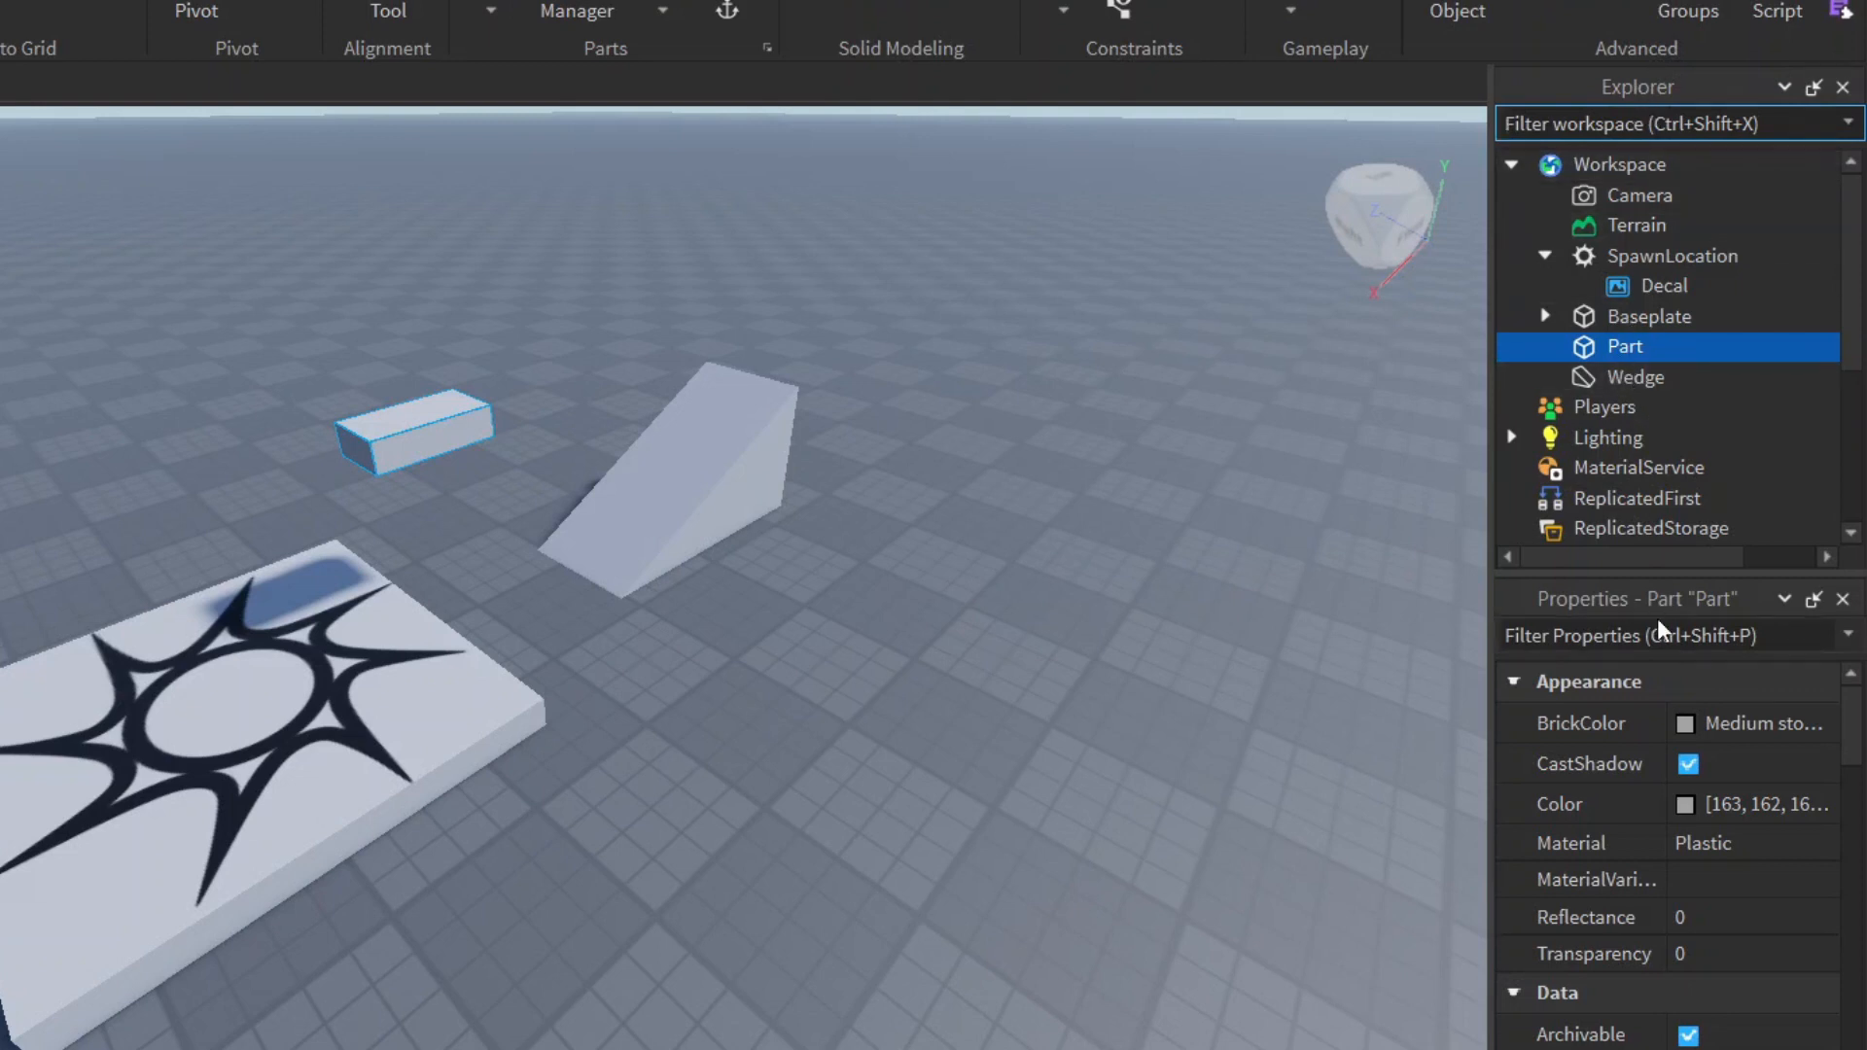
click(1646, 383)
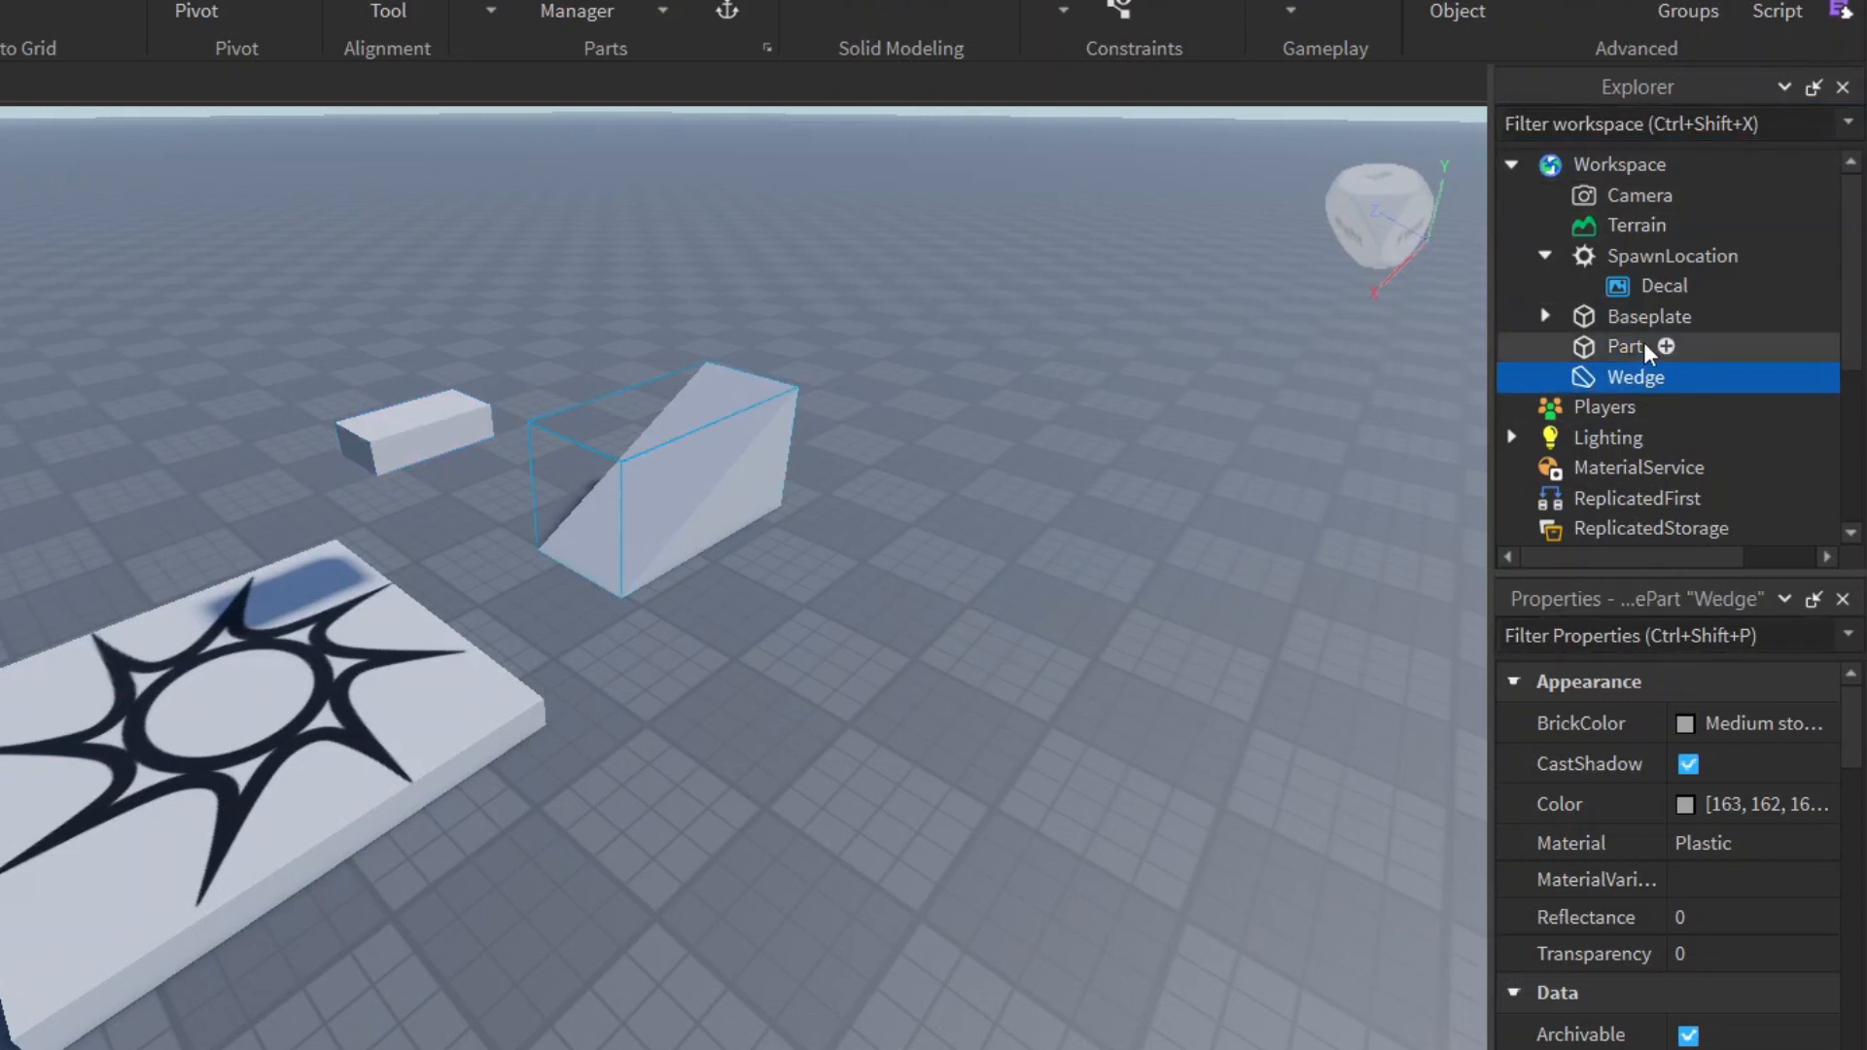
click(1644, 347)
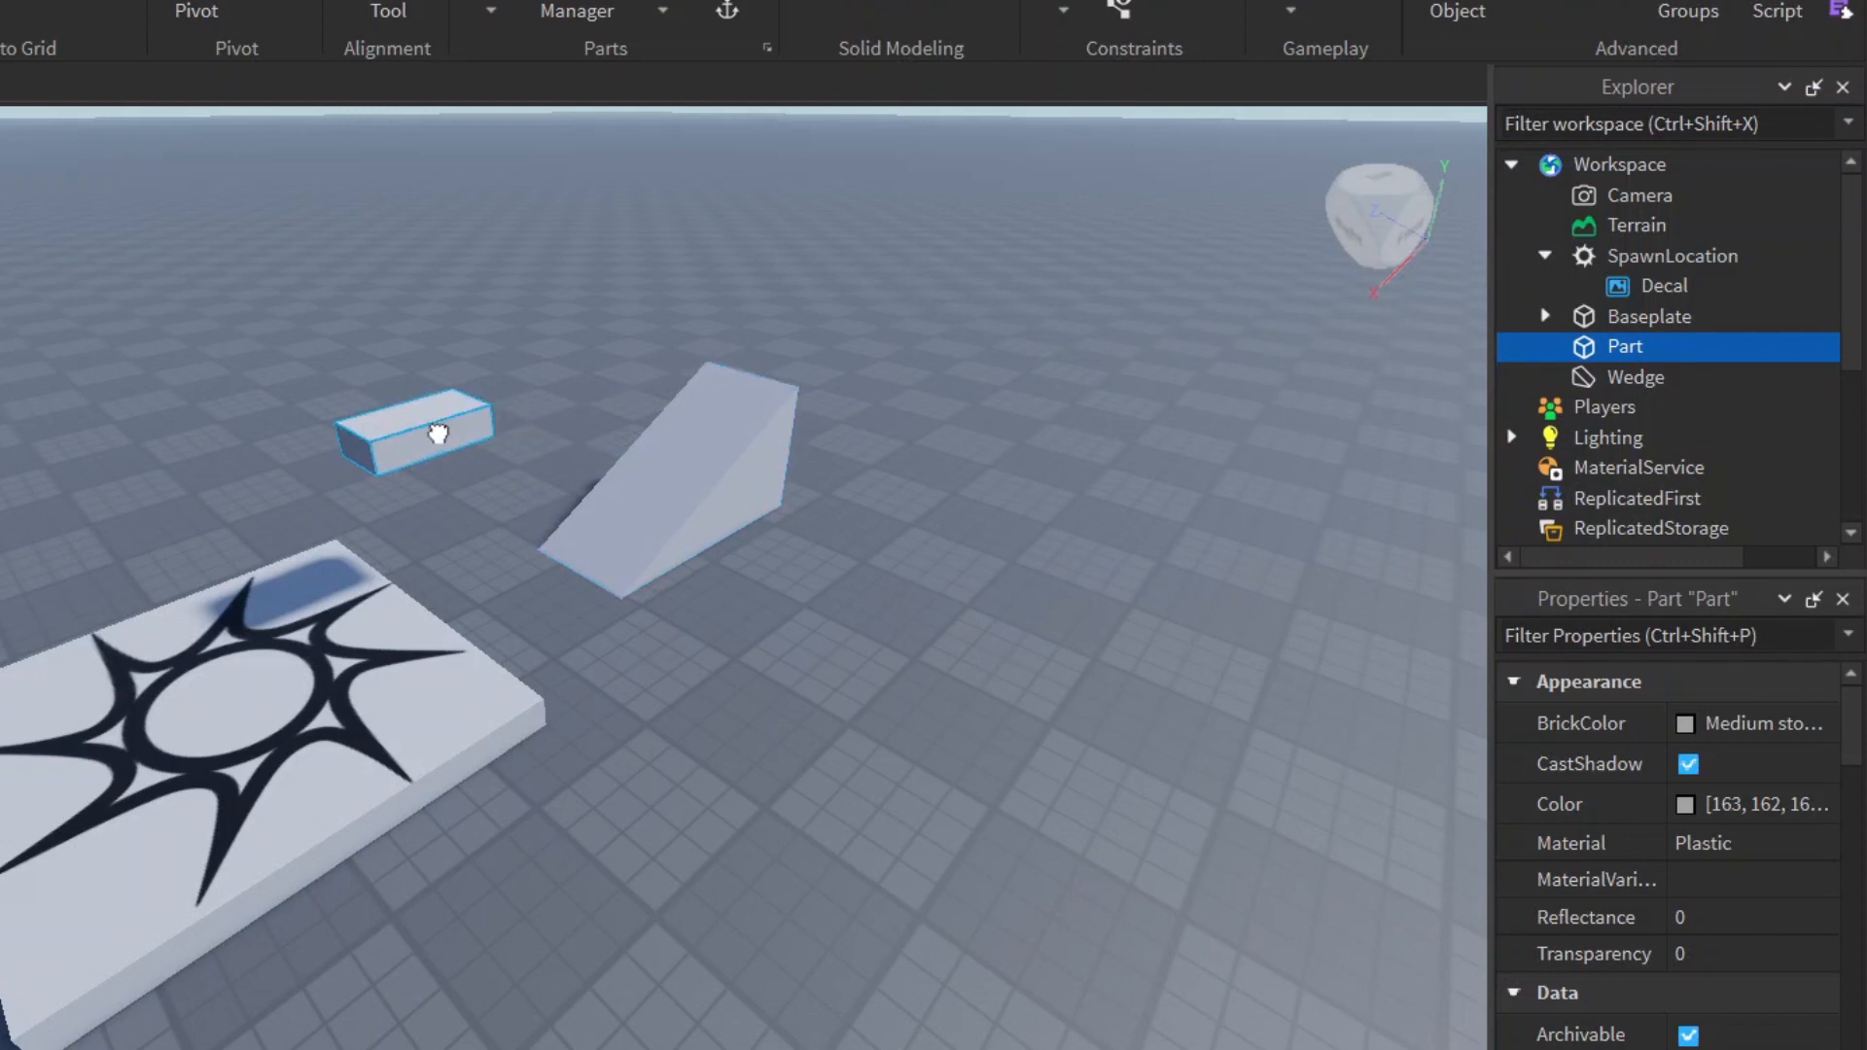
click(1626, 367)
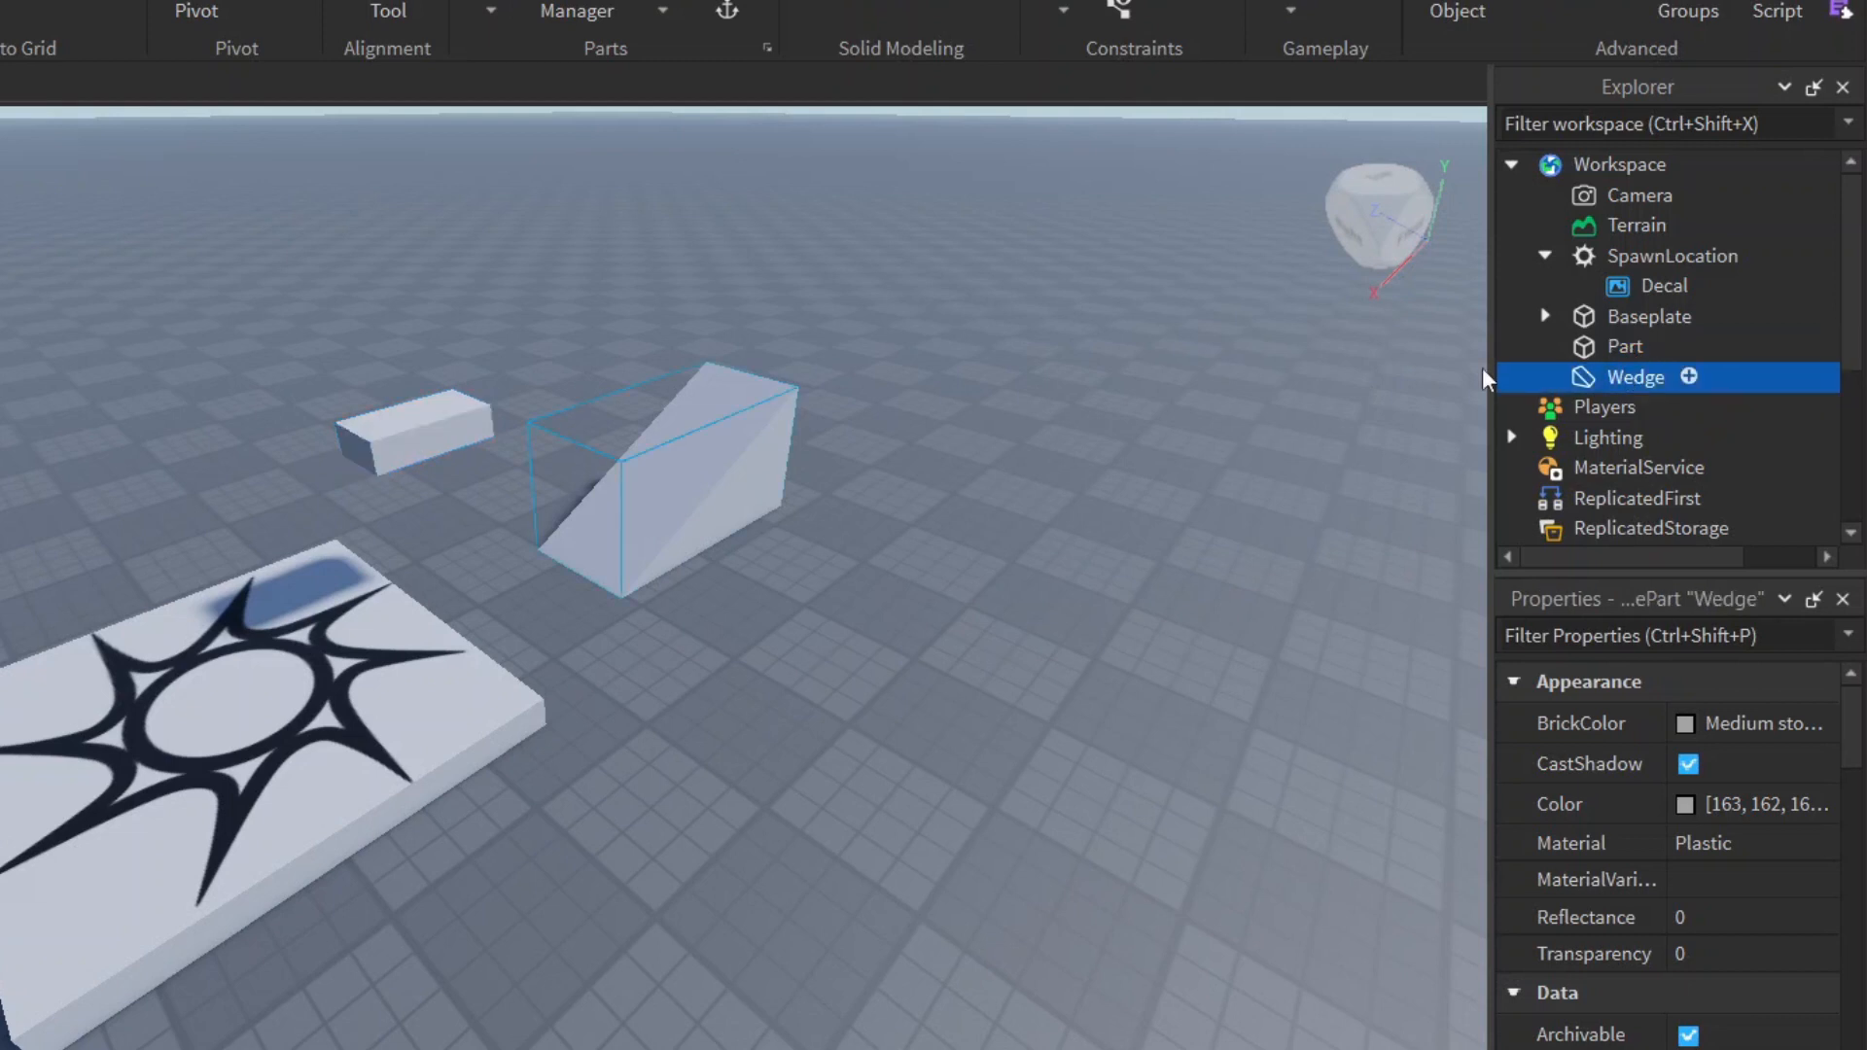
click(1601, 343)
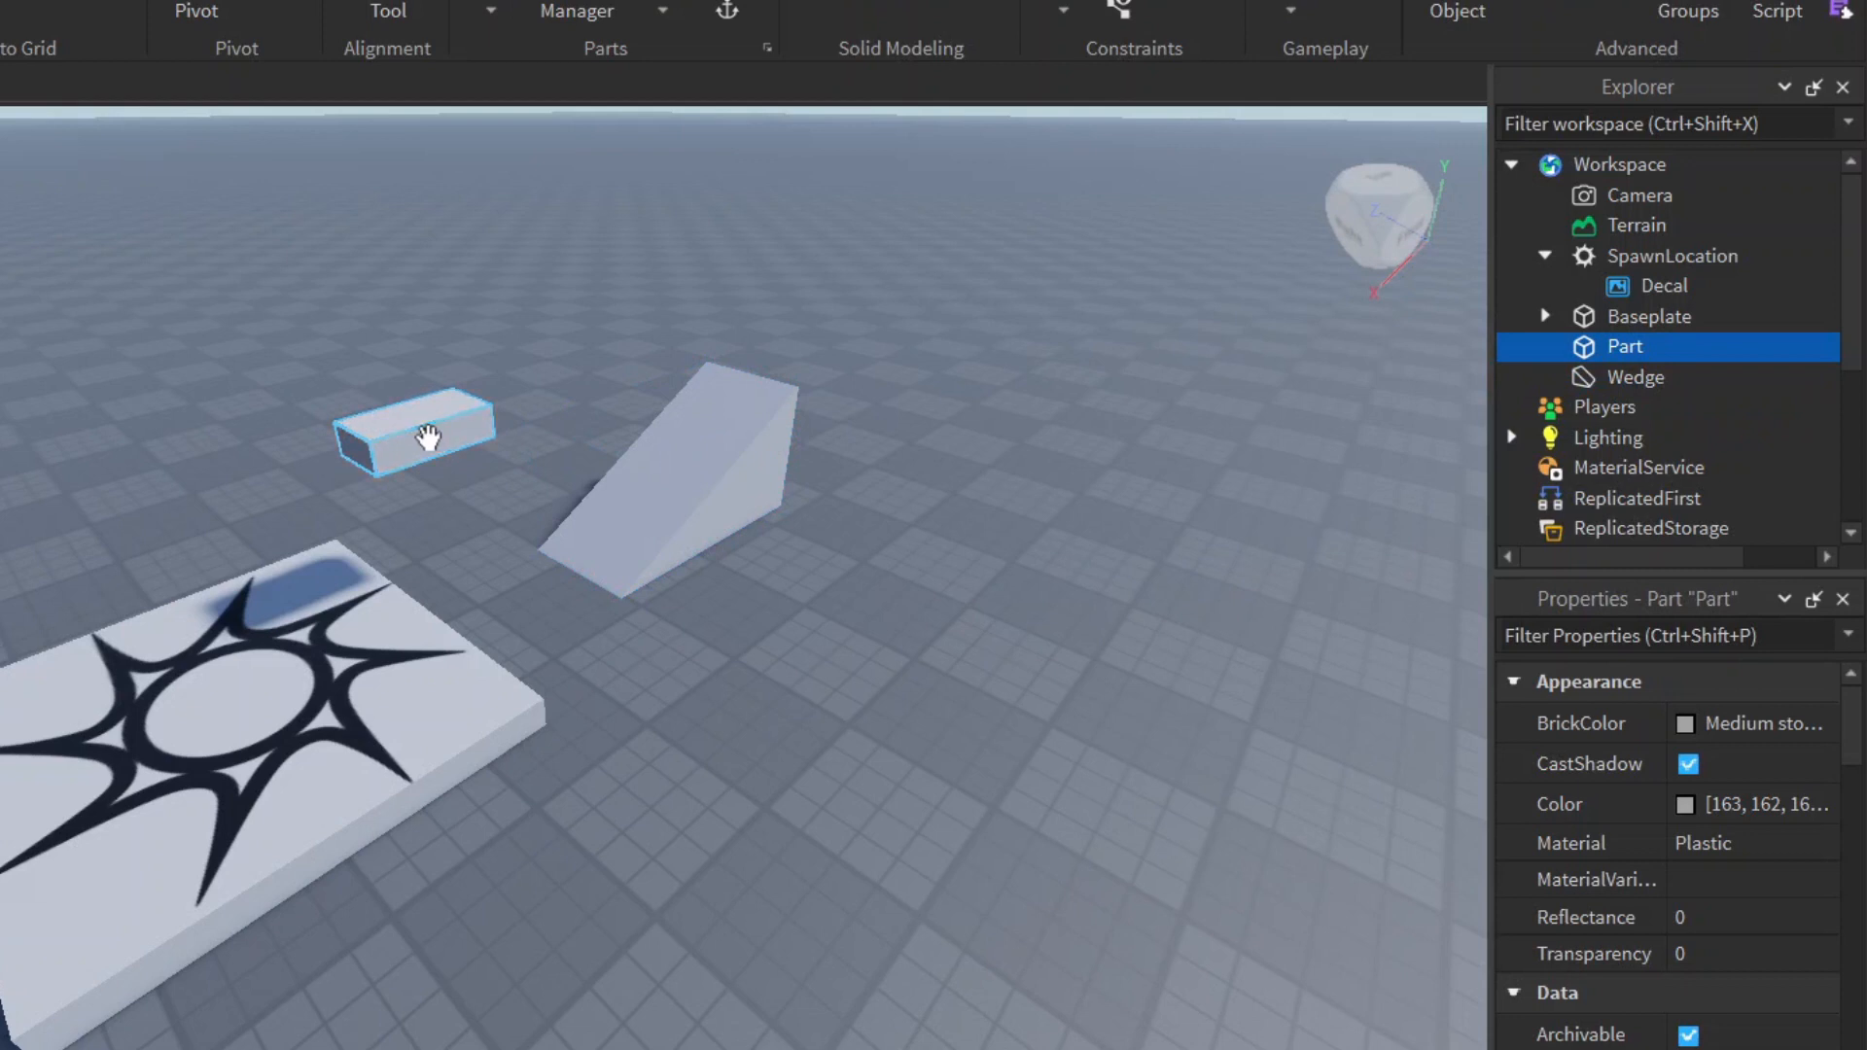
click(1629, 643)
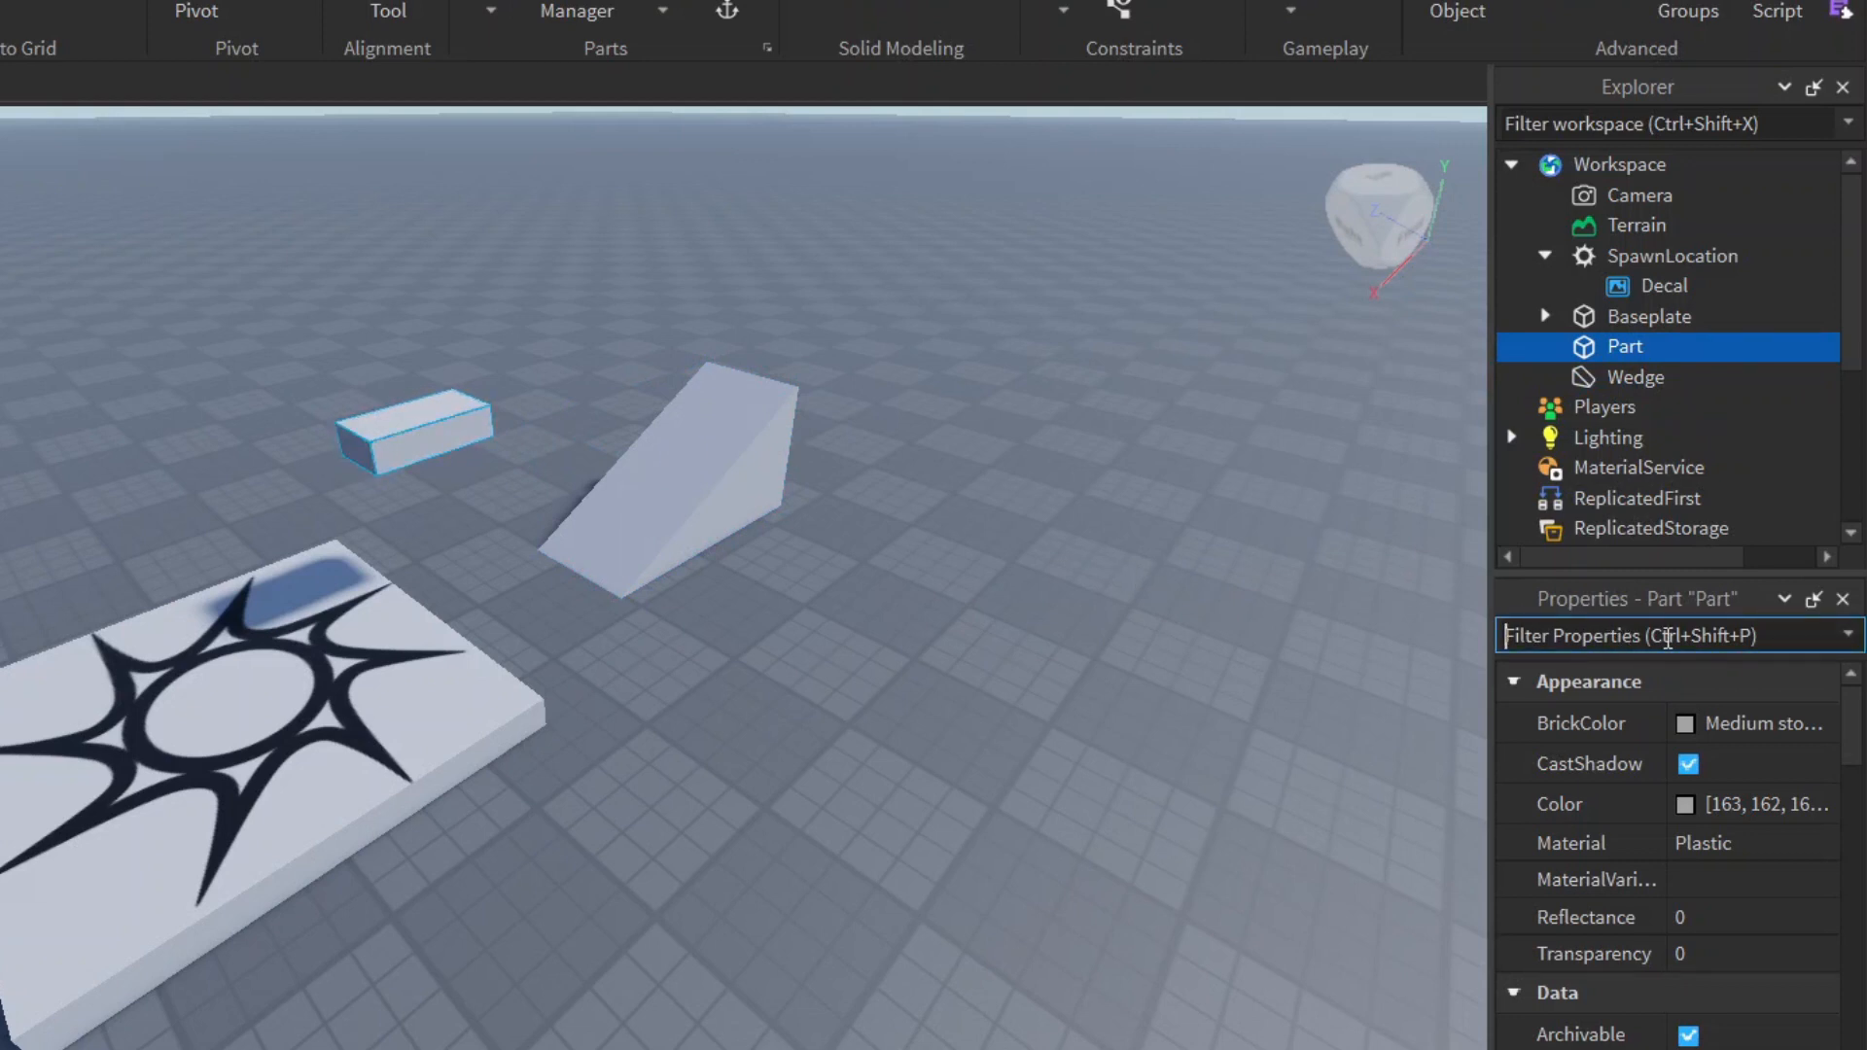
text(anc)
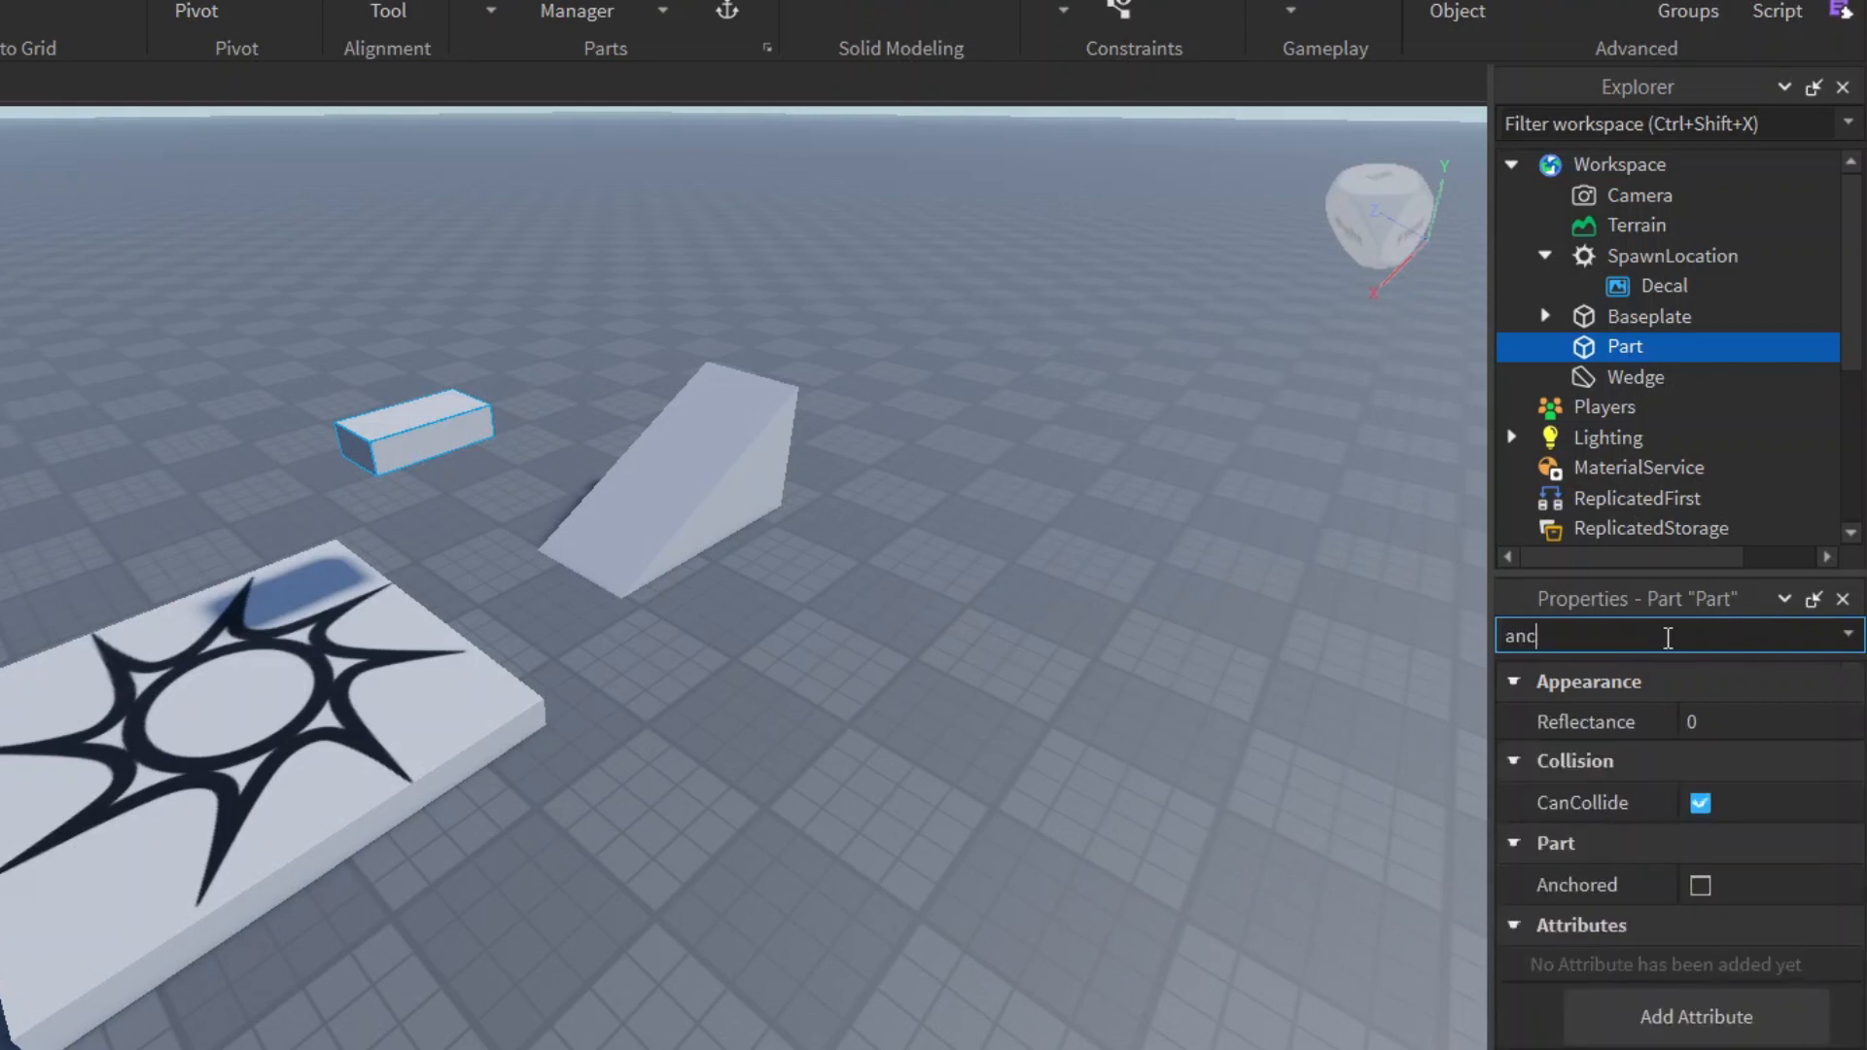
text(h)
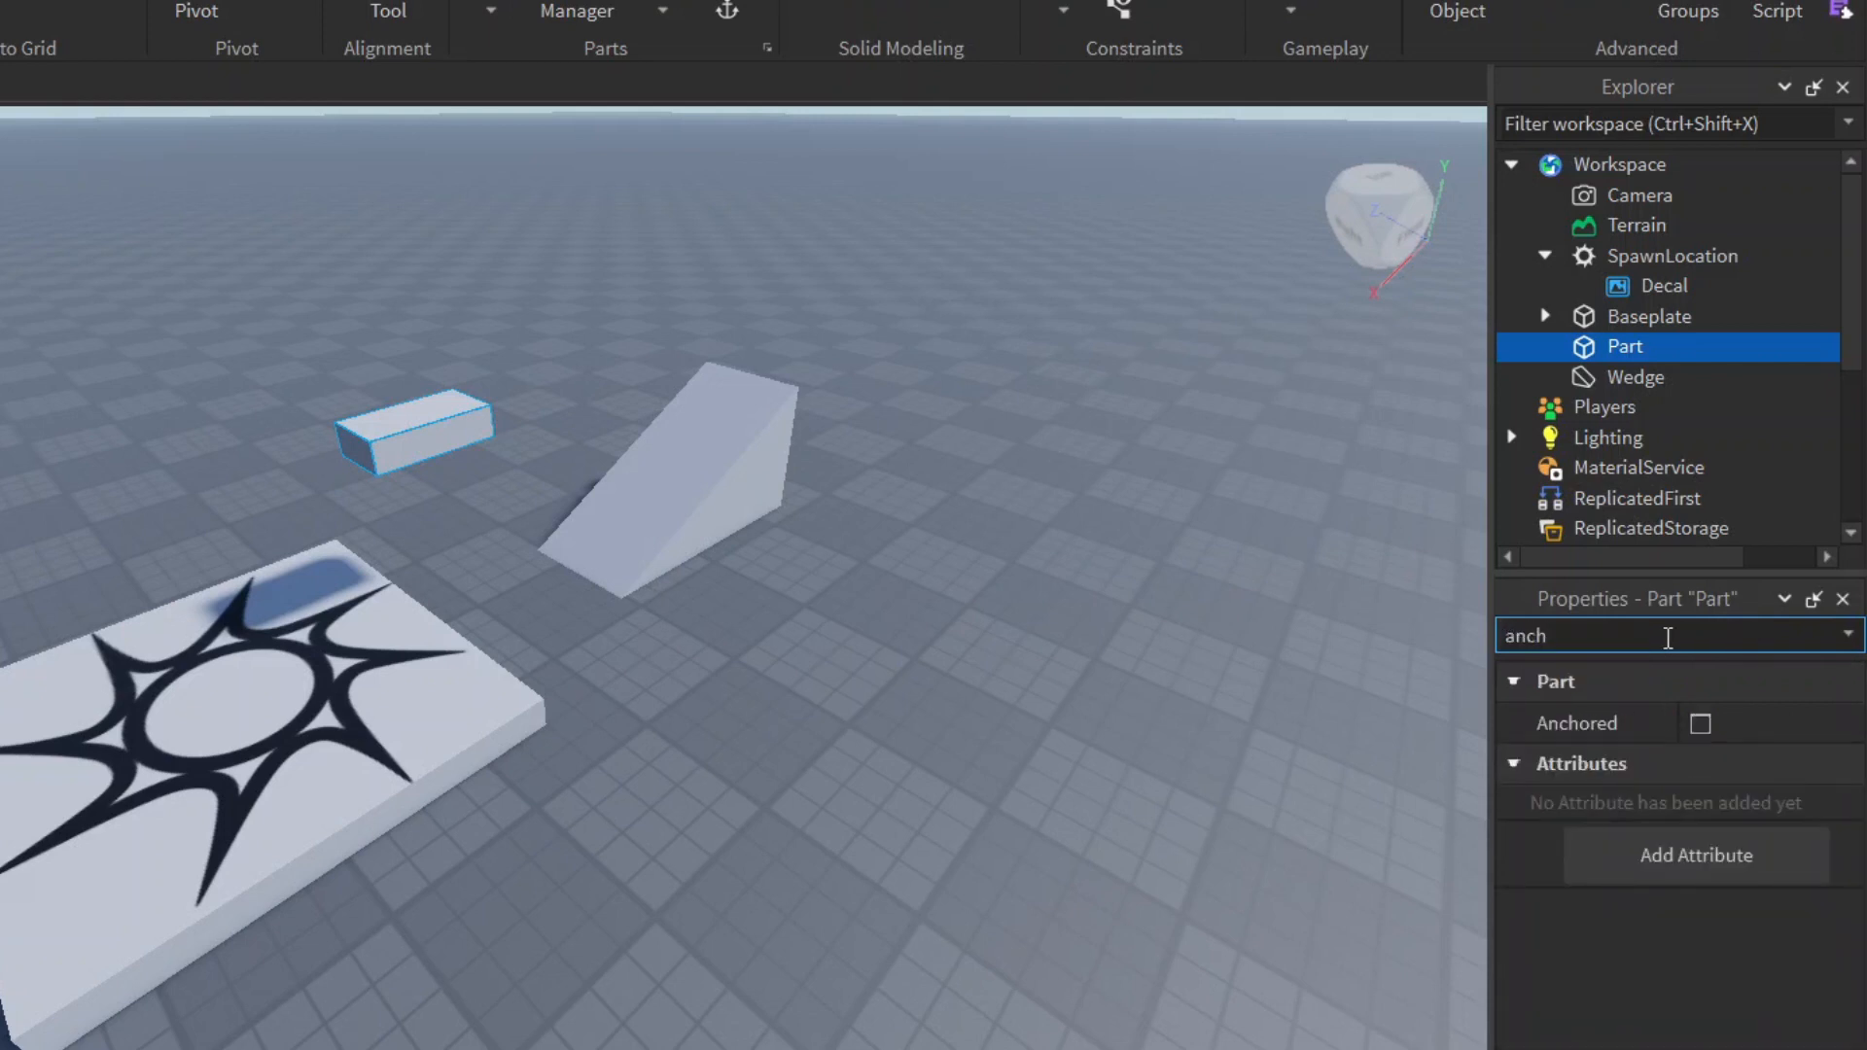
Tick Anchored on the block, playtest with the avatar jumping around the spawn pad, then stop (Shift+F5).
click(1701, 721)
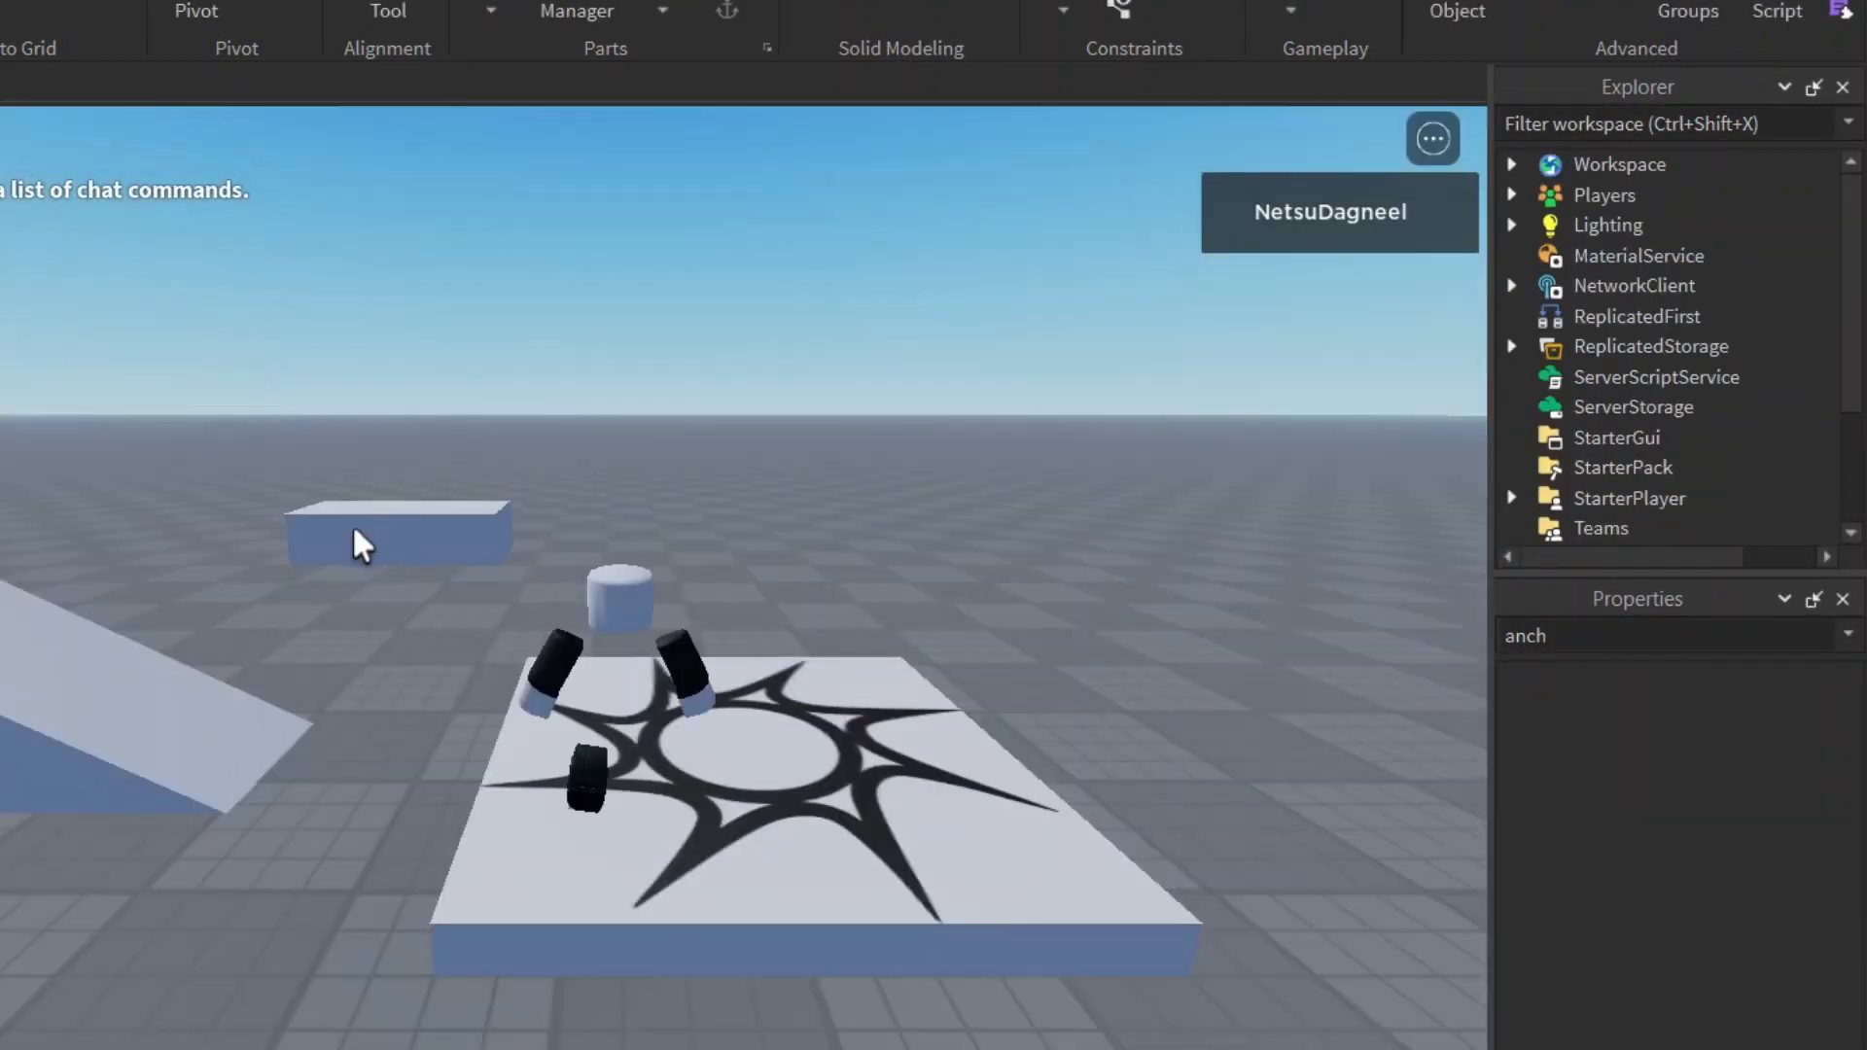
key(space)
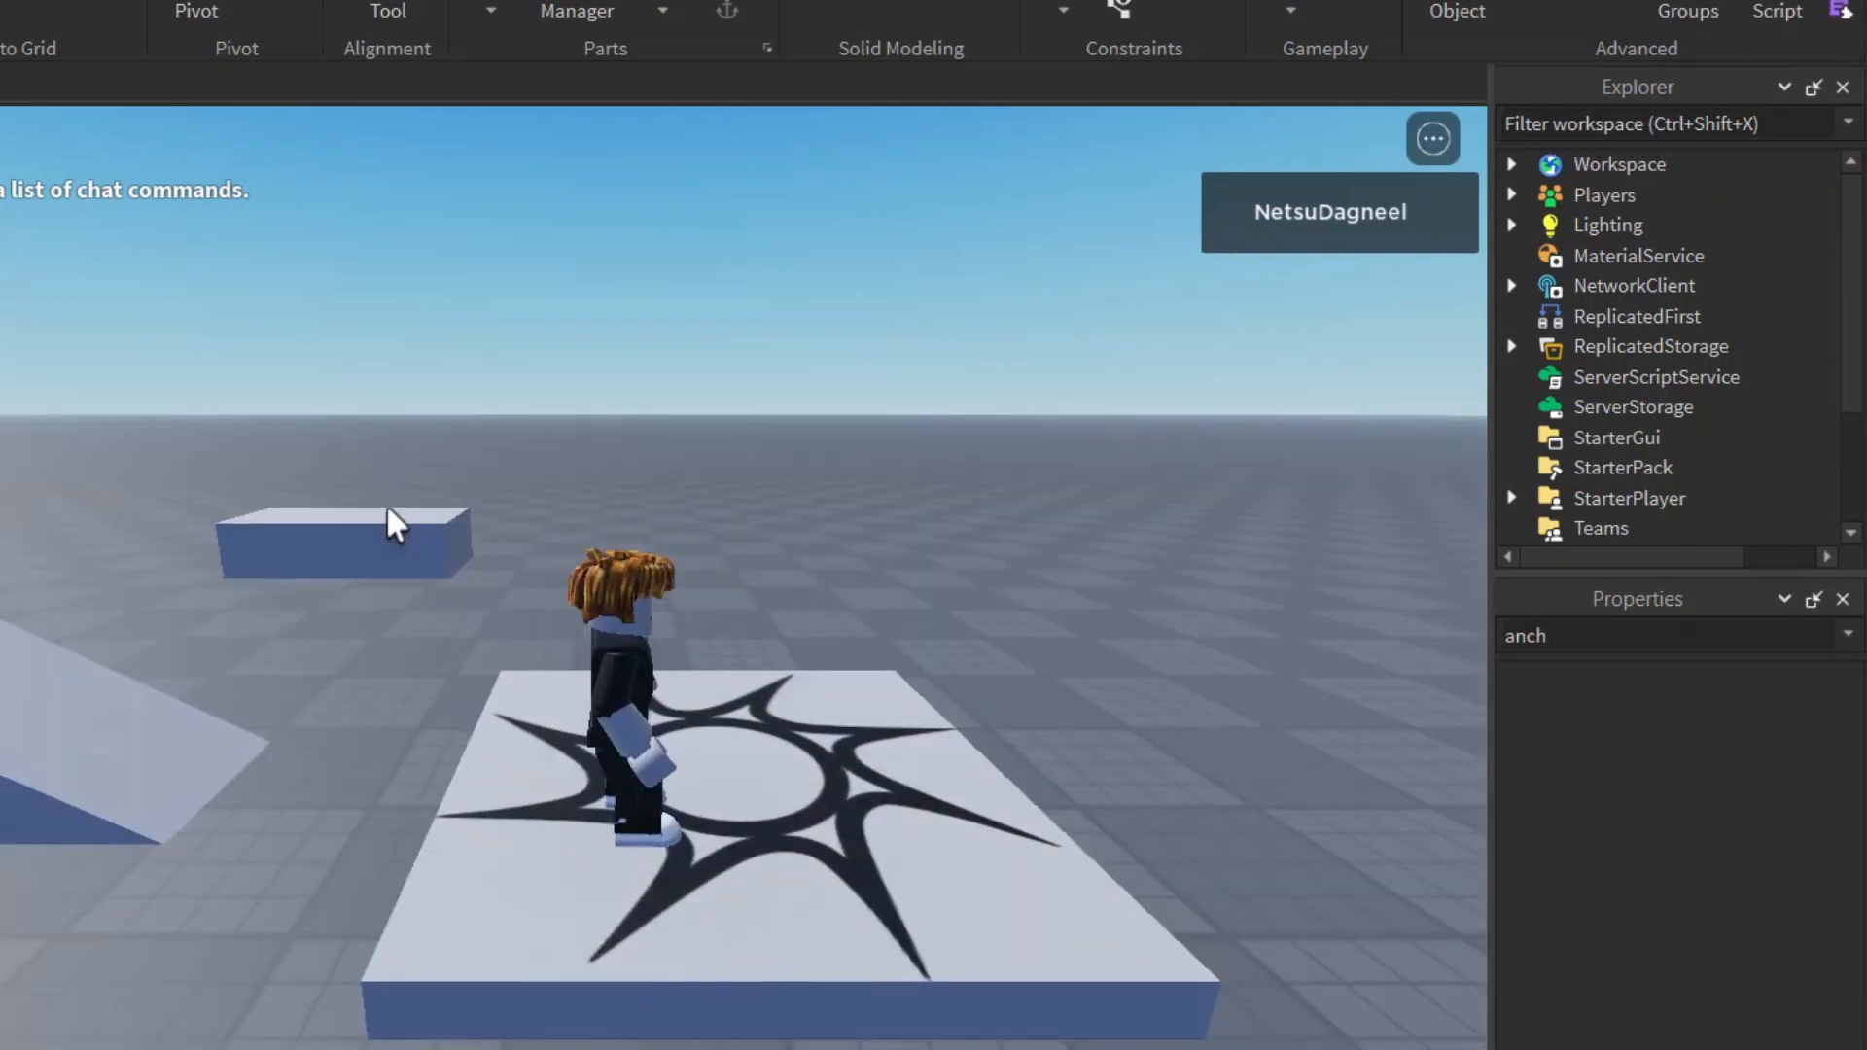
key(w)
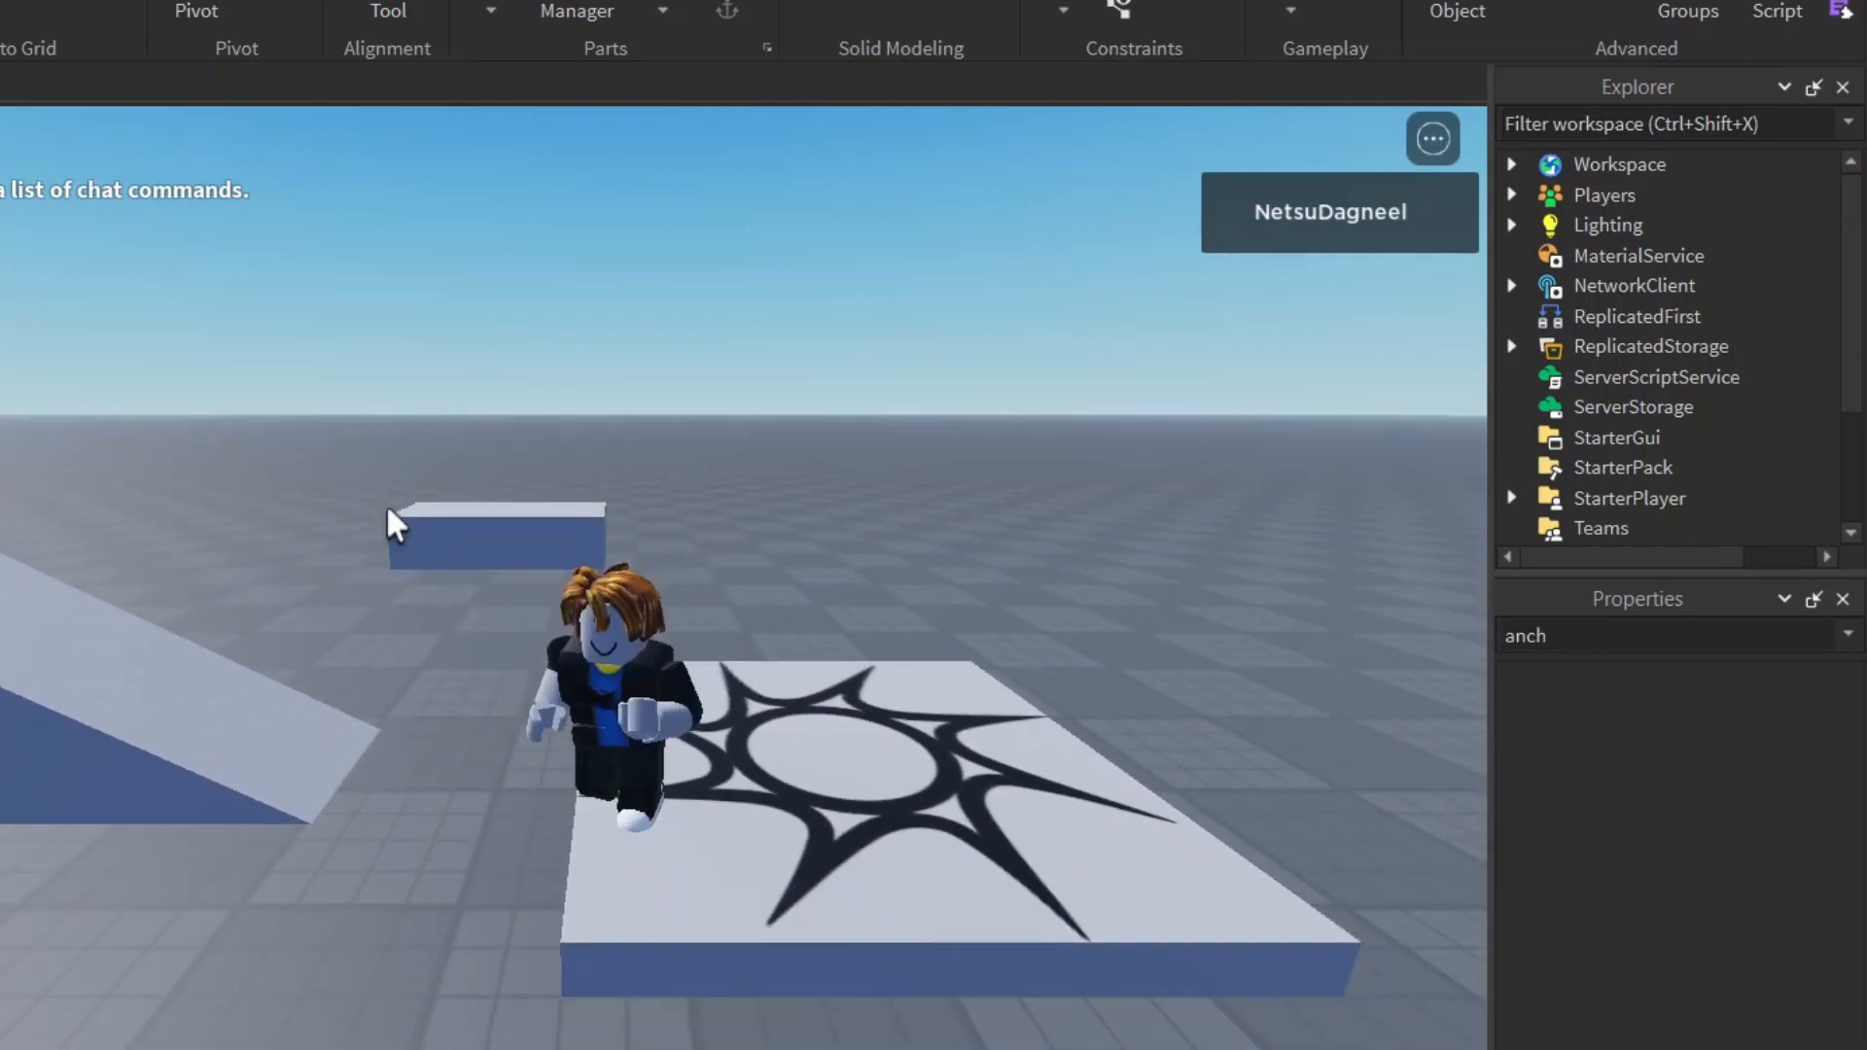
key(space)
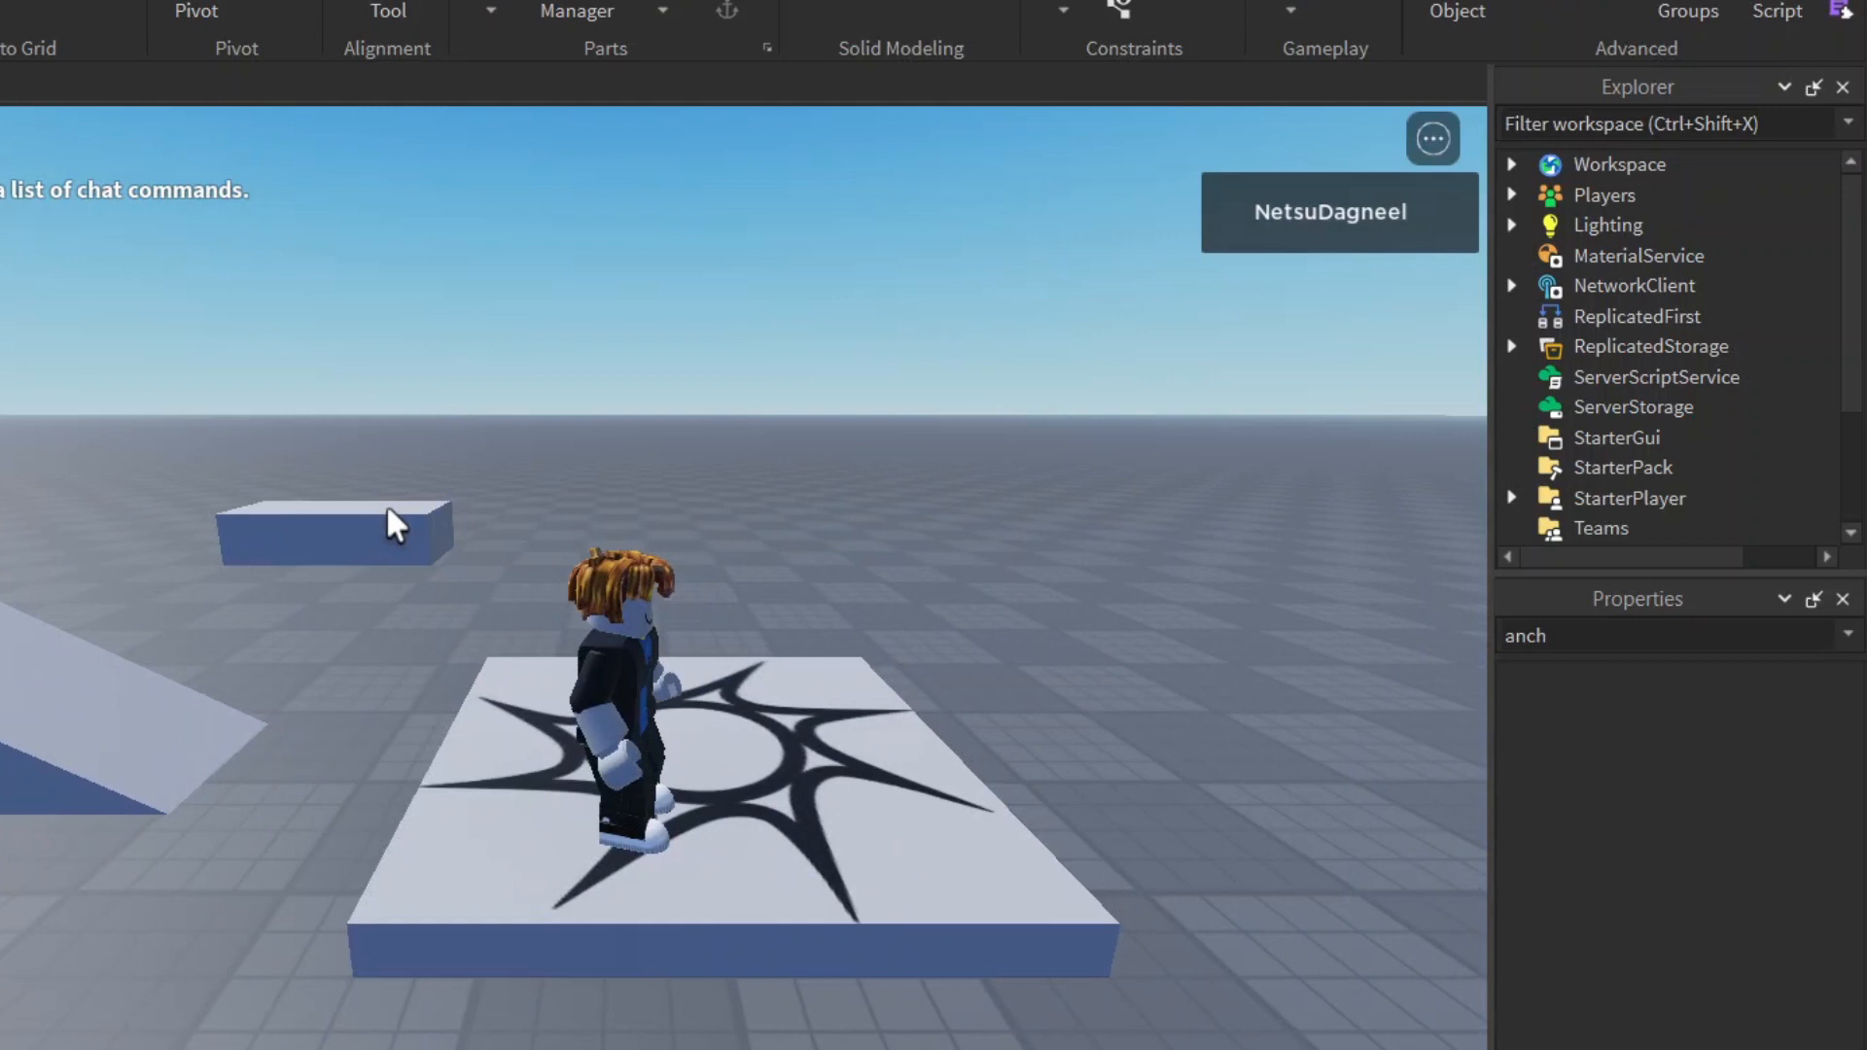
key(shift+F5)
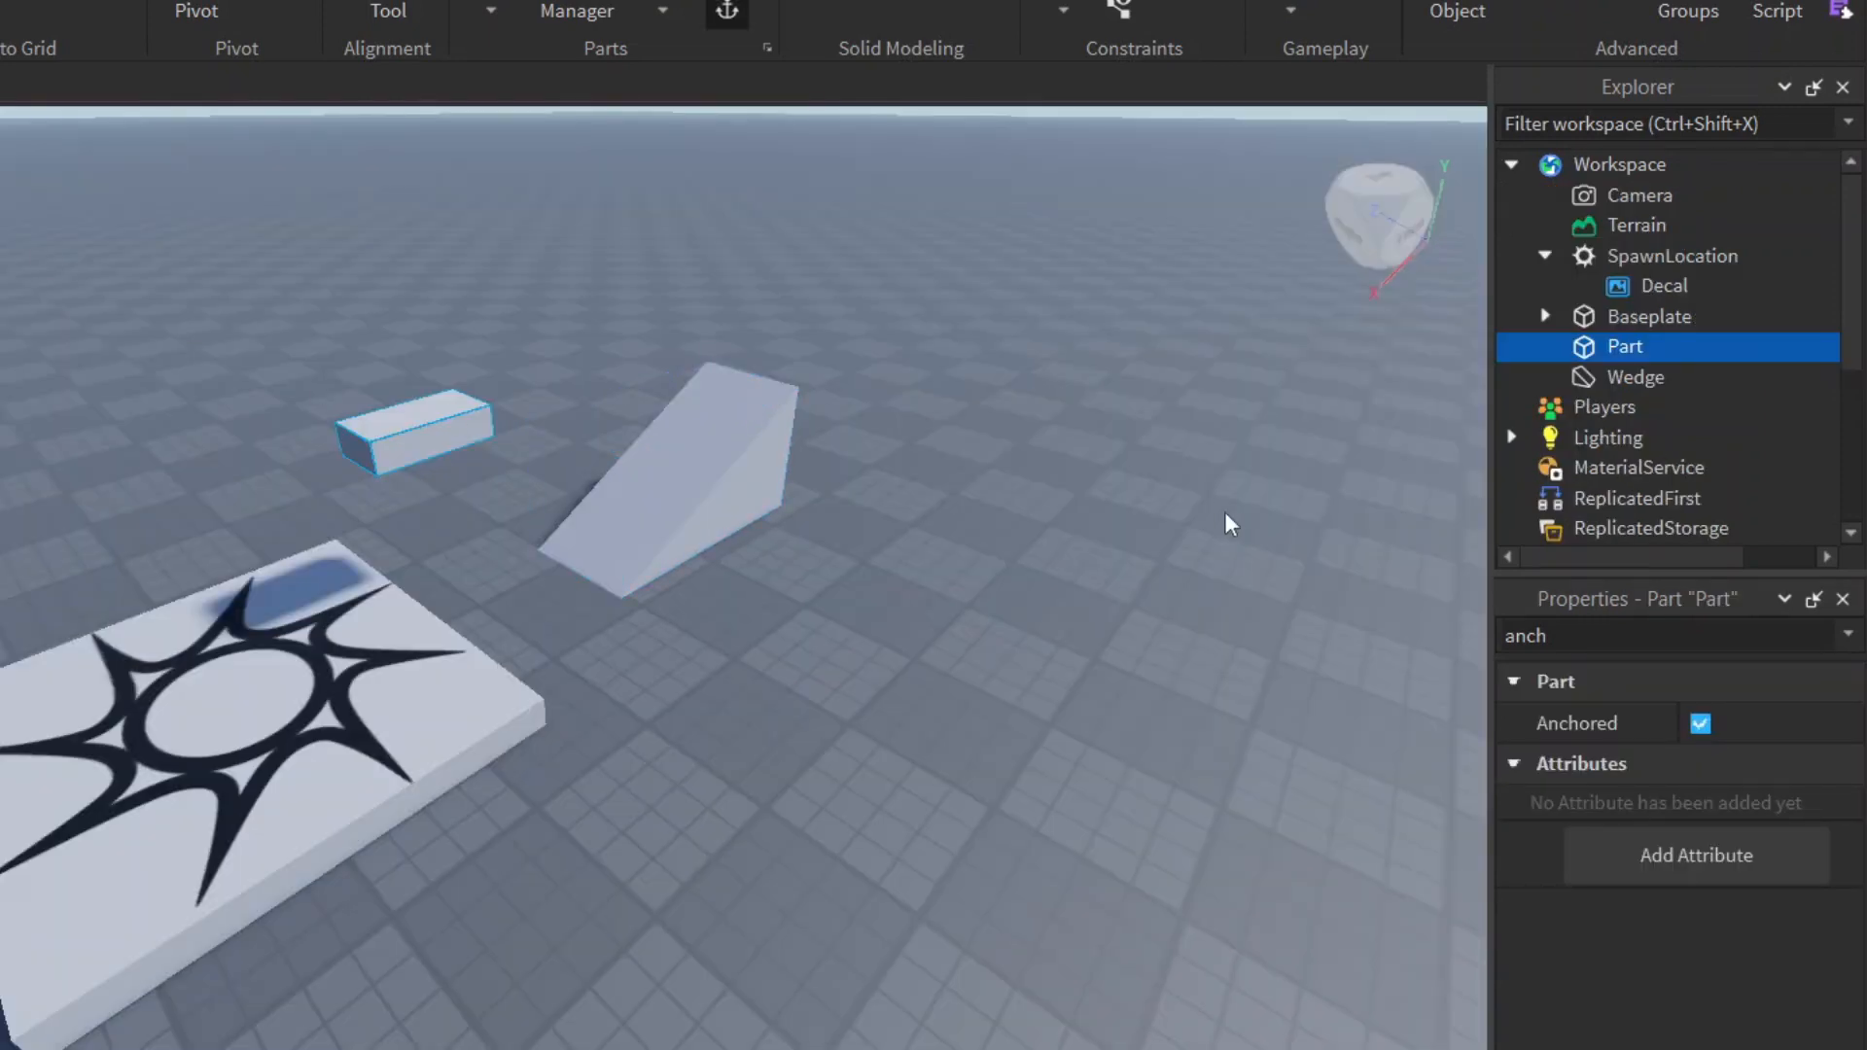
Filter for 'color' and set the block's Color to Dark Royal blue (33, 64, 165).
click(1627, 636)
key(ctrl+a)
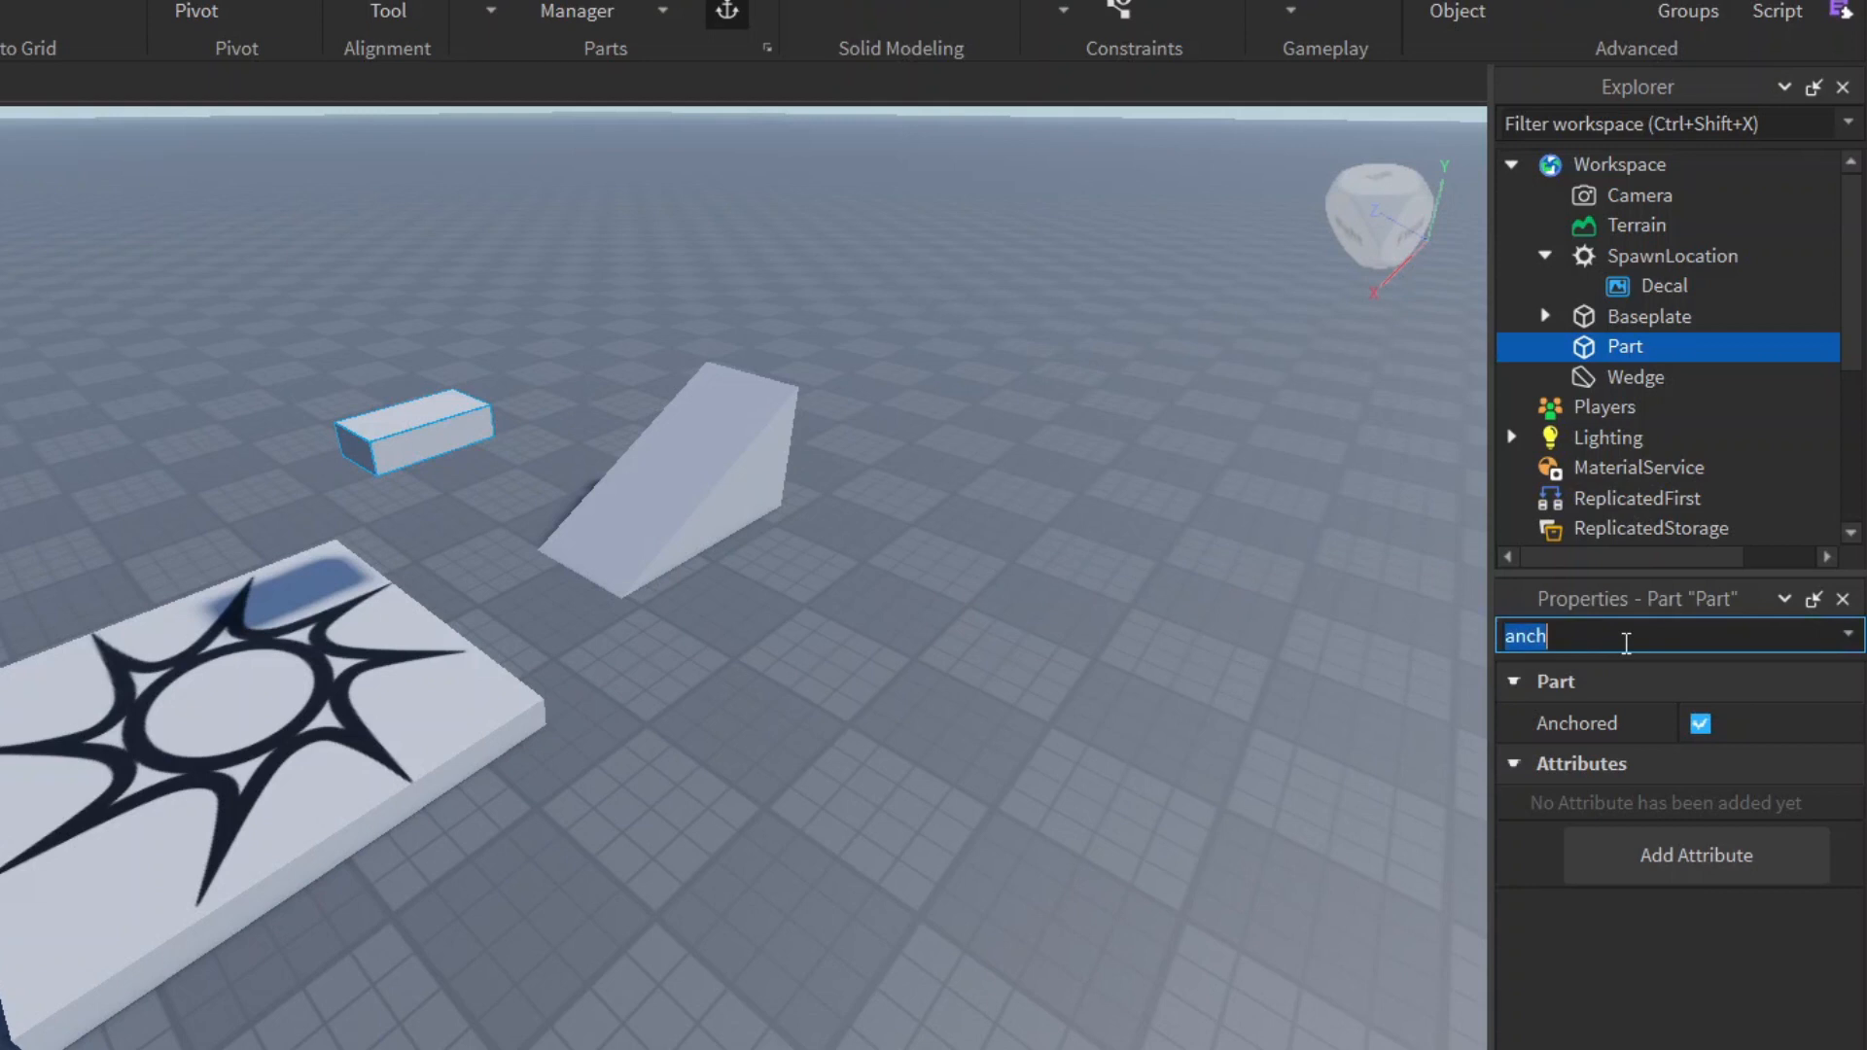
text(cik)
key(BackSpace)
key(BackSpace)
key(BackSpace)
text(olor)
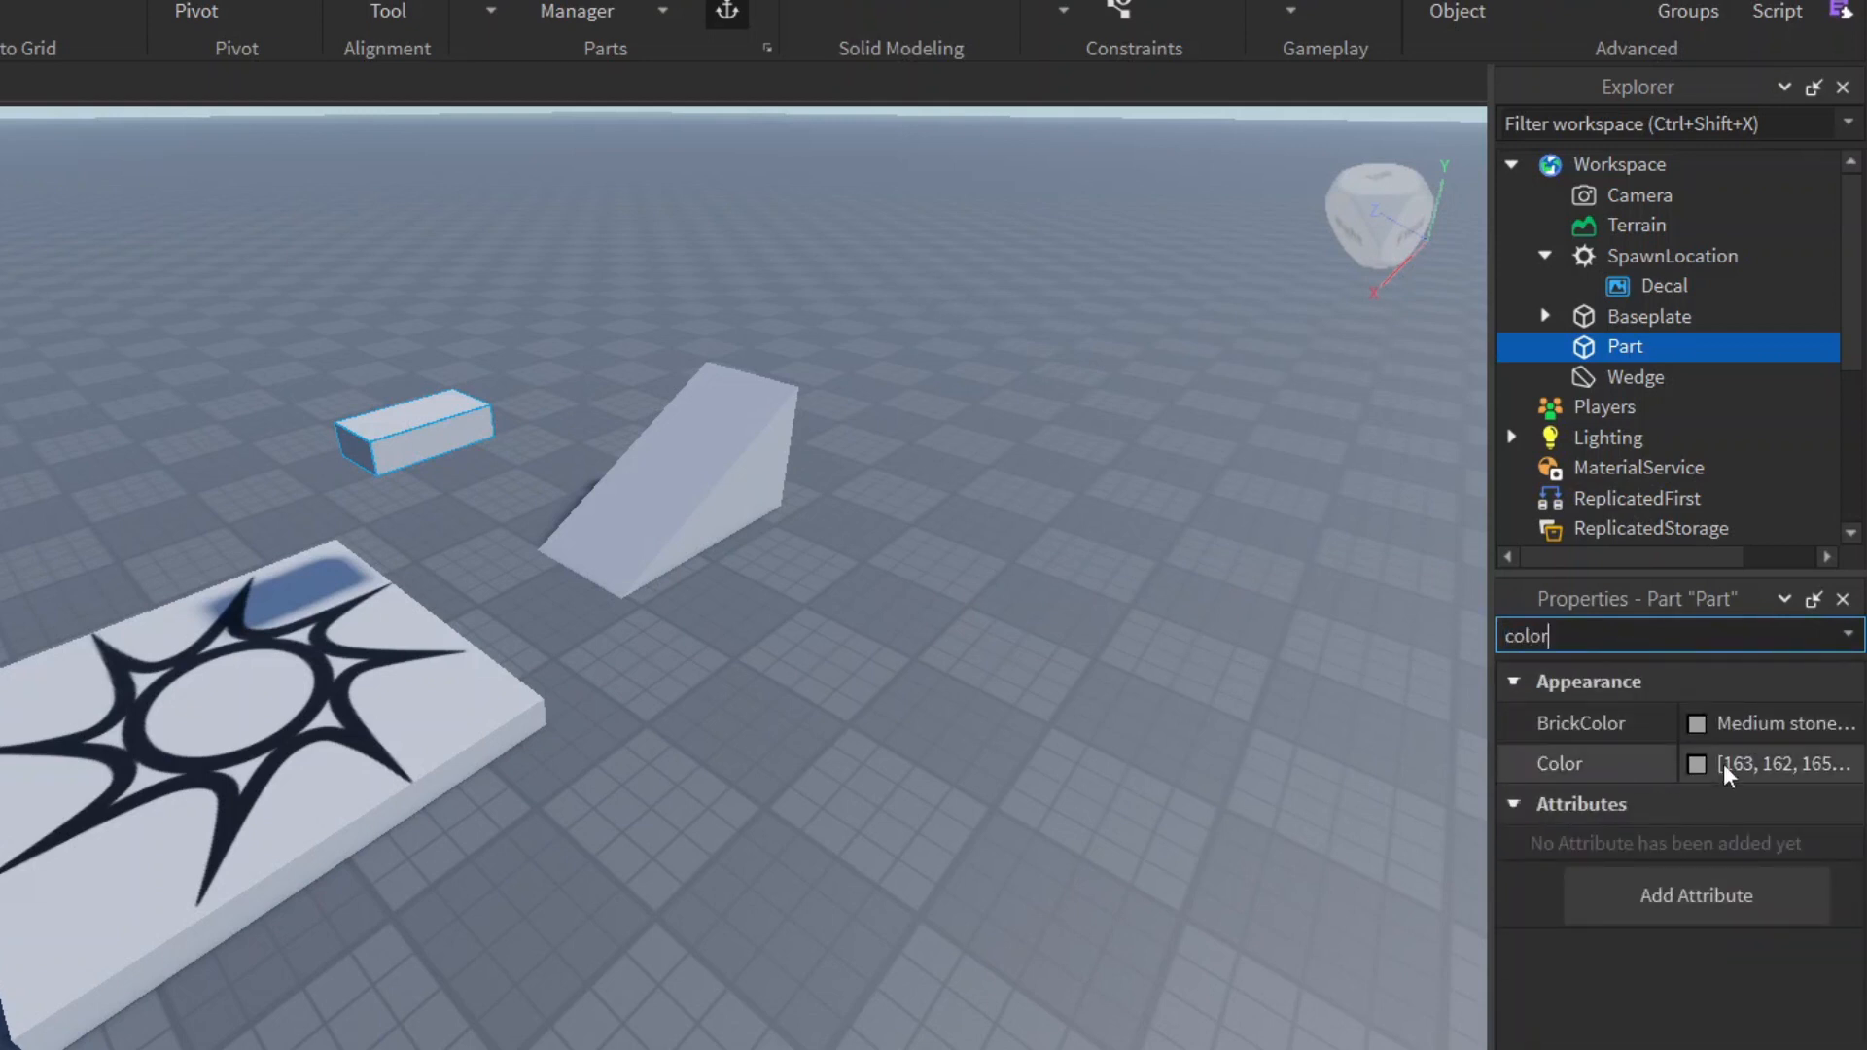
click(1722, 764)
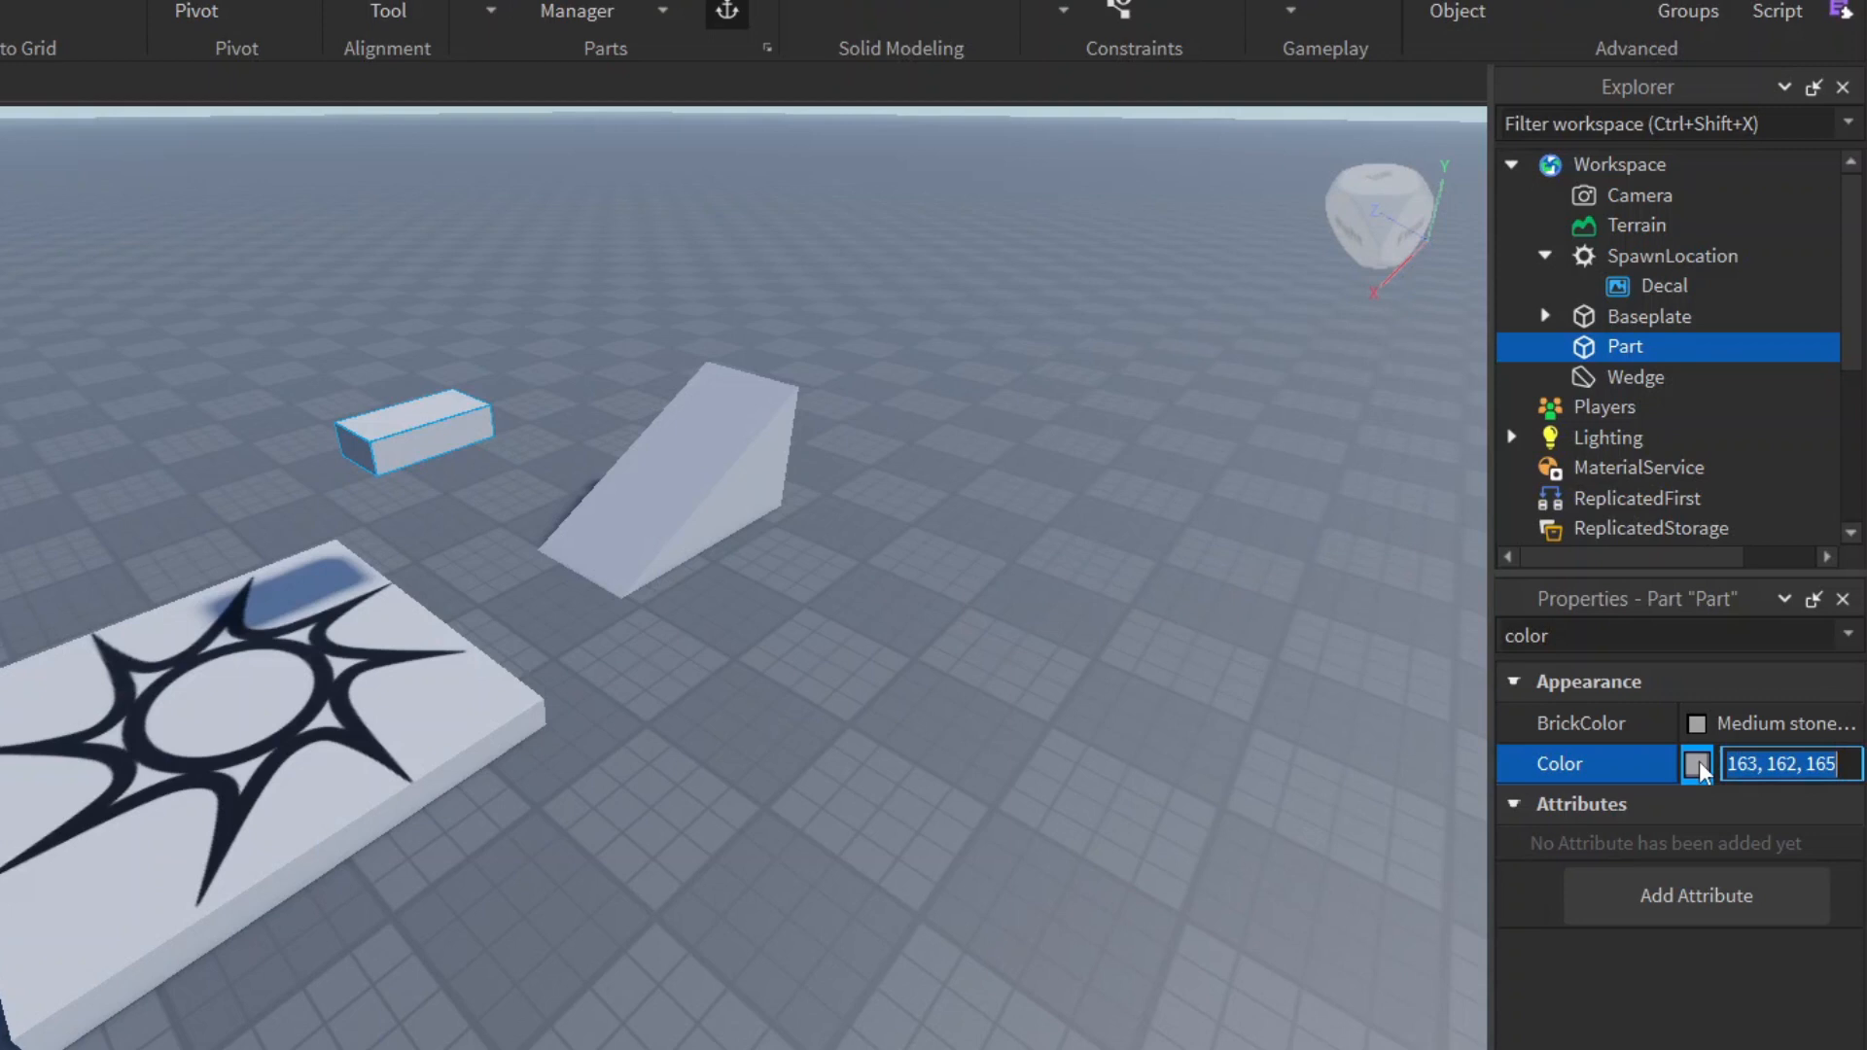
click(1699, 759)
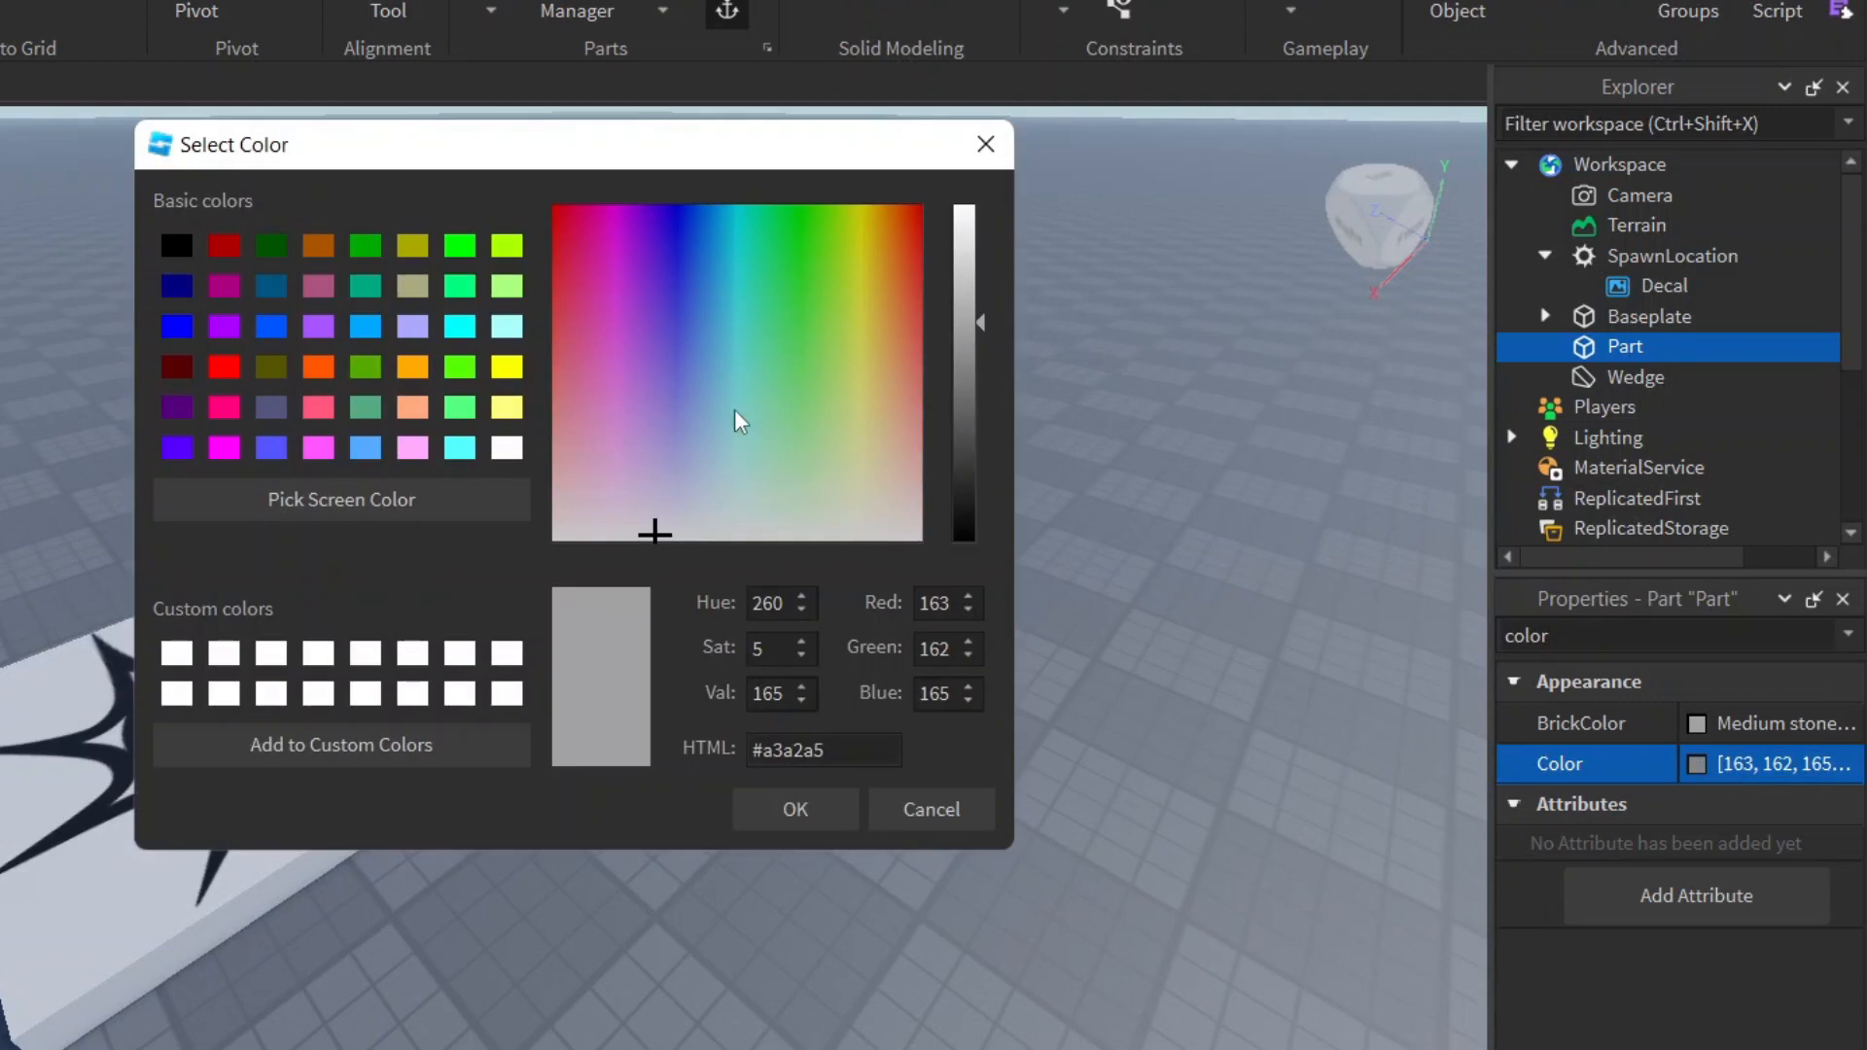
drag(668, 367, 694, 280)
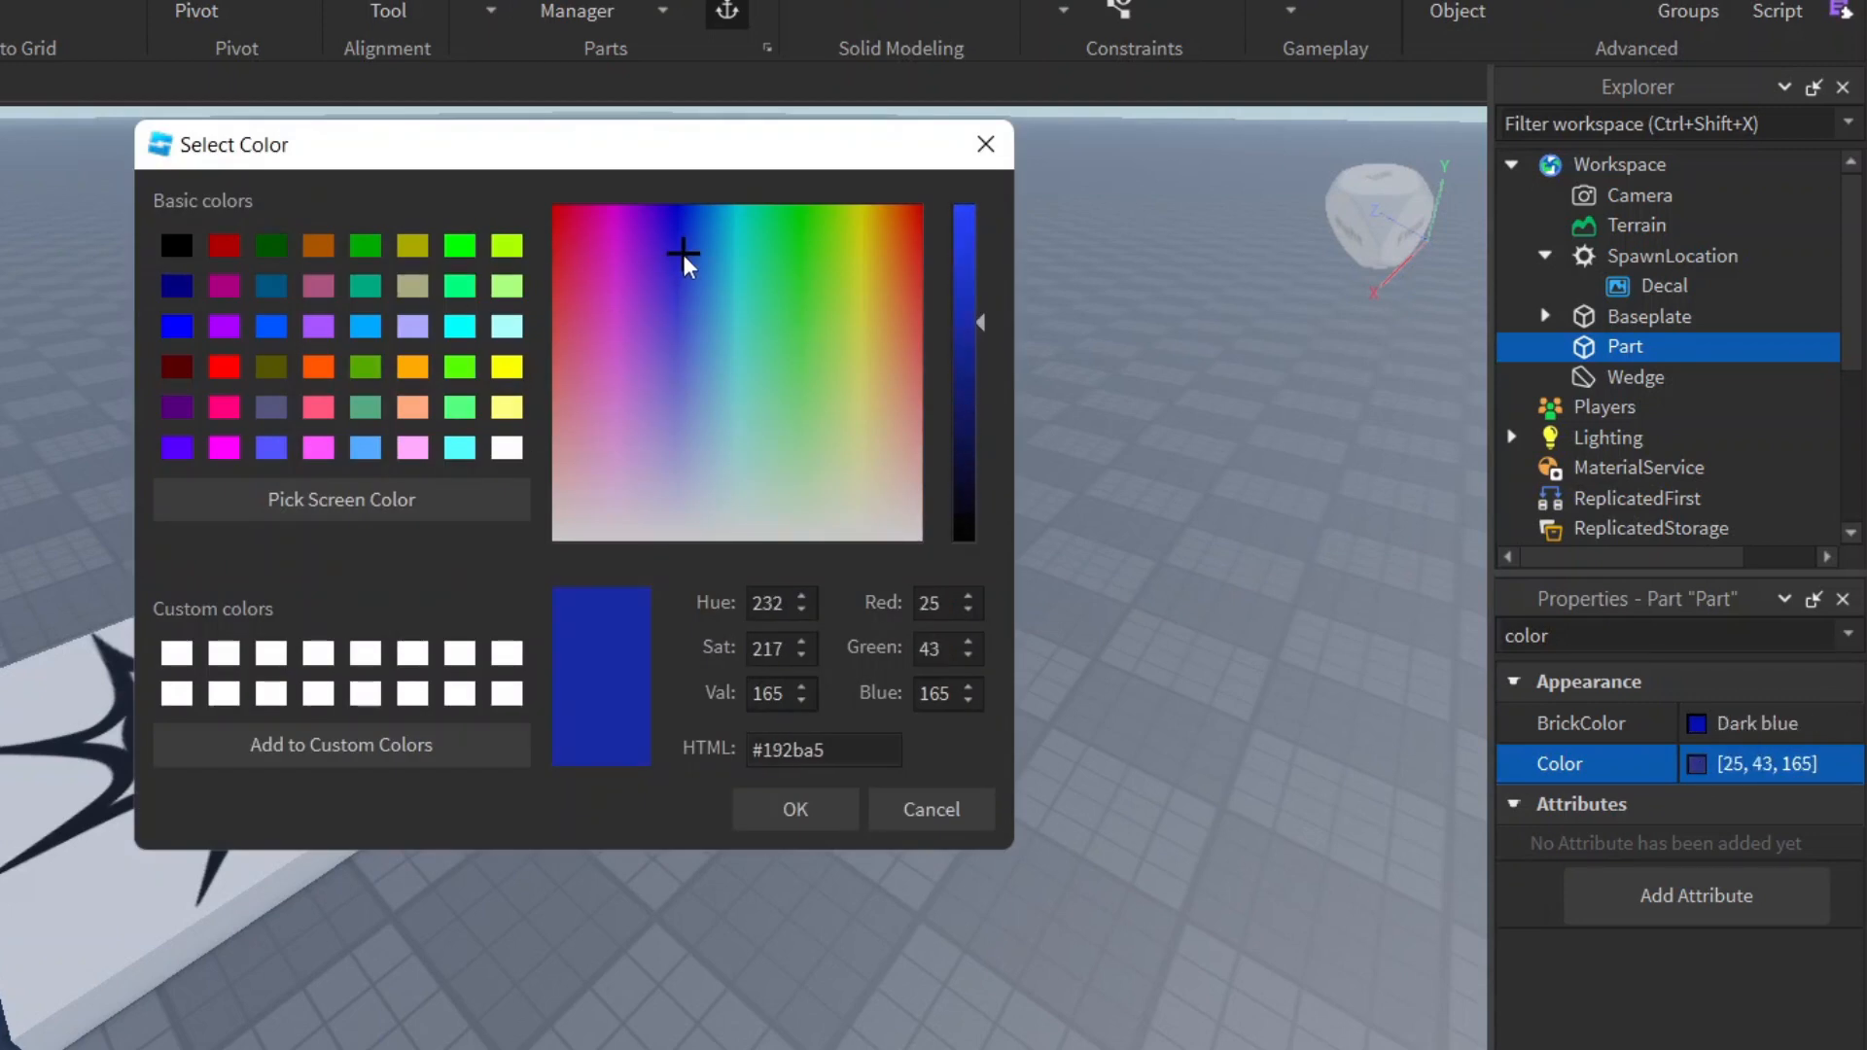
click(766, 813)
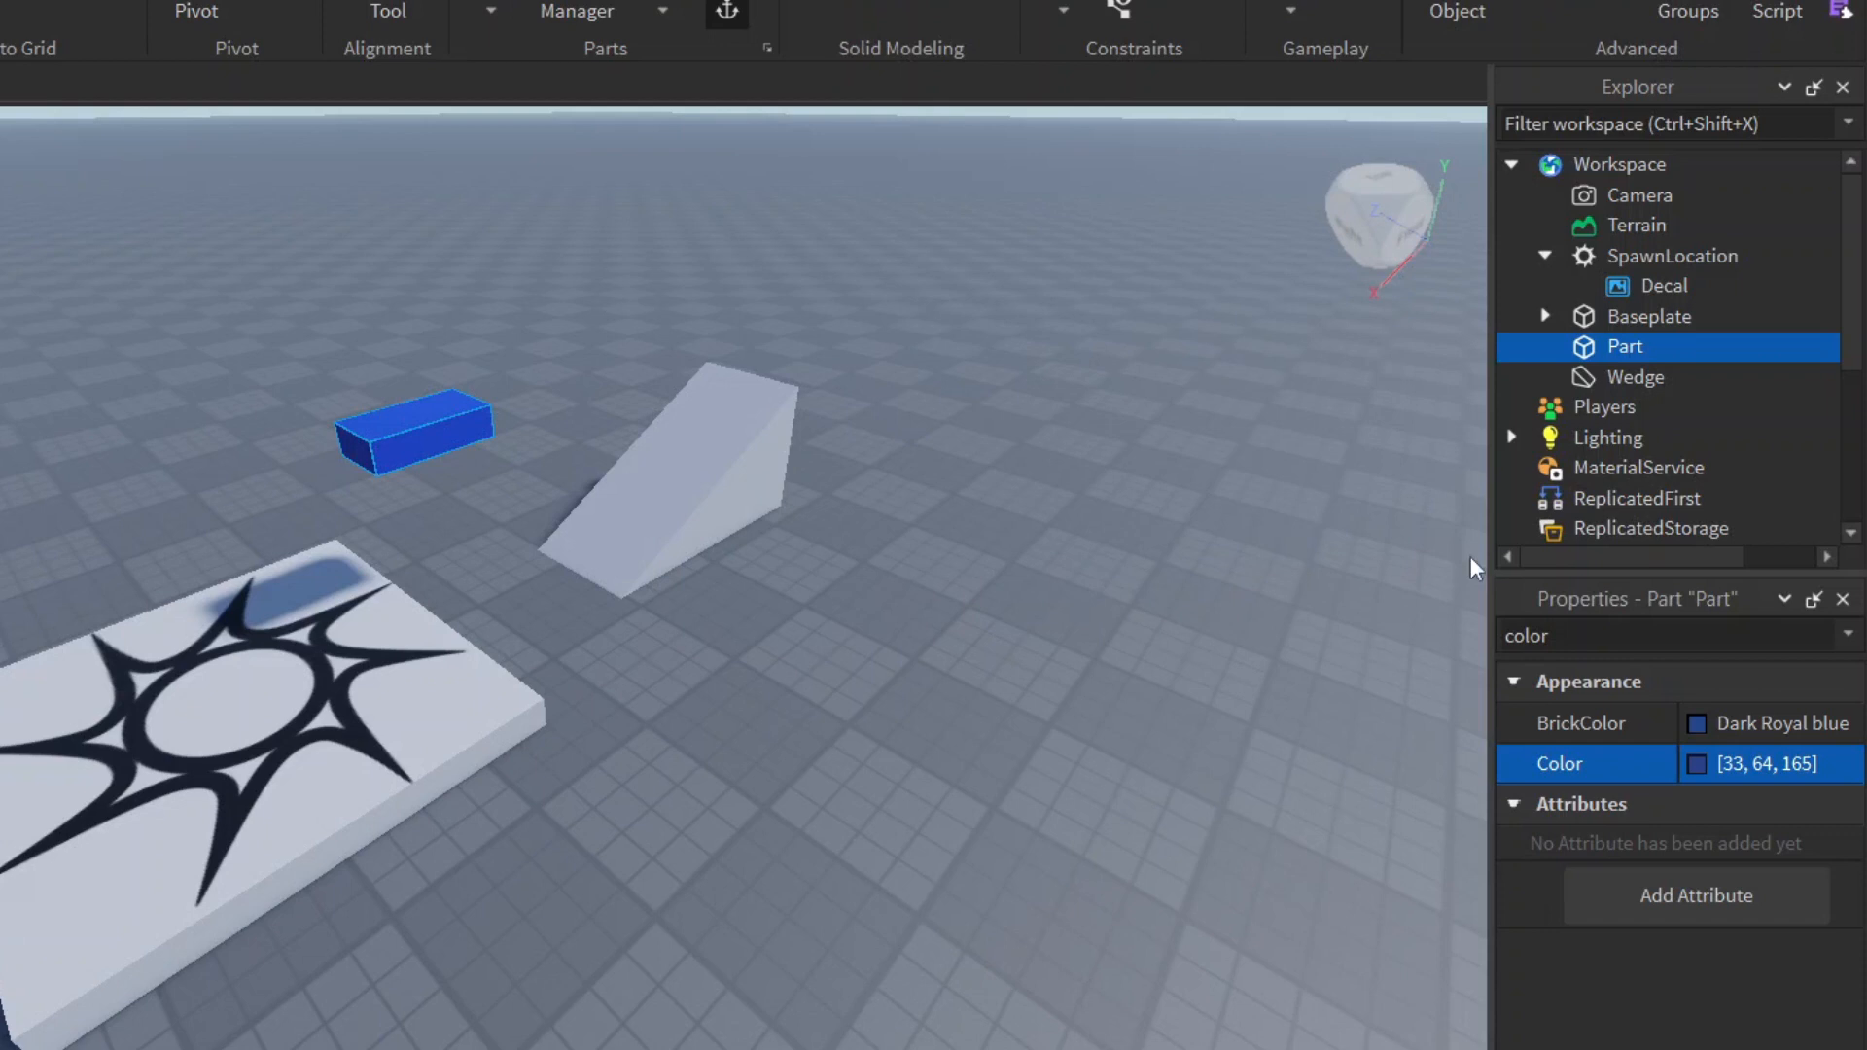
Filter for Material and try Neon then Asphalt on the floating block, checking it in the view.
click(1587, 634)
double_click(1586, 635)
text(mater)
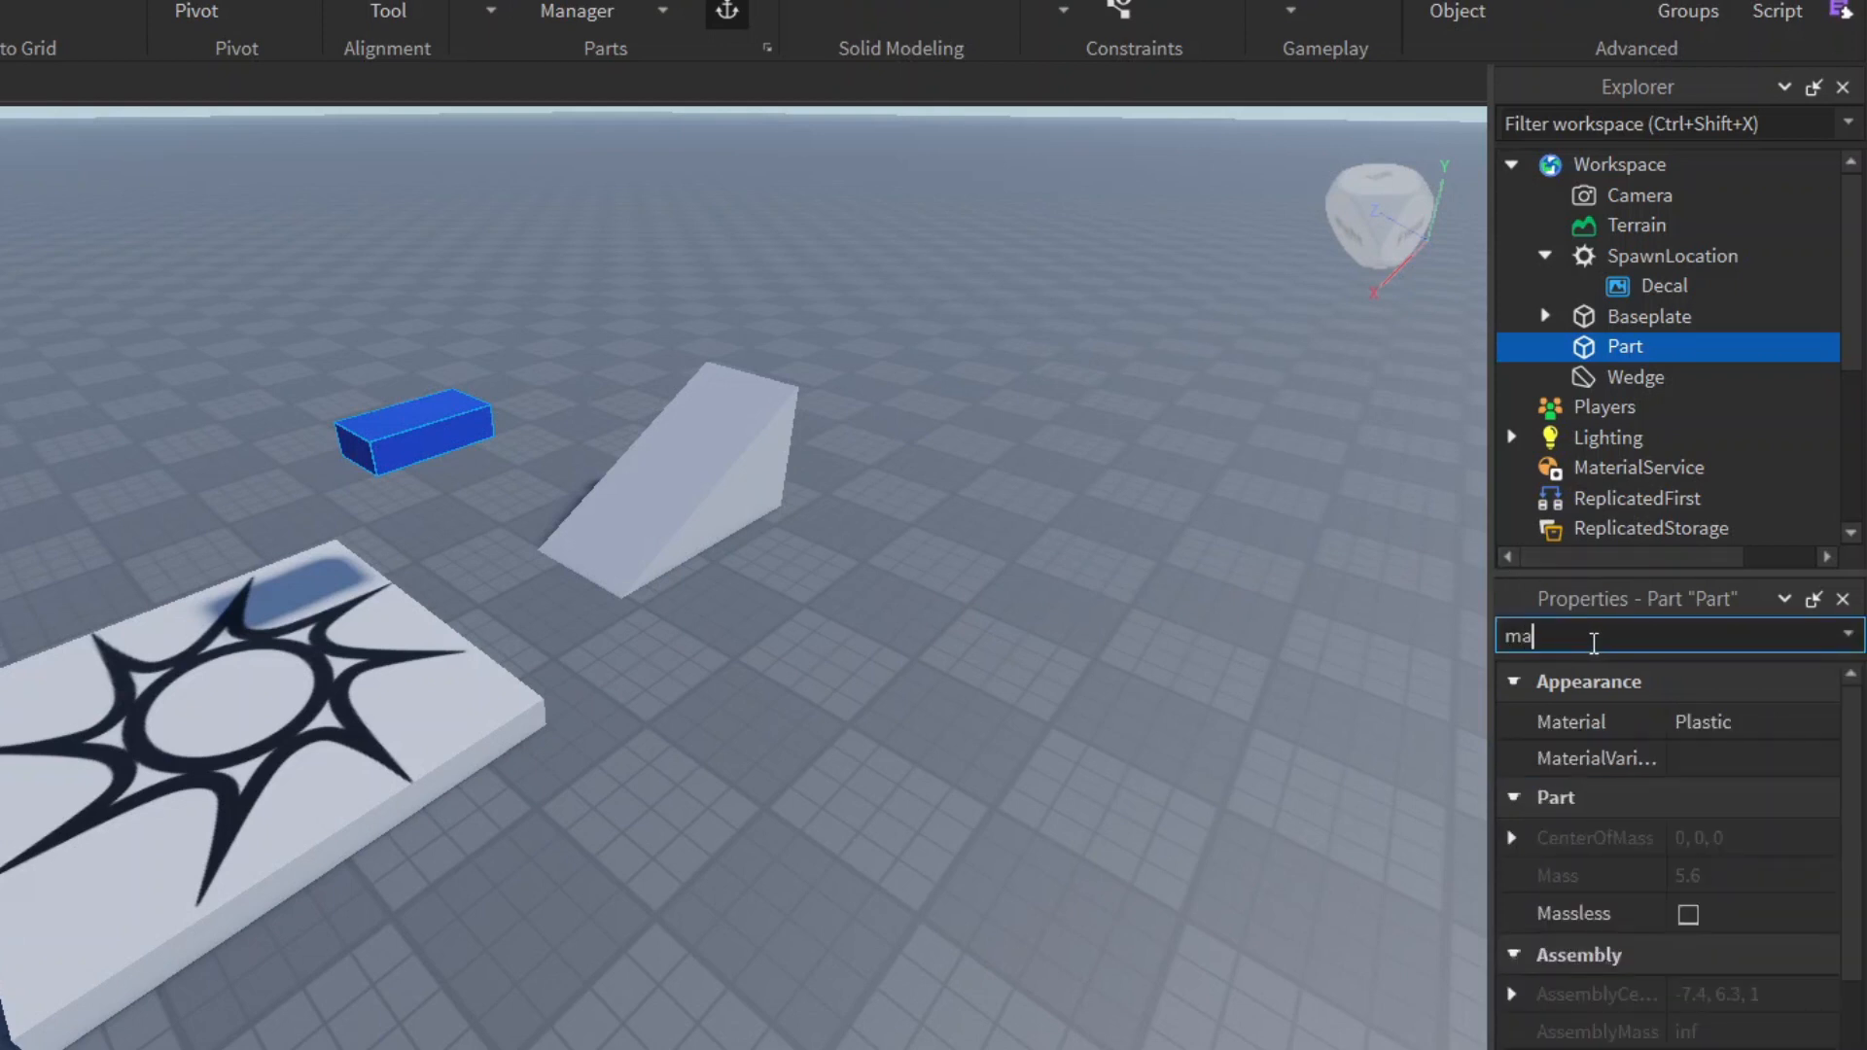
click(1708, 714)
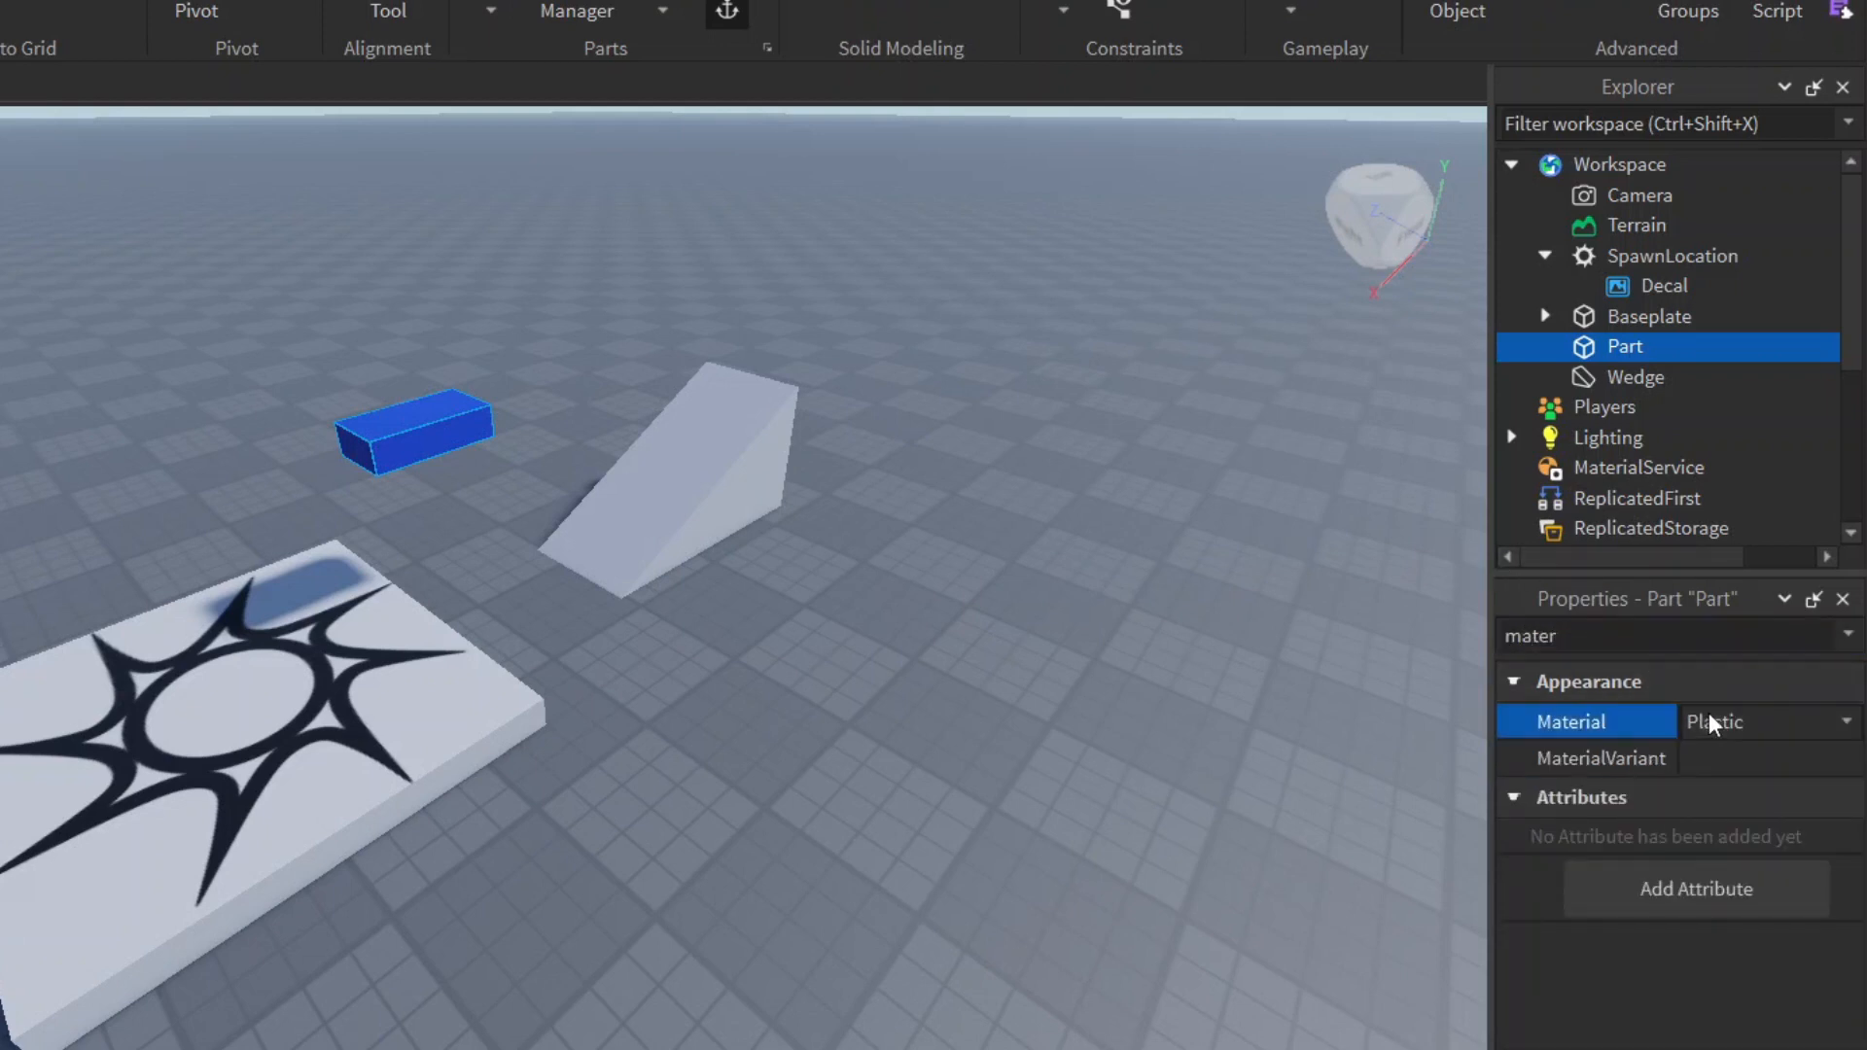
click(1747, 722)
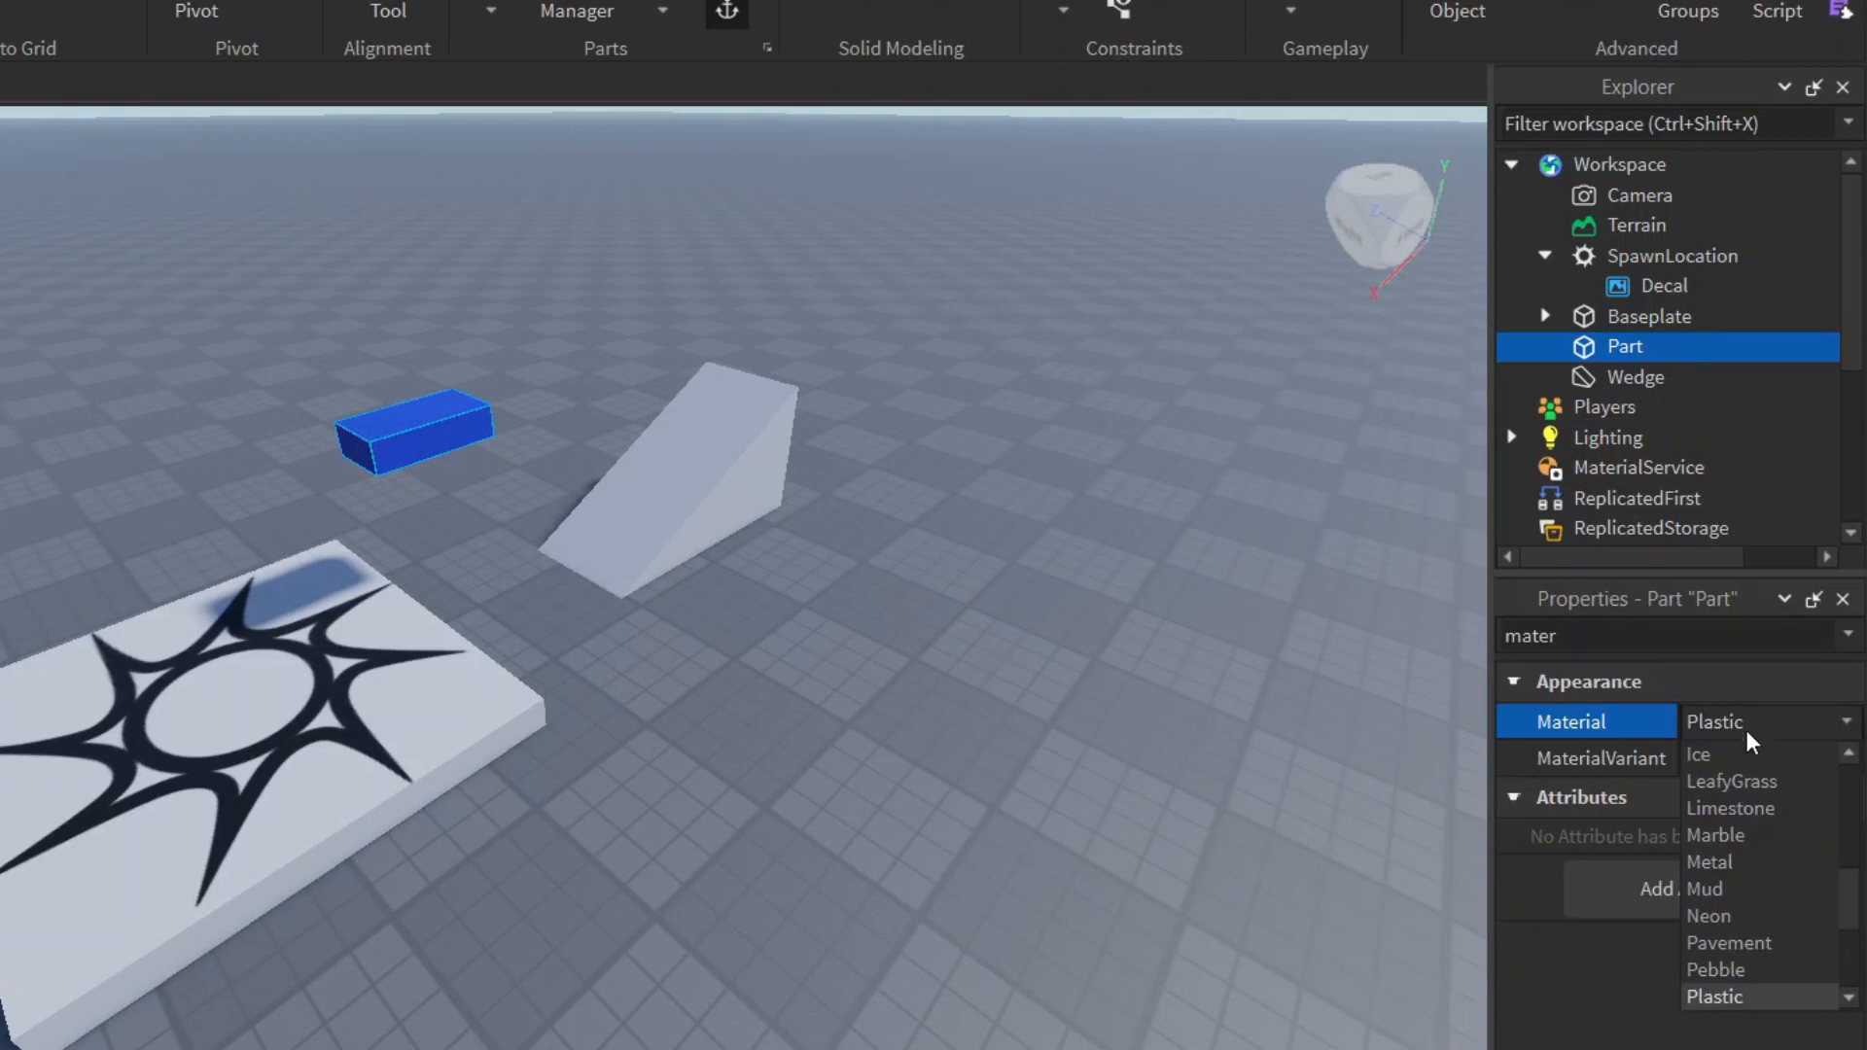
click(1738, 918)
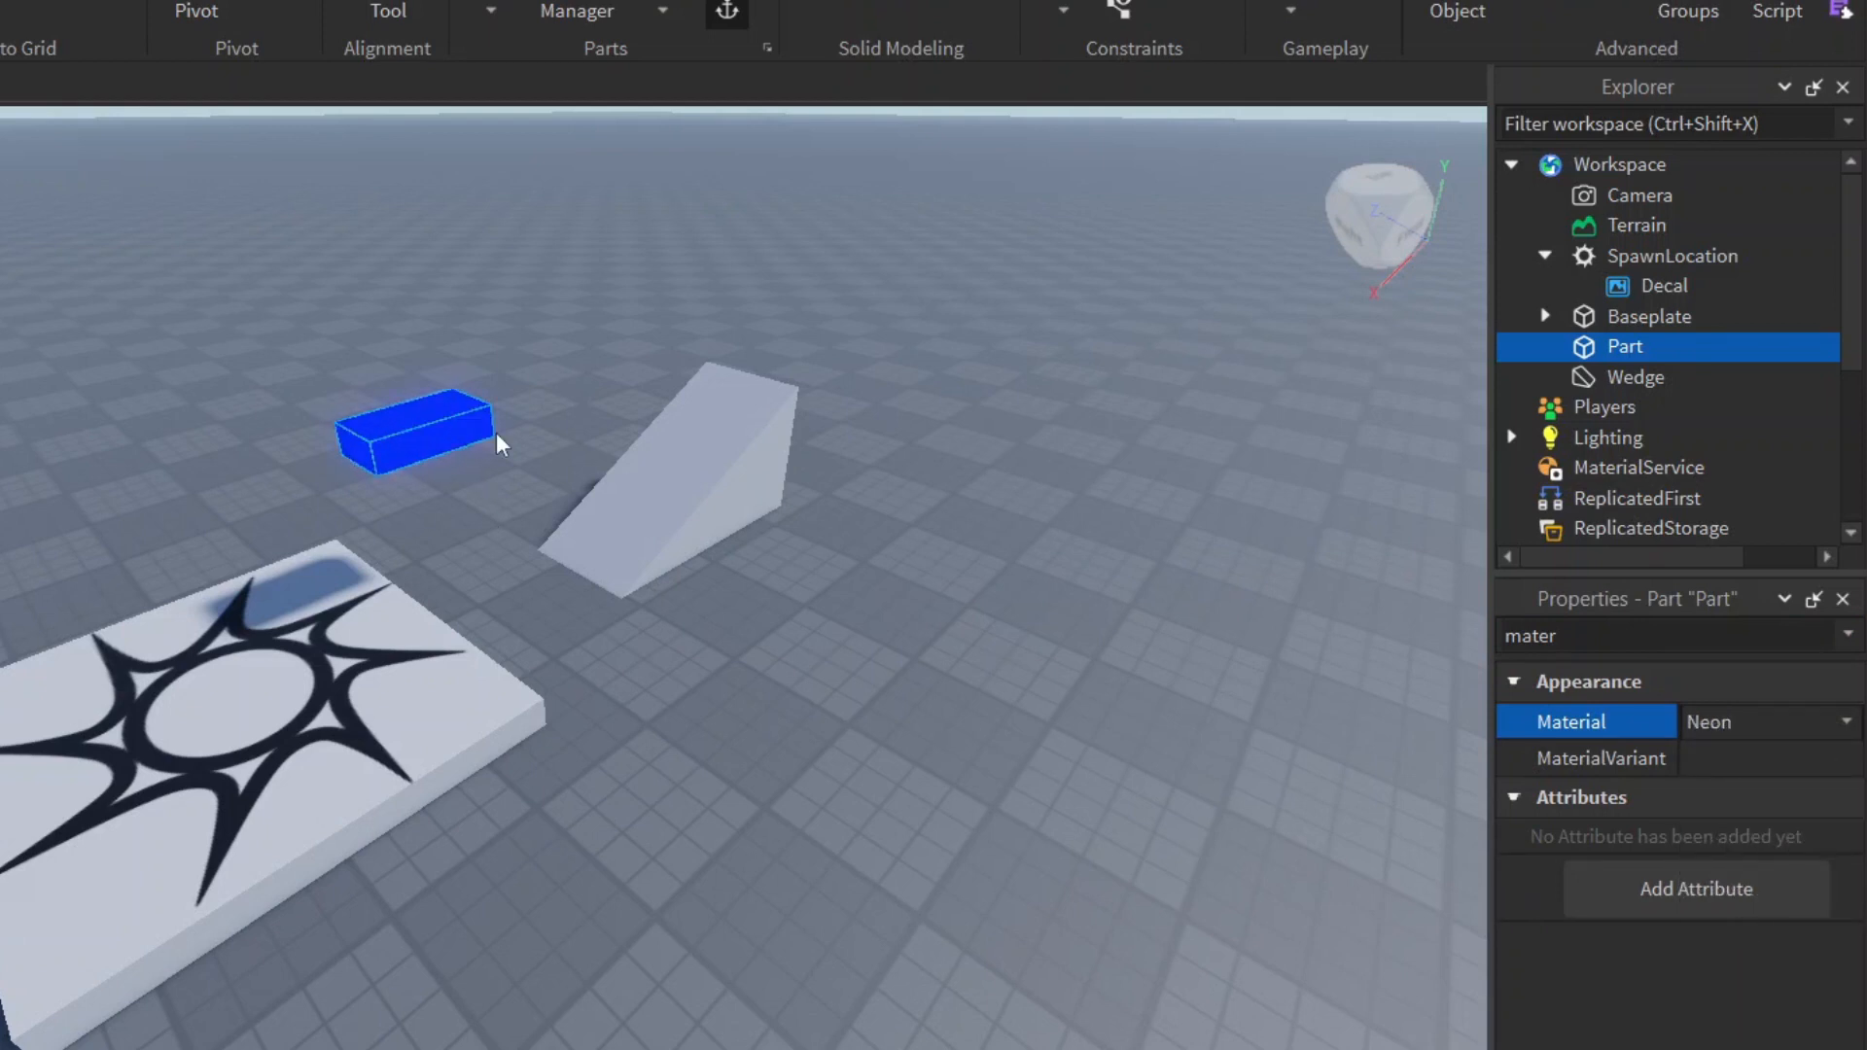
key(a)
click(472, 460)
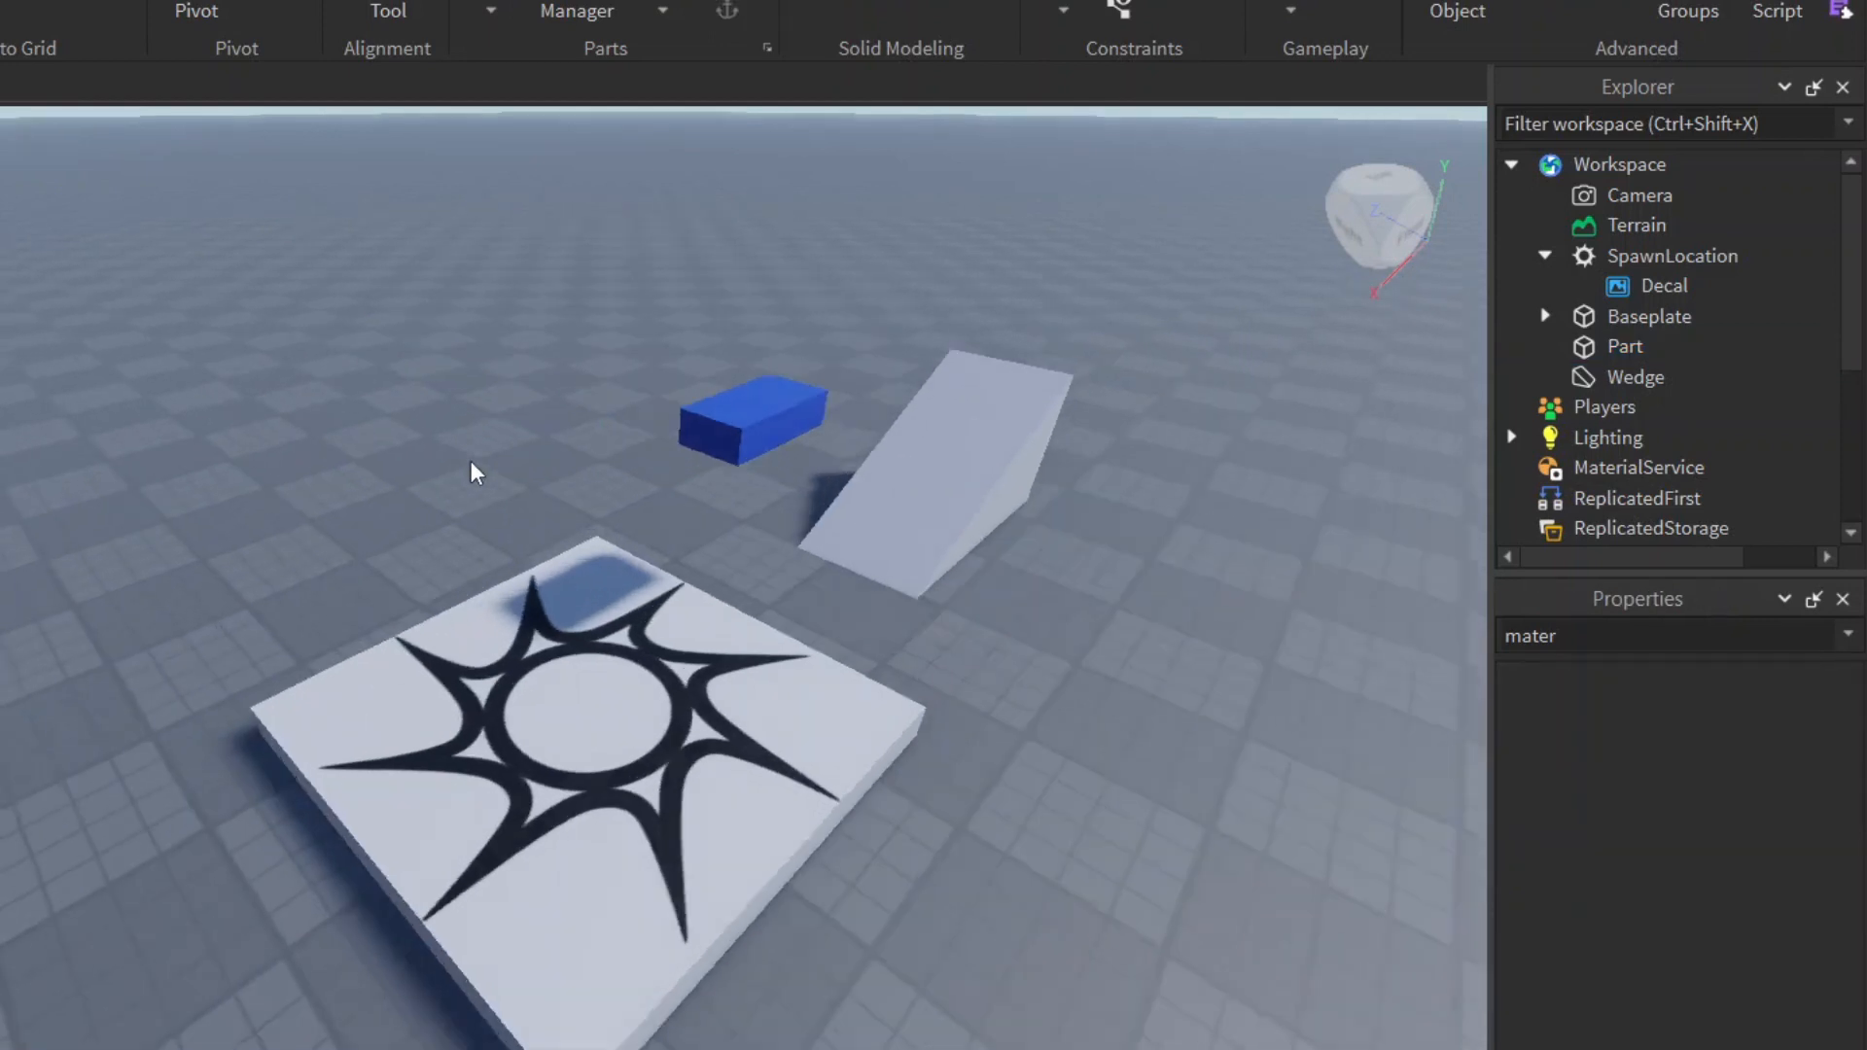
right_drag(472, 461, 490, 436)
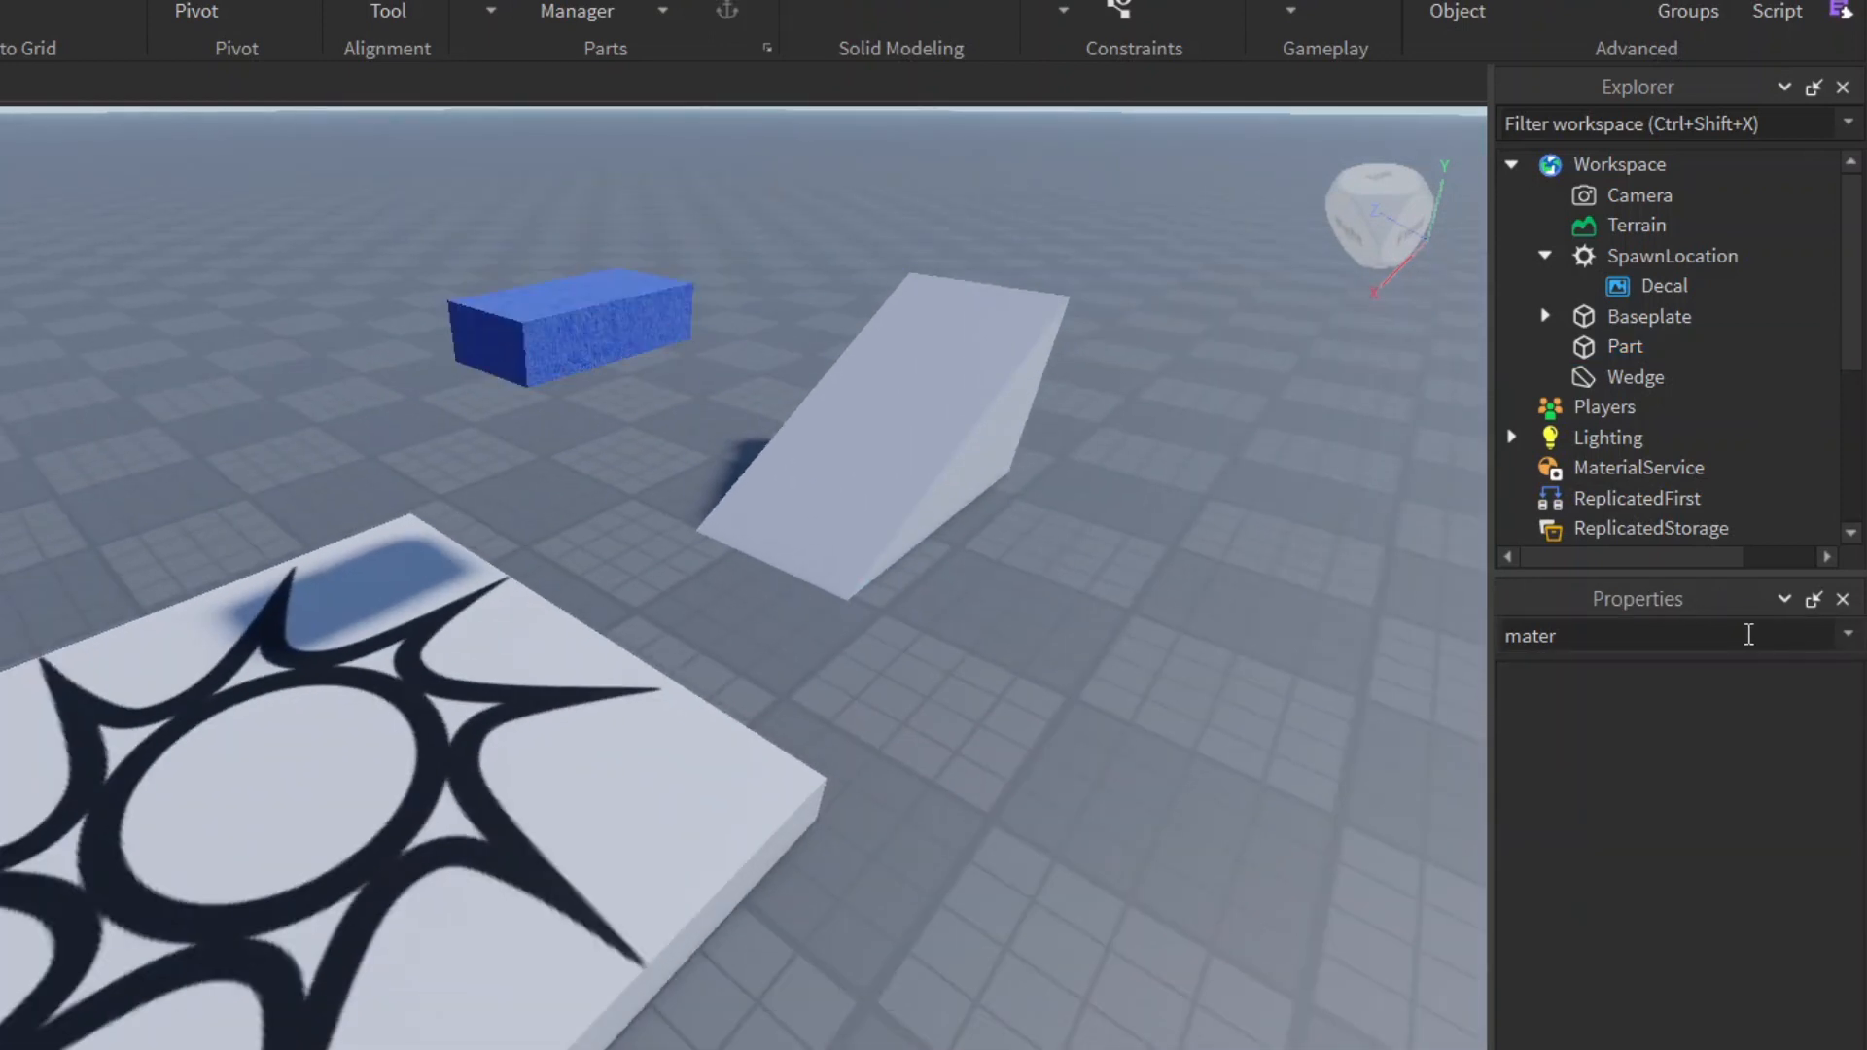
click(1599, 635)
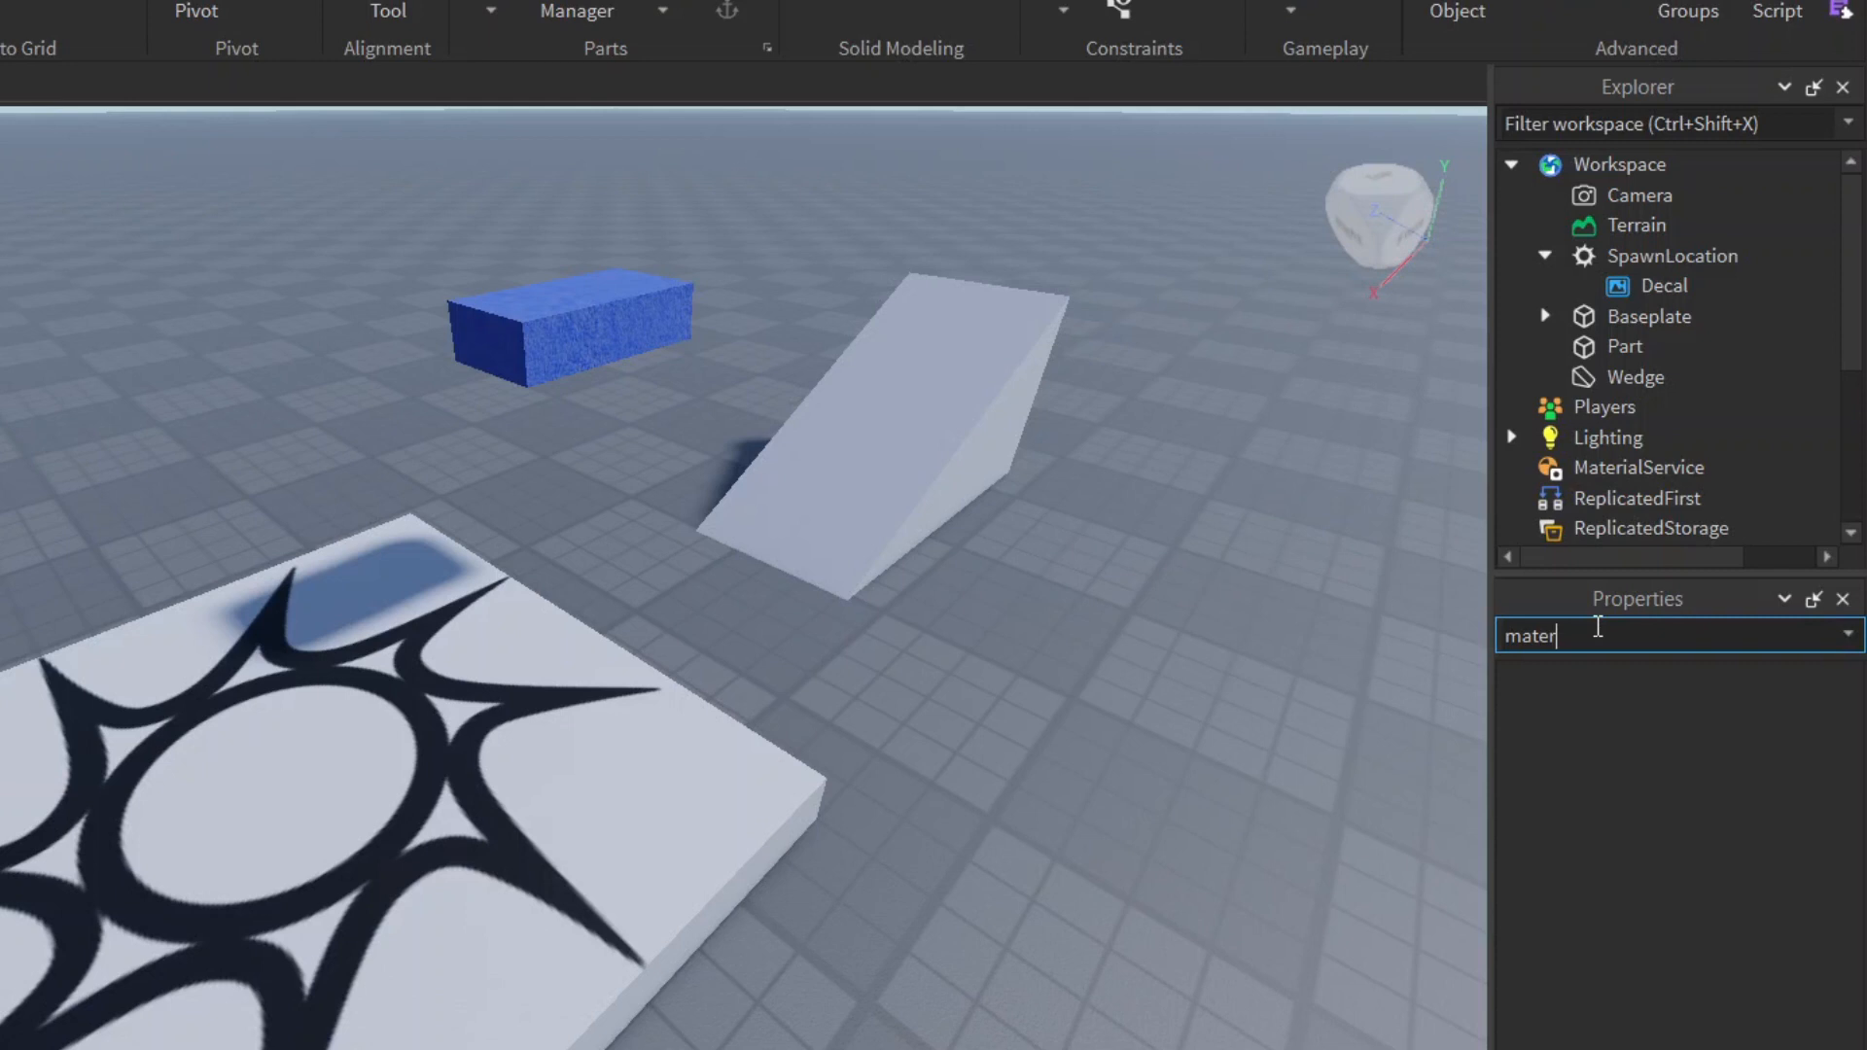
Try Brick, DiamondPlate and CrackedLava on the block, then settle on Neon so it glows blue.
click(547, 300)
click(1764, 724)
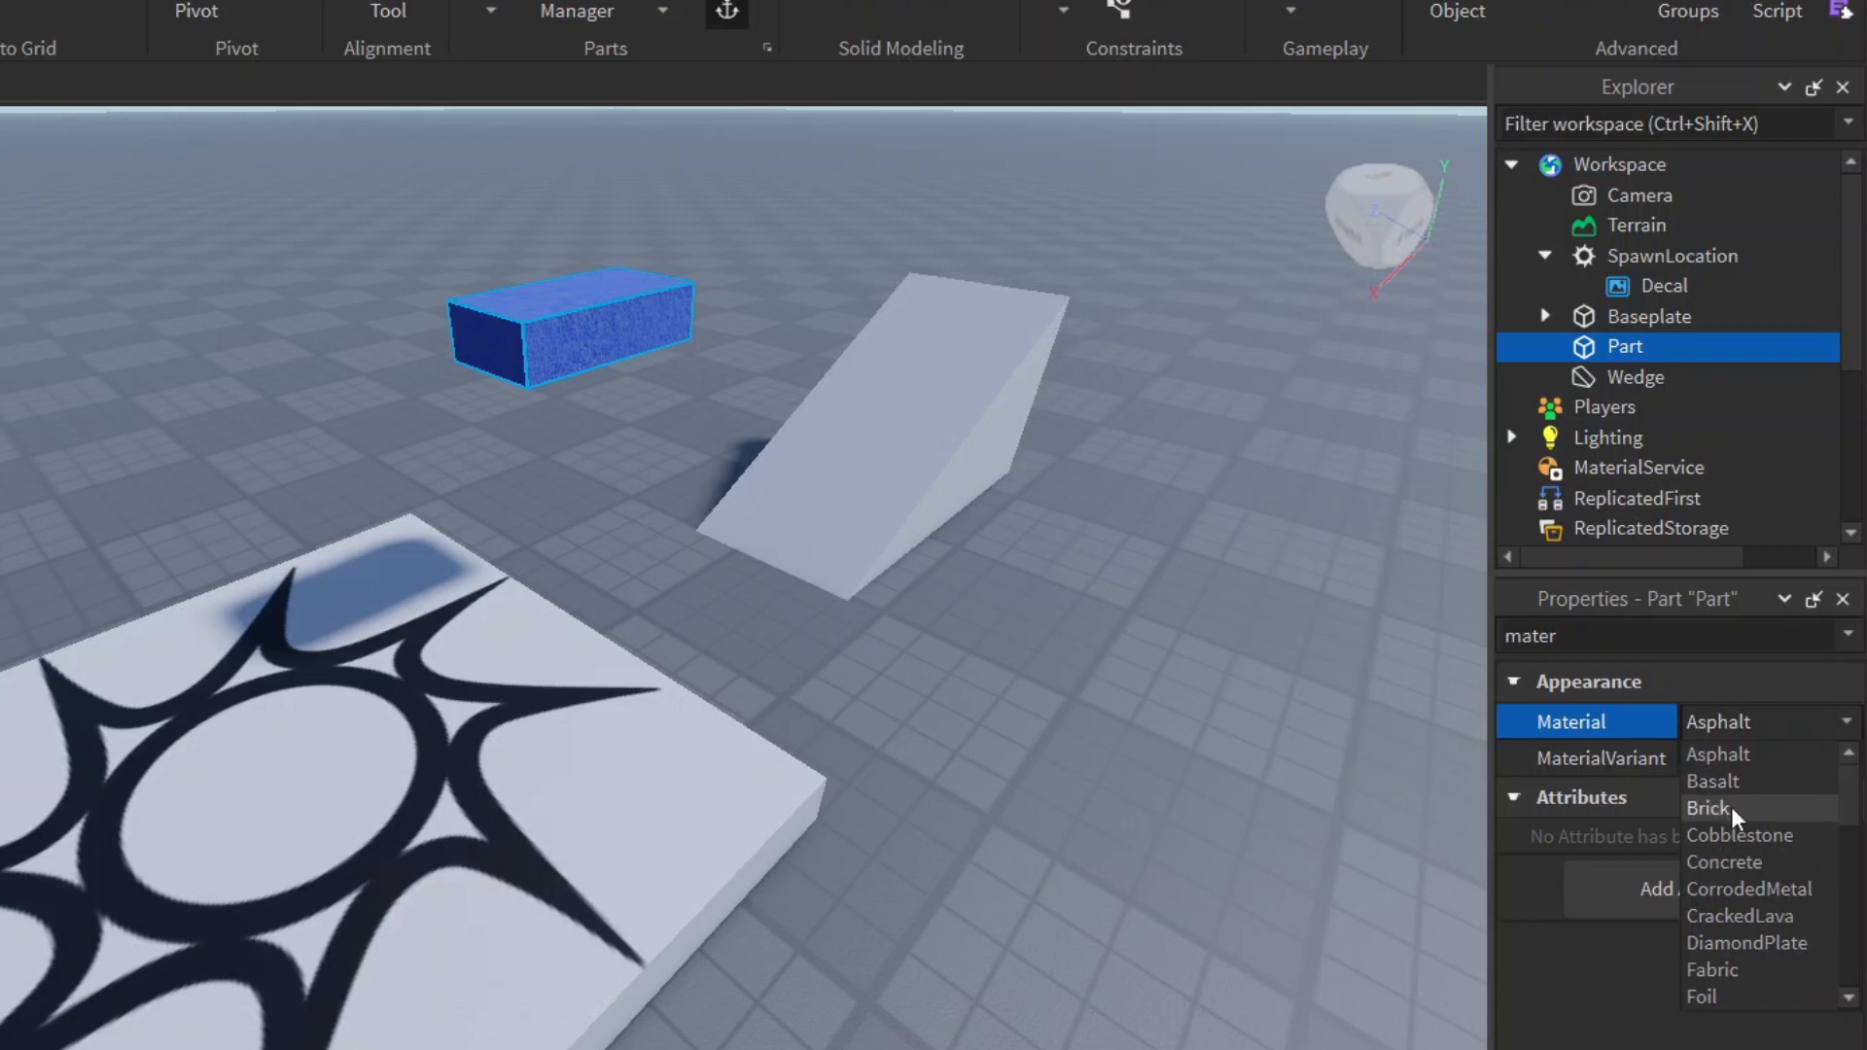
click(1731, 806)
click(1754, 720)
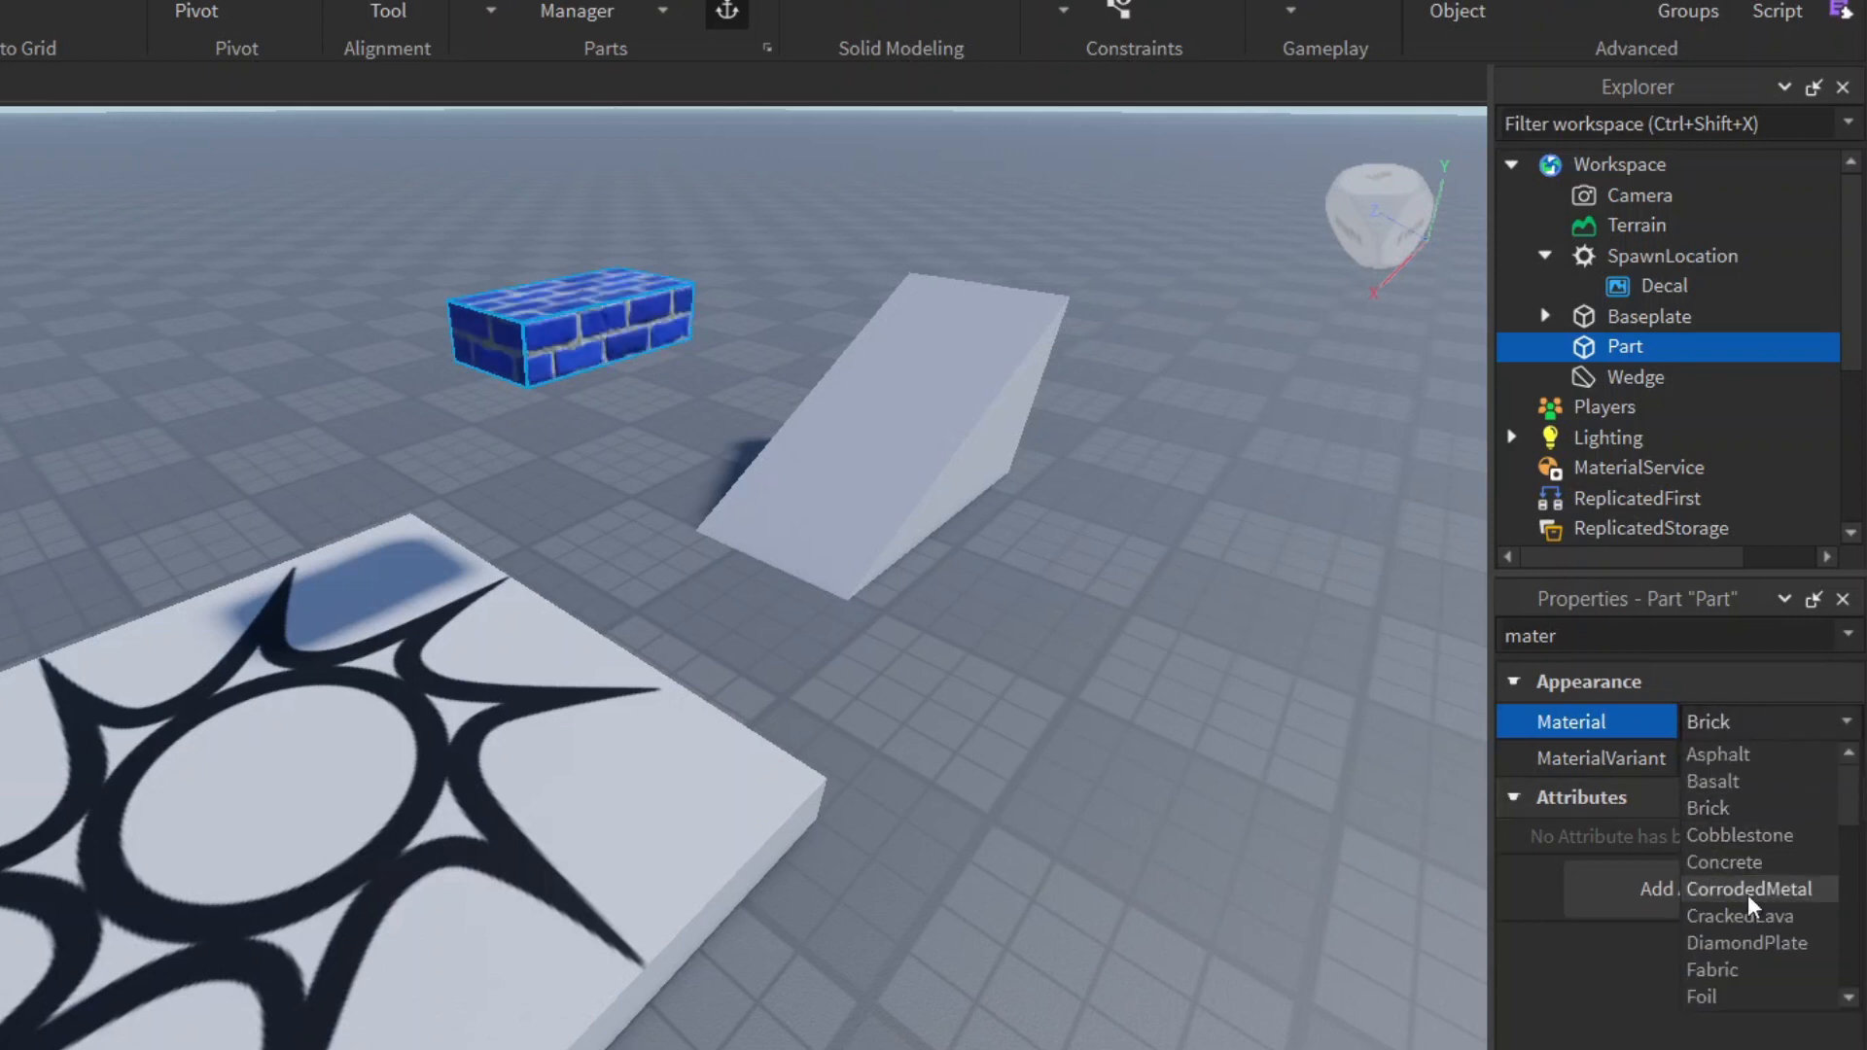
click(1748, 940)
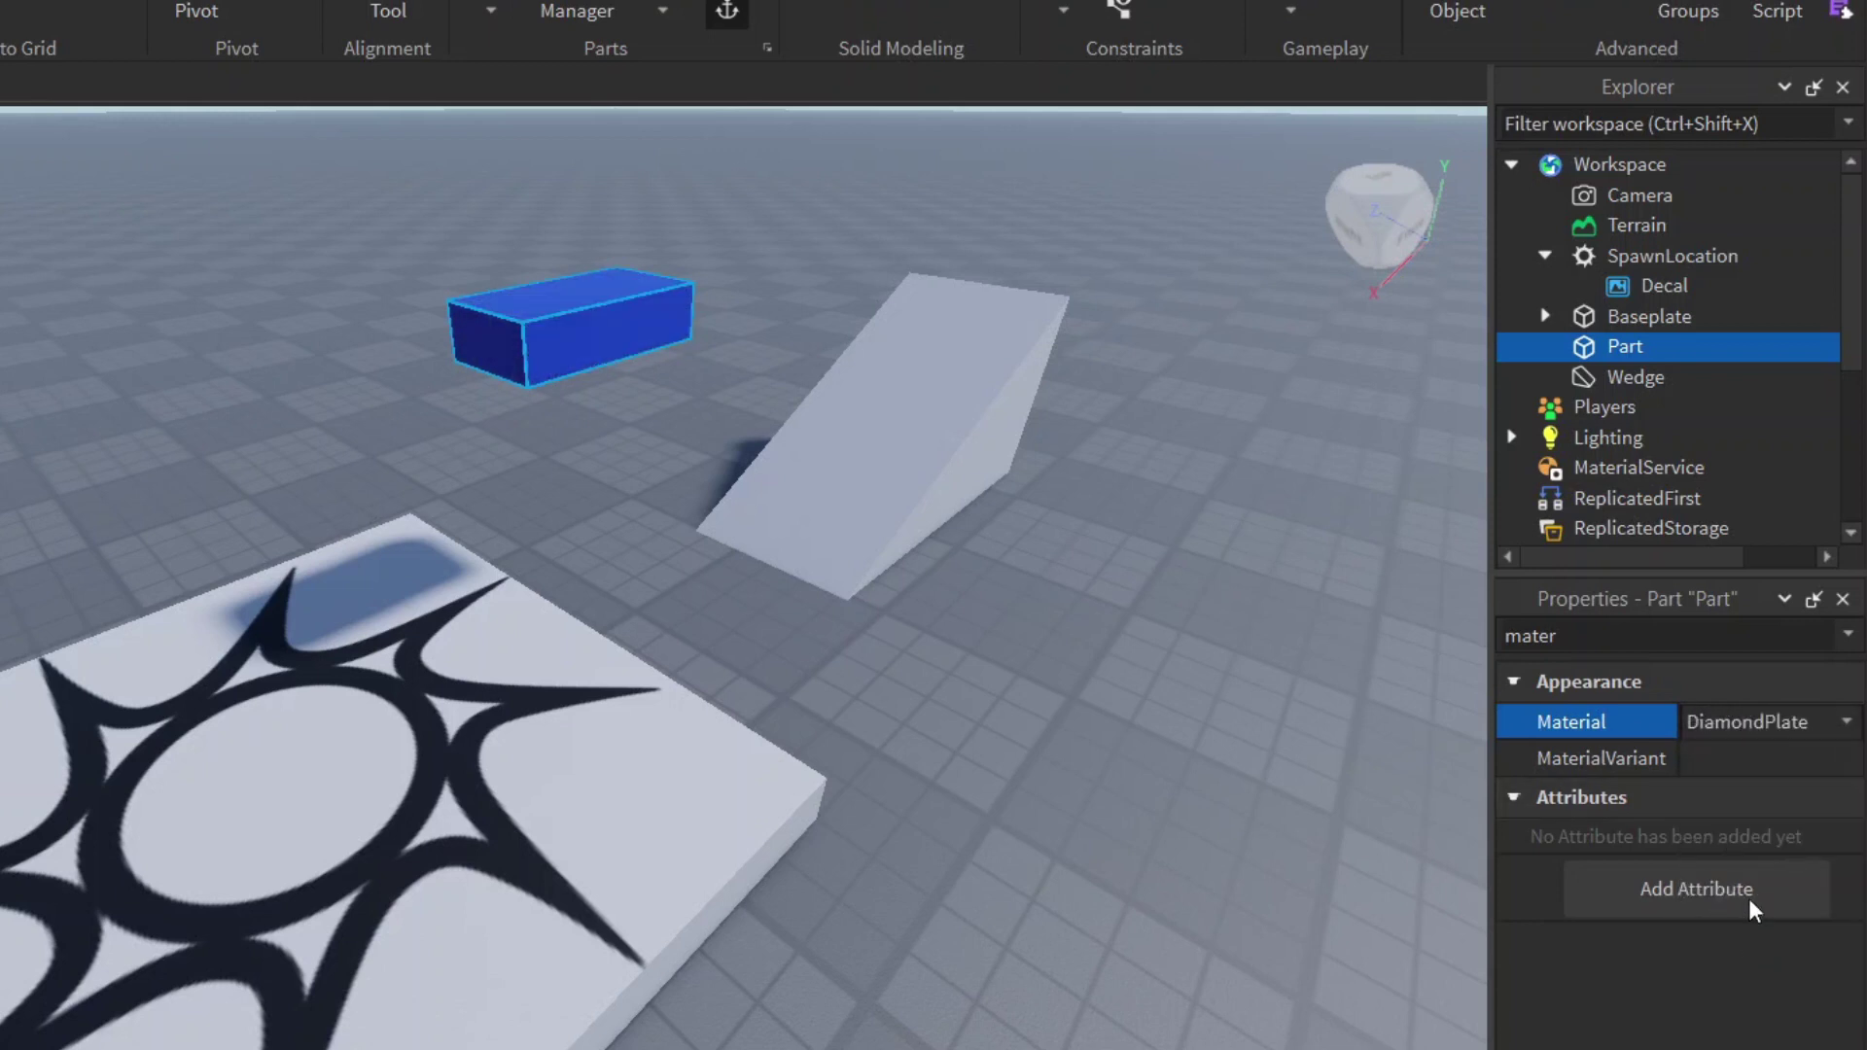
click(1743, 721)
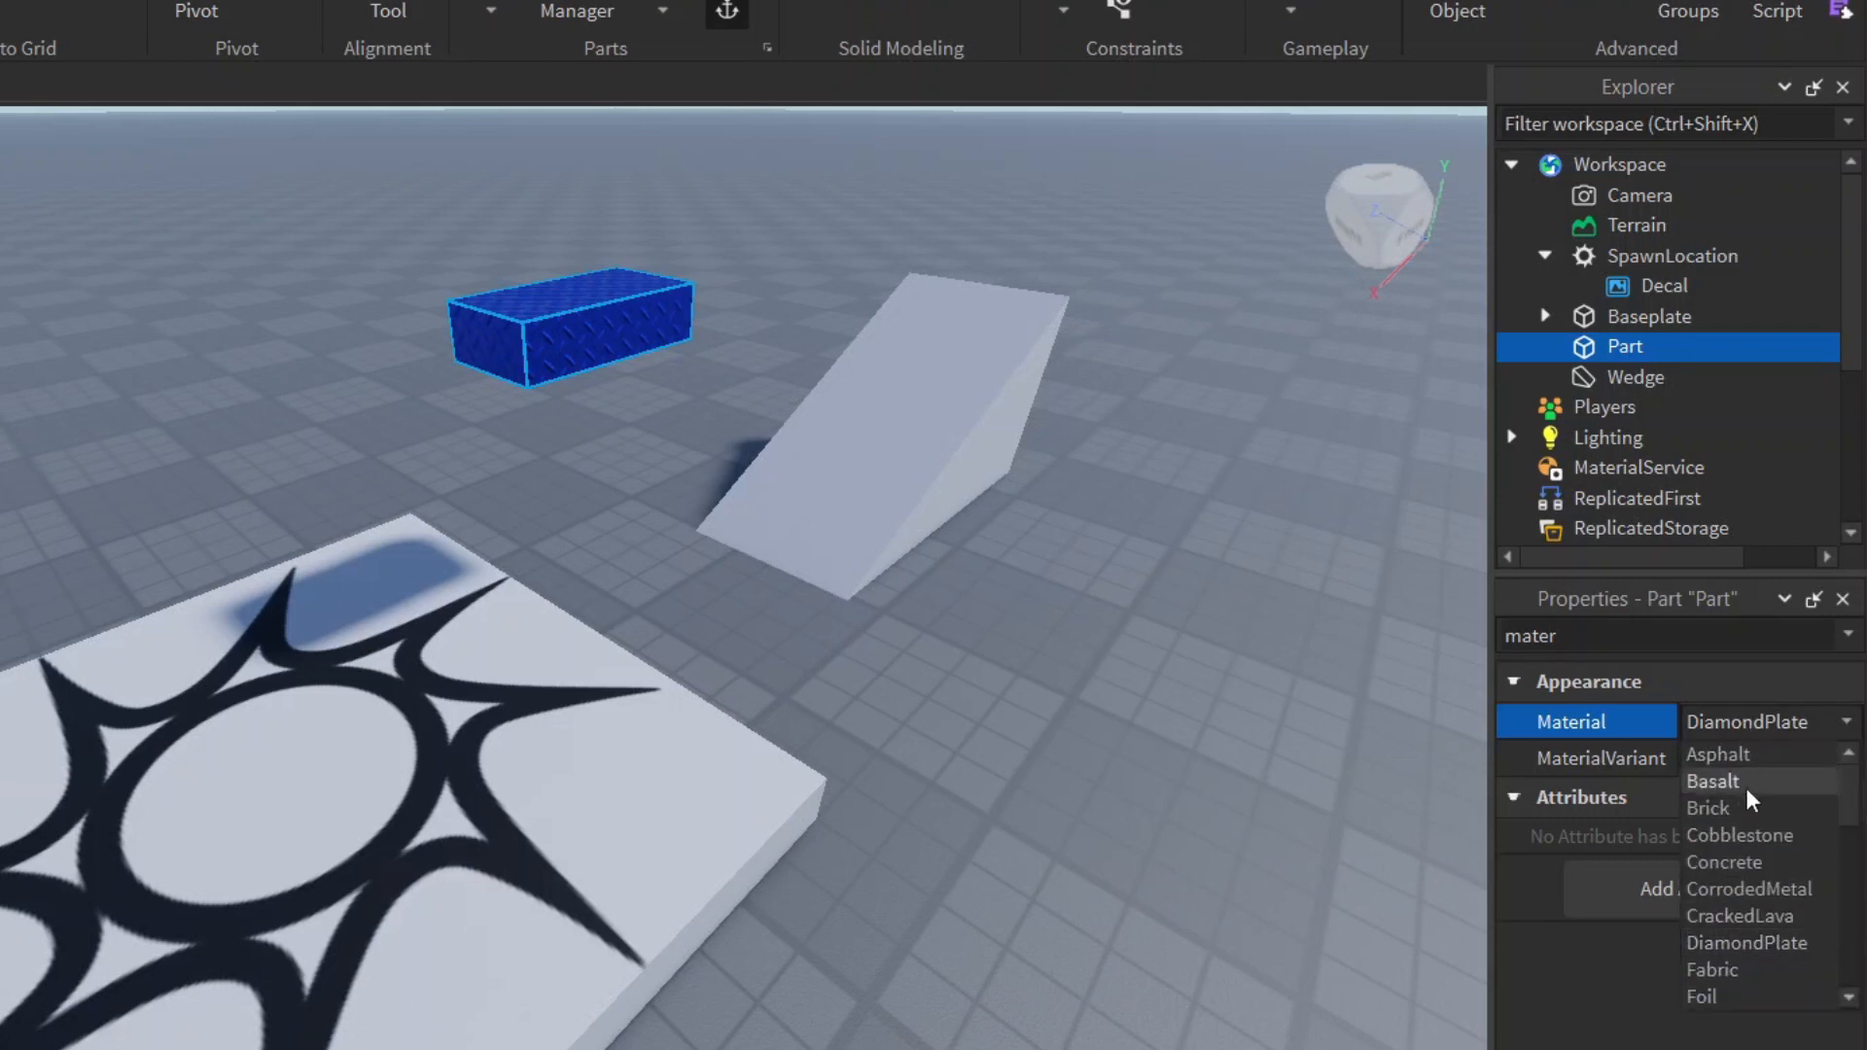
click(1745, 914)
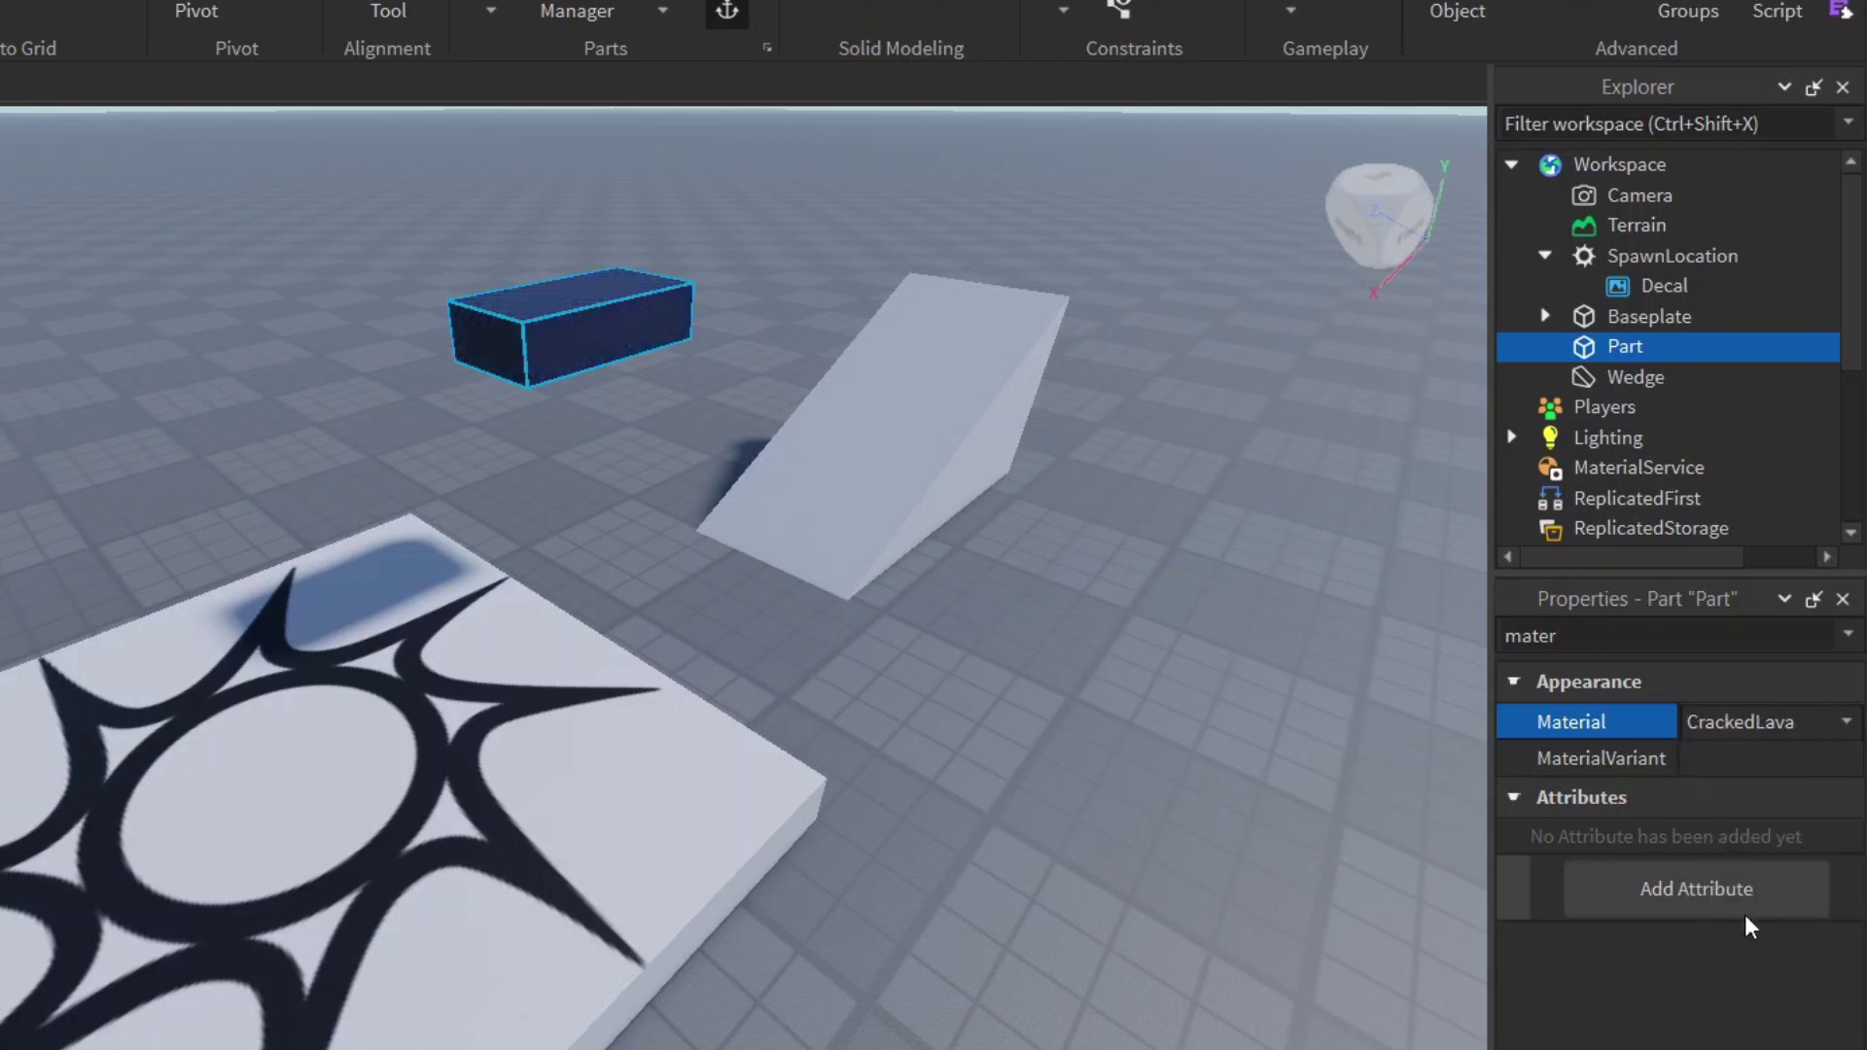
click(1781, 725)
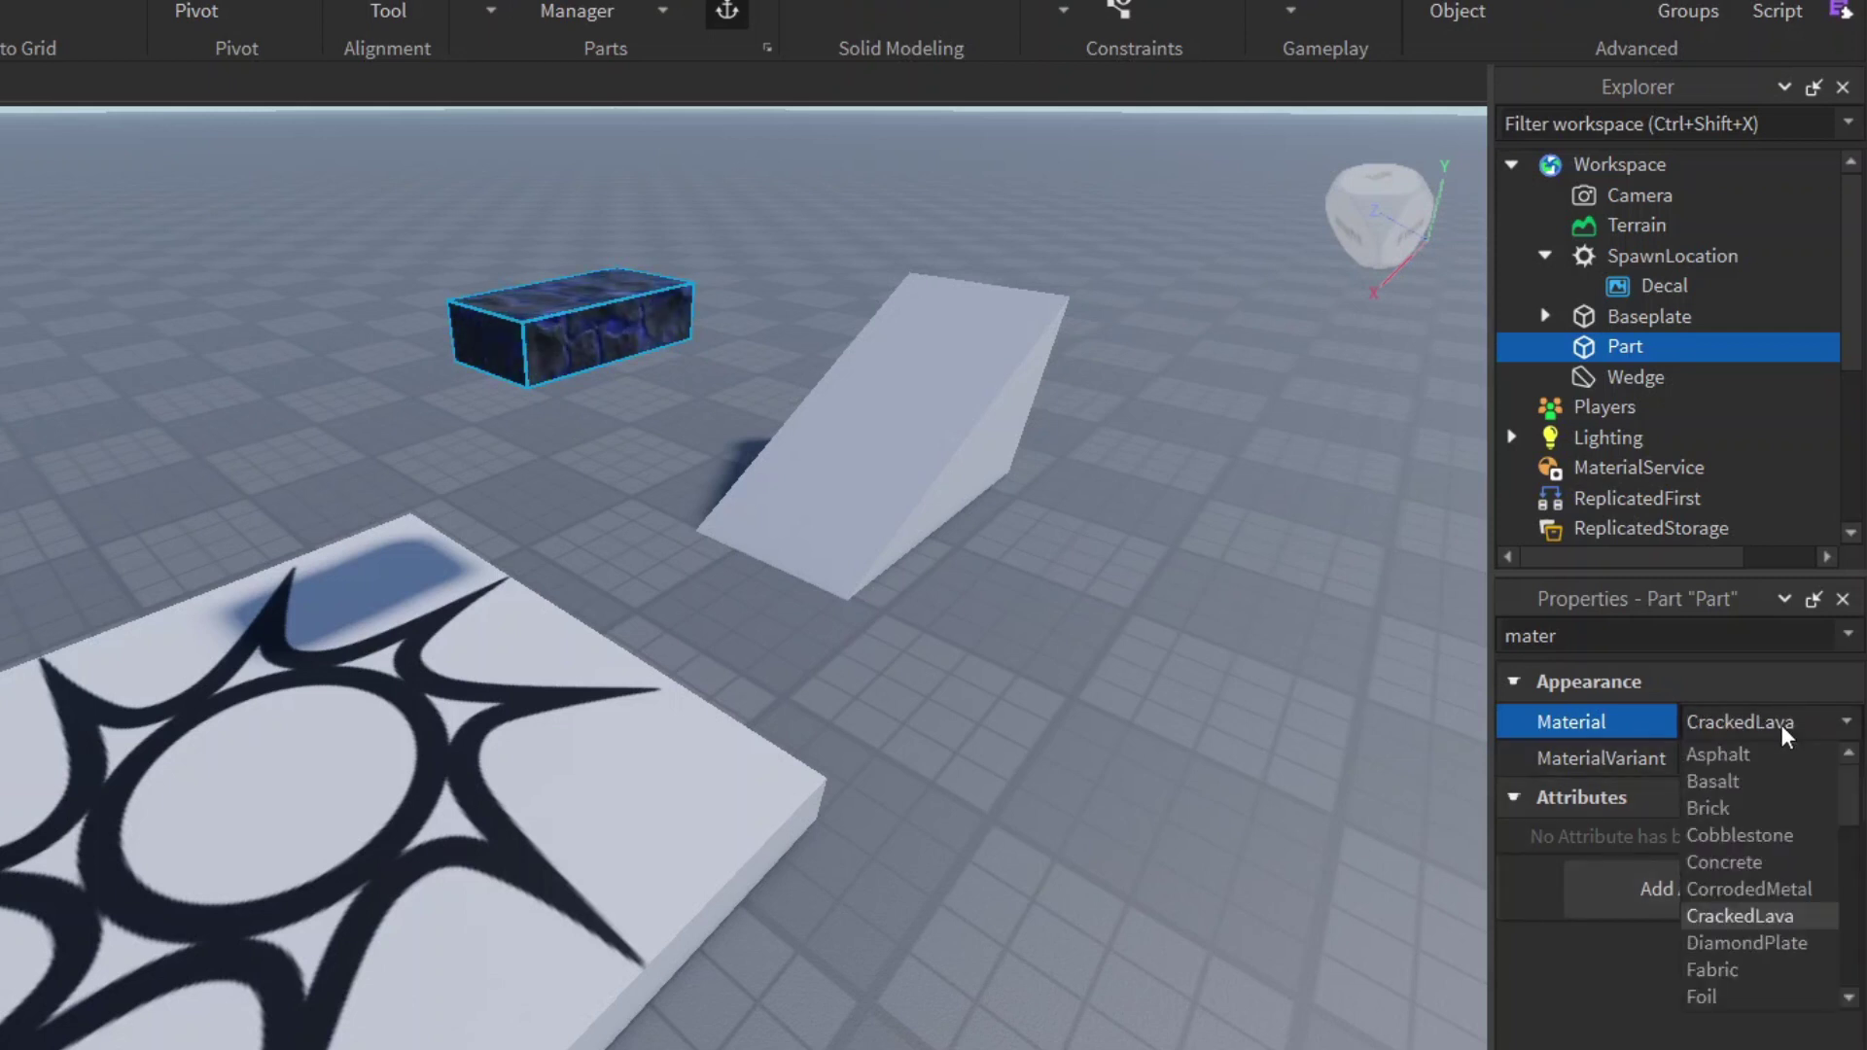
scroll(1766, 881, down, 2)
scroll(1767, 882, down, 3)
scroll(1766, 880, down, 4)
click(1767, 881)
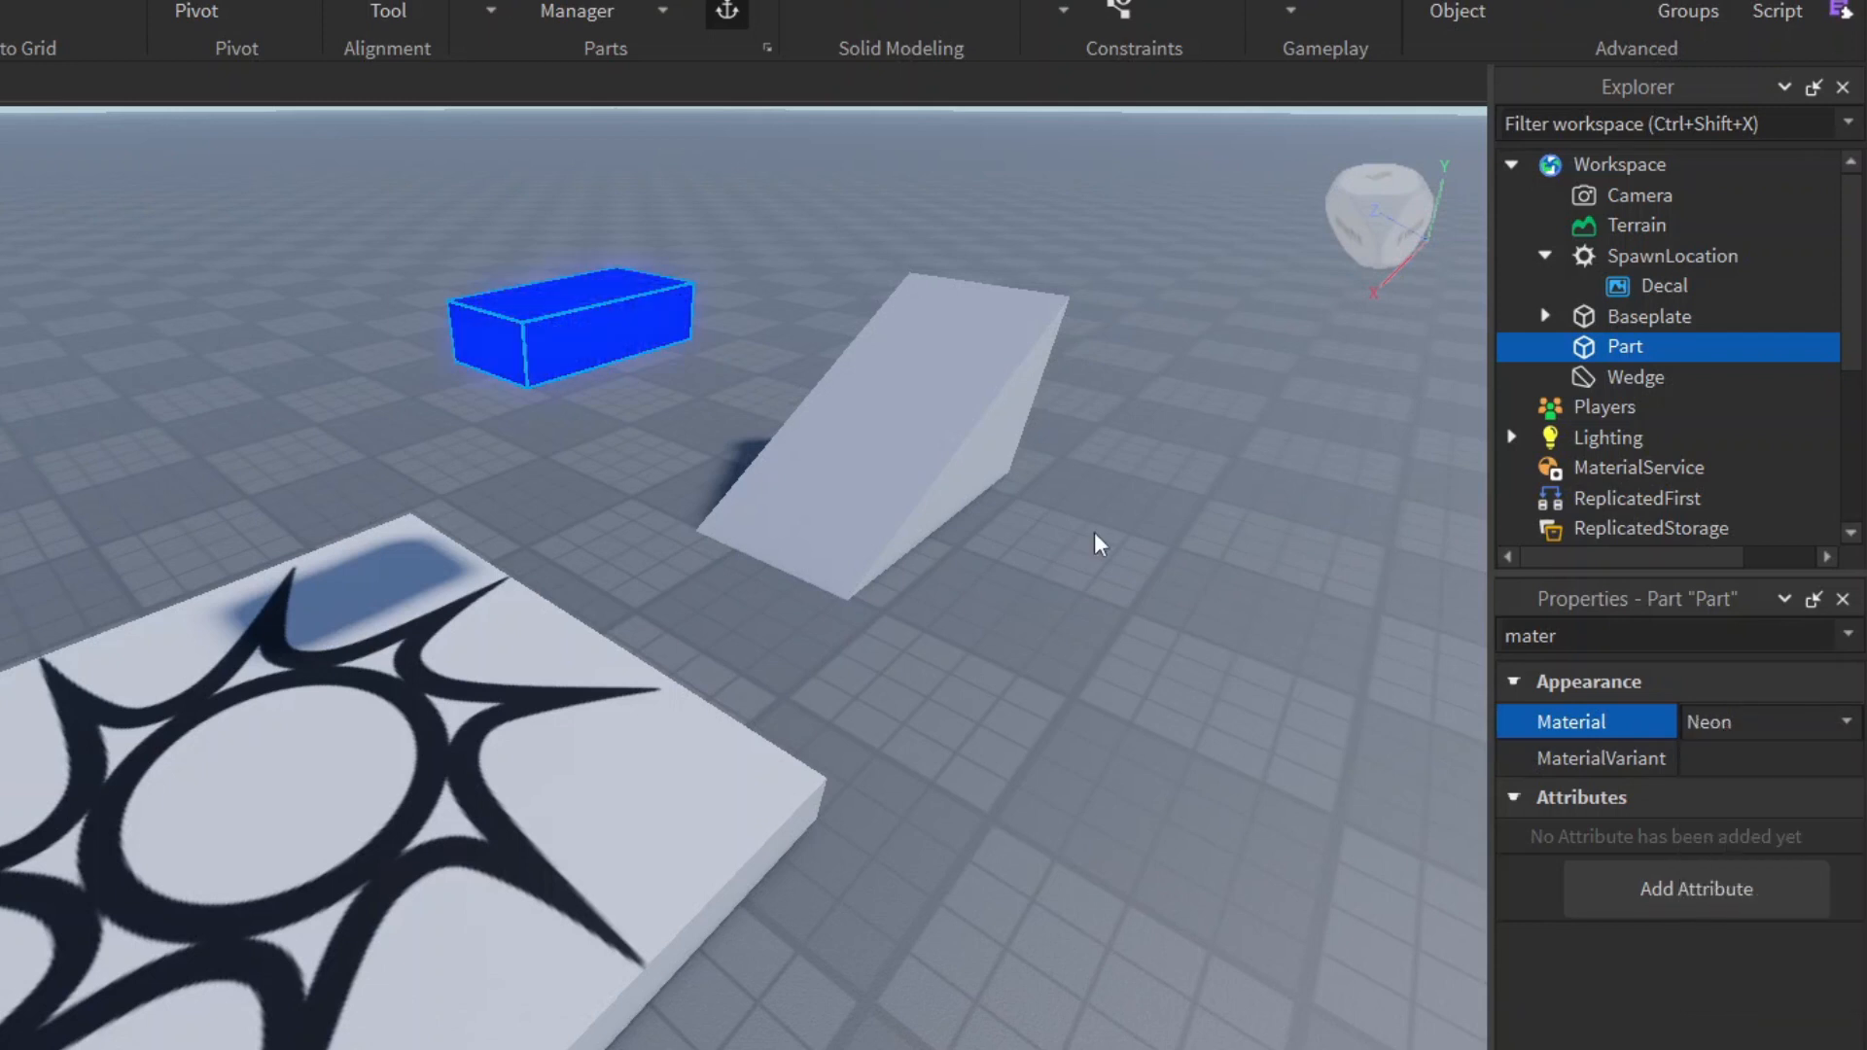
scroll(730, 588, down, 3)
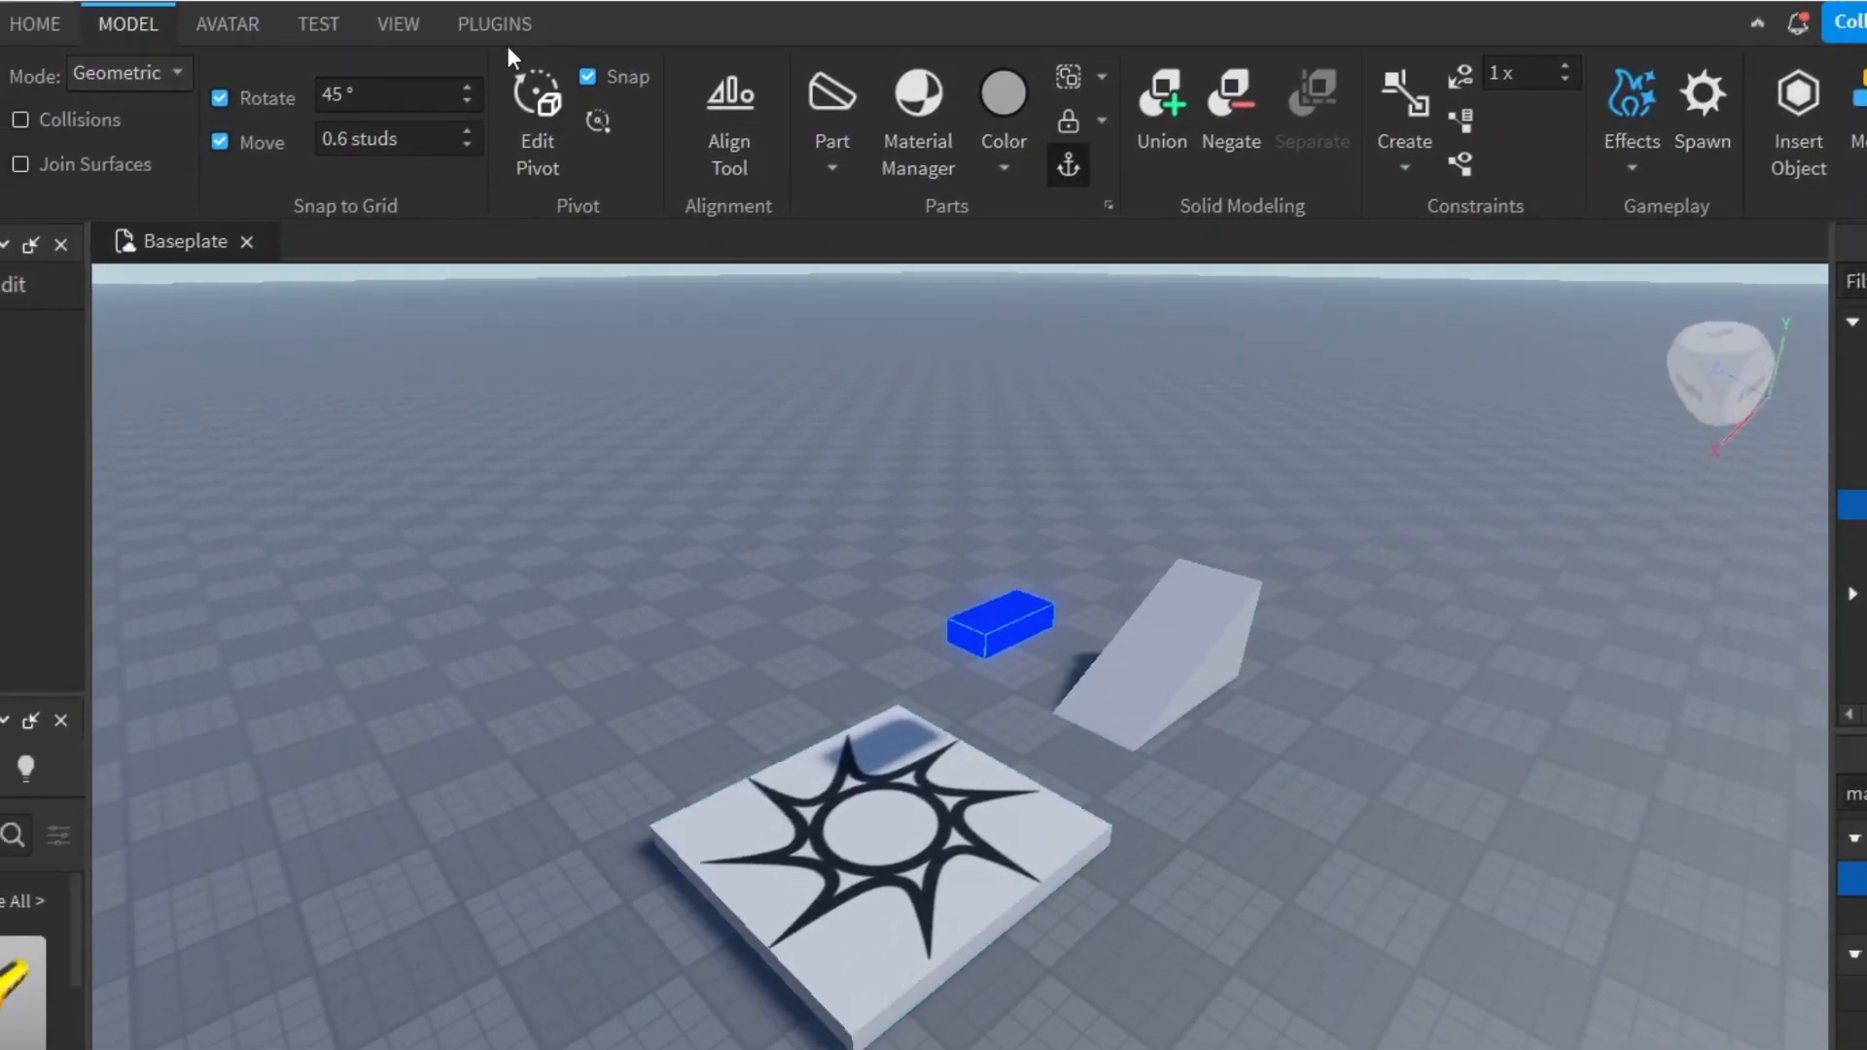
Toggle the Toolbox off and on from VIEW and float the panel, ready for a model search.
click(408, 37)
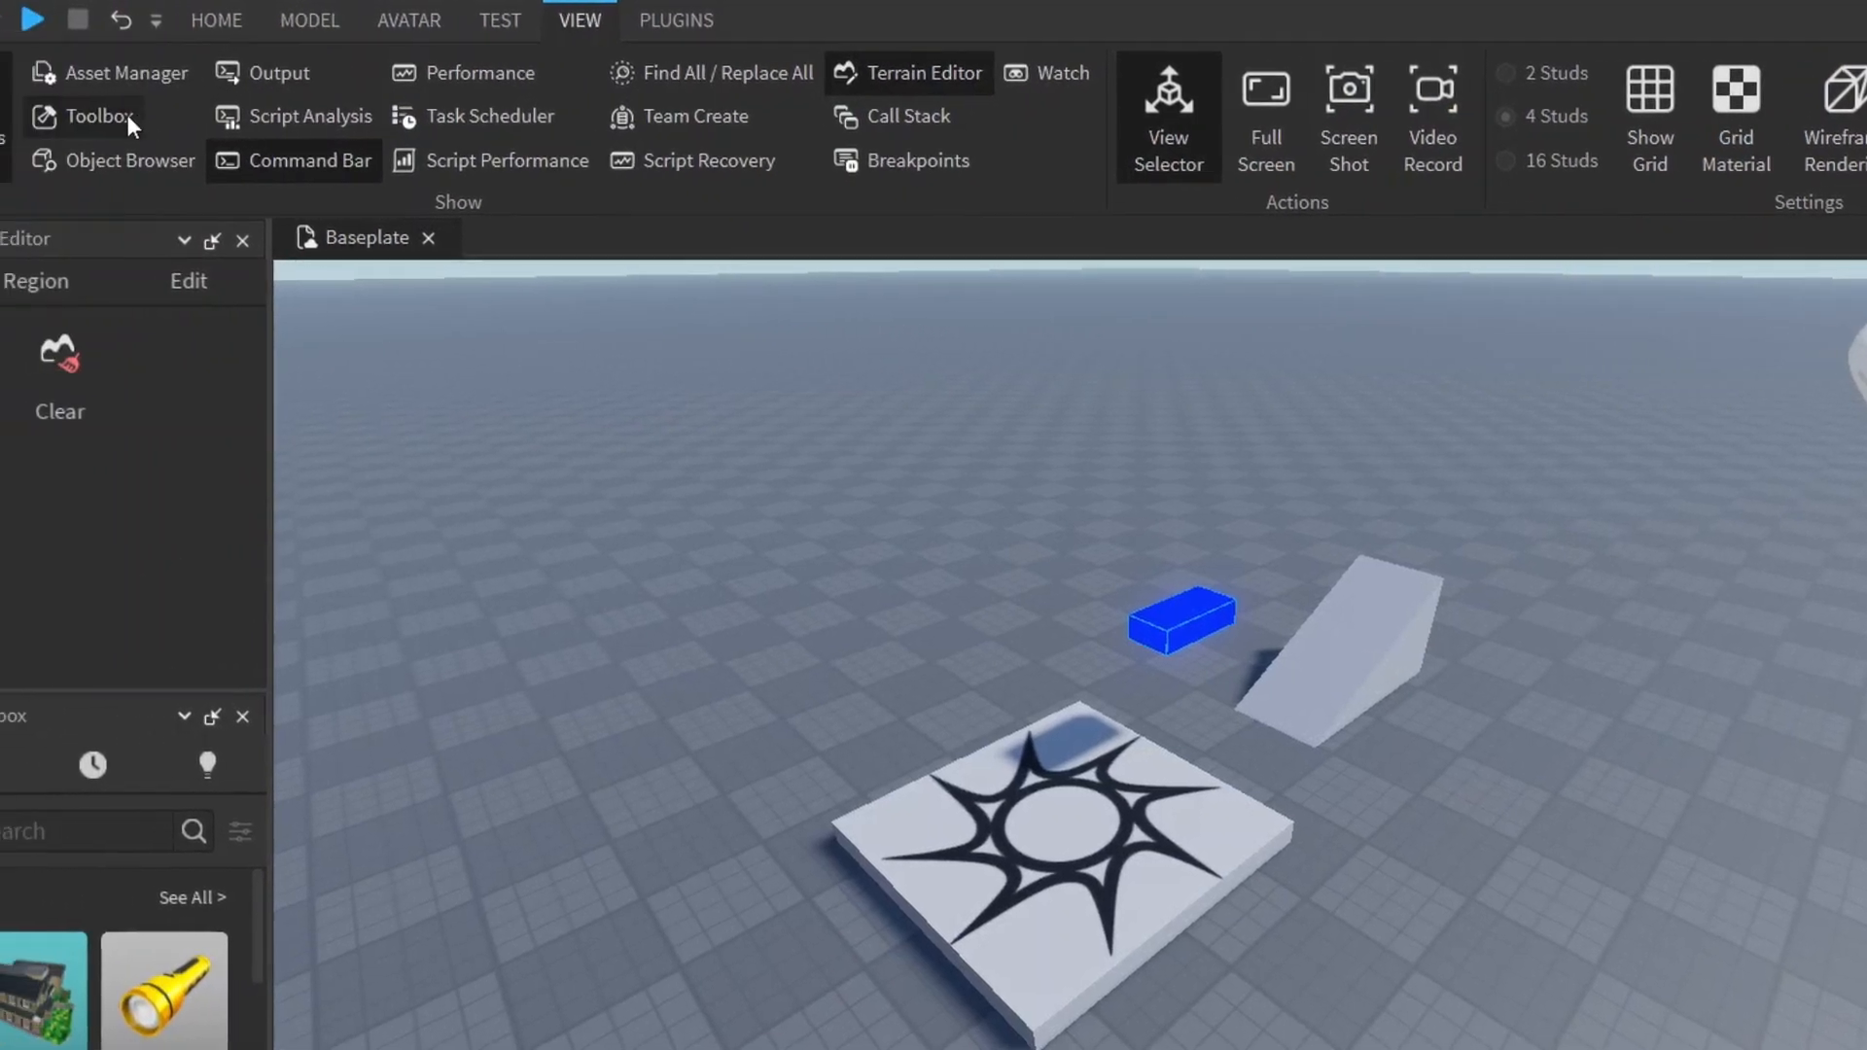
click(298, 112)
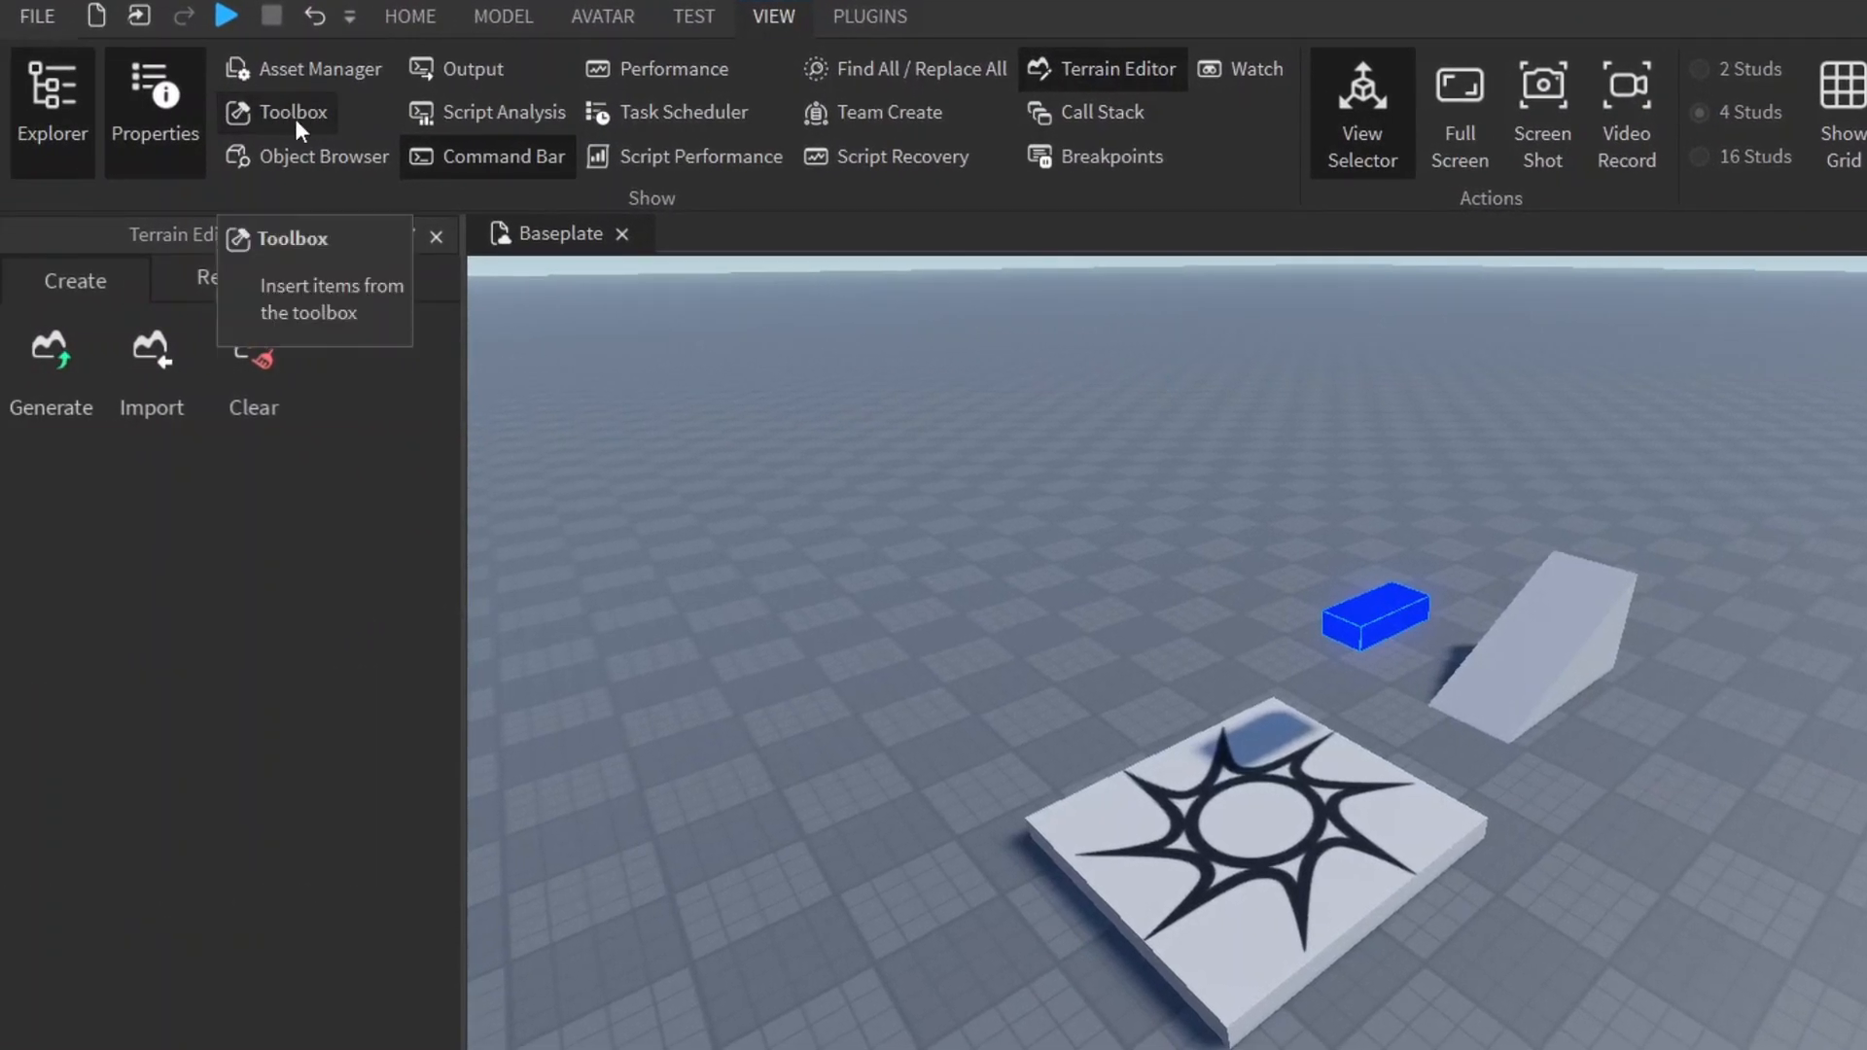
click(295, 119)
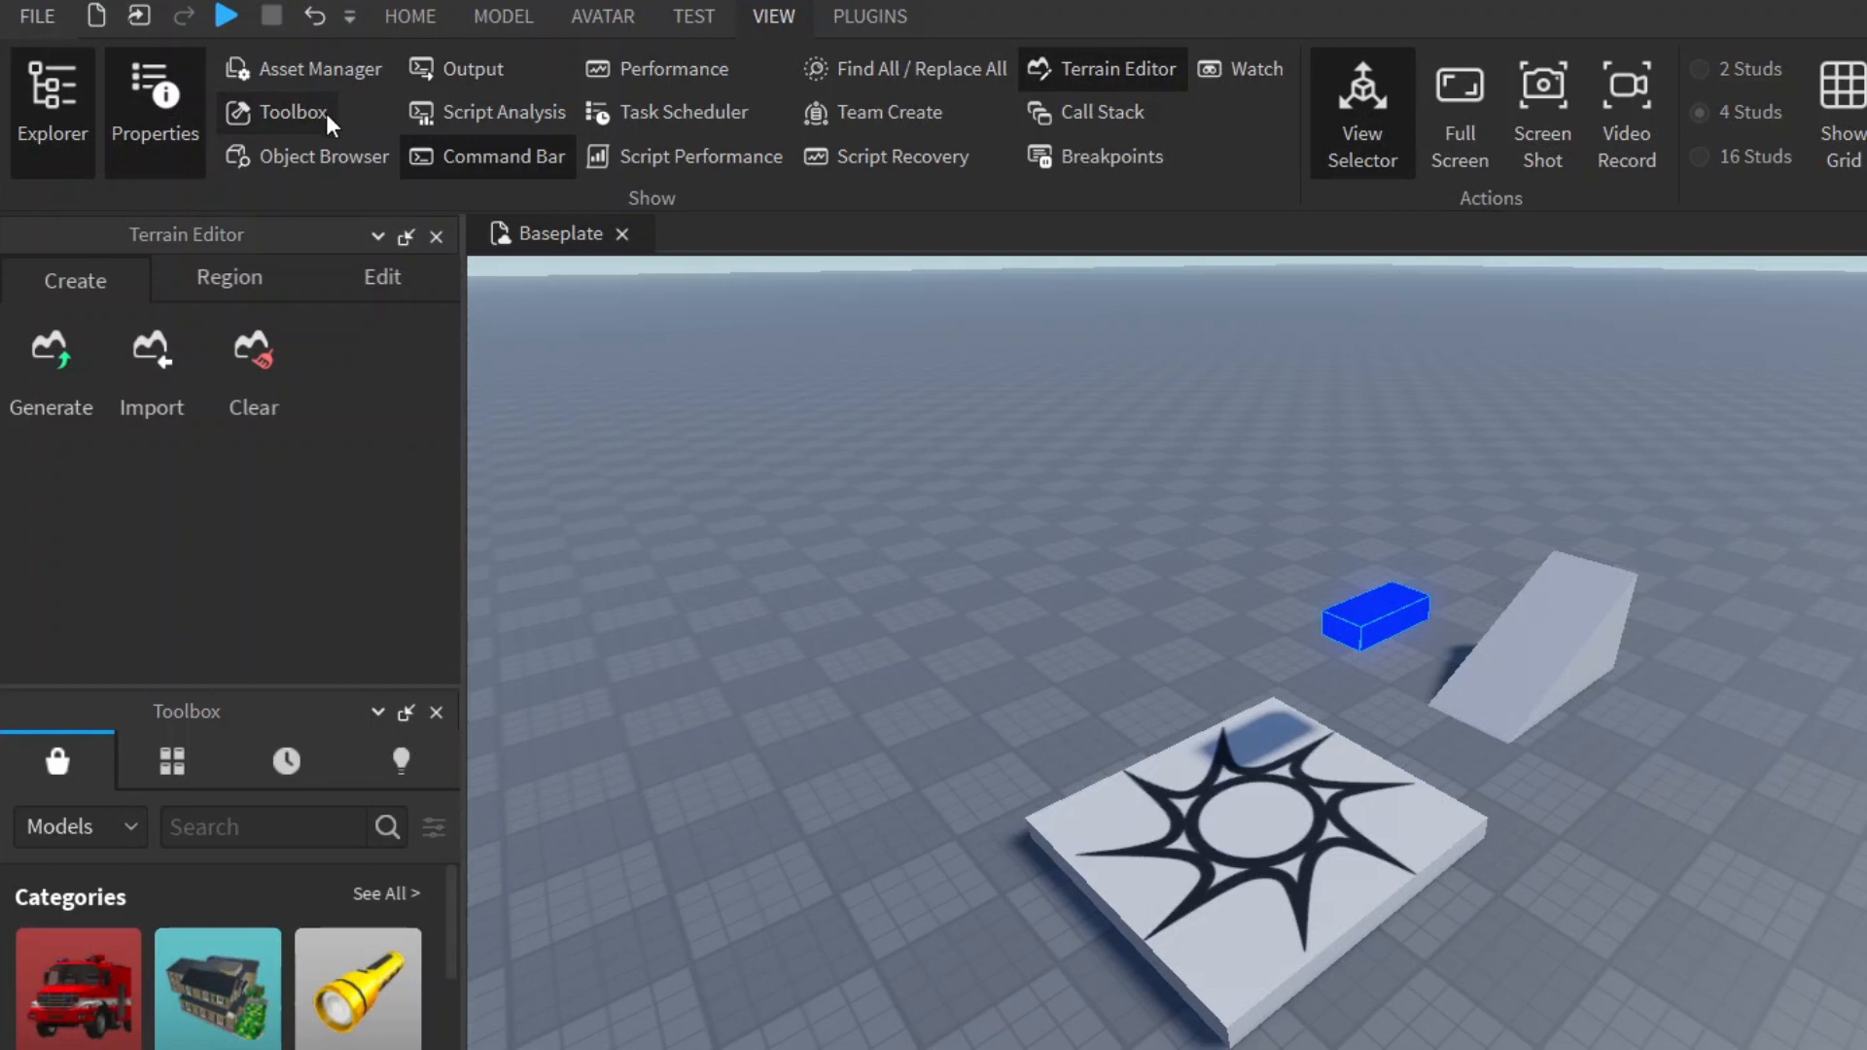
drag(215, 718, 232, 608)
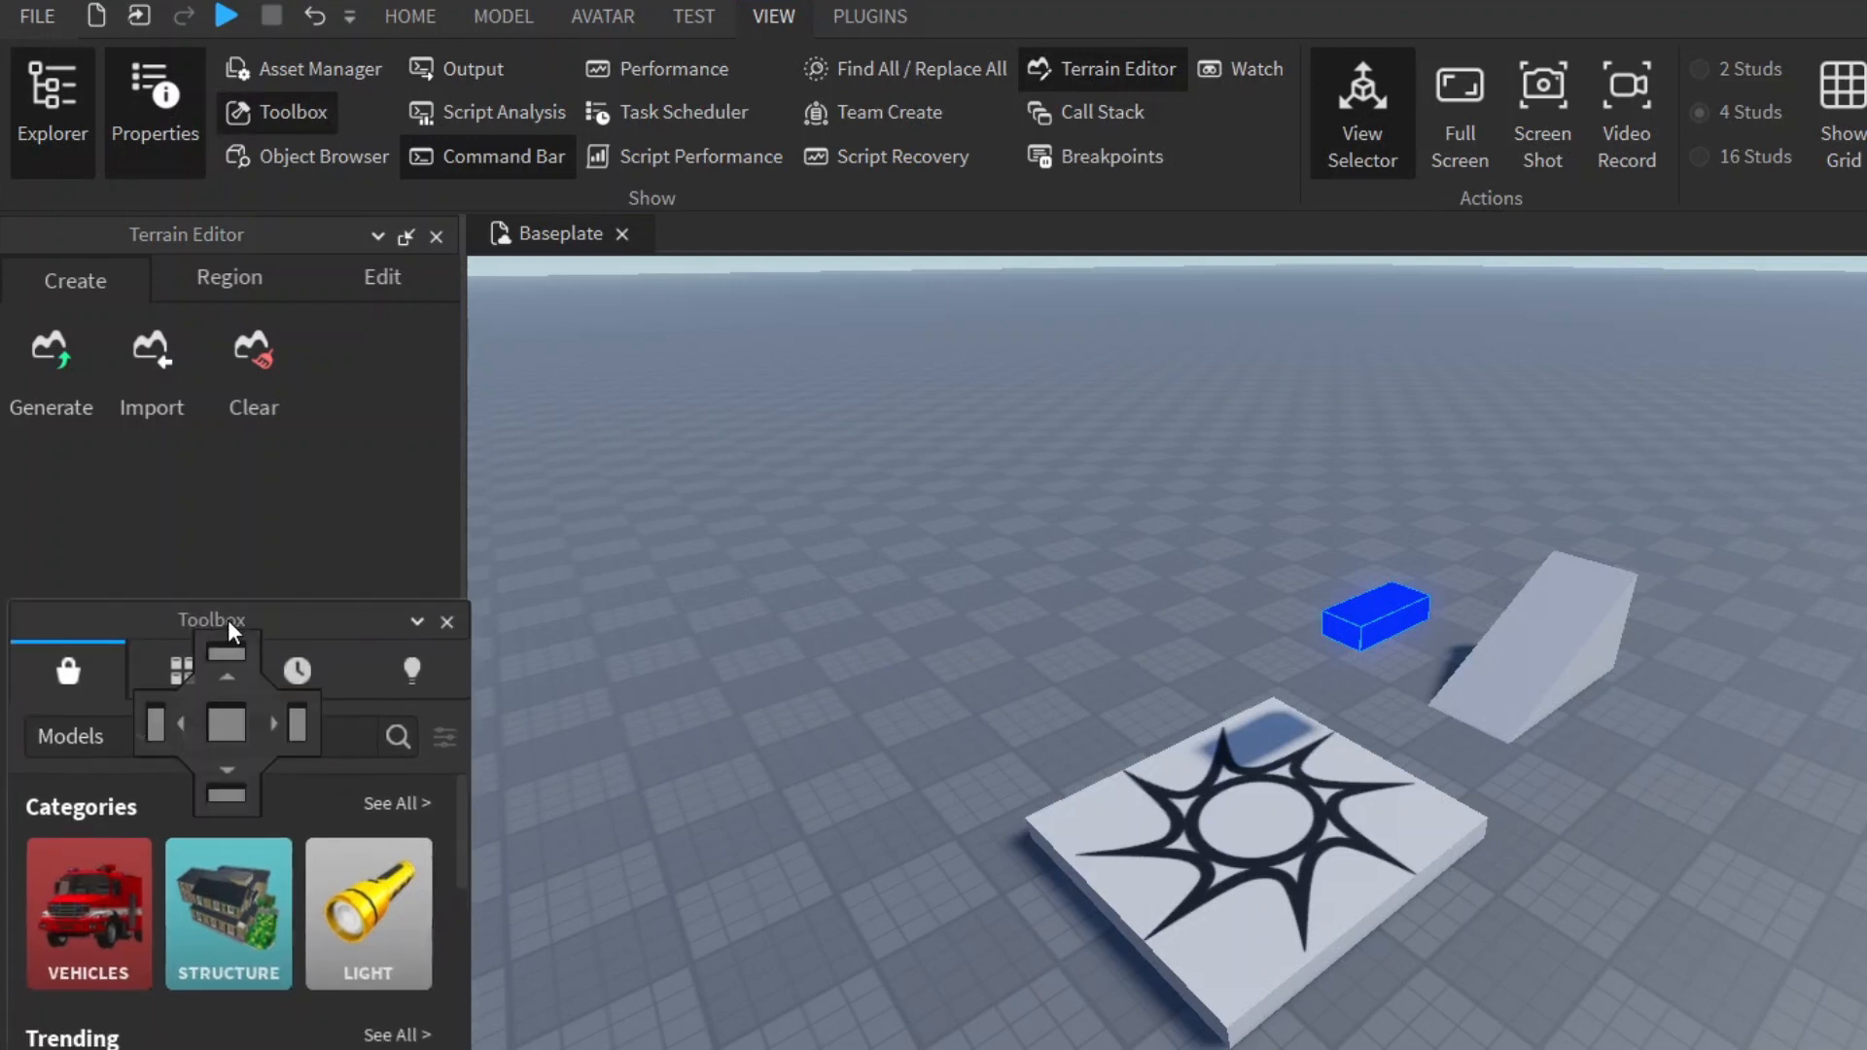
click(222, 724)
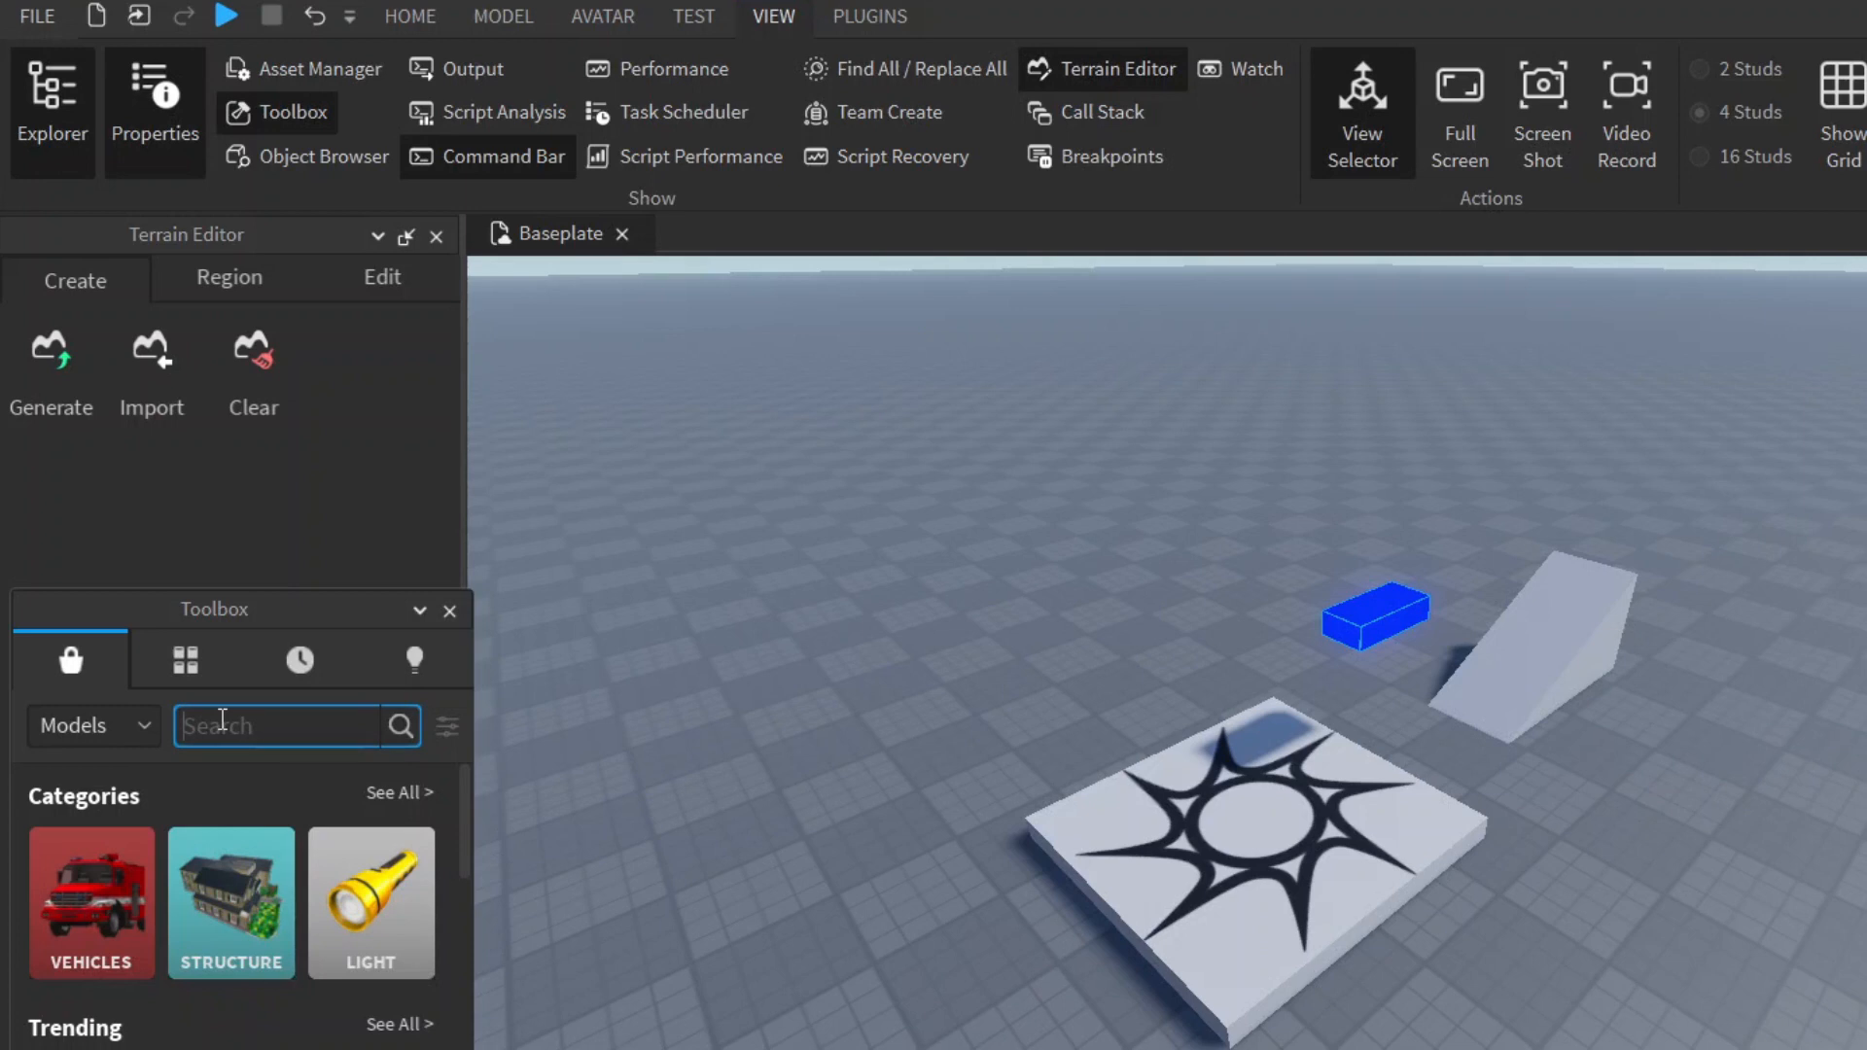
text(school bs)
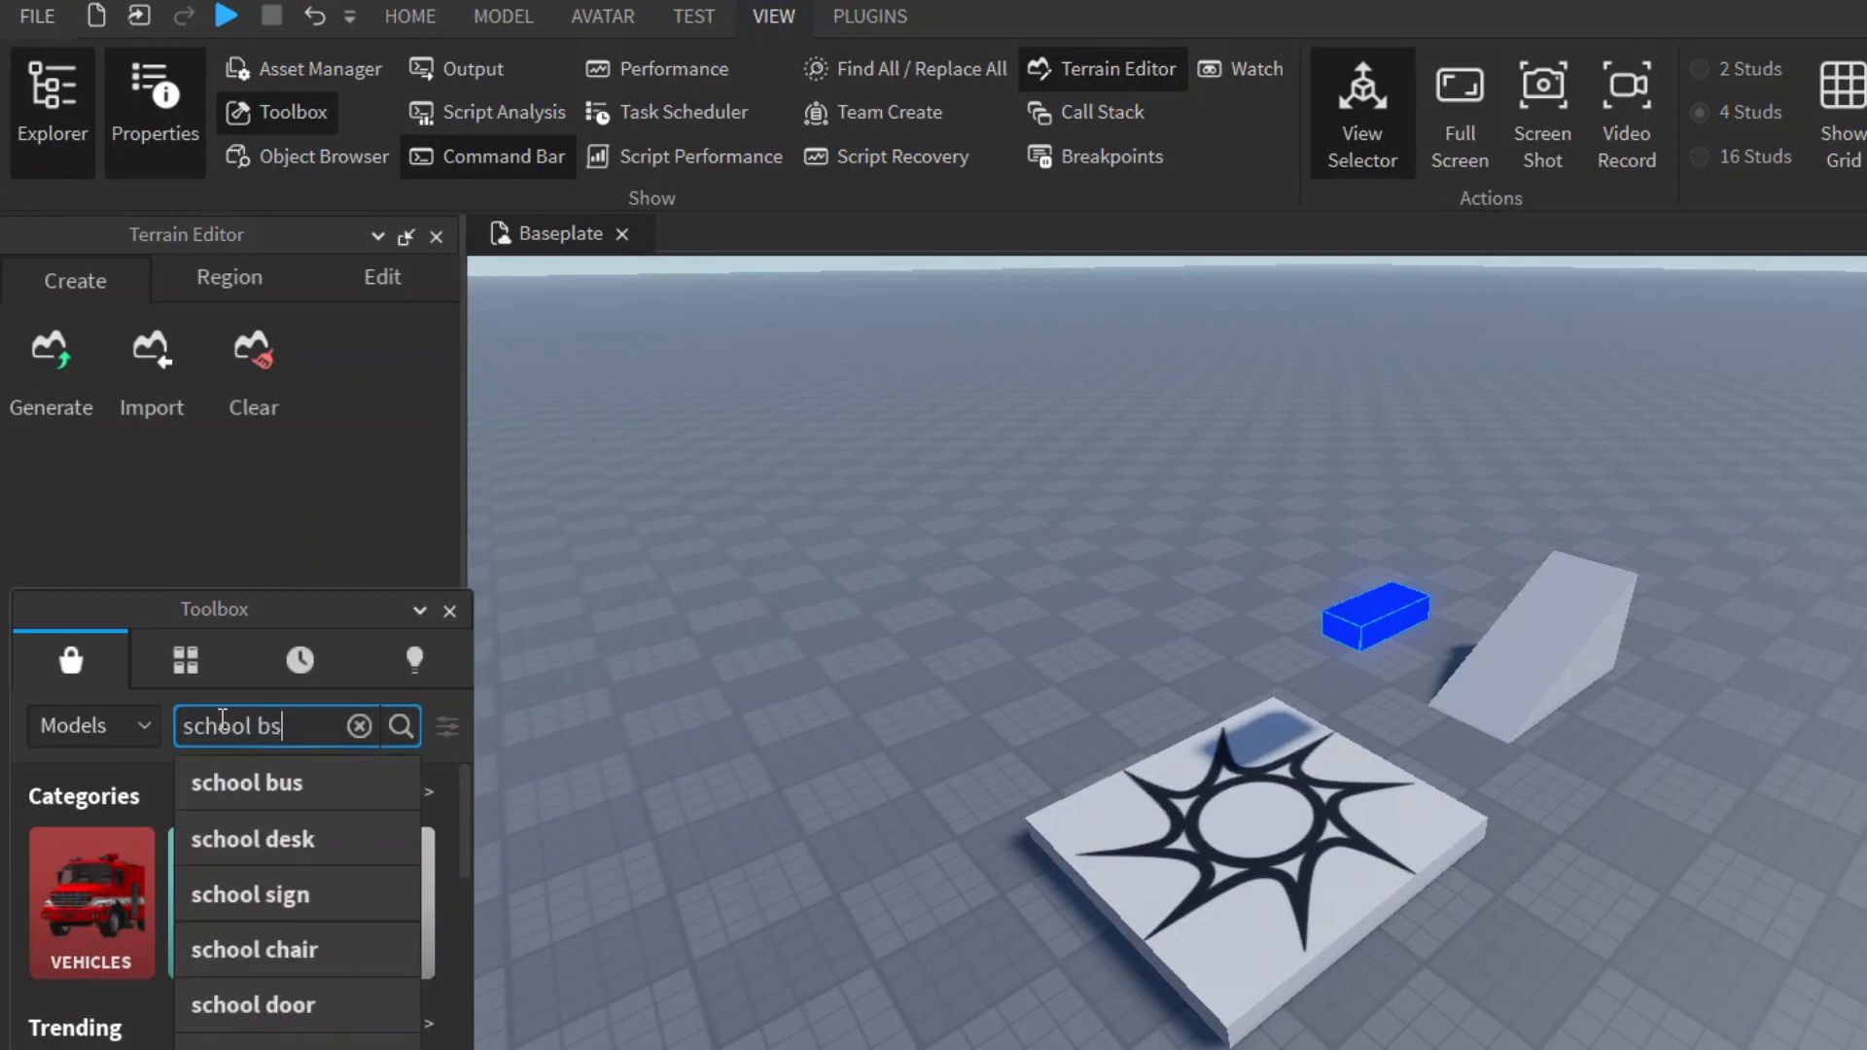
Search 'school bus', insert the School Bus model right of the ramp, and start a playtest (F5).
key(BackSpace)
text(us)
key(Return)
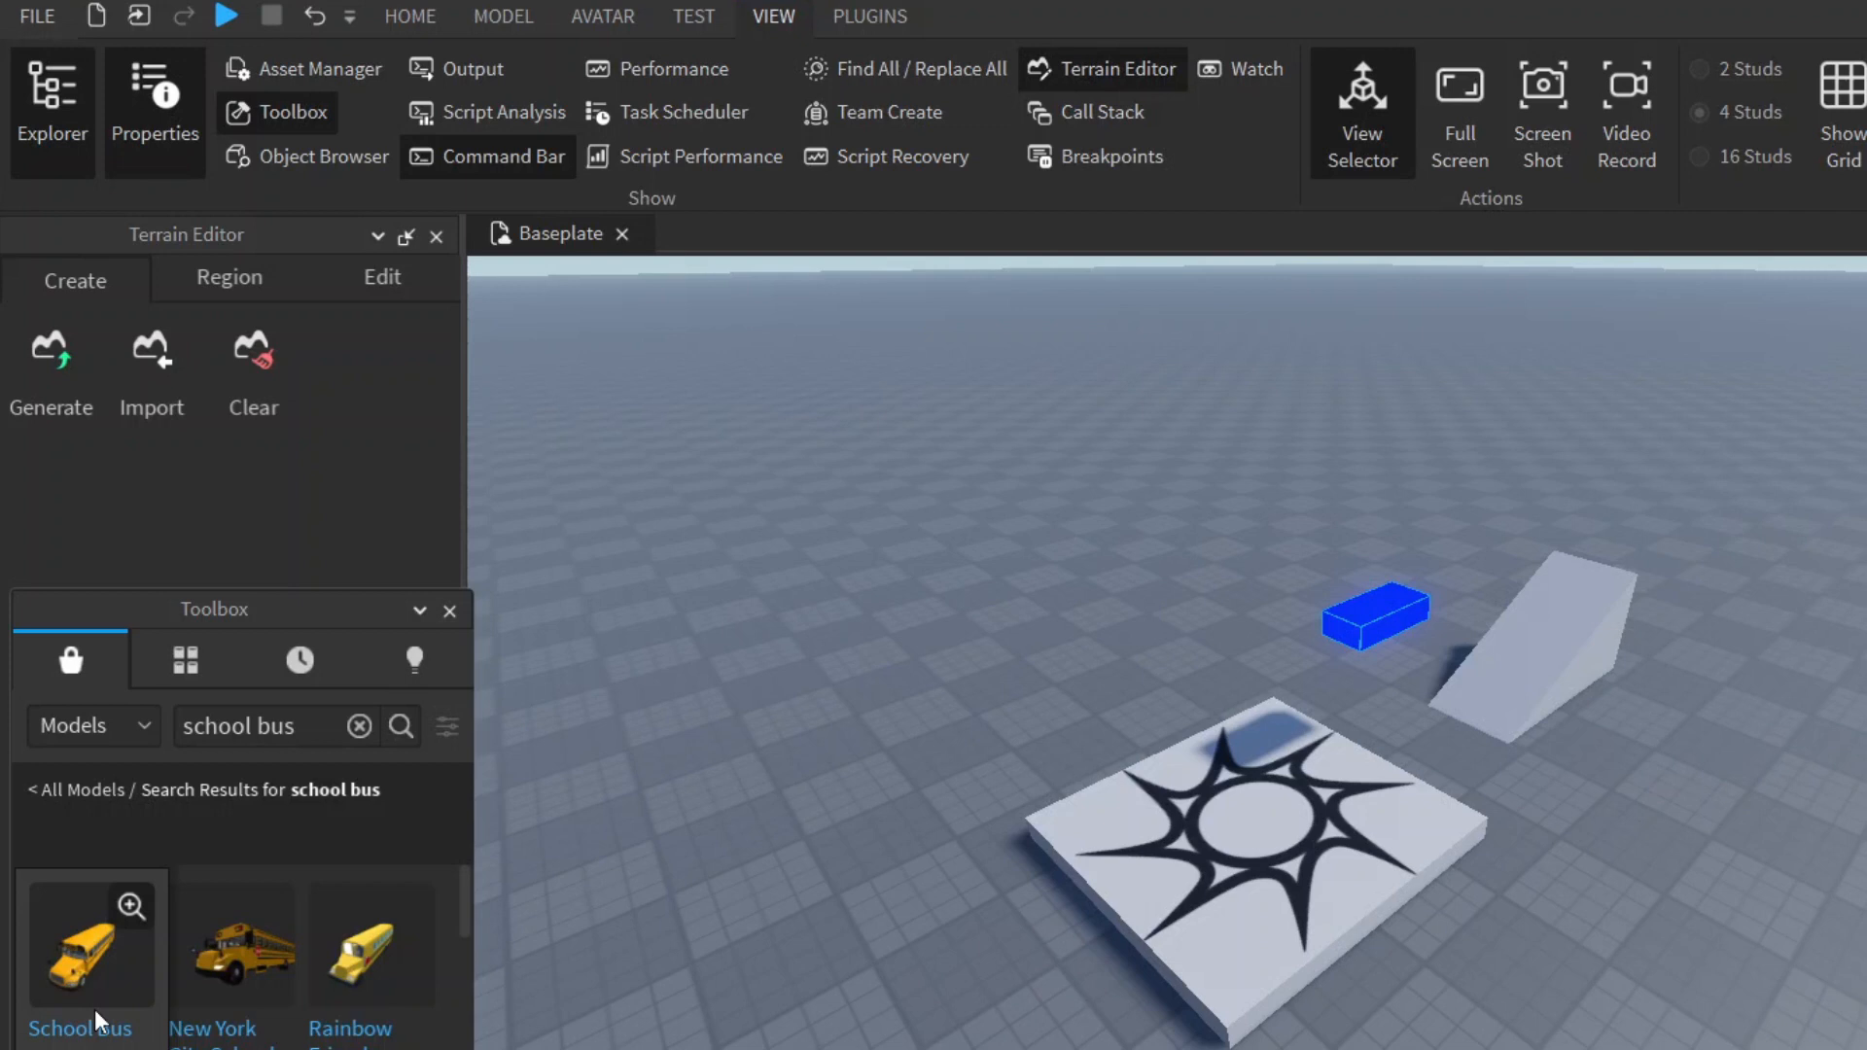
click(94, 1009)
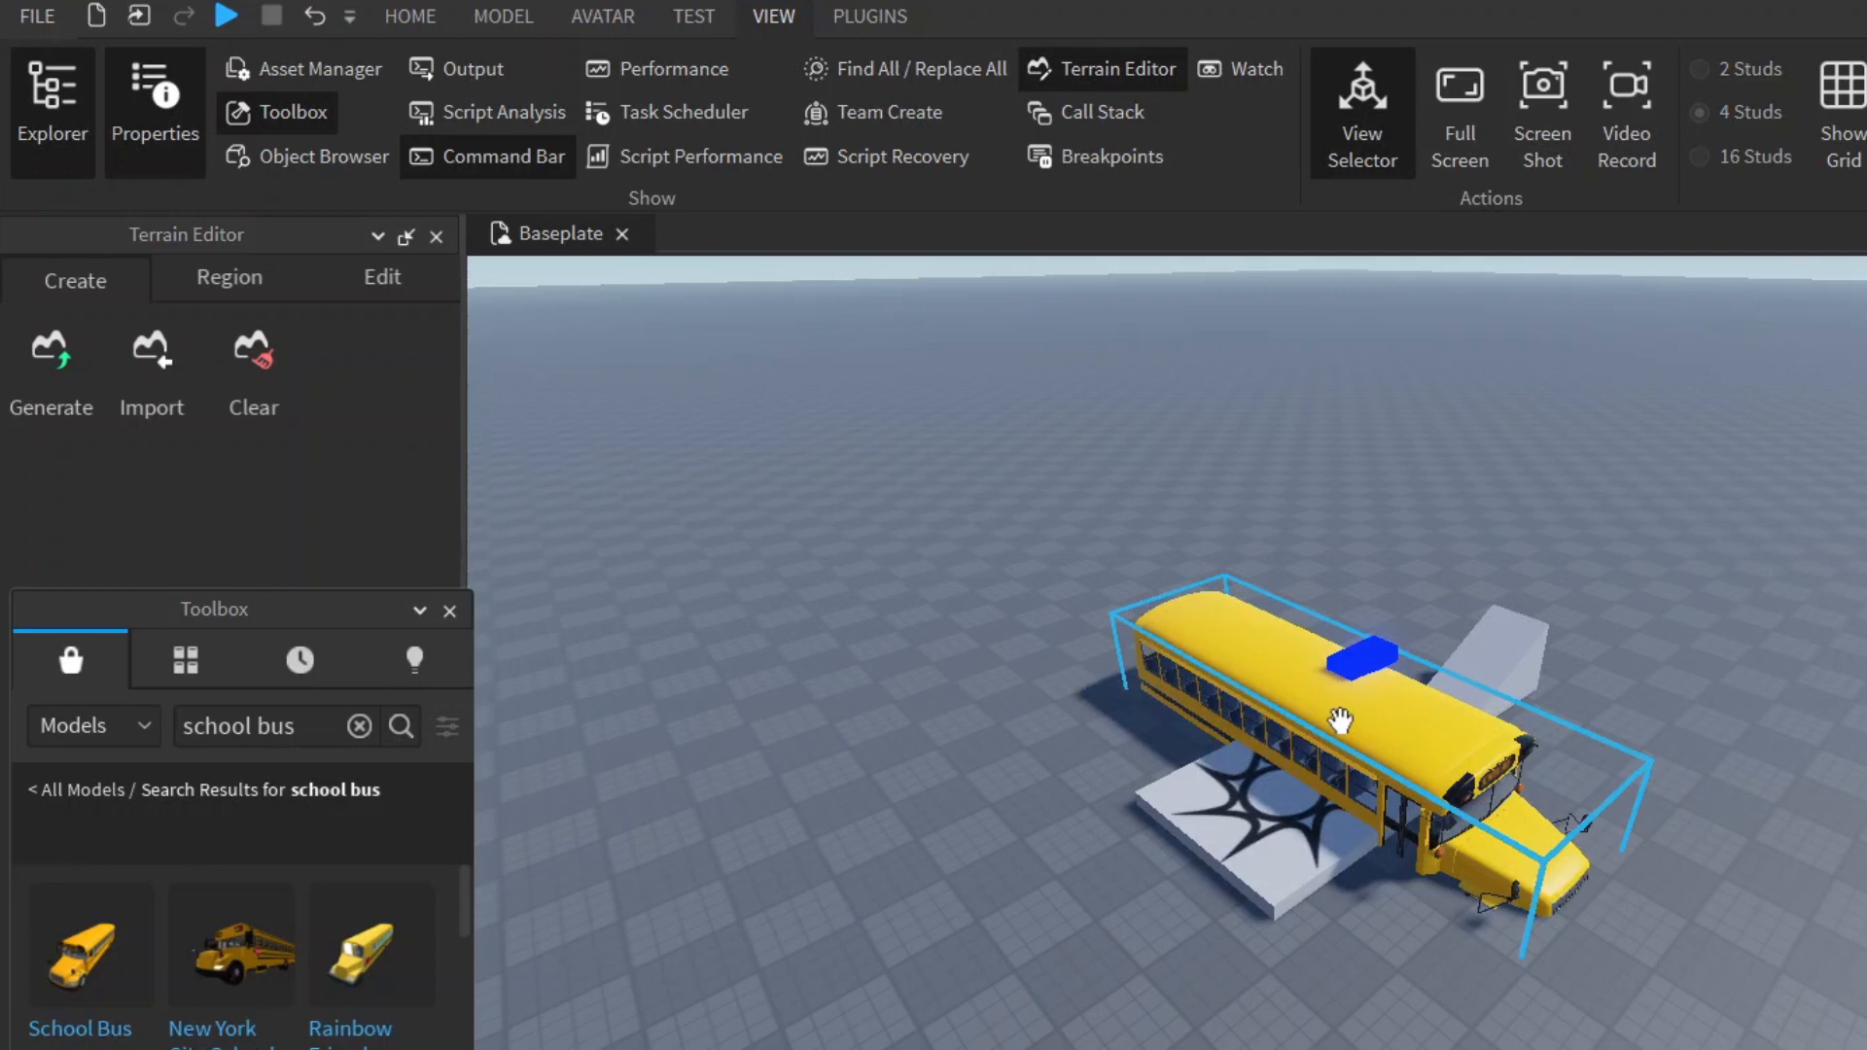
mouse_move(1356, 730)
mouse_down()
mouse_move(1478, 688)
mouse_move(1482, 660)
mouse_up()
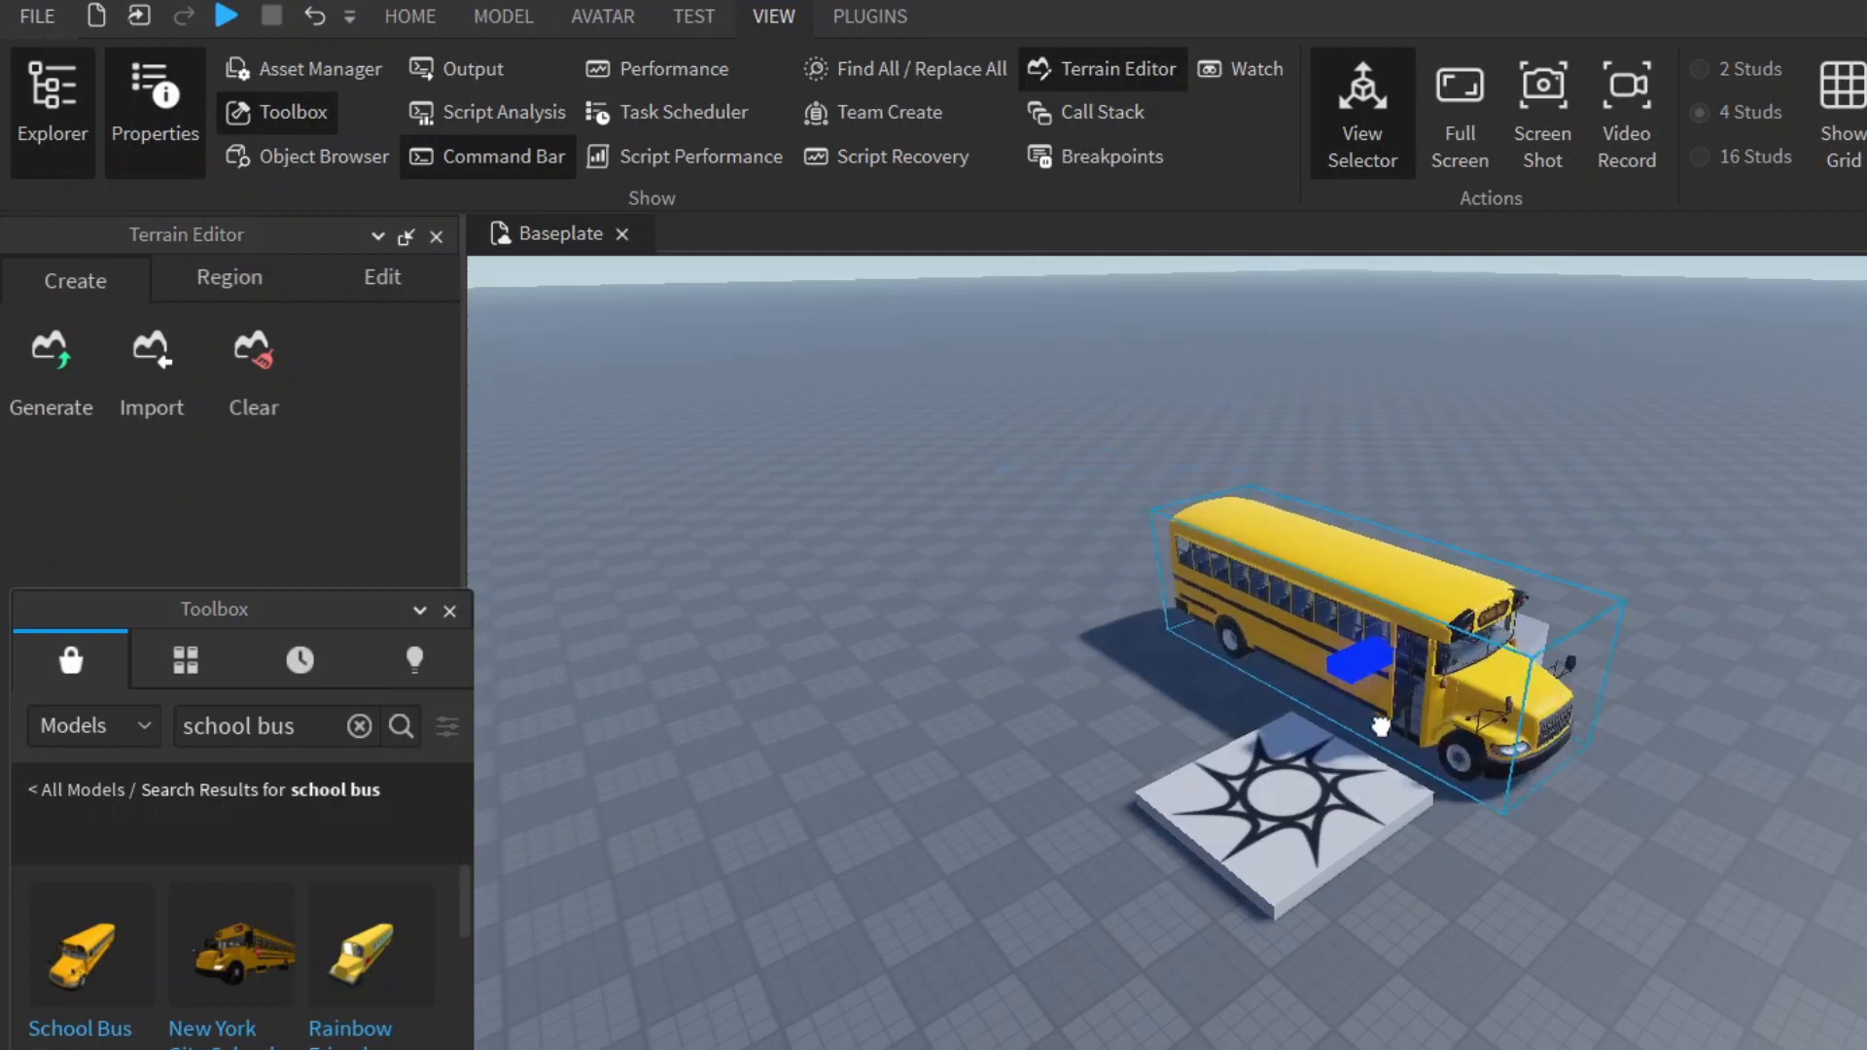
mouse_move(1481, 659)
mouse_down()
mouse_move(1490, 719)
mouse_move(1648, 614)
mouse_up()
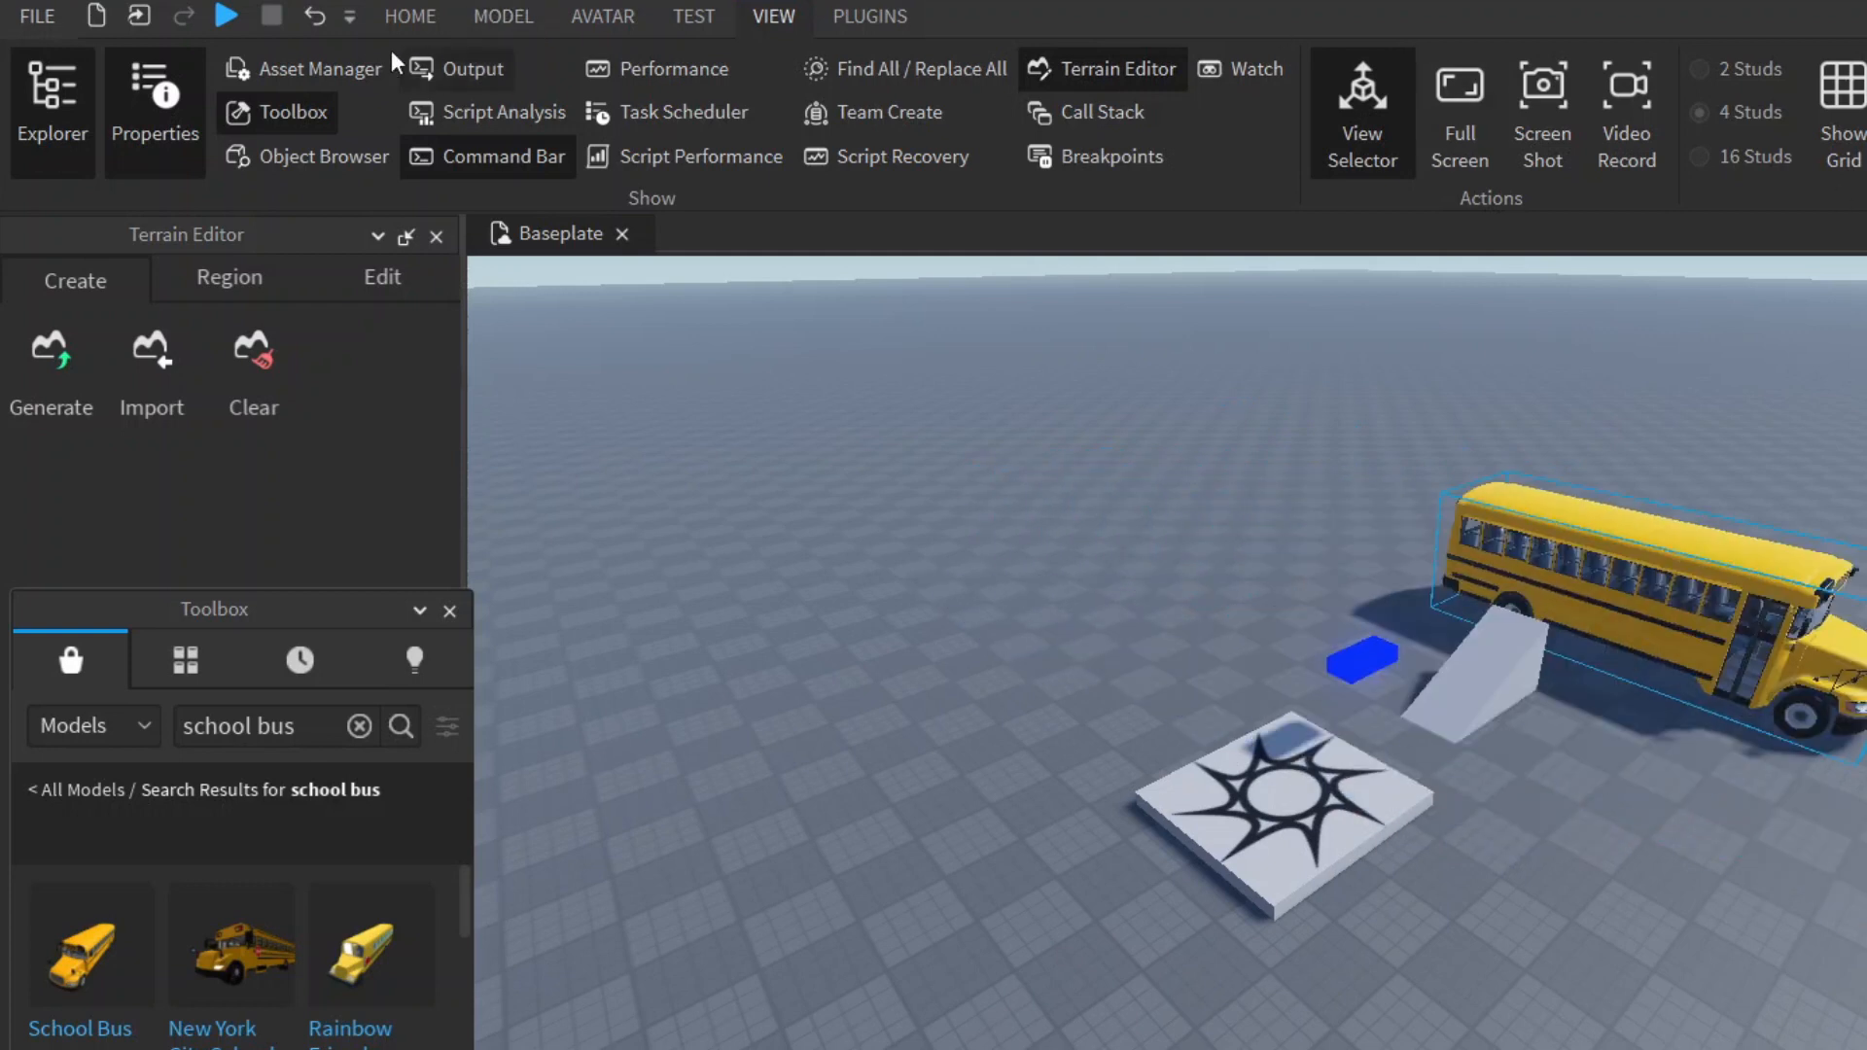
key(F5)
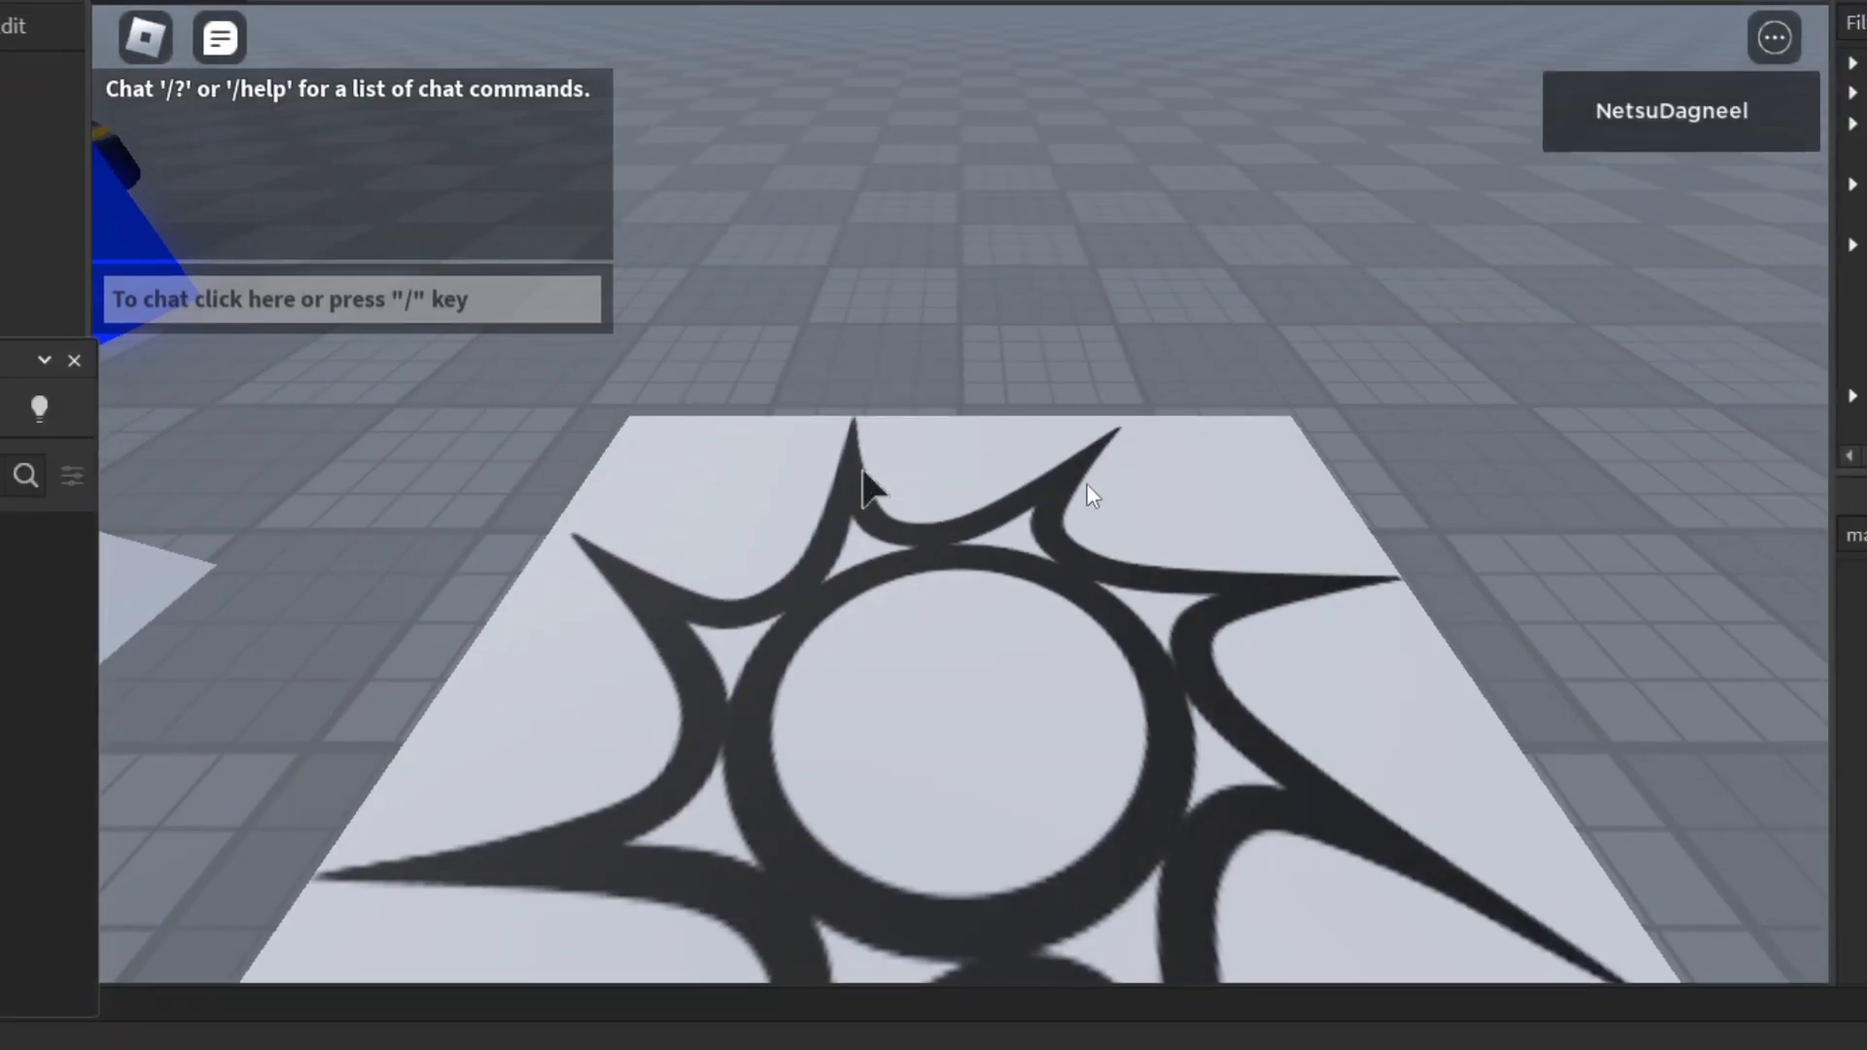
Walk and jump the avatar past the bus and ramp, across the spawn platform, and onto the neon block.
right_drag(1086, 483, 934, 583)
key(w)
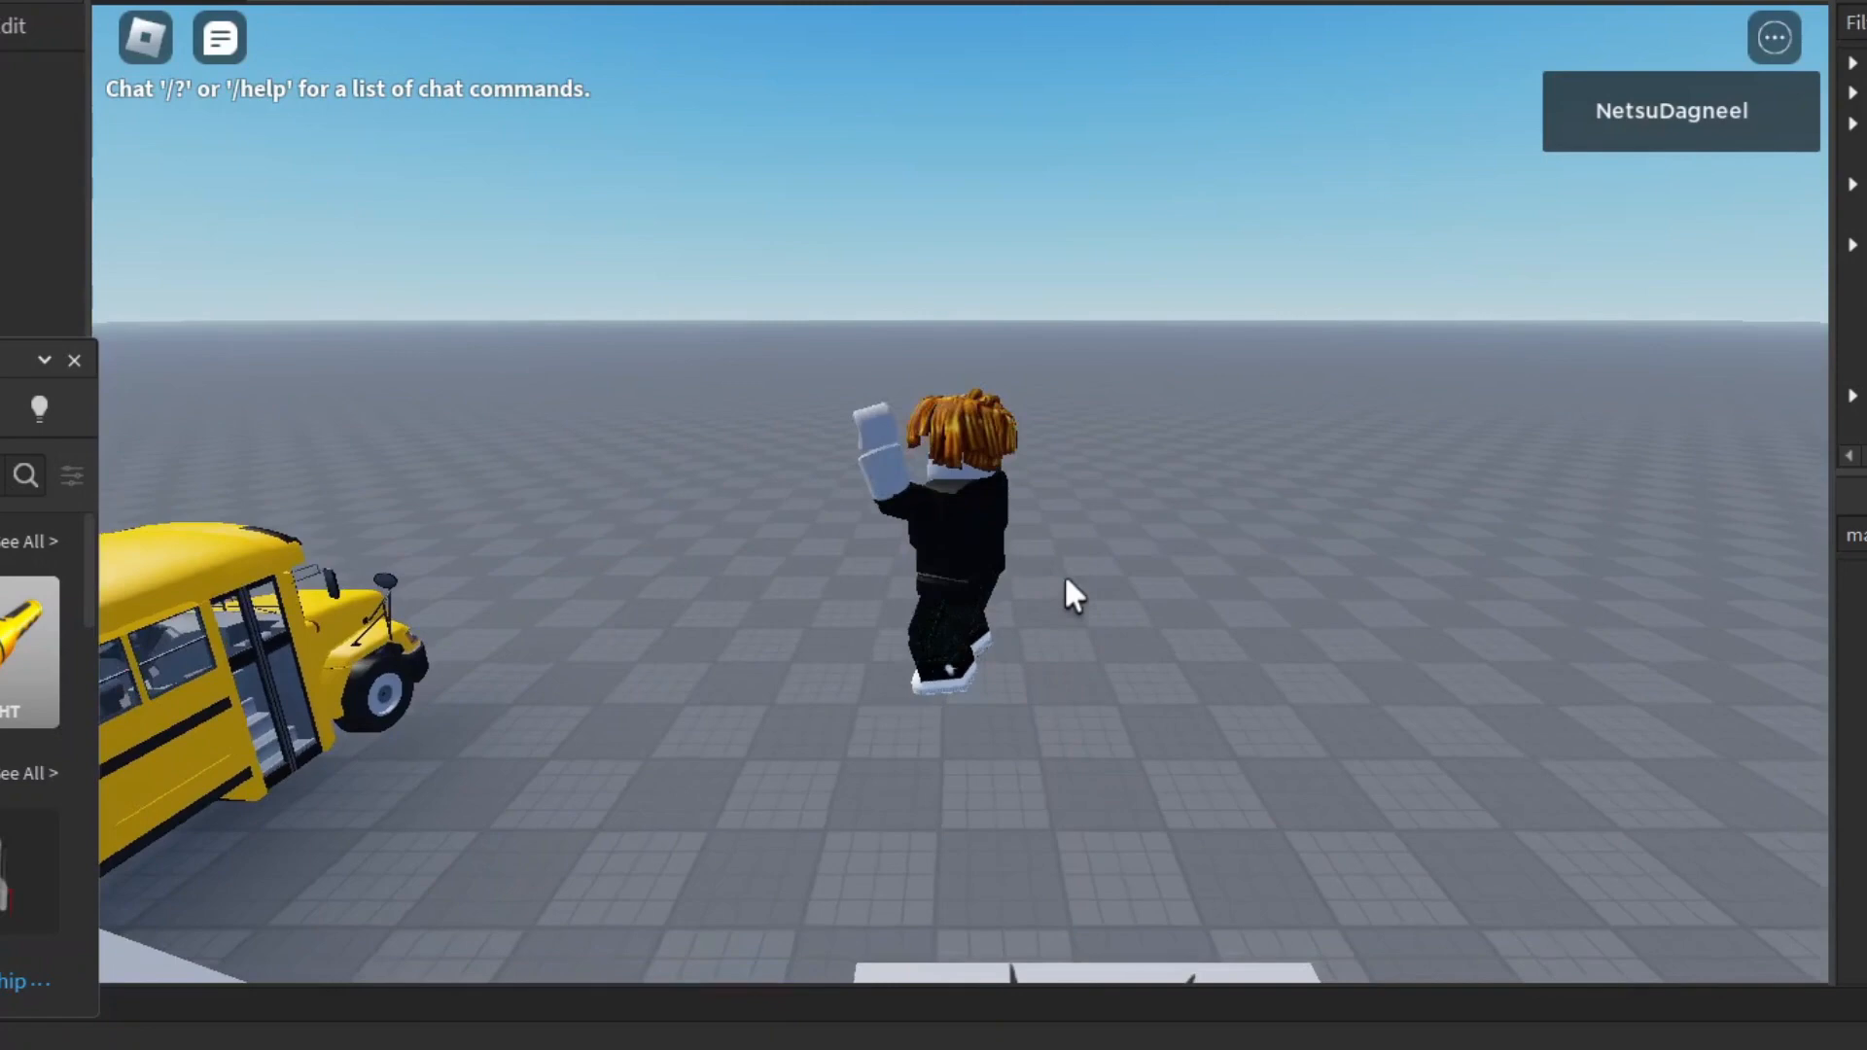
key(space)
key(w)
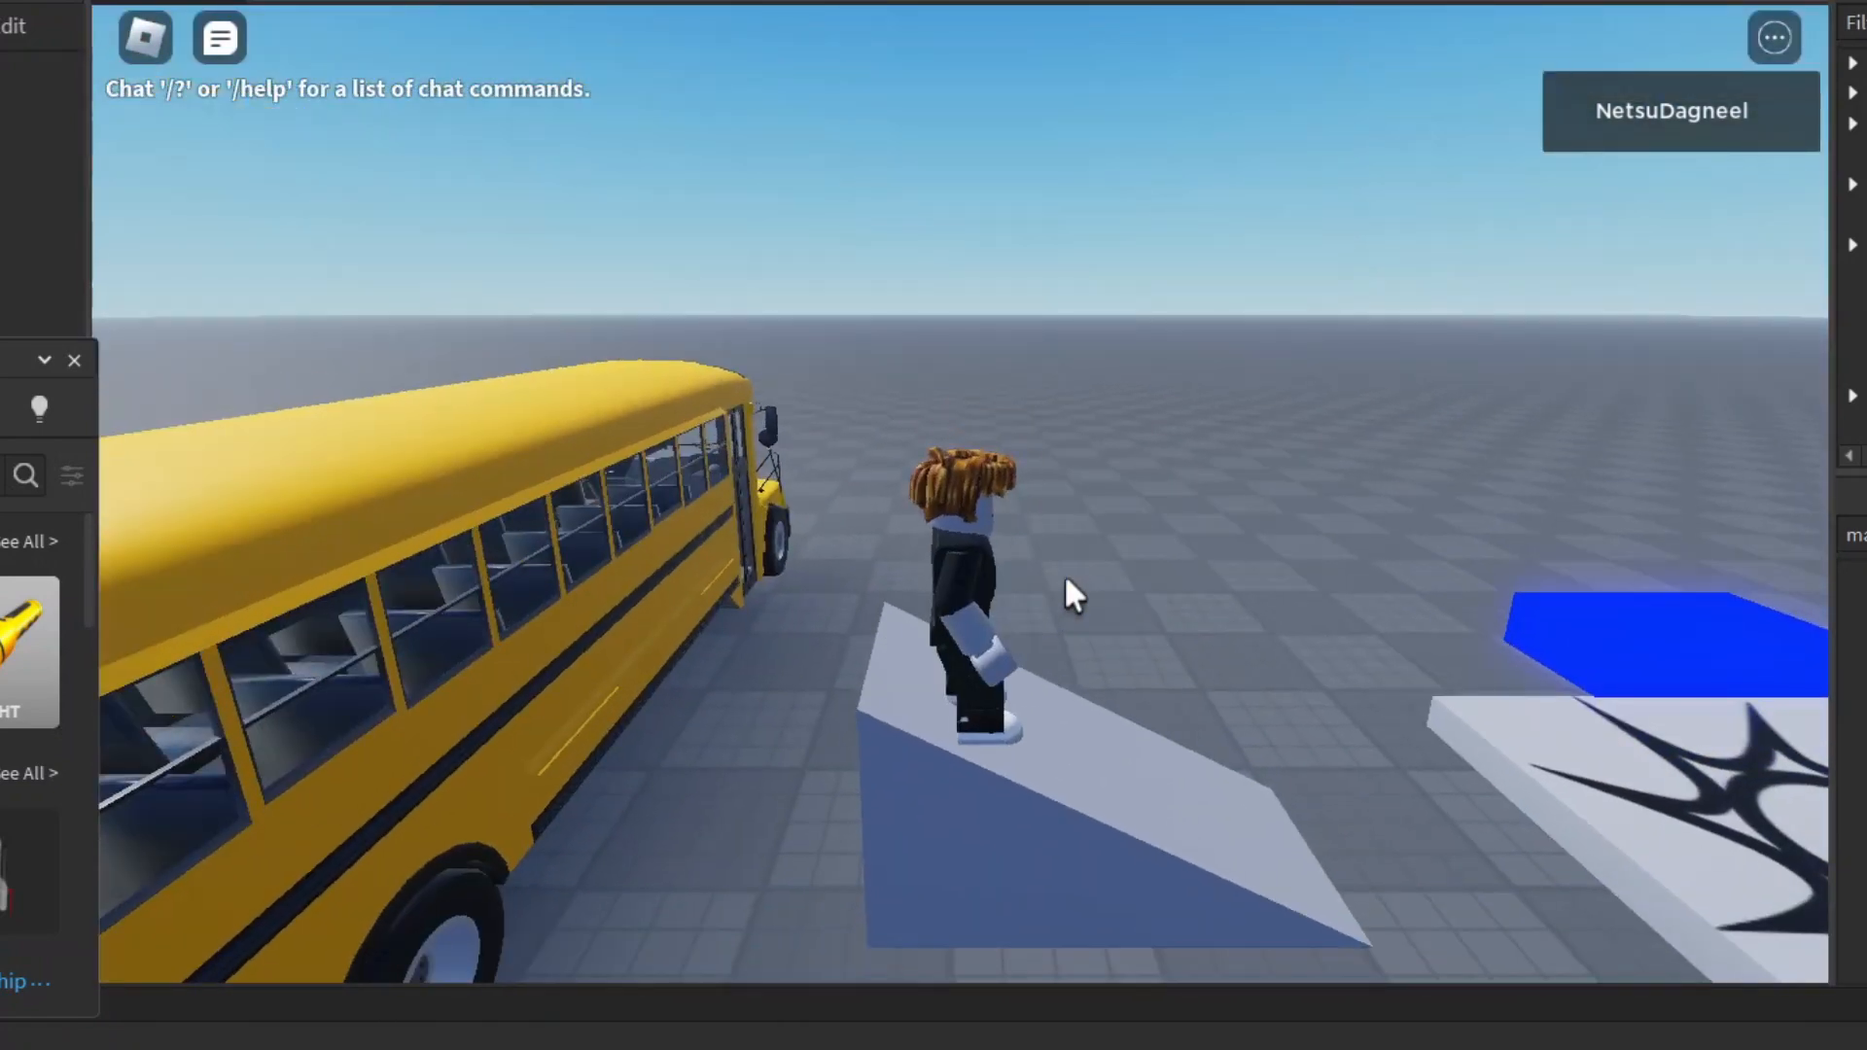
key(w)
key(w)
key(space)
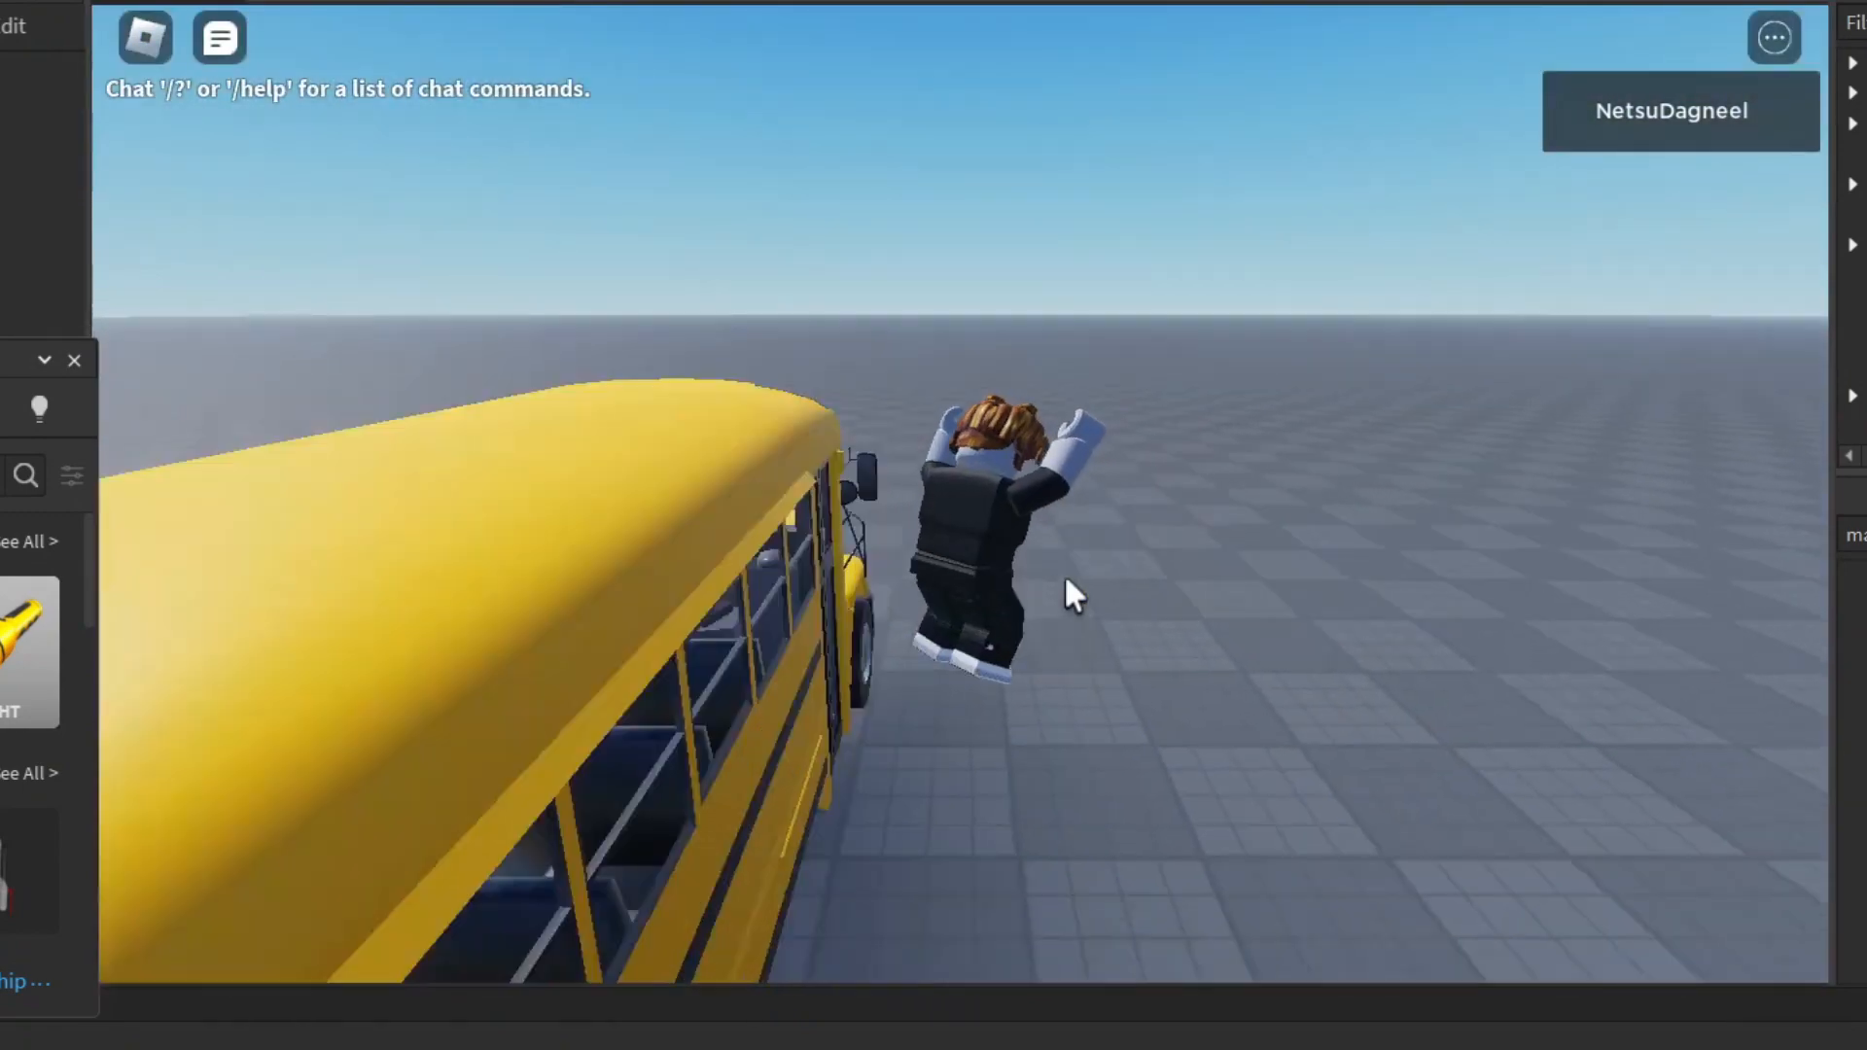
key(space)
key(space)
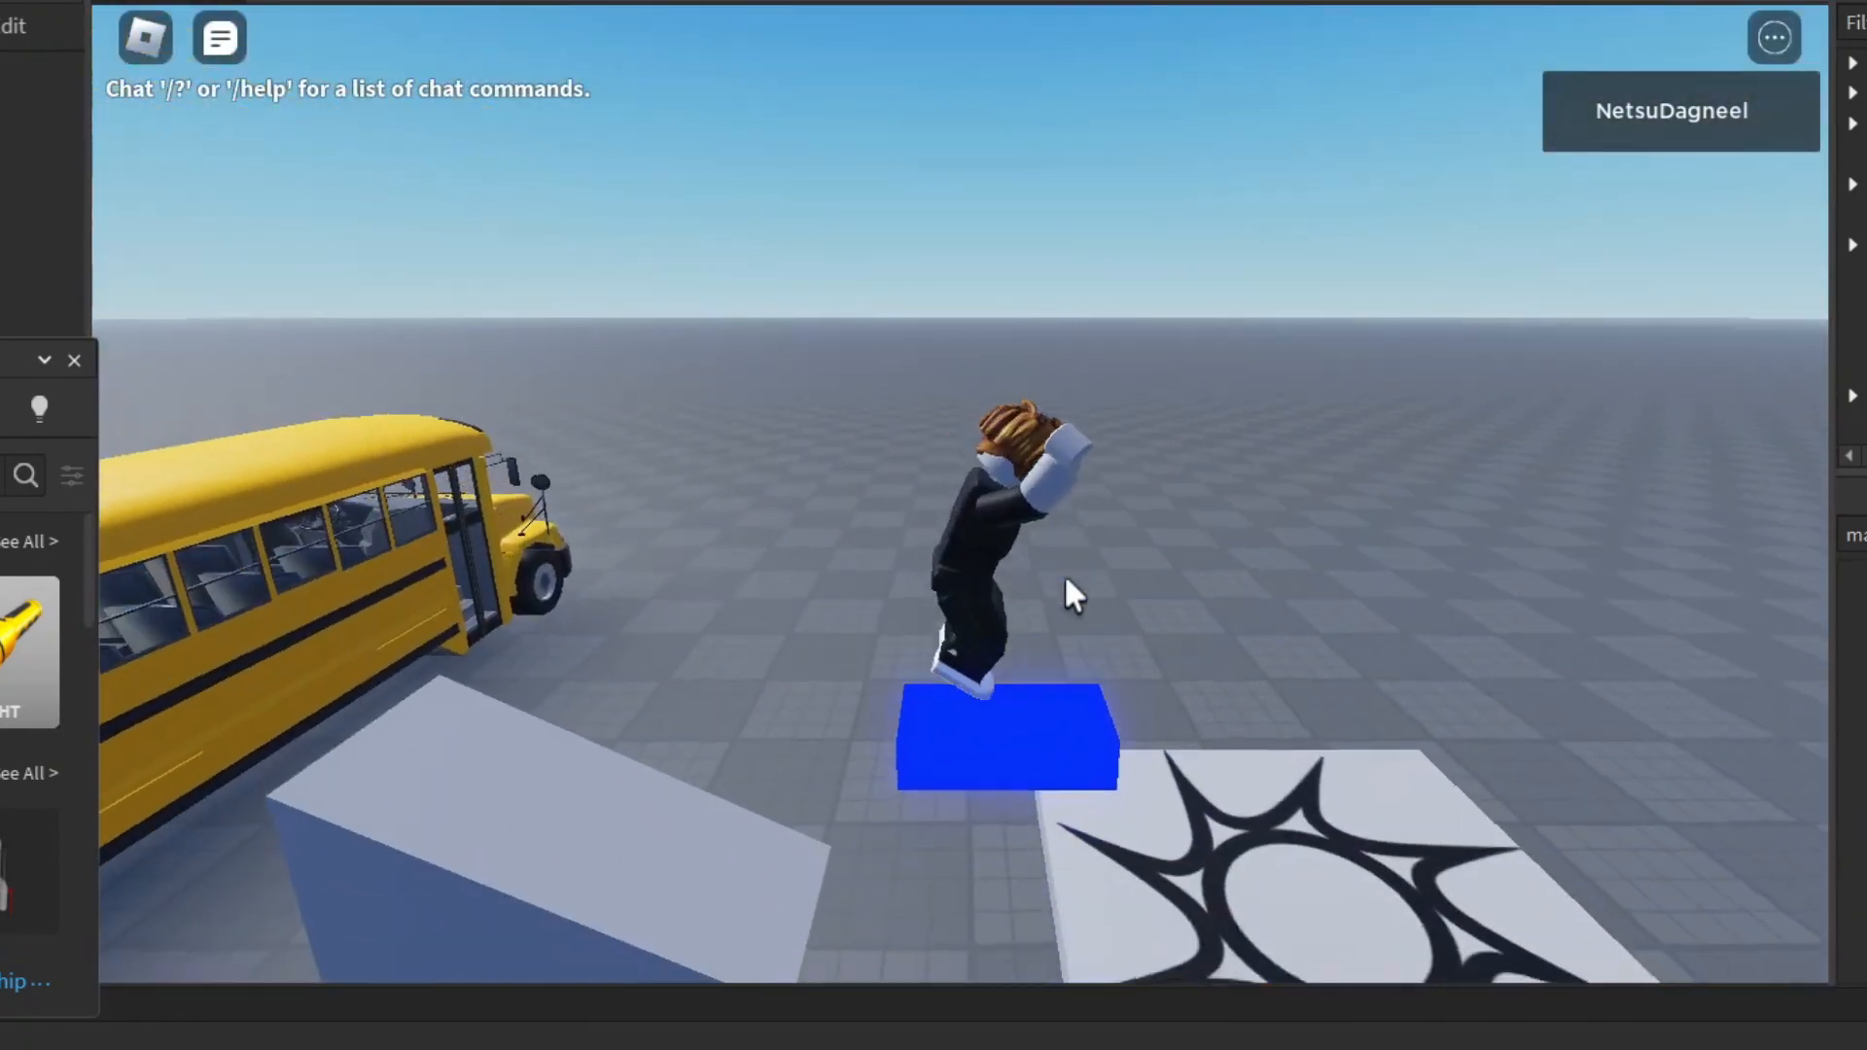
key(w)
key(space)
key(w)
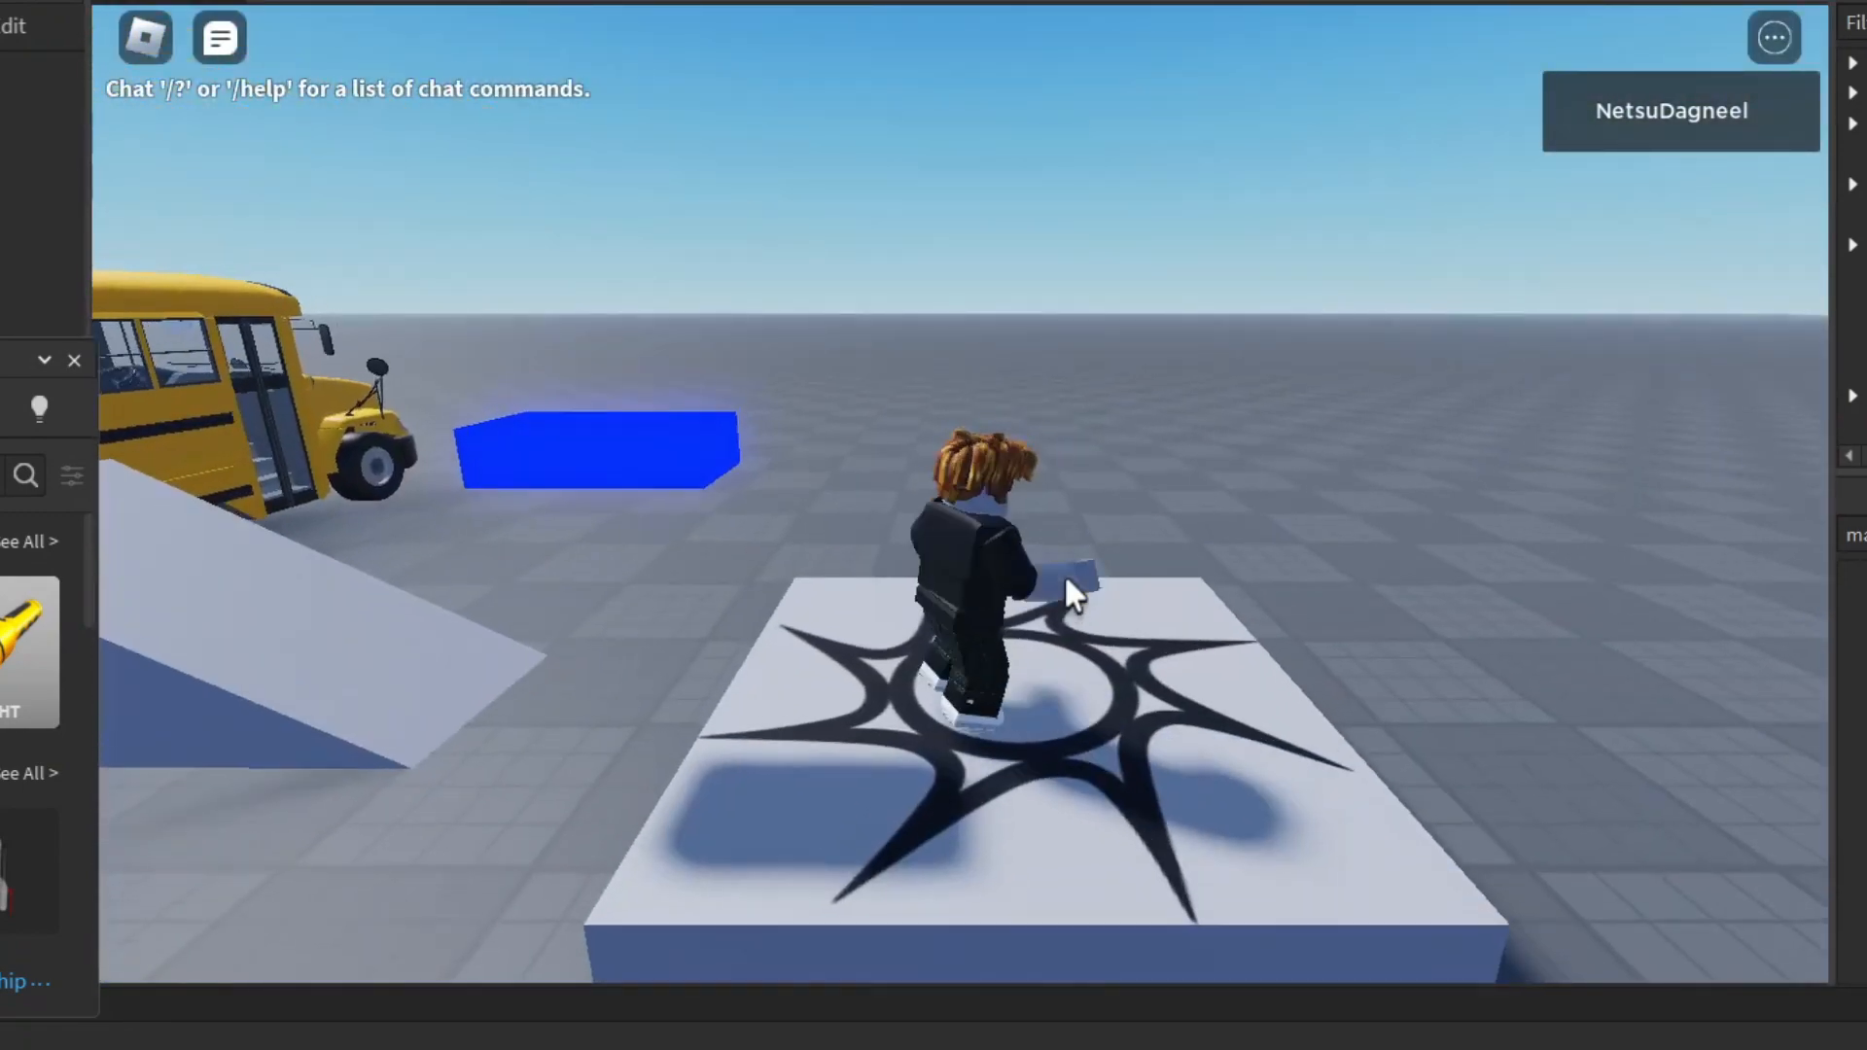
key(s)
key(w)
key(s)
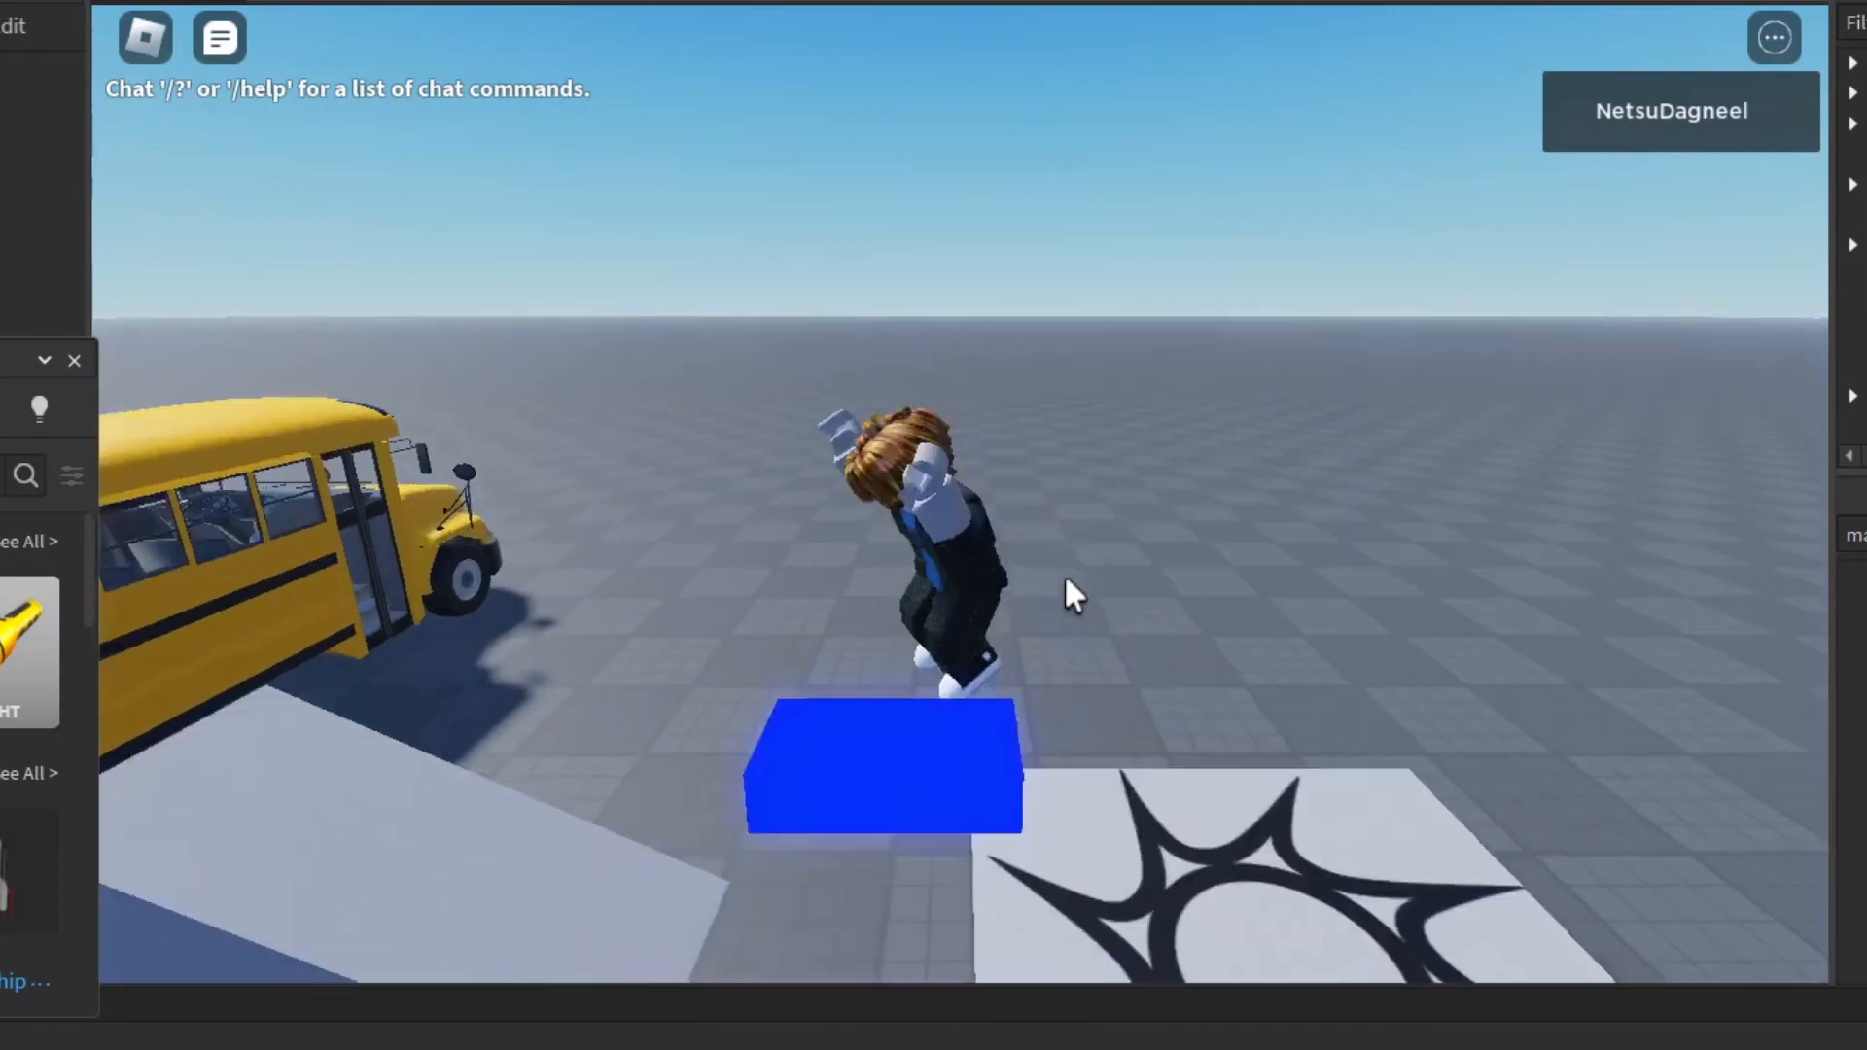
key(w)
key(s)
key(w)
key(space)
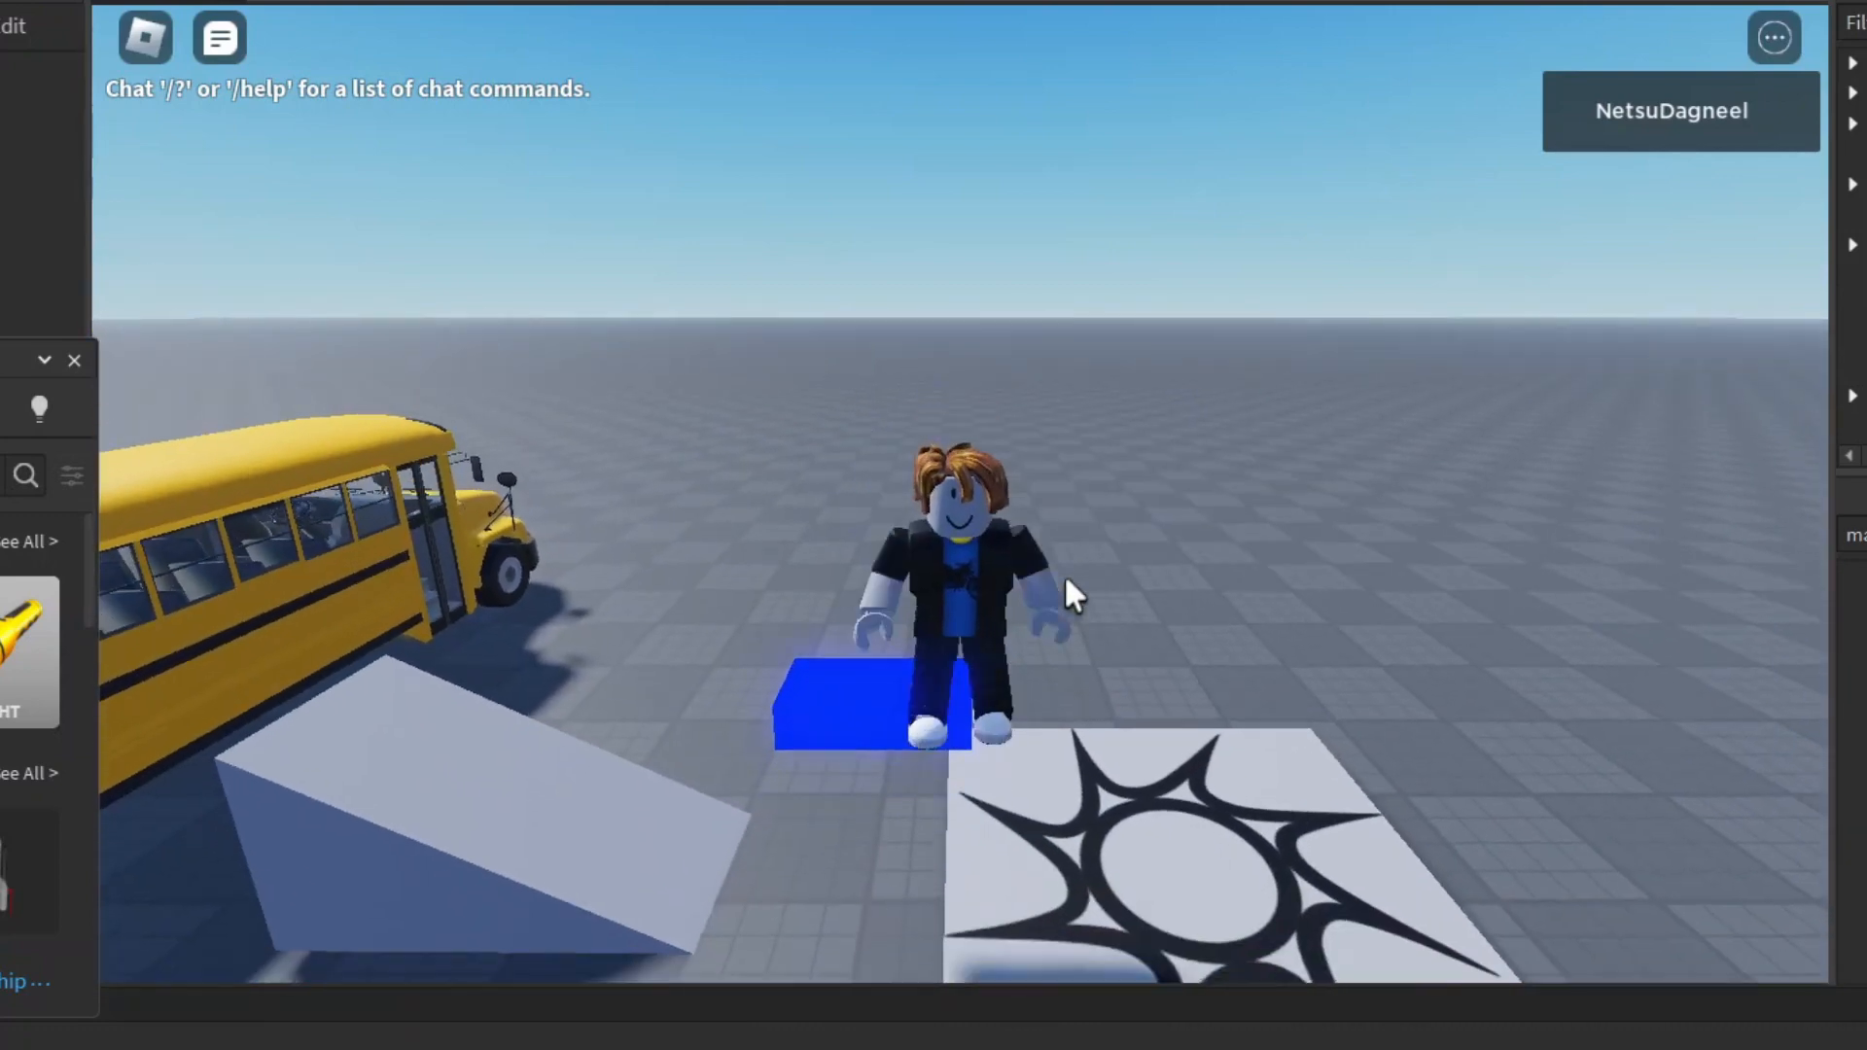
Jump the avatar over the ramp, walk alongside the bus and decal platform, then back onto the blue block.
key(space)
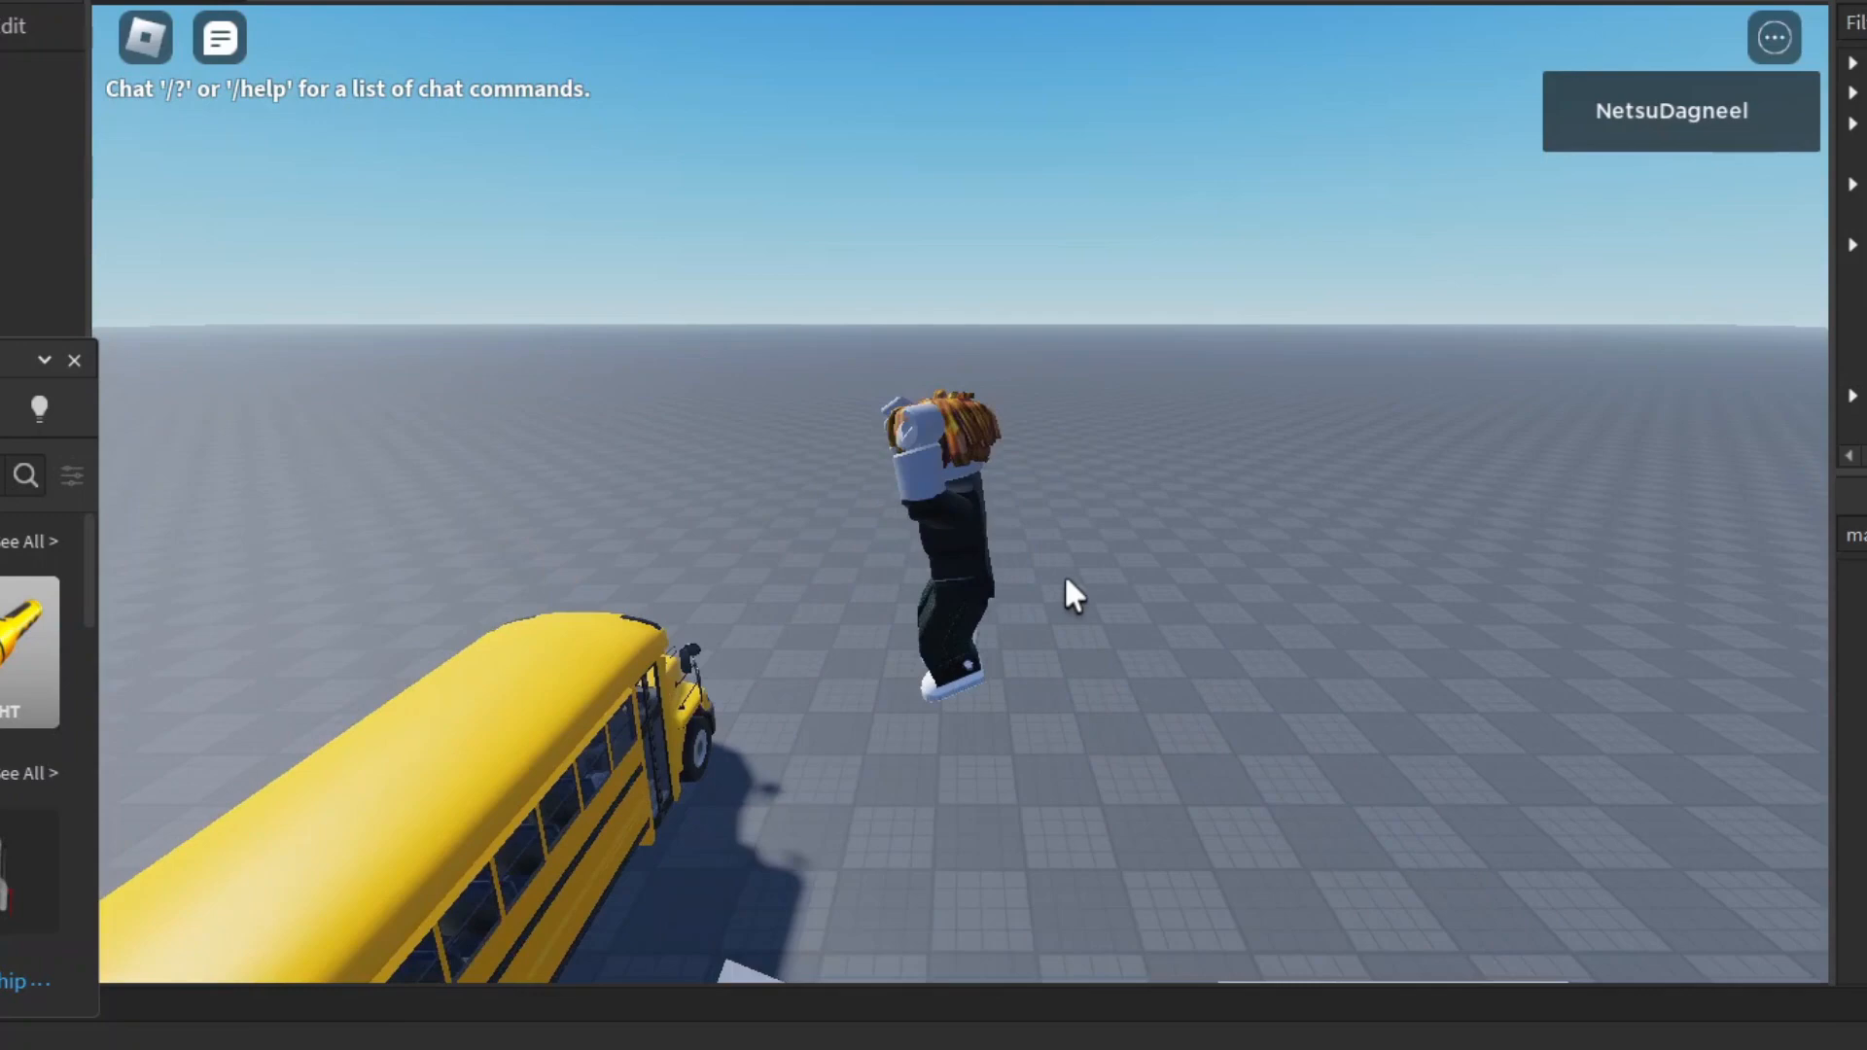
key(w)
key(space)
key(w)
key(s)
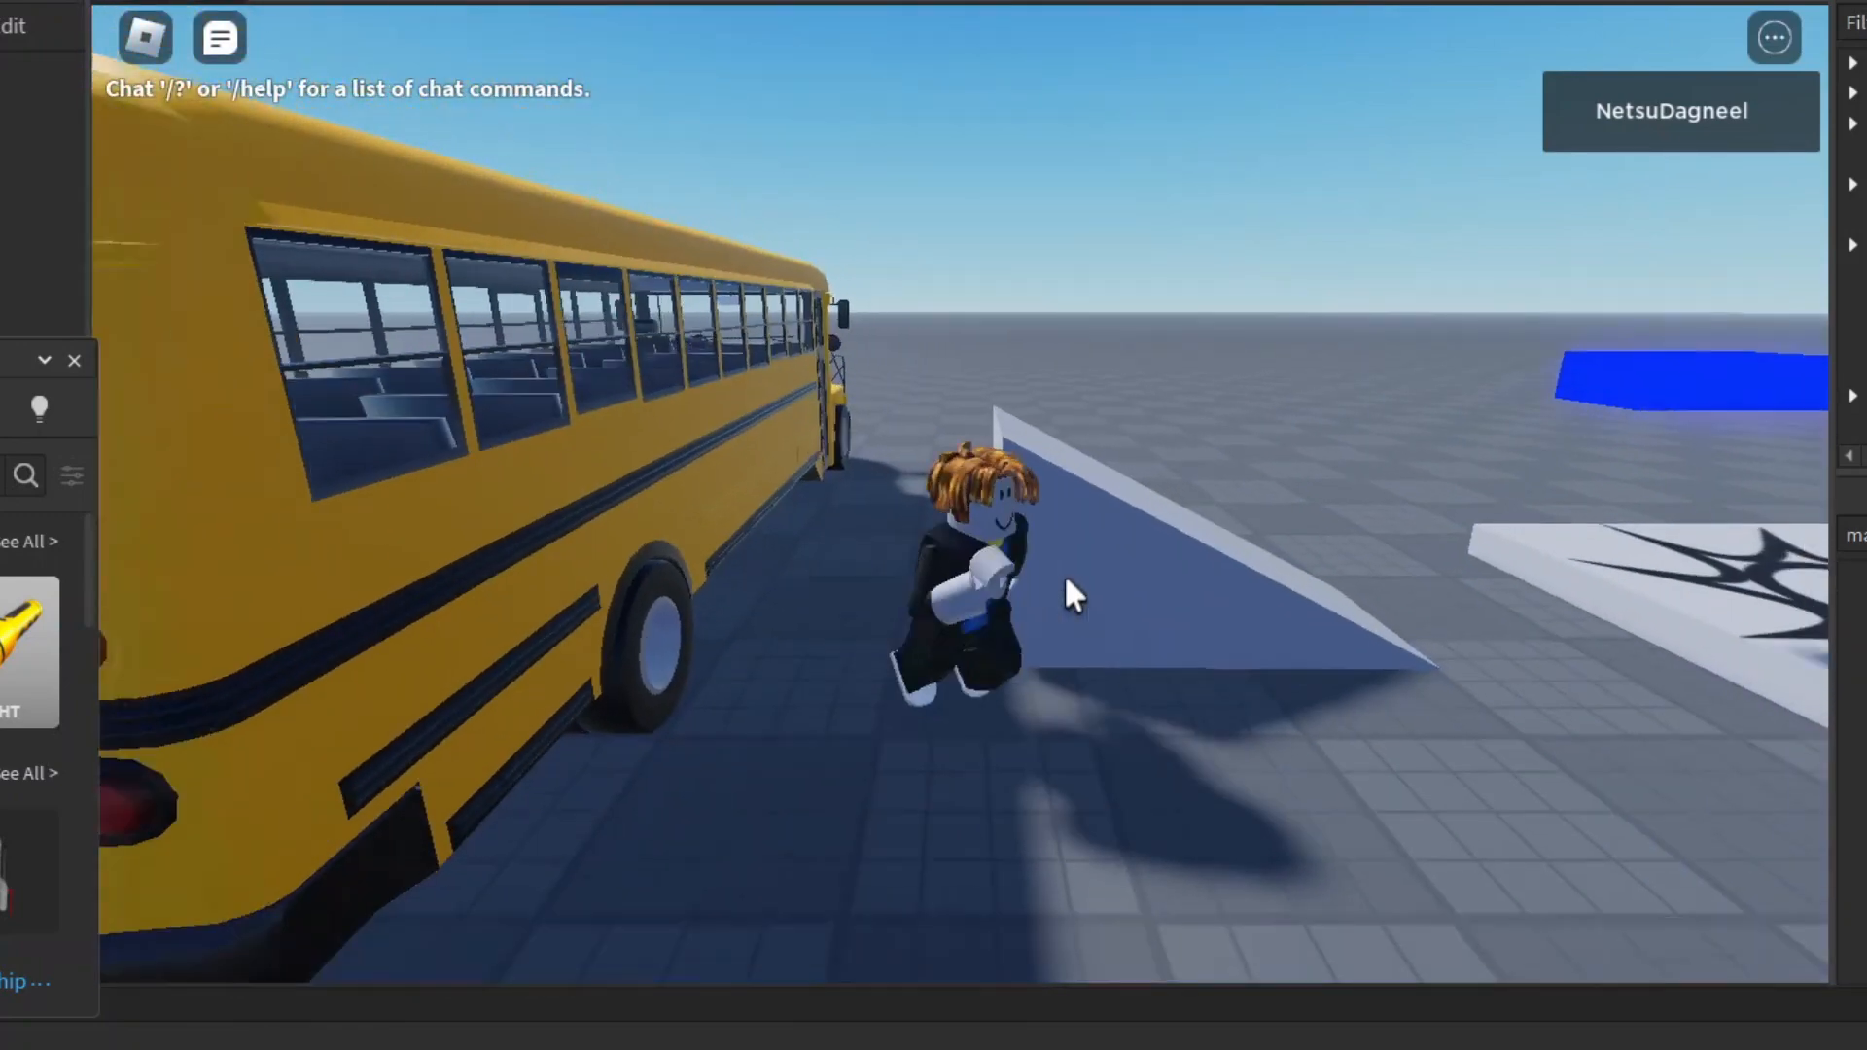
key(s)
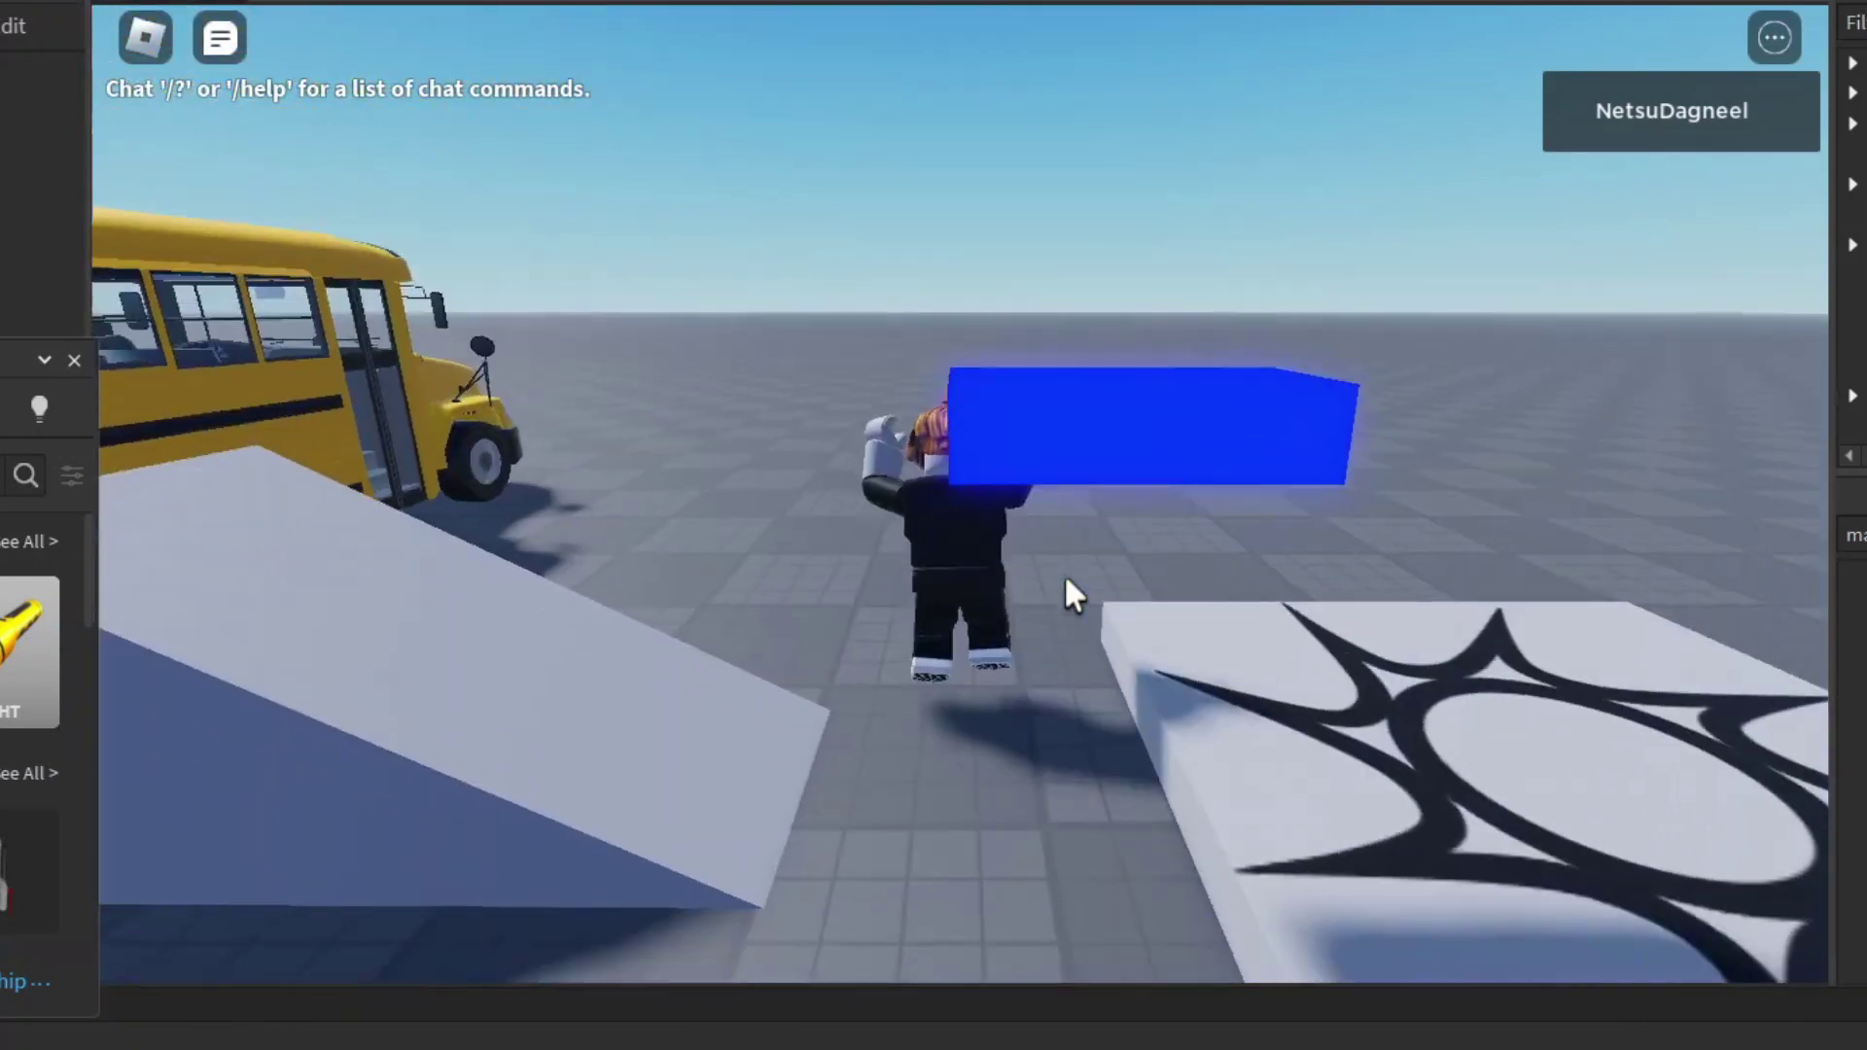
key(w)
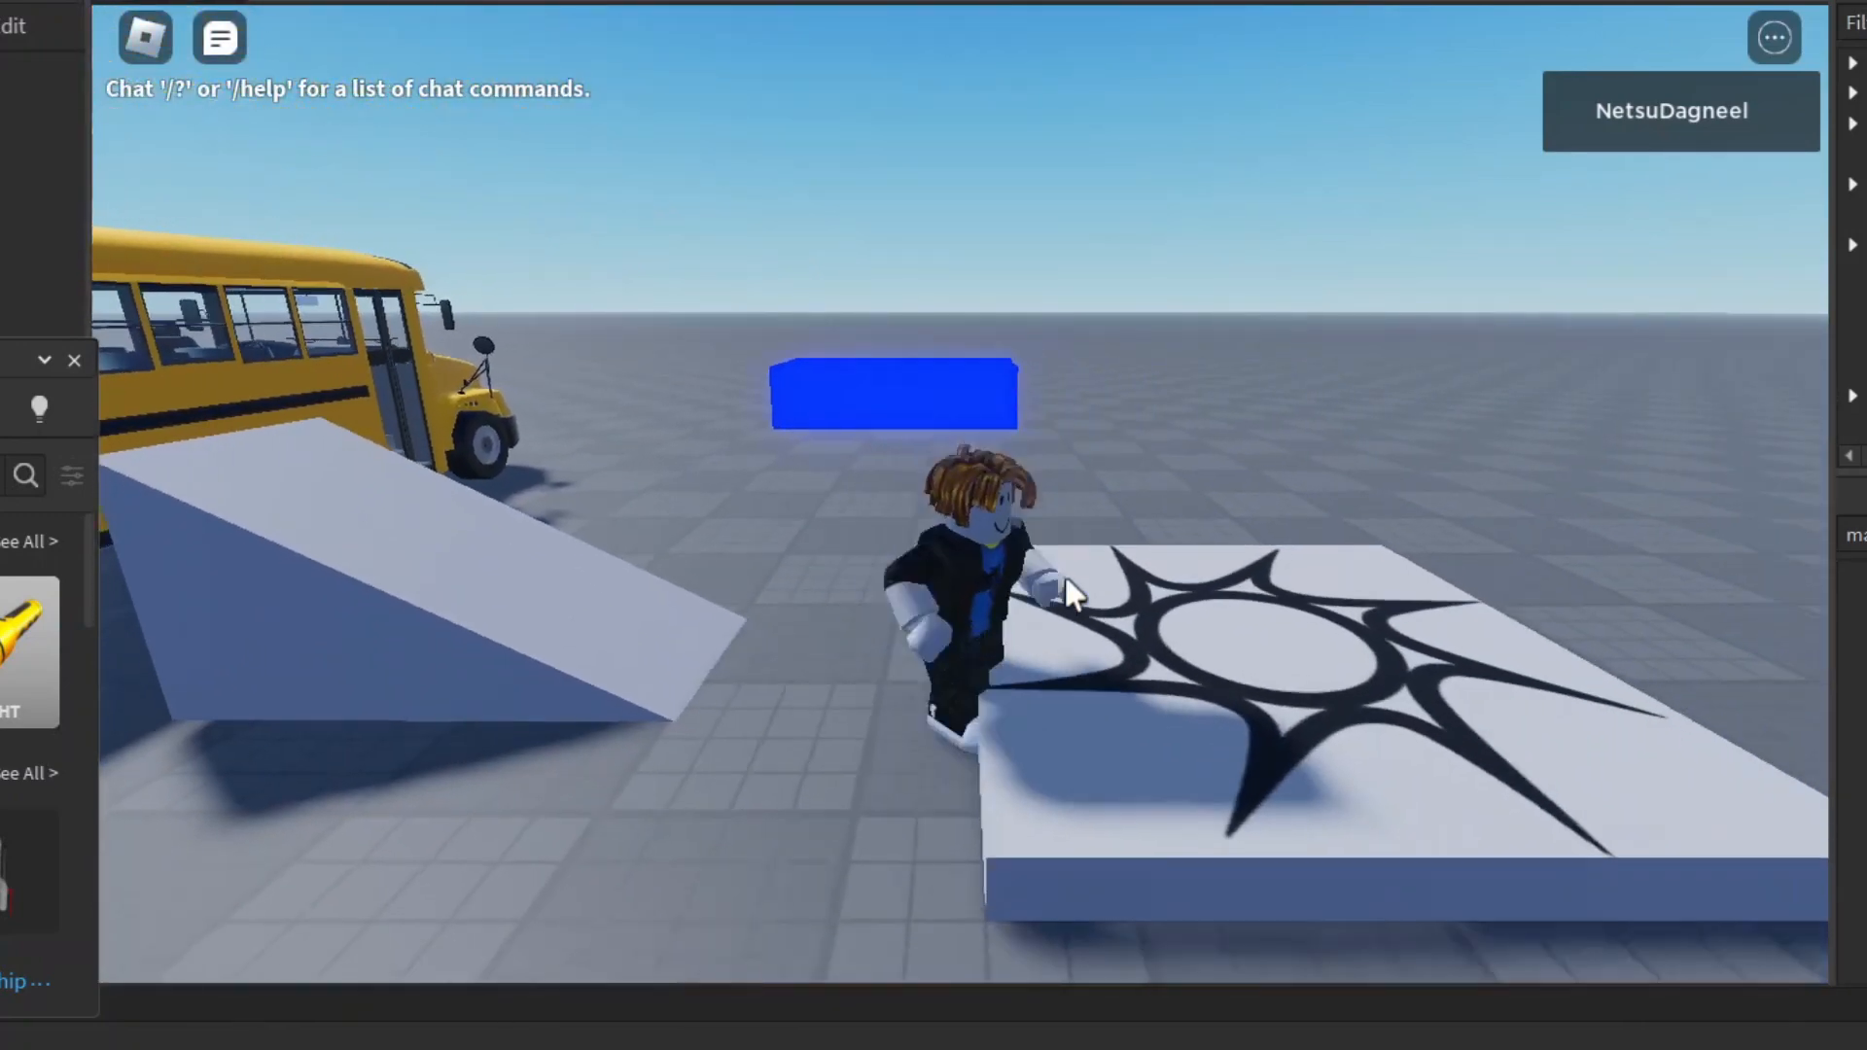
key(w)
key(s)
key(w)
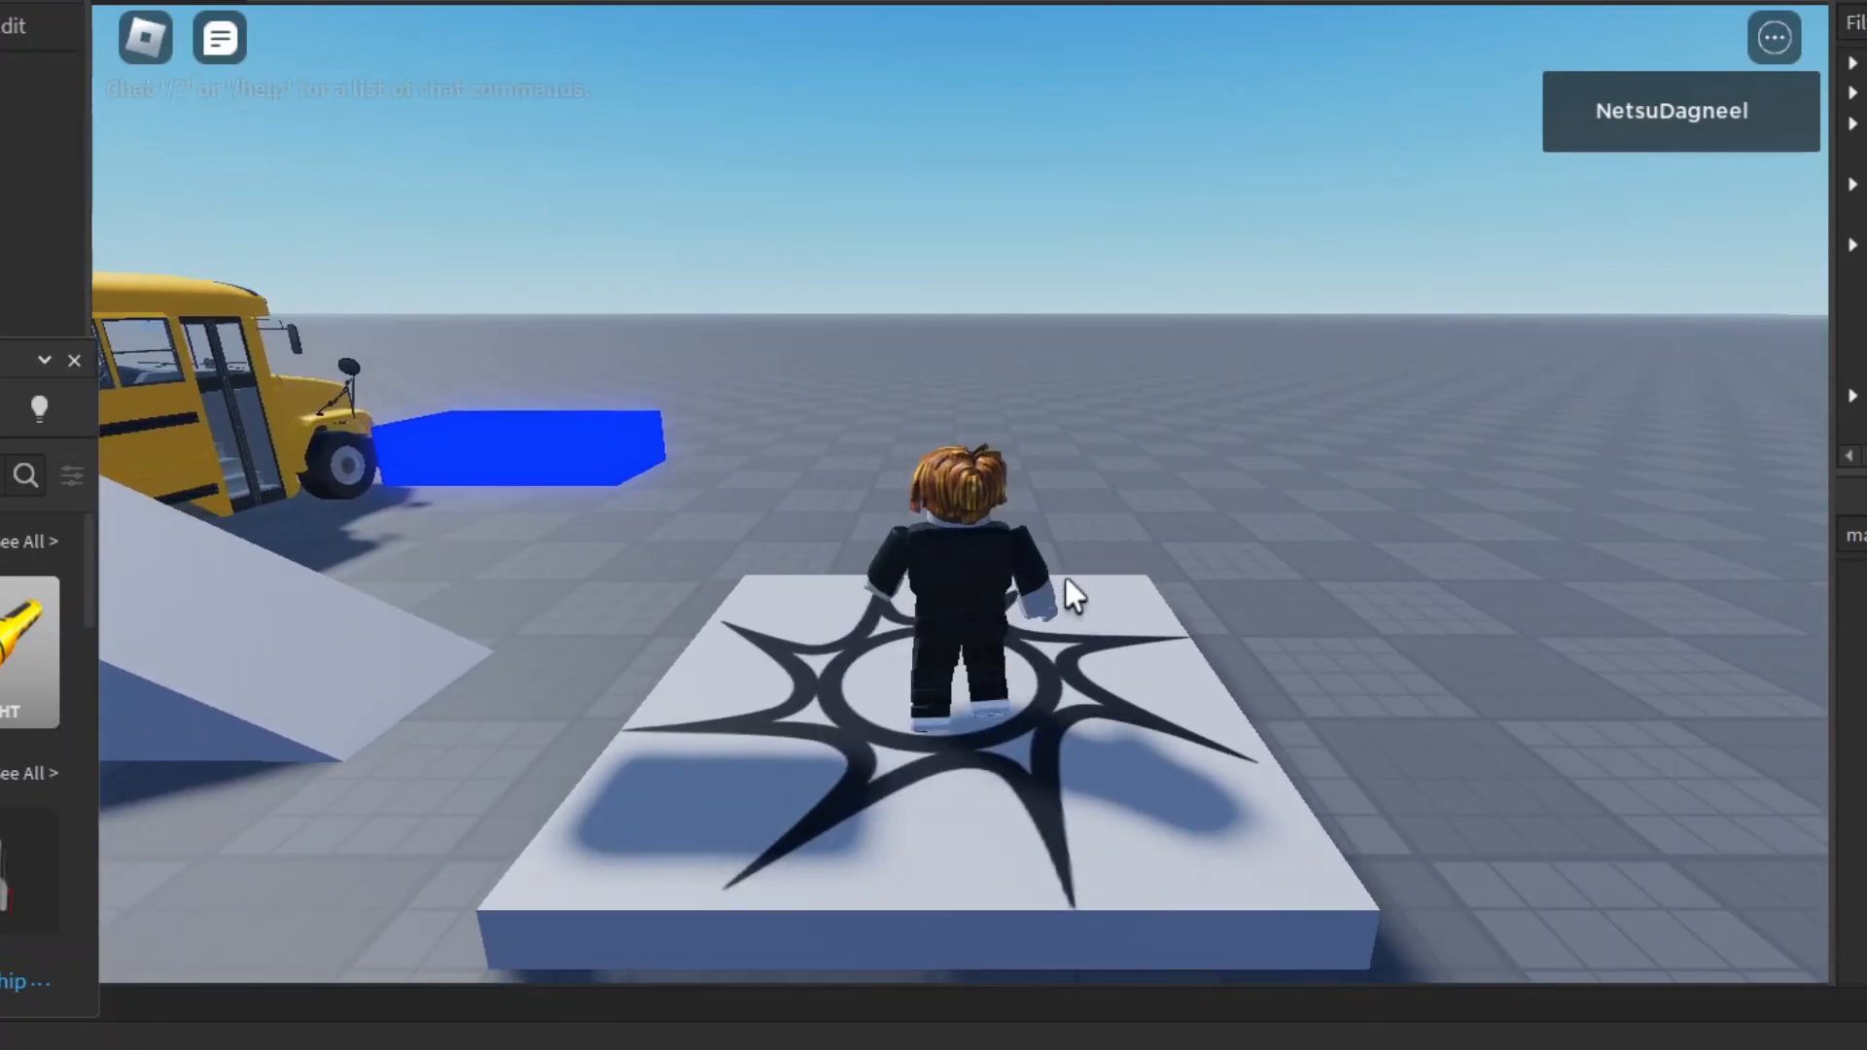
key(s)
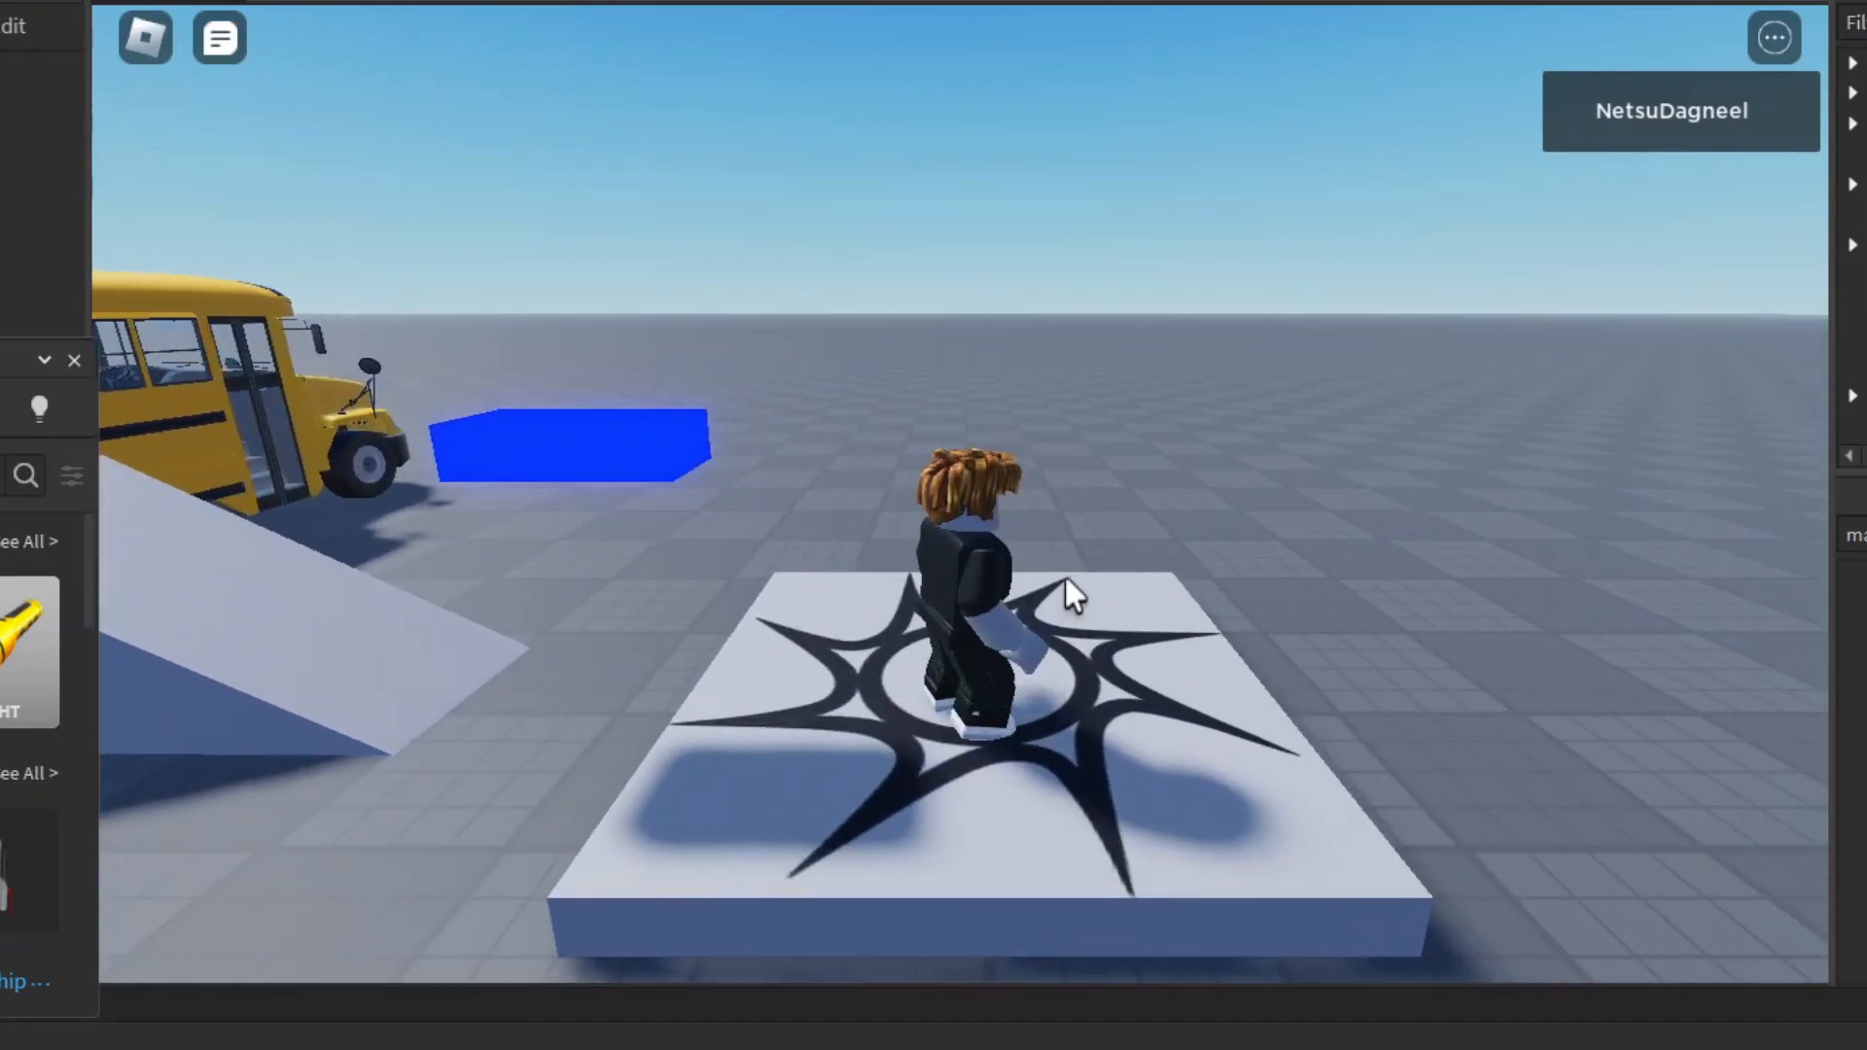
key(w)
key(w)
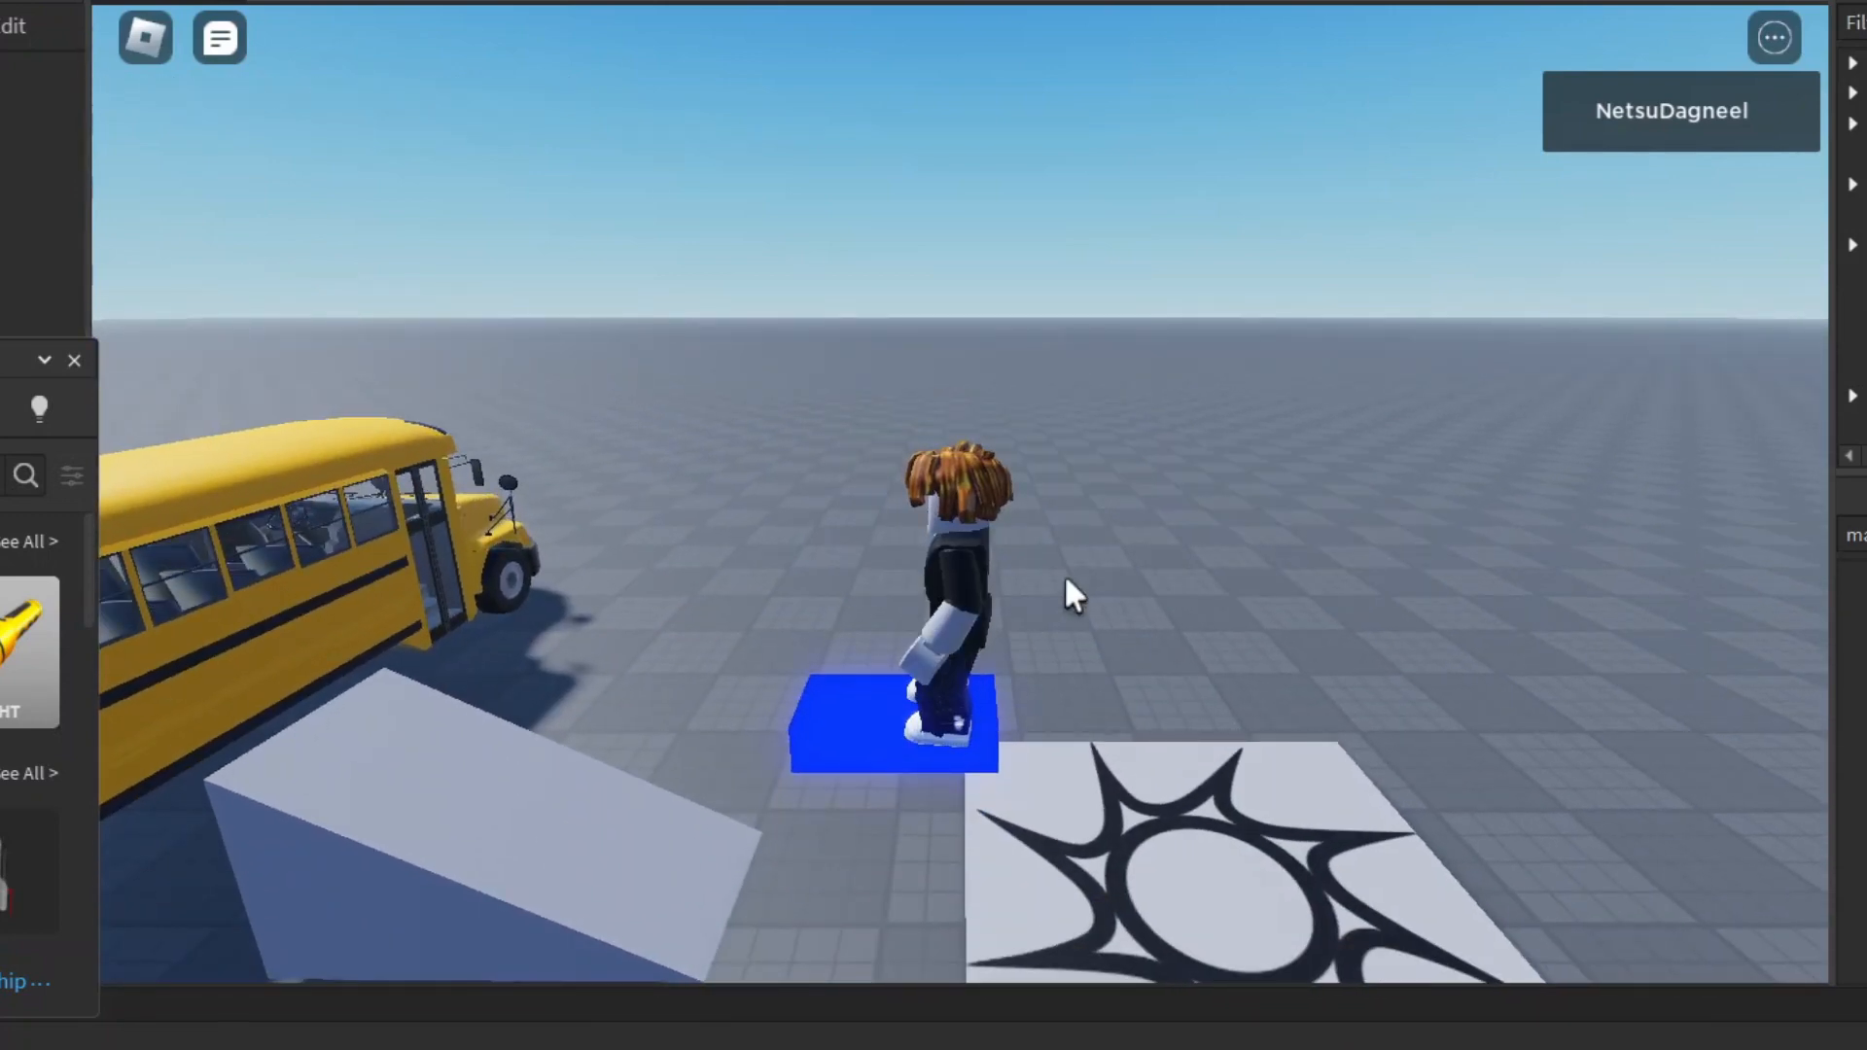